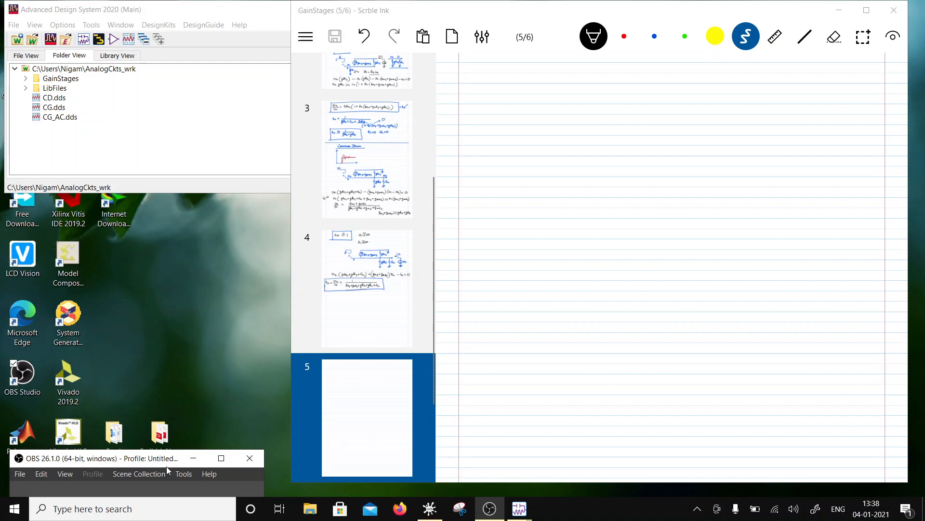
# - Write the title "Cascode Amplifier" in blue at the head of blank page 5 and underline it with a straight line
pyautogui.click(655, 37)
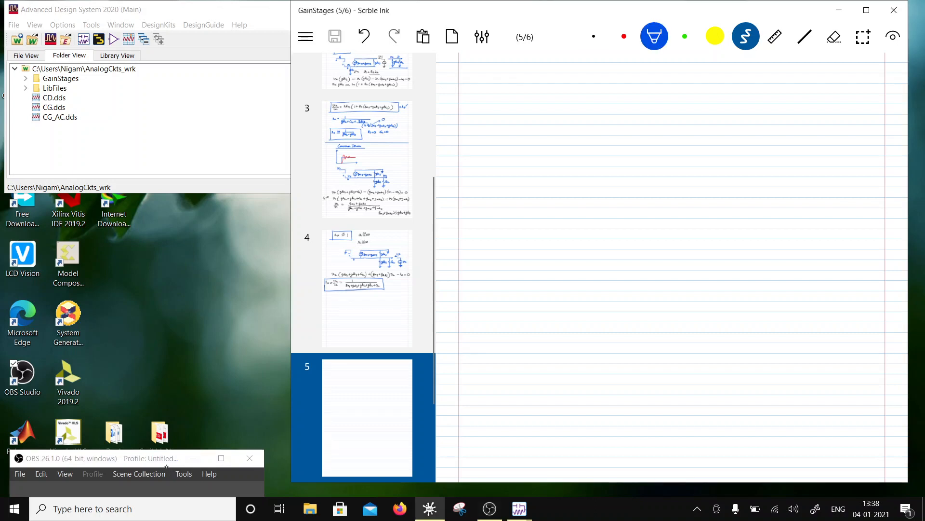
pyautogui.scroll(1, 671, 267)
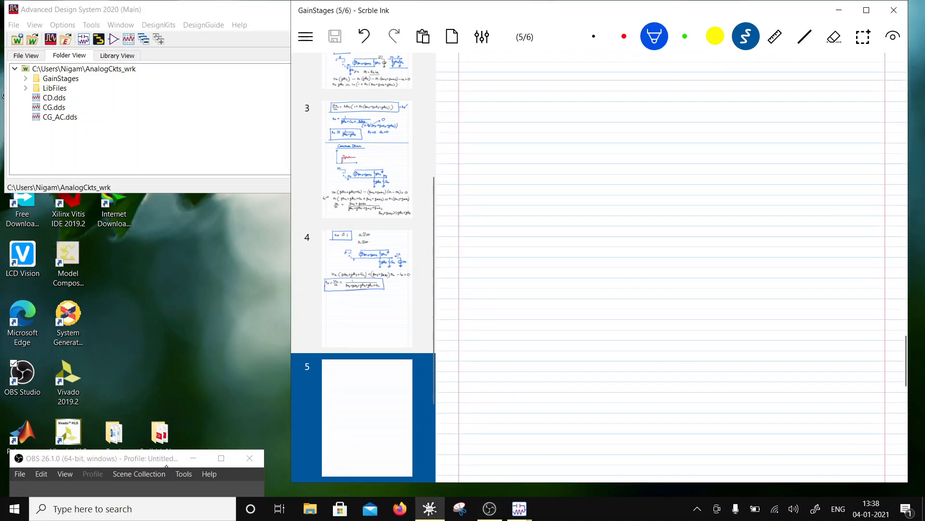
pyautogui.moveTo(485, 126)
pyautogui.mouseDown()
pyautogui.moveTo(506, 98)
pyautogui.moveTo(511, 121)
pyautogui.moveTo(539, 125)
pyautogui.moveTo(519, 125)
pyautogui.moveTo(599, 121)
pyautogui.moveTo(607, 111)
pyautogui.moveTo(621, 123)
pyautogui.moveTo(614, 112)
pyautogui.moveTo(617, 121)
pyautogui.moveTo(647, 109)
pyautogui.moveTo(680, 116)
pyautogui.mouseUp()
pyautogui.click(834, 37)
pyautogui.click(746, 36)
pyautogui.click(654, 36)
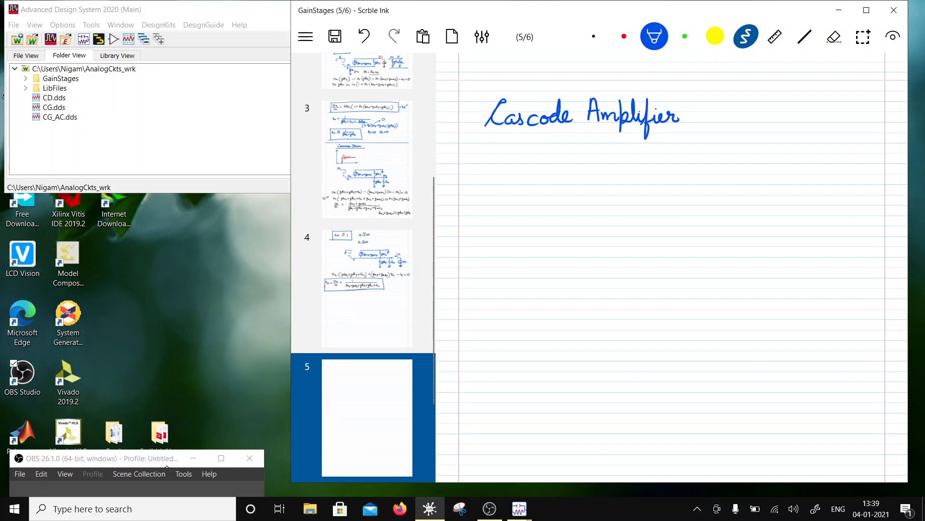
pyautogui.click(804, 37)
pyautogui.moveTo(478, 136); pyautogui.dragTo(694, 129)
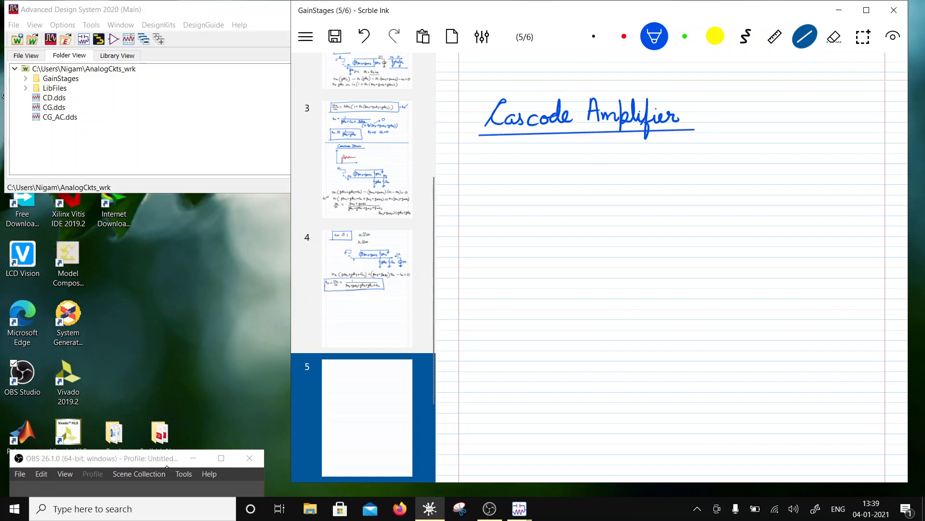
# - Draw two stacked PMOS pairs in black below the title, joining the gates within each pair and linking the upper drains to the lower sources
pyautogui.click(745, 37)
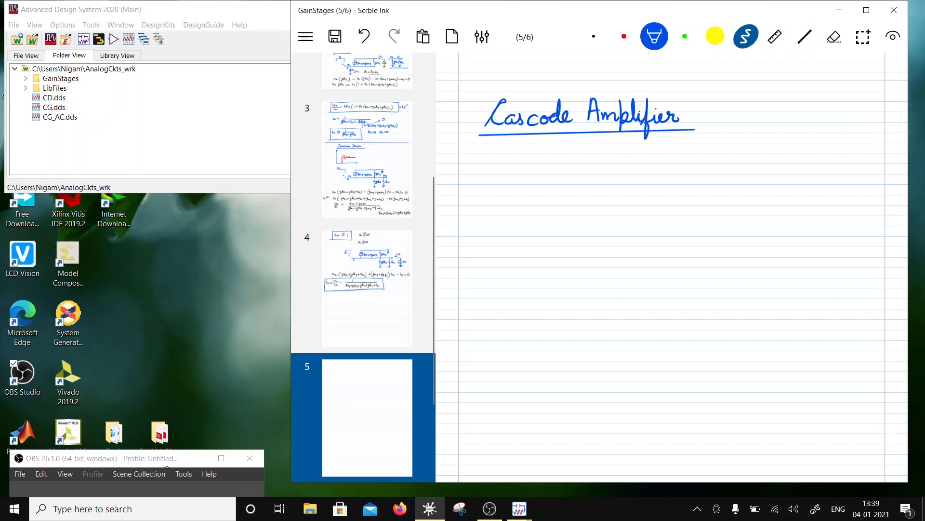
pyautogui.click(593, 37)
pyautogui.scroll(-2, 672, 267)
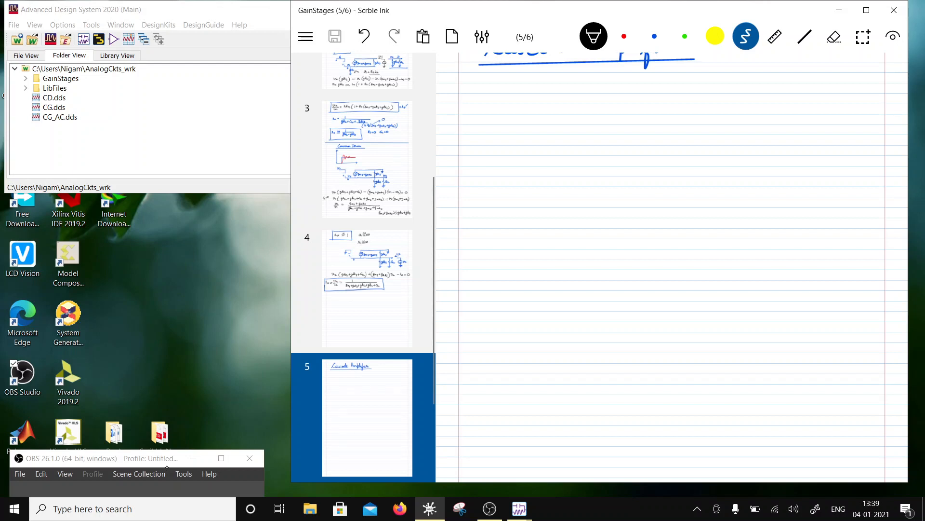
pyautogui.moveTo(562, 105)
pyautogui.mouseDown()
pyautogui.moveTo(578, 127)
pyautogui.moveTo(562, 133)
pyautogui.moveTo(570, 102)
pyautogui.moveTo(564, 153)
pyautogui.mouseUp()
pyautogui.moveTo(584, 116)
pyautogui.mouseDown()
pyautogui.moveTo(585, 133)
pyautogui.moveTo(637, 129)
pyautogui.moveTo(654, 116)
pyautogui.moveTo(646, 121)
pyautogui.moveTo(655, 128)
pyautogui.moveTo(657, 102)
pyautogui.mouseUp()
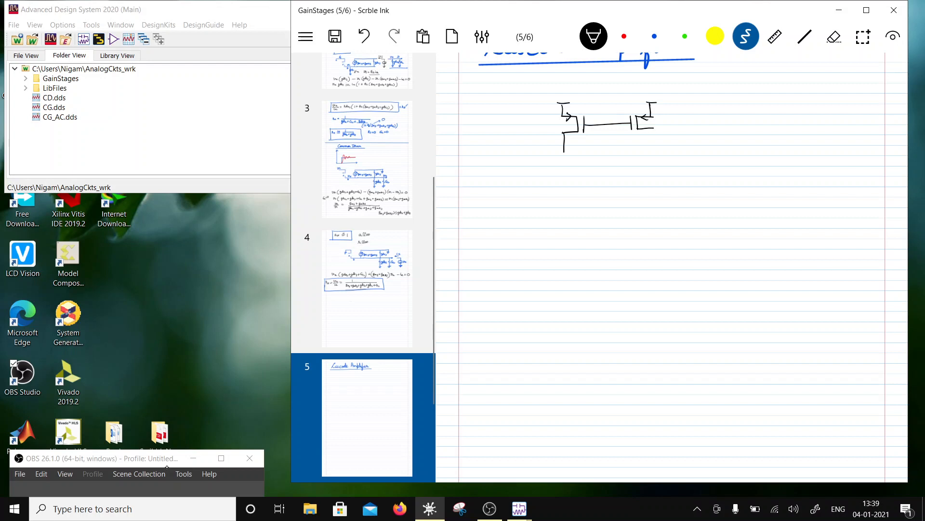
pyautogui.moveTo(563, 152)
pyautogui.mouseDown()
pyautogui.moveTo(579, 152)
pyautogui.moveTo(564, 166)
pyautogui.moveTo(624, 156)
pyautogui.moveTo(635, 164)
pyautogui.moveTo(656, 150)
pyautogui.moveTo(655, 129)
pyautogui.mouseUp()
pyautogui.moveTo(636, 164)
pyautogui.mouseDown()
pyautogui.moveTo(654, 164)
pyautogui.moveTo(646, 155)
pyautogui.mouseUp()
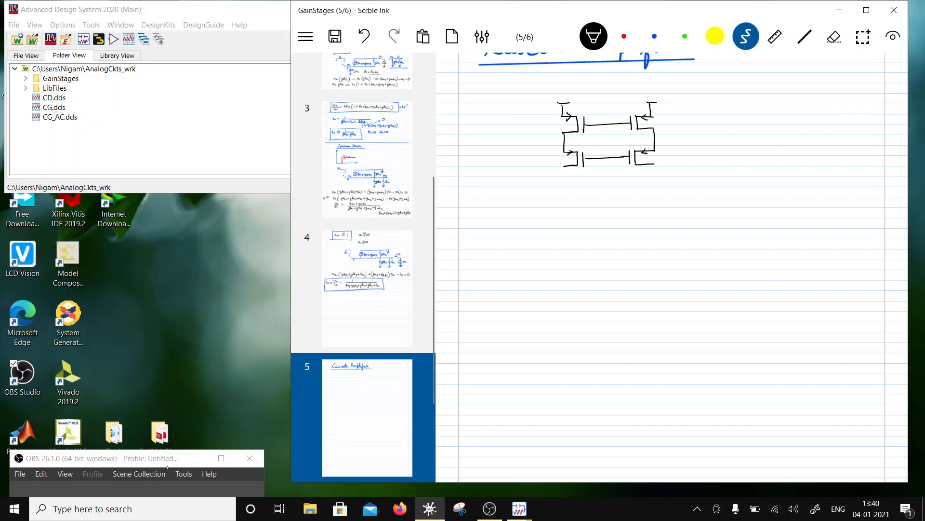
# - Complete the current mirror's reference branch with the feedback connection to the upper gates and a grounded 100 µA current source
pyautogui.moveTo(565, 166); pyautogui.dragTo(566, 186)
pyautogui.moveTo(600, 125)
pyautogui.mouseDown()
pyautogui.moveTo(606, 179)
pyautogui.moveTo(565, 197)
pyautogui.mouseUp()
pyautogui.moveTo(494, 104); pyautogui.dragTo(515, 103)
pyautogui.moveTo(565, 197)
pyautogui.mouseDown()
pyautogui.moveTo(554, 211)
pyautogui.moveTo(567, 197)
pyautogui.moveTo(564, 217)
pyautogui.mouseUp()
pyautogui.moveTo(560, 209)
pyautogui.mouseDown()
pyautogui.moveTo(570, 209)
pyautogui.moveTo(566, 241)
pyautogui.moveTo(574, 241)
pyautogui.mouseUp()
pyautogui.moveTo(560, 244); pyautogui.dragTo(579, 228)
pyautogui.moveTo(584, 217); pyautogui.dragTo(613, 225)
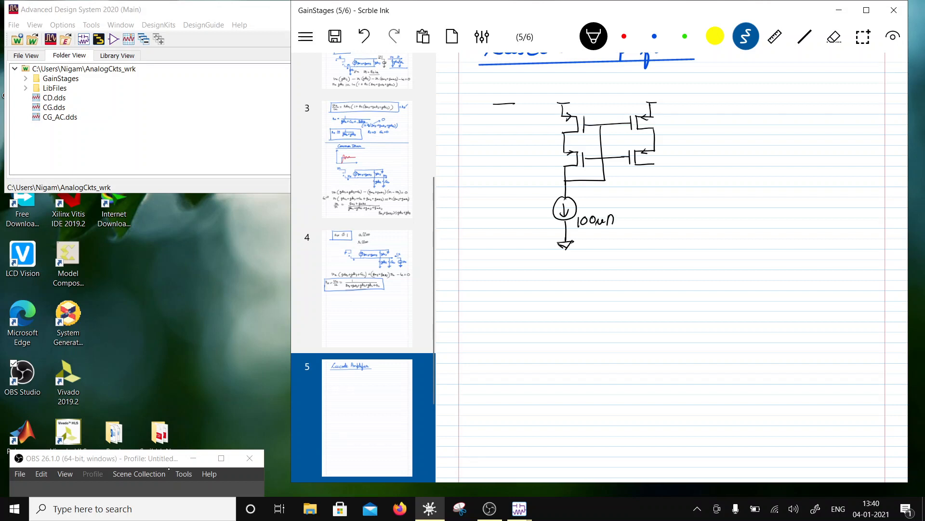
# - Label the mirror ratio 1 : 10 above the two branches, mark 1 mA in the output branch and extend its output line
pyautogui.moveTo(558, 82); pyautogui.dragTo(558, 93)
pyautogui.click(594, 90)
pyautogui.moveTo(633, 82)
pyautogui.mouseDown()
pyautogui.moveTo(632, 93)
pyautogui.moveTo(634, 84)
pyautogui.mouseUp()
pyautogui.moveTo(672, 114)
pyautogui.mouseDown()
pyautogui.moveTo(674, 136)
pyautogui.moveTo(678, 128)
pyautogui.moveTo(714, 133)
pyautogui.mouseUp()
pyautogui.moveTo(654, 162); pyautogui.dragTo(656, 189)
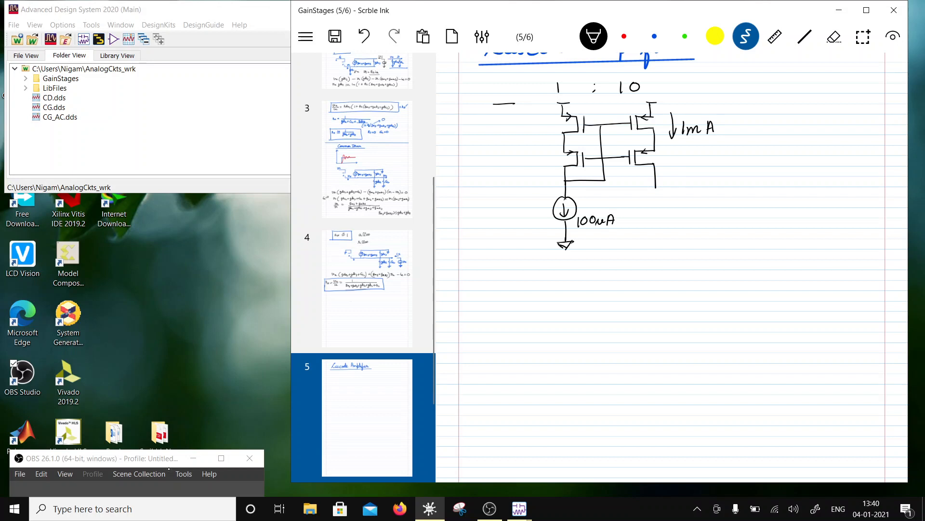
# - Draw a separate PMOS bias branch with a grounded current source and connect its gate to the lower pair's gates
pyautogui.moveTo(503, 105)
pyautogui.mouseDown()
pyautogui.moveTo(518, 142)
pyautogui.moveTo(502, 142)
pyautogui.moveTo(516, 126)
pyautogui.moveTo(526, 142)
pyautogui.moveTo(535, 131)
pyautogui.moveTo(512, 183)
pyautogui.mouseUp()
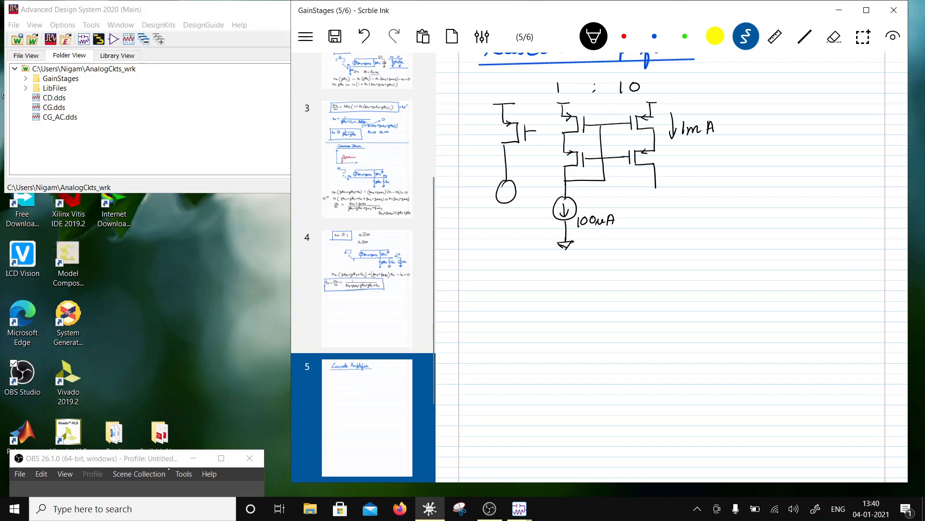
pyautogui.moveTo(532, 132)
pyautogui.mouseDown()
pyautogui.moveTo(534, 173)
pyautogui.moveTo(579, 172)
pyautogui.moveTo(596, 159)
pyautogui.mouseUp()
pyautogui.moveTo(505, 187); pyautogui.dragTo(505, 197)
pyautogui.moveTo(501, 191)
pyautogui.mouseDown()
pyautogui.moveTo(509, 191)
pyautogui.moveTo(506, 254)
pyautogui.mouseUp()
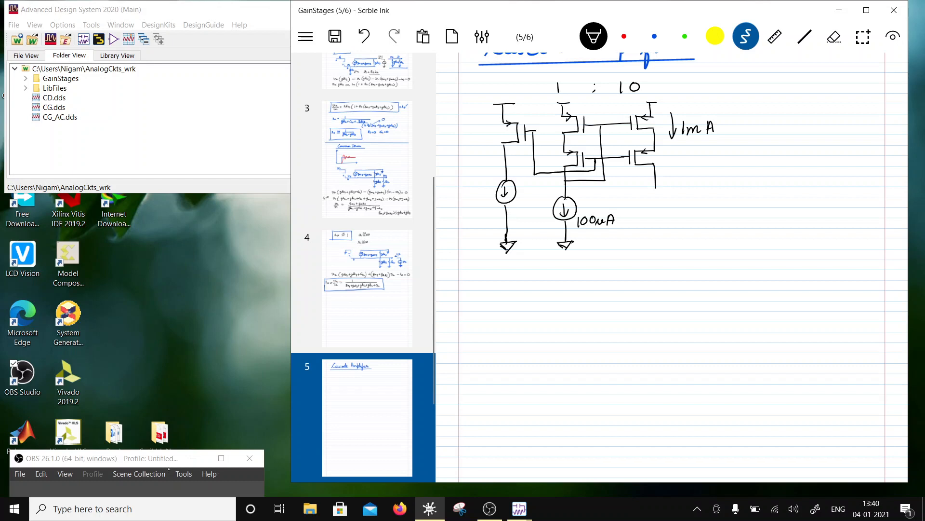
# - Label the bias branch's current source 100 µA and its transistor size 1/4
pyautogui.moveTo(523, 204); pyautogui.dragTo(522, 210)
pyautogui.moveTo(532, 204); pyautogui.dragTo(543, 210)
pyautogui.moveTo(544, 211)
pyautogui.mouseDown()
pyautogui.moveTo(547, 200)
pyautogui.moveTo(552, 208)
pyautogui.mouseUp()
pyautogui.moveTo(545, 205); pyautogui.dragTo(552, 205)
pyautogui.moveTo(483, 126); pyautogui.dragTo(485, 135)
pyautogui.moveTo(490, 127)
pyautogui.mouseDown()
pyautogui.moveTo(483, 142)
pyautogui.moveTo(499, 138)
pyautogui.mouseUp()
pyautogui.moveTo(496, 133); pyautogui.dragTo(496, 143)
# - Extend the output line and annotate the resistance looking into the output branch as gm rds²
pyautogui.moveTo(656, 186); pyautogui.dragTo(656, 200)
pyautogui.moveTo(675, 170)
pyautogui.mouseDown()
pyautogui.moveTo(692, 176)
pyautogui.moveTo(697, 161)
pyautogui.moveTo(696, 174)
pyautogui.moveTo(774, 155)
pyautogui.mouseUp()
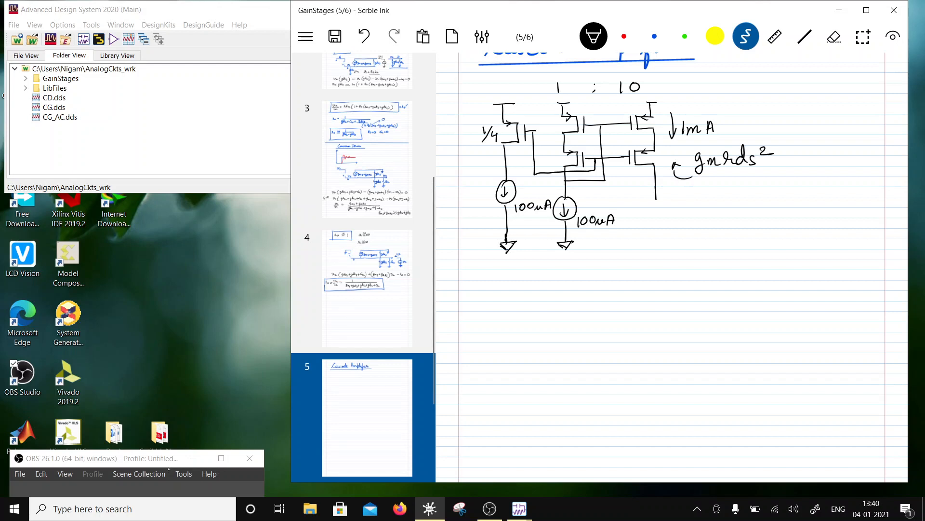
pyautogui.scroll(-2, 672, 265)
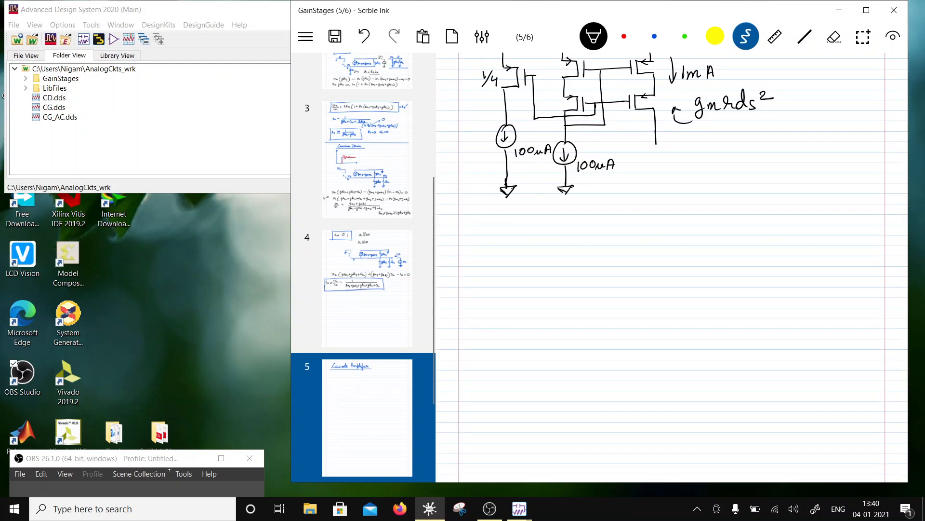
pyautogui.moveTo(585, 218); pyautogui.dragTo(577, 235)
# - Number the bias transistor 1, the upper mirror pair 2 and 3, and the lower cascode pair 4 and 5
pyautogui.scroll(3, 672, 265)
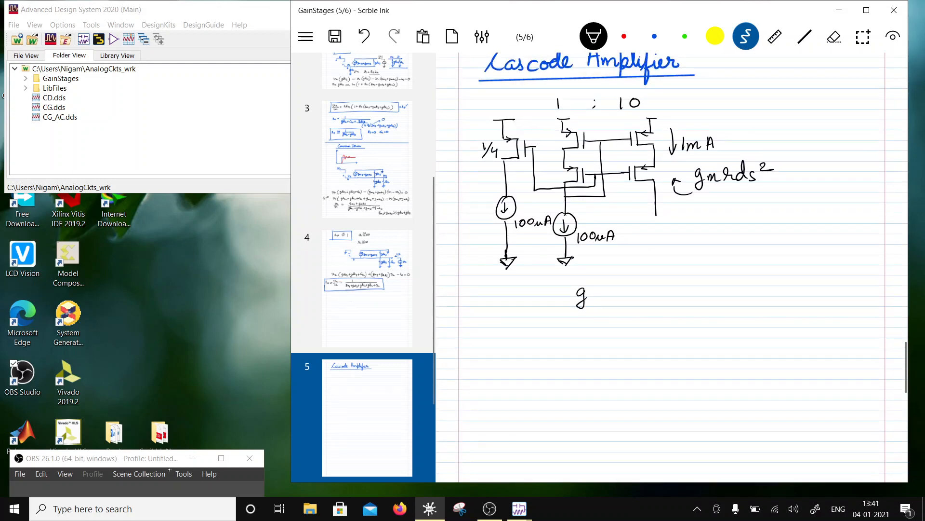
pyautogui.moveTo(483, 167); pyautogui.dragTo(484, 178)
pyautogui.moveTo(553, 139); pyautogui.dragTo(563, 148)
pyautogui.moveTo(655, 129); pyautogui.dragTo(660, 140)
pyautogui.moveTo(549, 169); pyautogui.dragTo(554, 180)
pyautogui.moveTo(665, 166)
pyautogui.mouseDown()
pyautogui.moveTo(658, 179)
pyautogui.moveTo(672, 168)
pyautogui.mouseUp()
# - Erase the stray "g" below the circuit and begin the output resistance expression there with "rds5 (1 +"
pyautogui.scroll(-3, 673, 265)
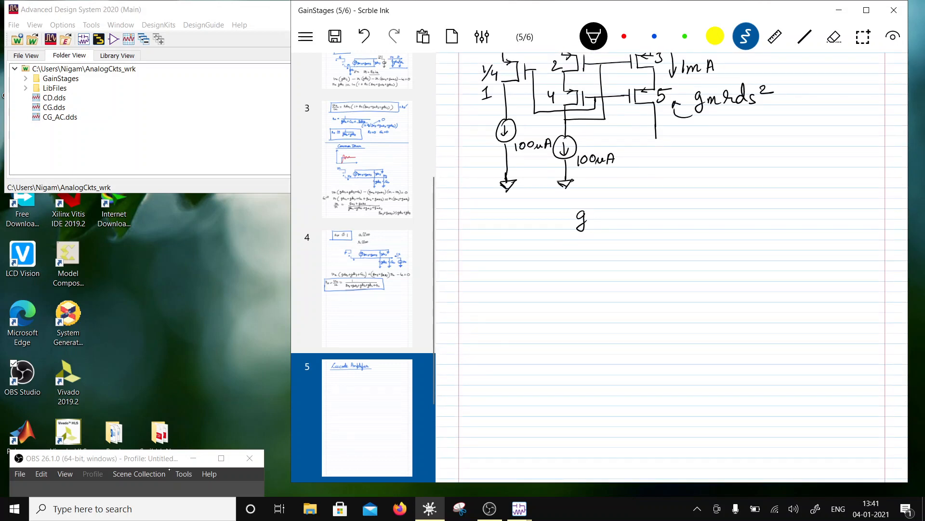
pyautogui.scroll(3, 672, 266)
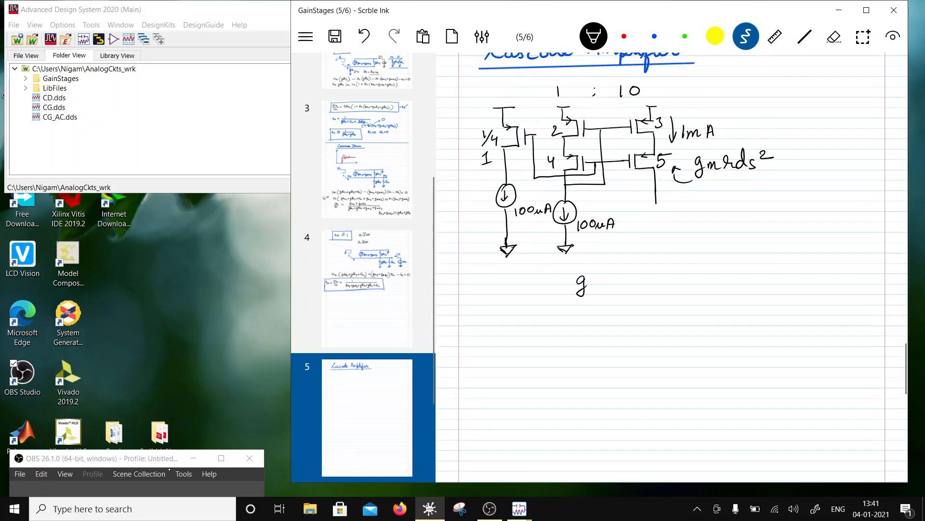
pyautogui.scroll(-3, 672, 265)
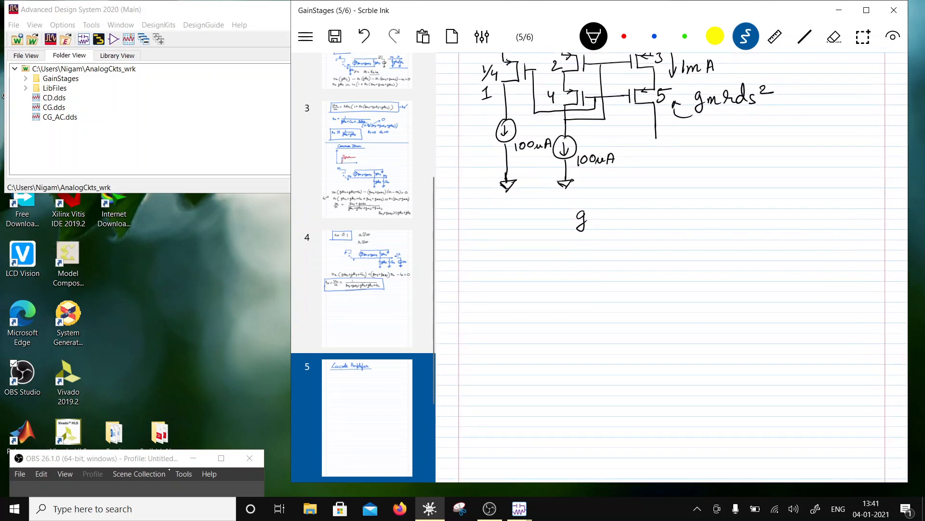
pyautogui.scroll(-1, 672, 265)
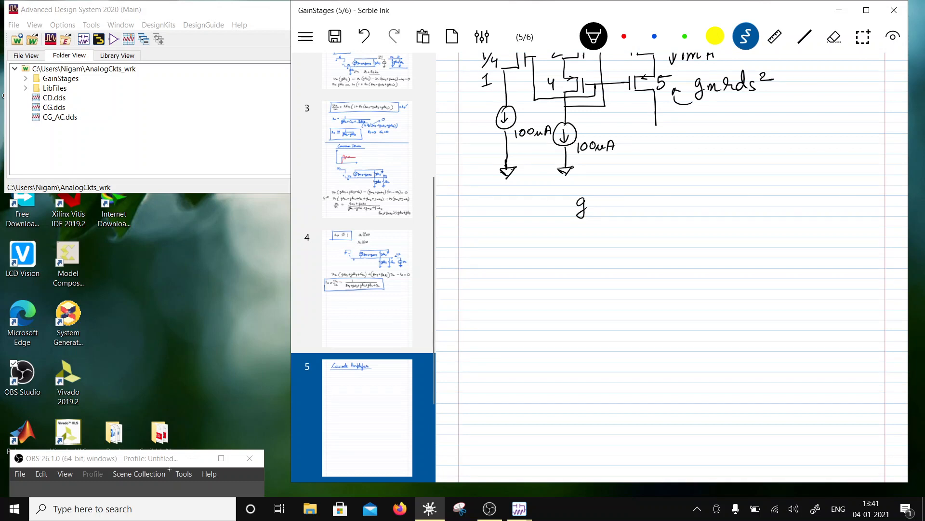
pyautogui.click(746, 36)
pyautogui.click(834, 36)
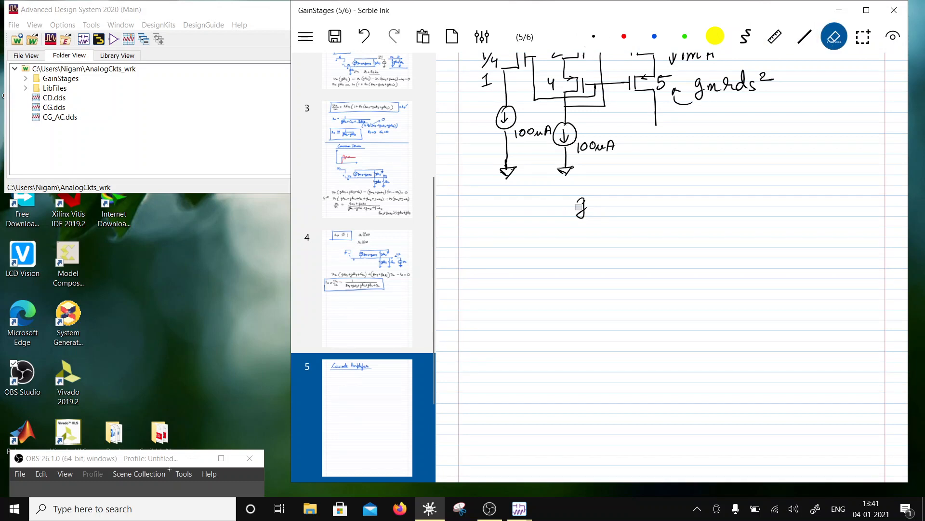
pyautogui.moveTo(579, 206)
pyautogui.mouseDown()
pyautogui.moveTo(588, 208)
pyautogui.moveTo(581, 216)
pyautogui.moveTo(564, 208)
pyautogui.moveTo(573, 197)
pyautogui.mouseUp()
pyautogui.click(746, 36)
pyautogui.moveTo(583, 199)
pyautogui.mouseDown()
pyautogui.moveTo(585, 207)
pyautogui.moveTo(587, 191)
pyautogui.mouseUp()
pyautogui.moveTo(598, 197)
pyautogui.mouseDown()
pyautogui.moveTo(592, 207)
pyautogui.moveTo(600, 213)
pyautogui.moveTo(639, 207)
pyautogui.mouseUp()
pyautogui.moveTo(651, 193)
pyautogui.mouseDown()
pyautogui.moveTo(650, 208)
pyautogui.moveTo(656, 202)
pyautogui.mouseUp()
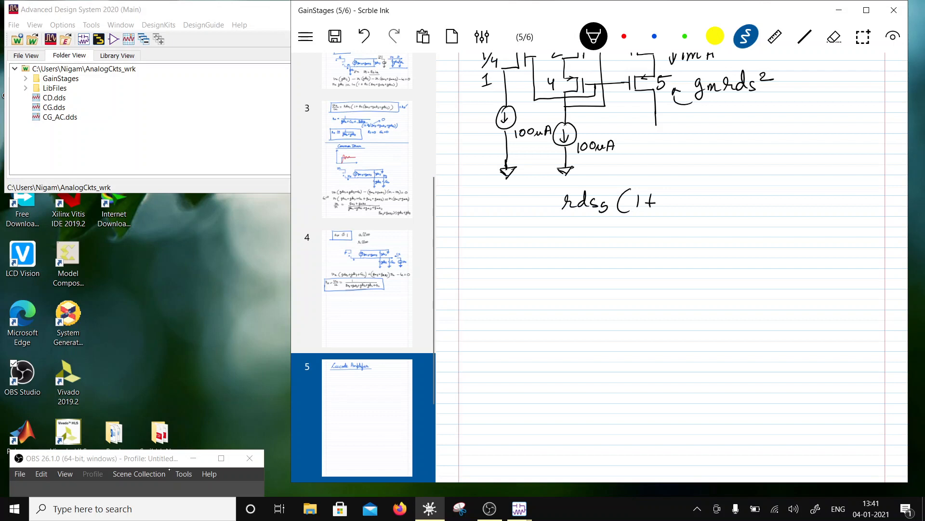
# - Complete the output resistance expression with "rds3 (gm5 + gmb5 + gds5))"
pyautogui.scroll(3, 673, 265)
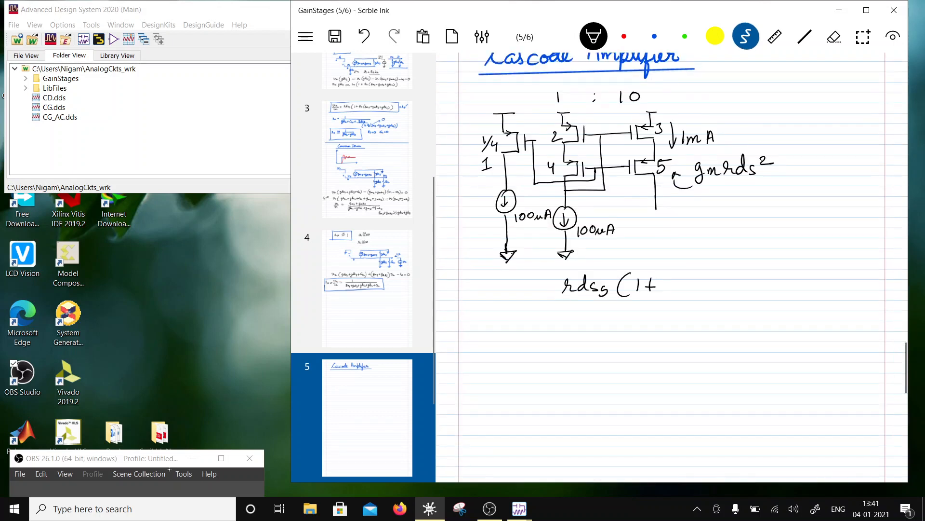
pyautogui.scroll(-2, 672, 265)
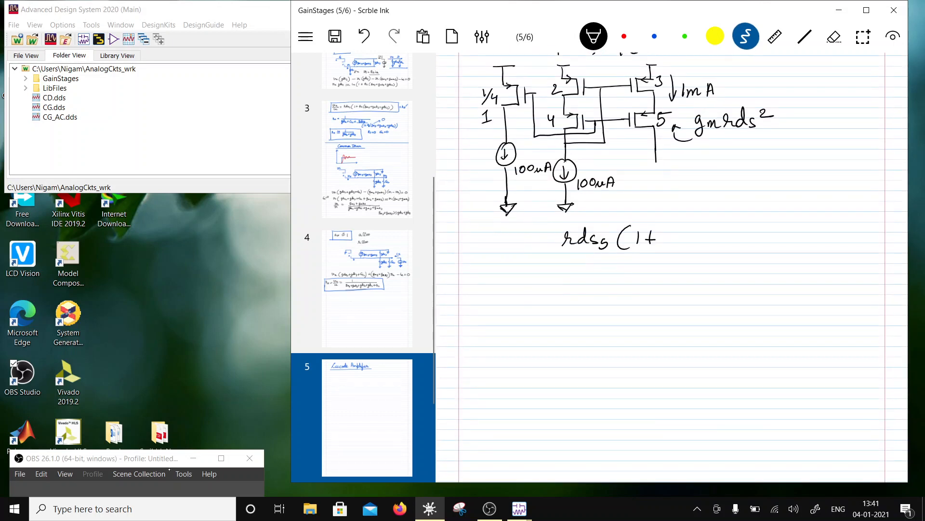
pyautogui.moveTo(666, 236)
pyautogui.mouseDown()
pyautogui.moveTo(696, 248)
pyautogui.moveTo(727, 243)
pyautogui.moveTo(722, 250)
pyautogui.mouseUp()
pyautogui.moveTo(732, 237)
pyautogui.mouseDown()
pyautogui.moveTo(754, 242)
pyautogui.moveTo(747, 250)
pyautogui.moveTo(762, 244)
pyautogui.mouseUp()
pyautogui.moveTo(758, 238); pyautogui.dragTo(767, 238)
pyautogui.moveTo(777, 234); pyautogui.dragTo(774, 254)
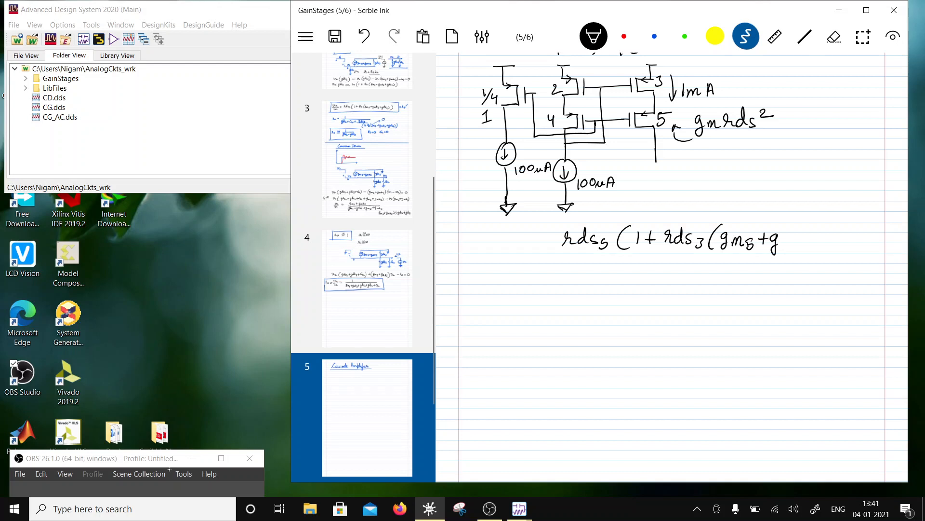
pyautogui.moveTo(780, 239)
pyautogui.mouseDown()
pyautogui.moveTo(805, 252)
pyautogui.moveTo(821, 248)
pyautogui.mouseUp()
pyautogui.moveTo(817, 240)
pyautogui.mouseDown()
pyautogui.moveTo(828, 240)
pyautogui.moveTo(829, 257)
pyautogui.moveTo(838, 246)
pyautogui.mouseUp()
pyautogui.moveTo(843, 233); pyautogui.dragTo(845, 247)
pyautogui.moveTo(862, 239); pyautogui.dragTo(858, 250)
pyautogui.moveTo(868, 231)
pyautogui.mouseDown()
pyautogui.moveTo(870, 256)
pyautogui.moveTo(858, 256)
pyautogui.moveTo(875, 261)
pyautogui.mouseUp()
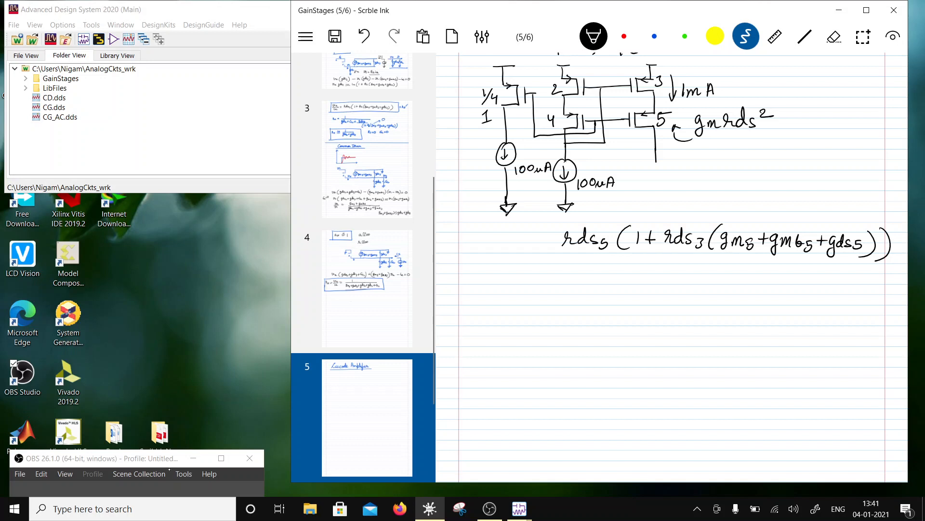
# - Mark gm5 as greater than the bracketed gmb5 + gds5, underline the 1 term, and prefix the expression with "r ≅"
pyautogui.moveTo(755, 215)
pyautogui.mouseDown()
pyautogui.moveTo(768, 220)
pyautogui.moveTo(760, 226)
pyautogui.moveTo(848, 223)
pyautogui.mouseUp()
pyautogui.scroll(-2, 672, 260)
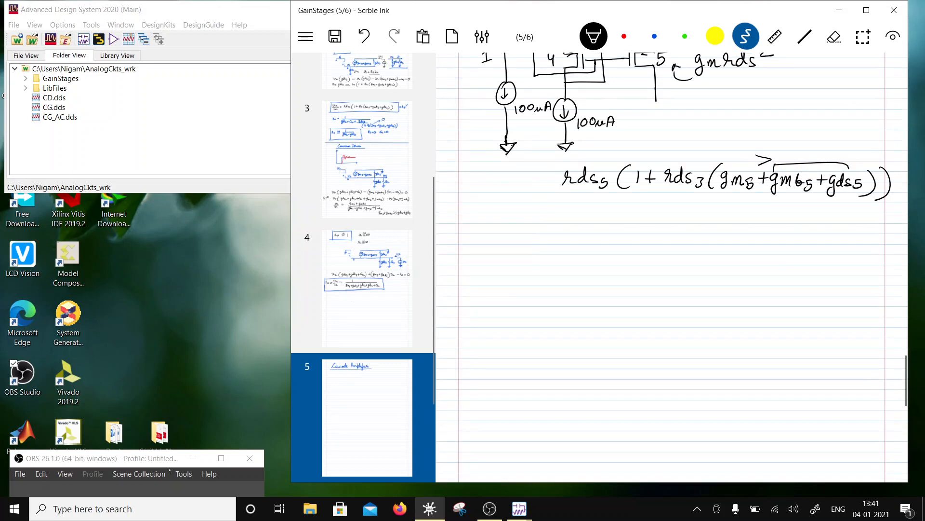
pyautogui.moveTo(628, 194); pyautogui.dragTo(653, 192)
pyautogui.moveTo(506, 173); pyautogui.dragTo(521, 187)
pyautogui.moveTo(528, 179); pyautogui.dragTo(540, 184)
pyautogui.moveTo(525, 174); pyautogui.dragTo(538, 168)
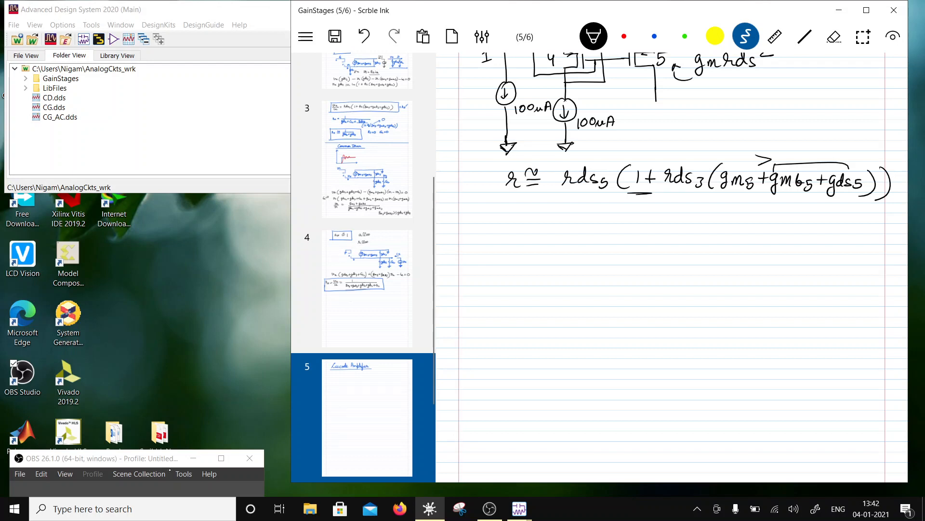
# - Write the simplified result "≅ gm5 rds²" under the expression and add an arrowhead to the circuit's gm rds² annotation
pyautogui.moveTo(525, 220); pyautogui.dragTo(544, 219)
pyautogui.moveTo(525, 230)
pyautogui.mouseDown()
pyautogui.moveTo(540, 229)
pyautogui.moveTo(545, 206)
pyautogui.moveTo(582, 229)
pyautogui.mouseUp()
pyautogui.scroll(-3, 672, 267)
pyautogui.scroll(4, 673, 267)
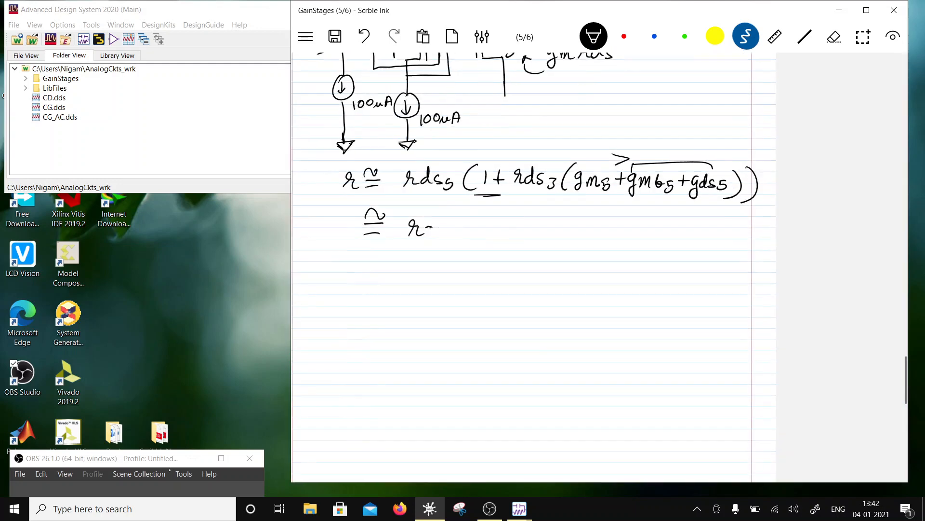
pyautogui.scroll(-2, 600, 267)
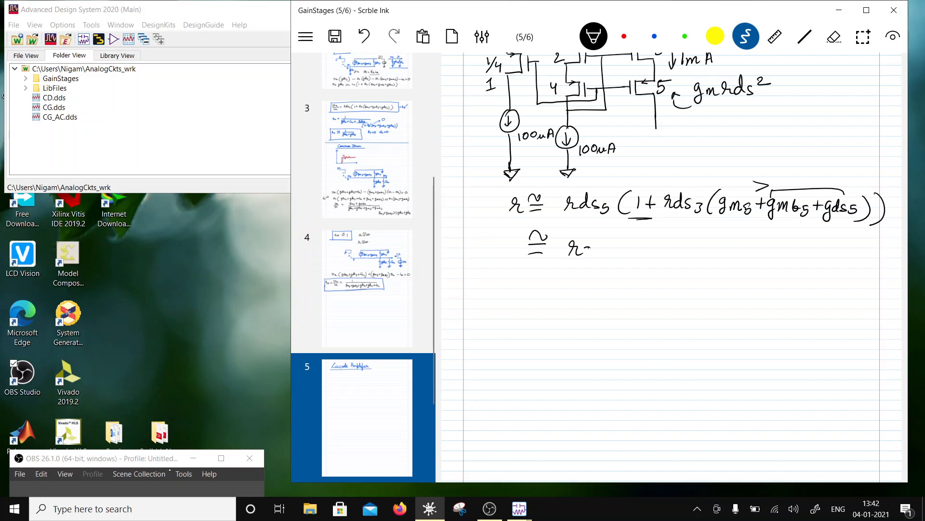
pyautogui.click(805, 36)
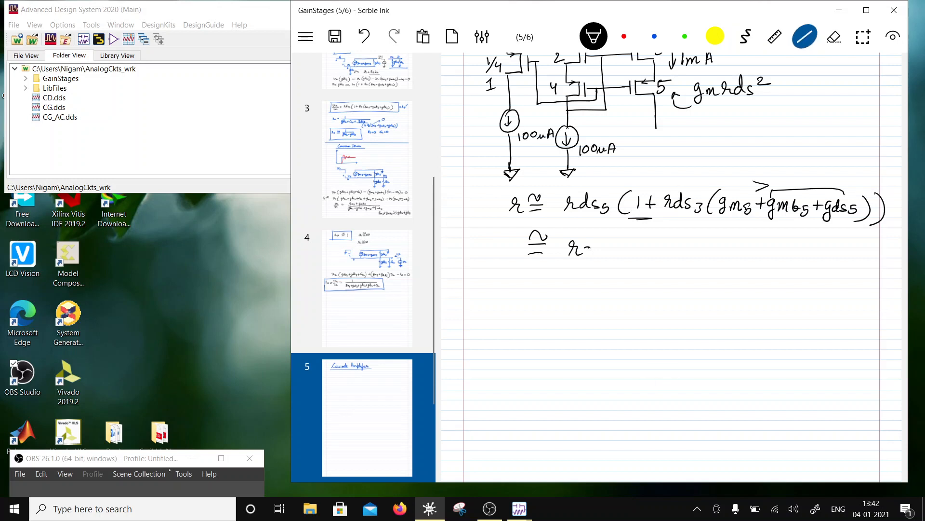
pyautogui.click(746, 36)
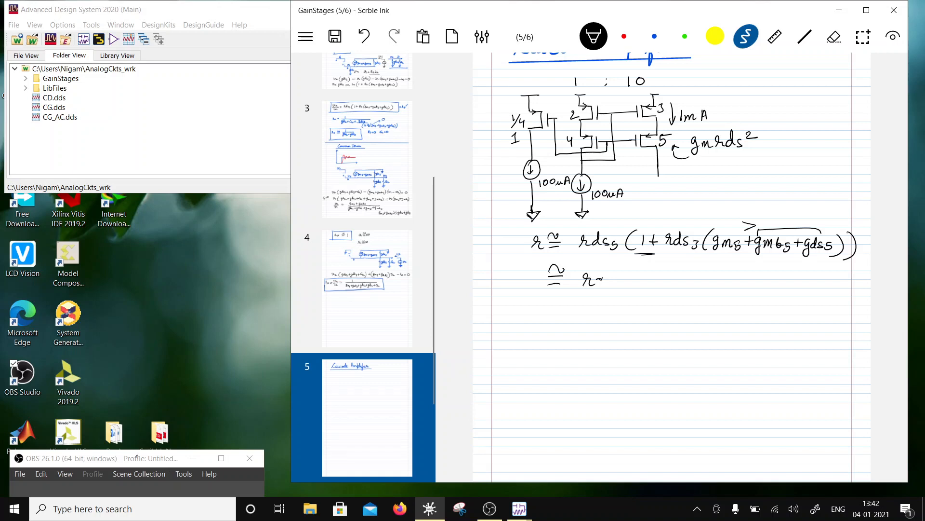
pyautogui.moveTo(136, 456); pyautogui.dragTo(165, 403)
pyautogui.moveTo(602, 276); pyautogui.dragTo(611, 285)
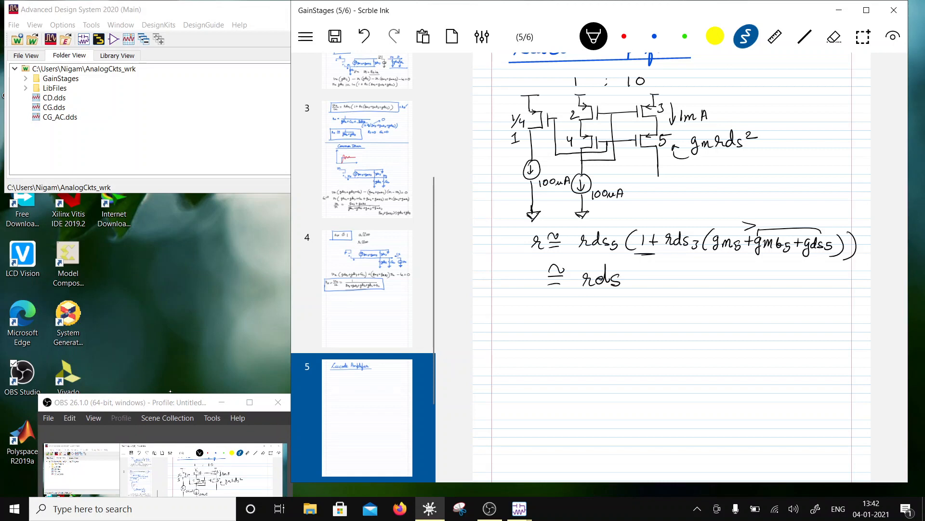
pyautogui.moveTo(569, 280)
pyautogui.mouseDown()
pyautogui.moveTo(565, 295)
pyautogui.moveTo(572, 287)
pyautogui.moveTo(576, 300)
pyautogui.mouseUp()
pyautogui.moveTo(623, 266); pyautogui.dragTo(633, 274)
pyautogui.moveTo(674, 146); pyautogui.dragTo(670, 150)
pyautogui.scroll(-1, 672, 265)
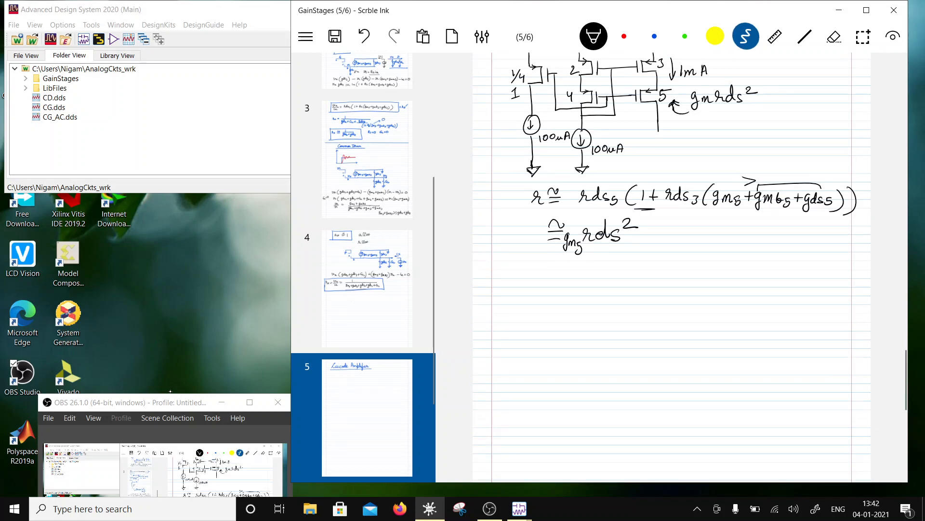
pyautogui.scroll(-2, 672, 265)
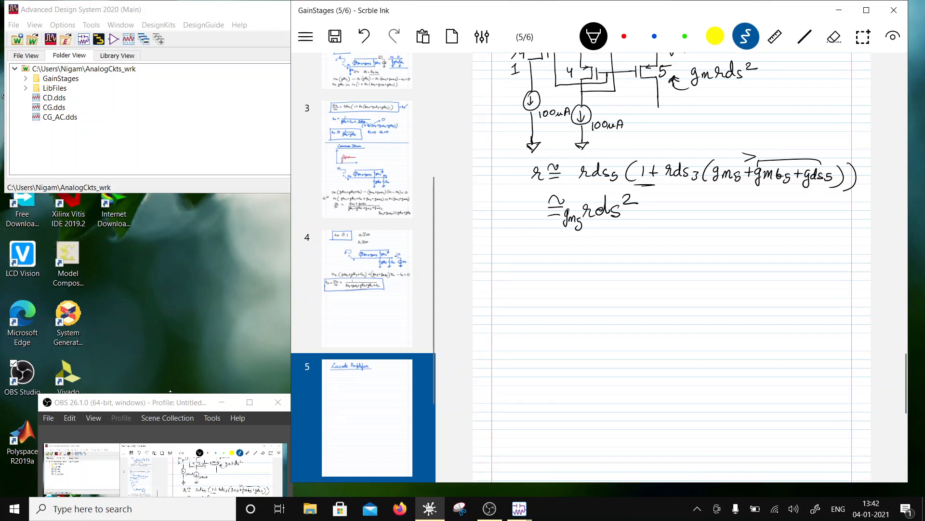
pyautogui.scroll(-1, 671, 265)
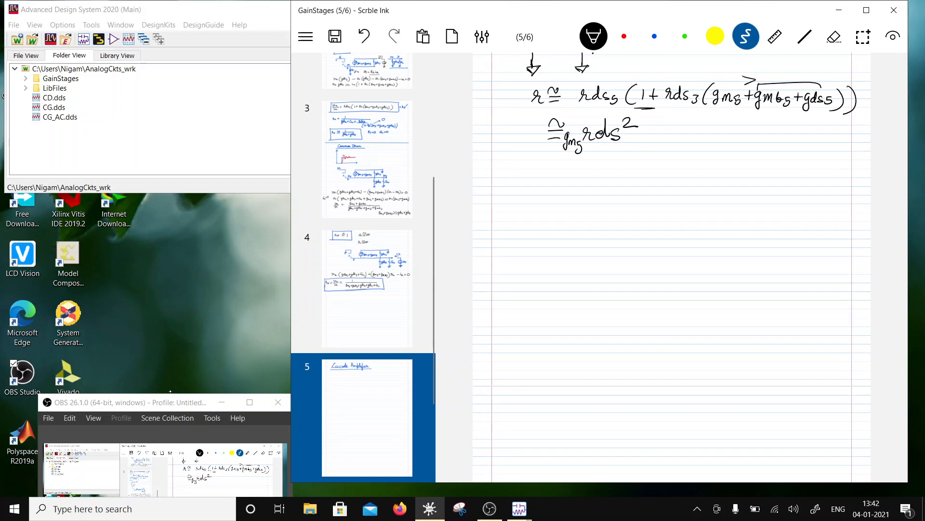
# - Draw two stacked NMOS transistors below the expression, with gates labelled Vg and vi and the lower source grounded
pyautogui.moveTo(634, 195)
pyautogui.mouseDown()
pyautogui.moveTo(622, 222)
pyautogui.moveTo(635, 231)
pyautogui.moveTo(576, 199)
pyautogui.moveTo(576, 226)
pyautogui.mouseUp()
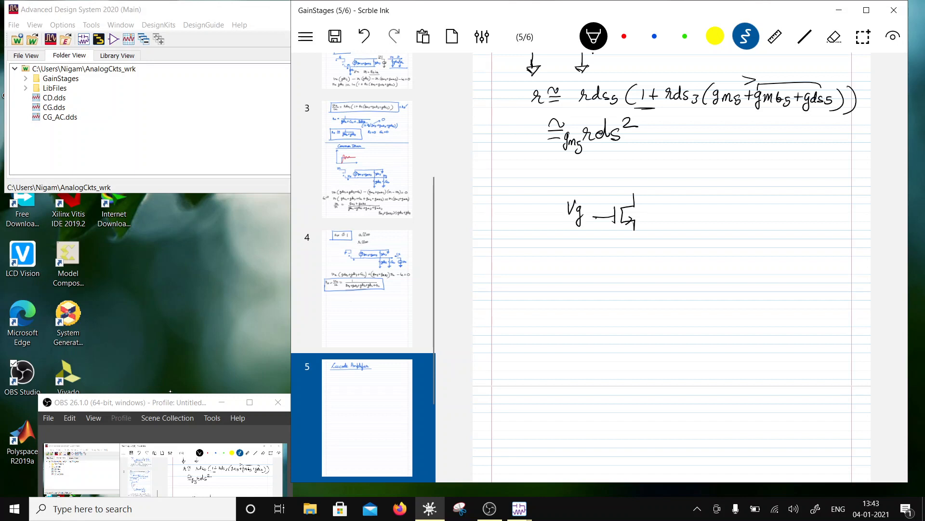
pyautogui.moveTo(634, 225)
pyautogui.mouseDown()
pyautogui.moveTo(633, 245)
pyautogui.moveTo(618, 245)
pyautogui.moveTo(635, 257)
pyautogui.moveTo(631, 273)
pyautogui.moveTo(628, 252)
pyautogui.moveTo(610, 254)
pyautogui.mouseUp()
pyautogui.moveTo(624, 278); pyautogui.dragTo(638, 278)
pyautogui.moveTo(559, 248)
pyautogui.mouseDown()
pyautogui.moveTo(572, 246)
pyautogui.moveTo(576, 257)
pyautogui.mouseUp()
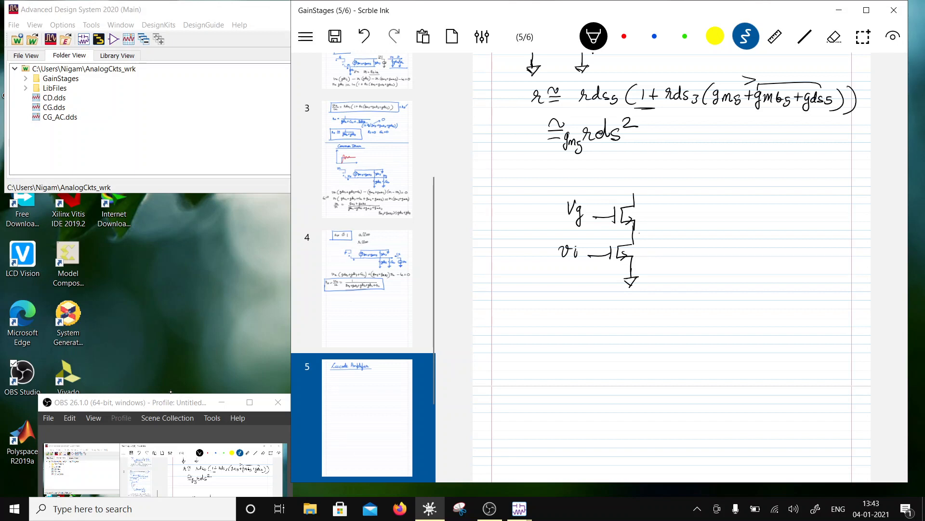
# - Extend the upper transistor's drain line, number the transistors 7 and 6, and write "gm7 rds²" beside them
pyautogui.moveTo(633, 194); pyautogui.dragTo(672, 192)
pyautogui.moveTo(679, 213)
pyautogui.mouseDown()
pyautogui.moveTo(679, 225)
pyautogui.moveTo(639, 253)
pyautogui.mouseUp()
pyautogui.moveTo(641, 215)
pyautogui.mouseDown()
pyautogui.moveTo(702, 241)
pyautogui.moveTo(734, 219)
pyautogui.moveTo(732, 229)
pyautogui.mouseUp()
pyautogui.moveTo(745, 222)
pyautogui.mouseDown()
pyautogui.moveTo(736, 230)
pyautogui.moveTo(766, 219)
pyautogui.mouseUp()
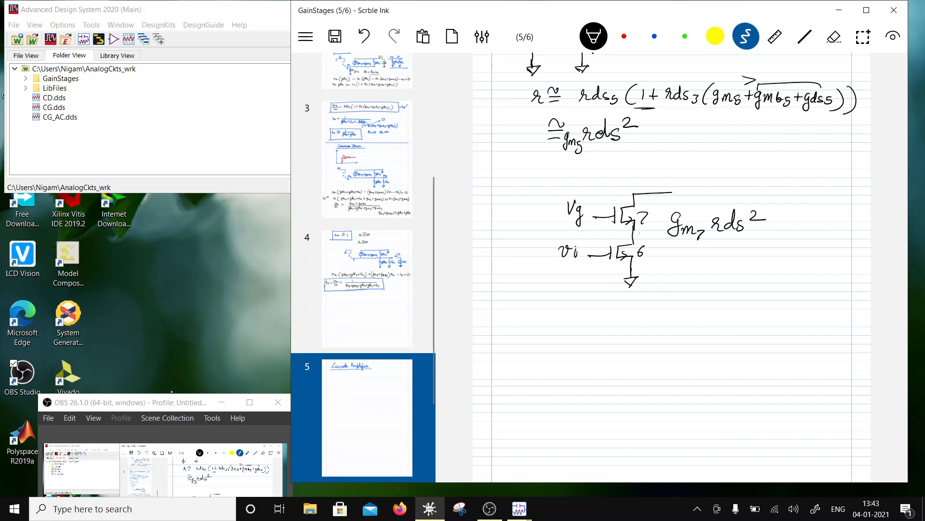
# - Write the output resistance "ro ≅ gm rds² / 2" below the NMOS cascode pair
pyautogui.scroll(-3, 672, 265)
pyautogui.scroll(1, 672, 265)
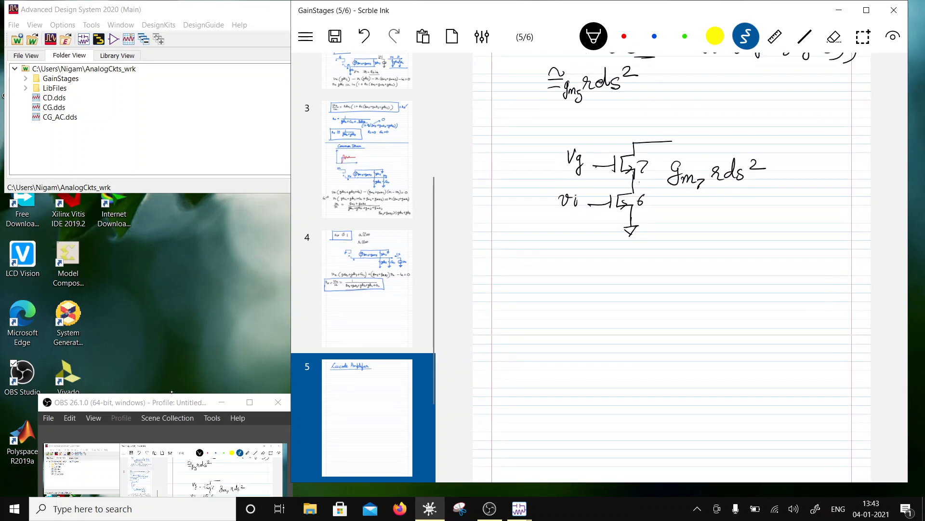
pyautogui.scroll(-1, 672, 265)
pyautogui.moveTo(551, 223); pyautogui.dragTo(565, 232)
pyautogui.moveTo(570, 229); pyautogui.dragTo(569, 230)
pyautogui.scroll(5, 672, 265)
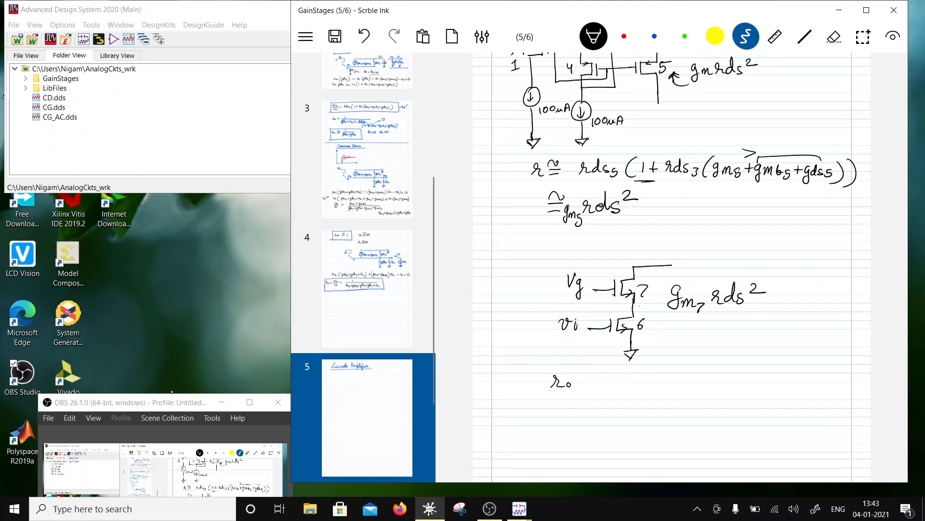
pyautogui.scroll(-6, 672, 265)
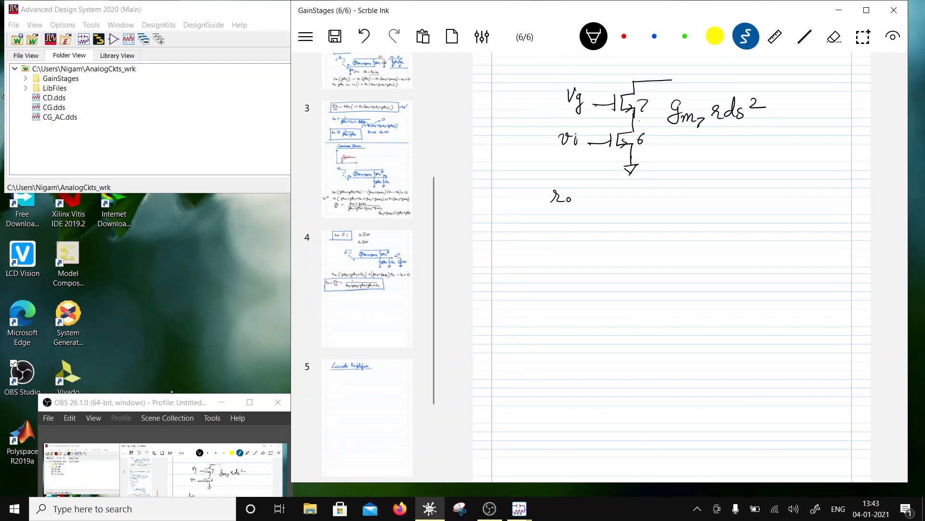
pyautogui.moveTo(577, 194); pyautogui.dragTo(590, 199)
pyautogui.moveTo(579, 191)
pyautogui.mouseDown()
pyautogui.moveTo(615, 197)
pyautogui.moveTo(608, 208)
pyautogui.moveTo(693, 192)
pyautogui.mouseUp()
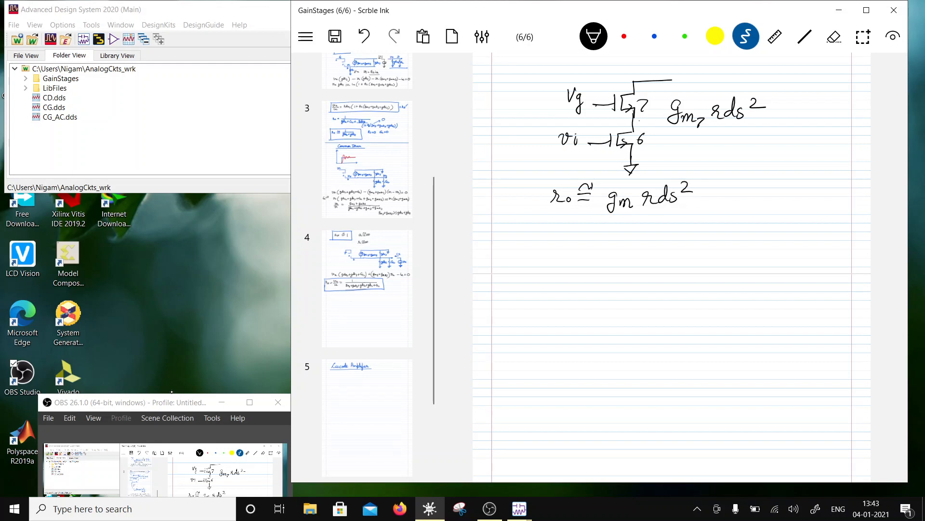
pyautogui.moveTo(606, 219); pyautogui.dragTo(692, 215)
pyautogui.moveTo(633, 226); pyautogui.dragTo(656, 235)
# - Write the voltage gain "av = −gm² rds² / 2" under the output resistance expression
pyautogui.scroll(5, 690, 266)
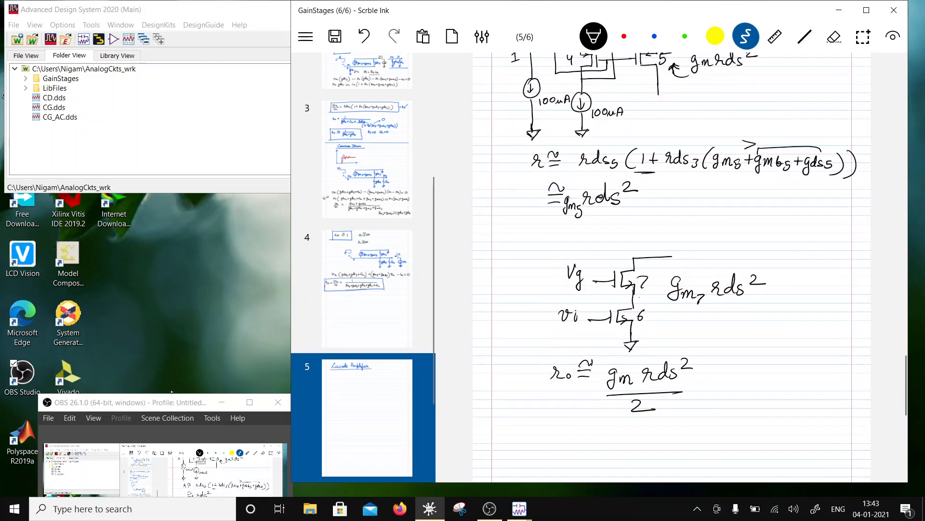
pyautogui.scroll(-3, 673, 241)
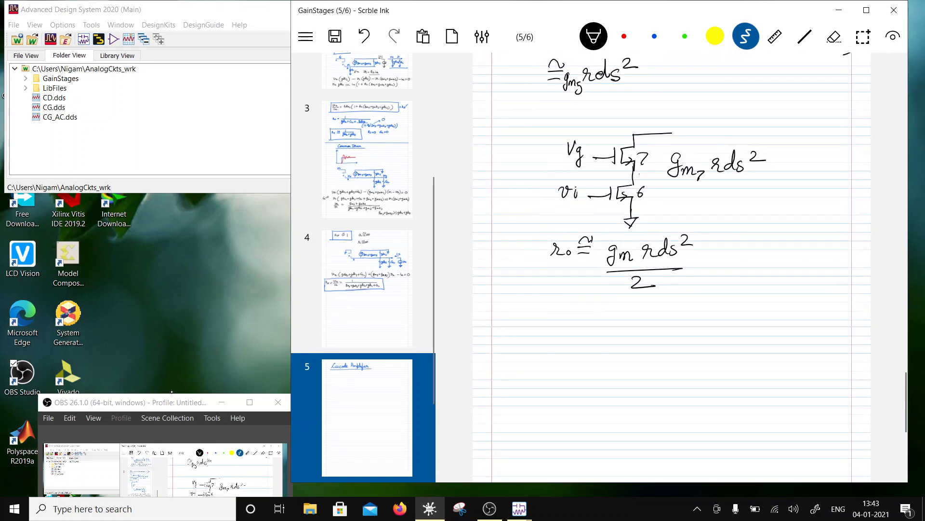
pyautogui.scroll(-2, 673, 241)
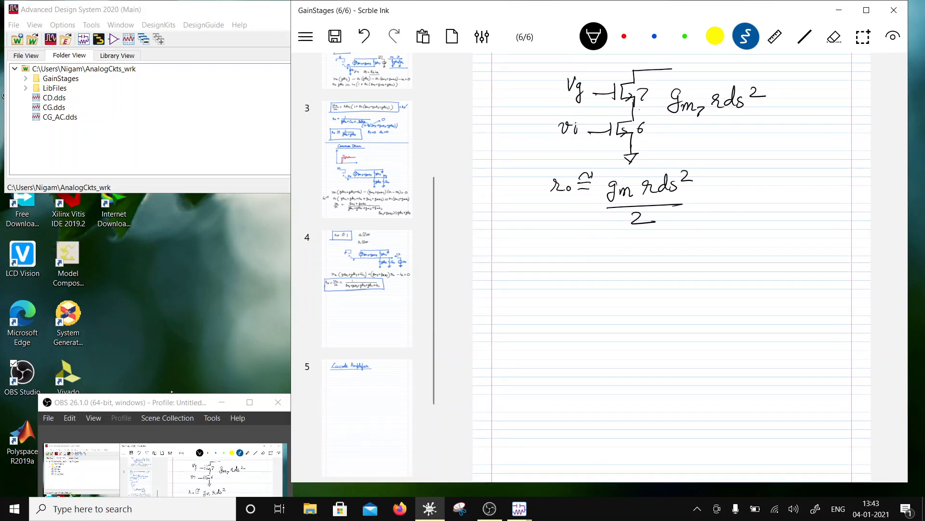
pyautogui.moveTo(548, 233); pyautogui.dragTo(578, 236)
pyautogui.moveTo(567, 242); pyautogui.dragTo(604, 236)
pyautogui.scroll(7, 672, 265)
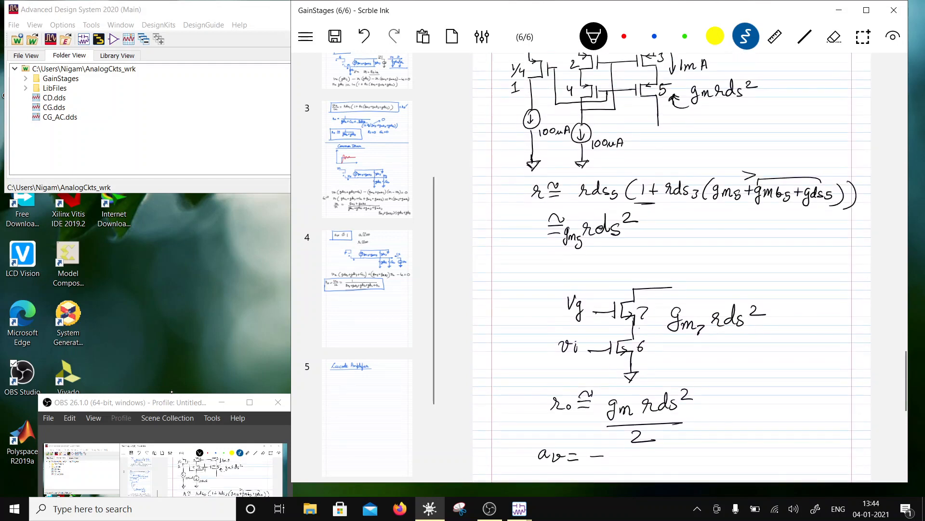
pyautogui.scroll(-7, 673, 265)
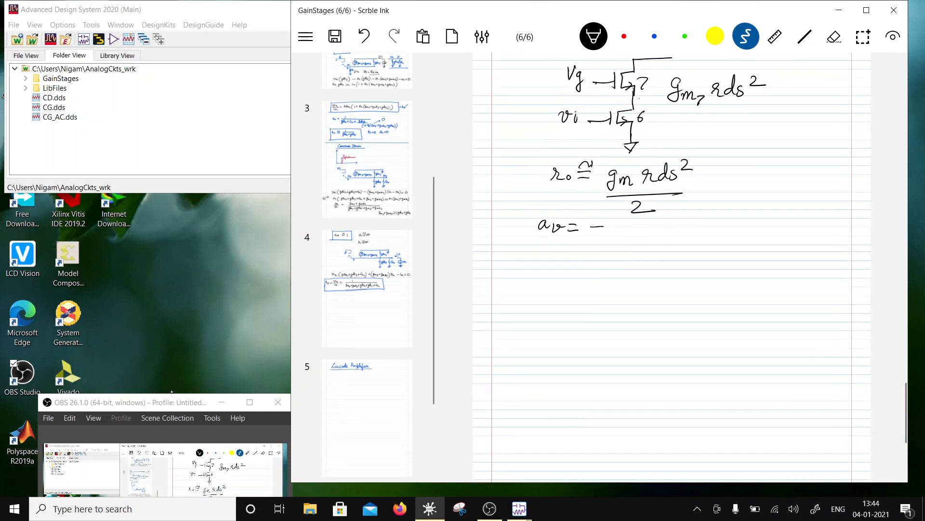
pyautogui.moveTo(618, 222)
pyautogui.mouseDown()
pyautogui.moveTo(610, 238)
pyautogui.moveTo(636, 235)
pyautogui.mouseUp()
pyautogui.scroll(3, 672, 265)
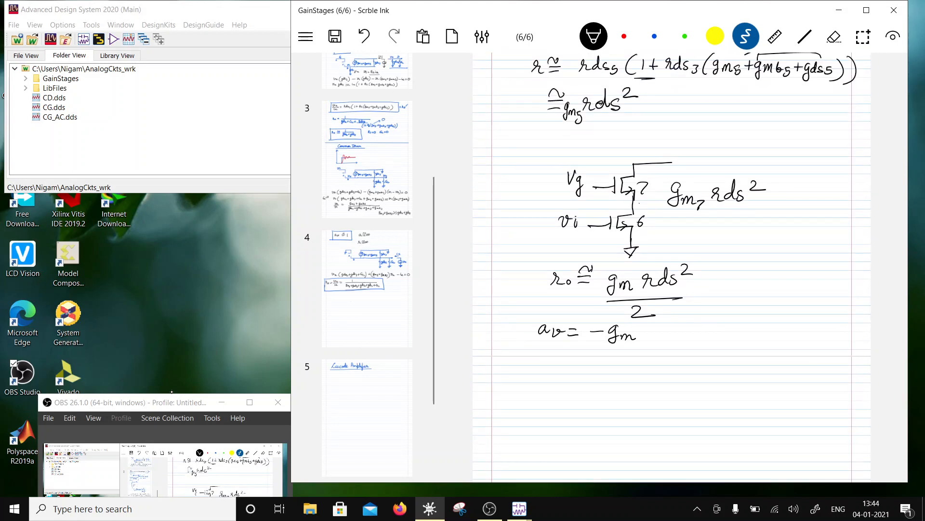
pyautogui.scroll(-4, 673, 265)
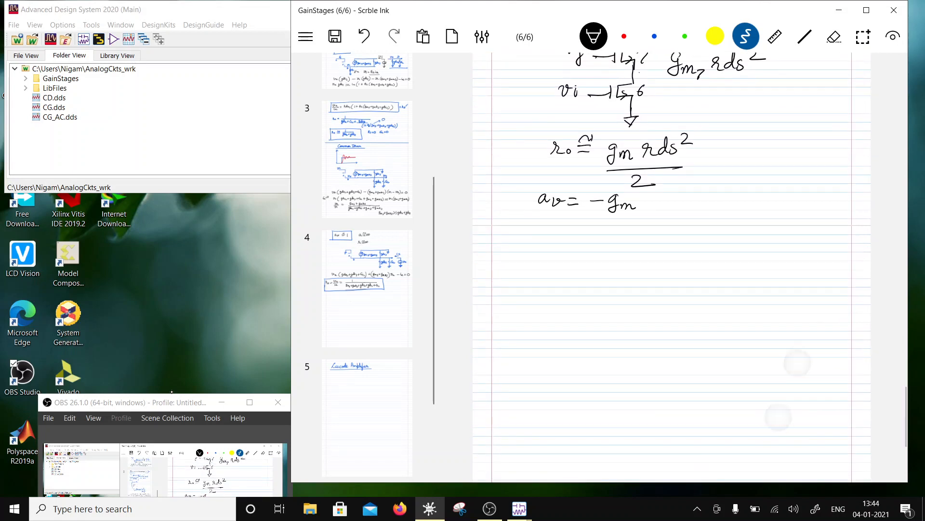
pyautogui.moveTo(638, 193)
pyautogui.mouseDown()
pyautogui.moveTo(656, 202)
pyautogui.moveTo(697, 195)
pyautogui.mouseUp()
pyautogui.moveTo(624, 218)
pyautogui.mouseDown()
pyautogui.moveTo(686, 209)
pyautogui.moveTo(672, 221)
pyautogui.mouseUp()
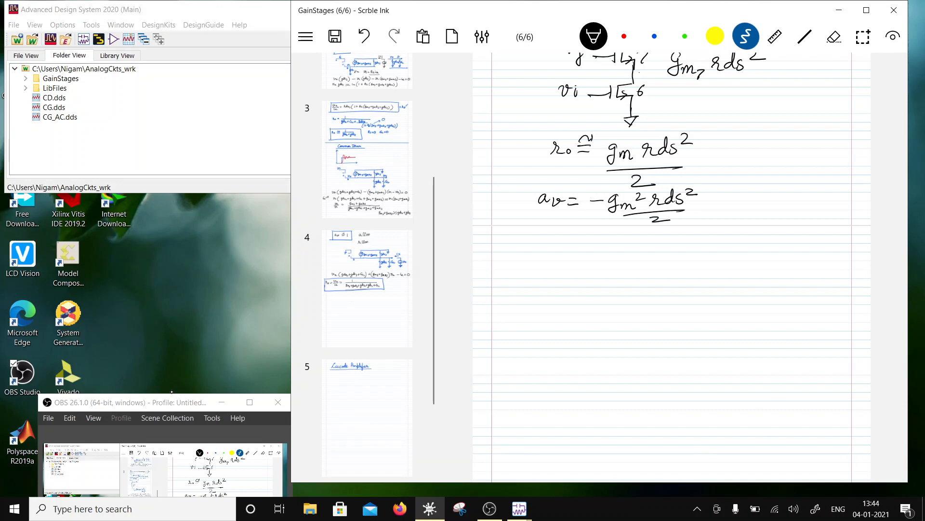
# - Draw a curved double-headed arrow between the gate and source of transistor 6
pyautogui.scroll(10, 672, 268)
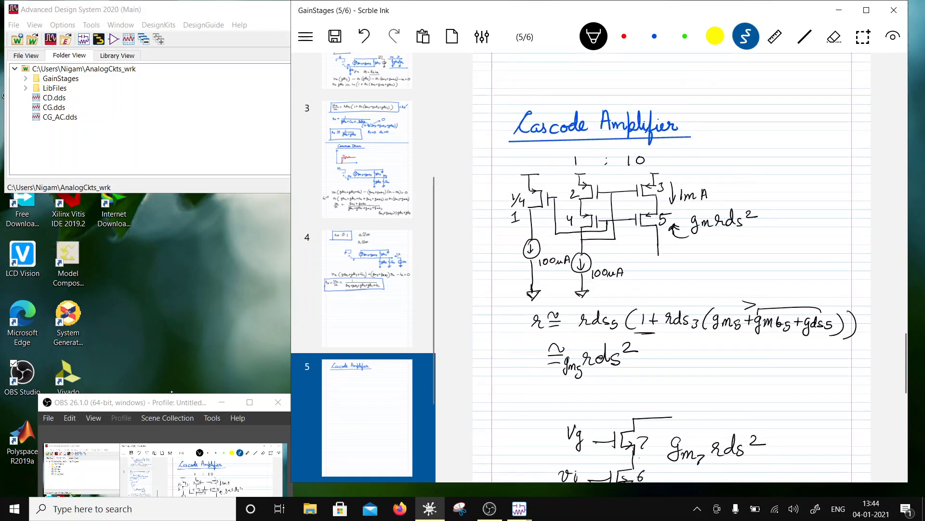
pyautogui.scroll(-8, 672, 267)
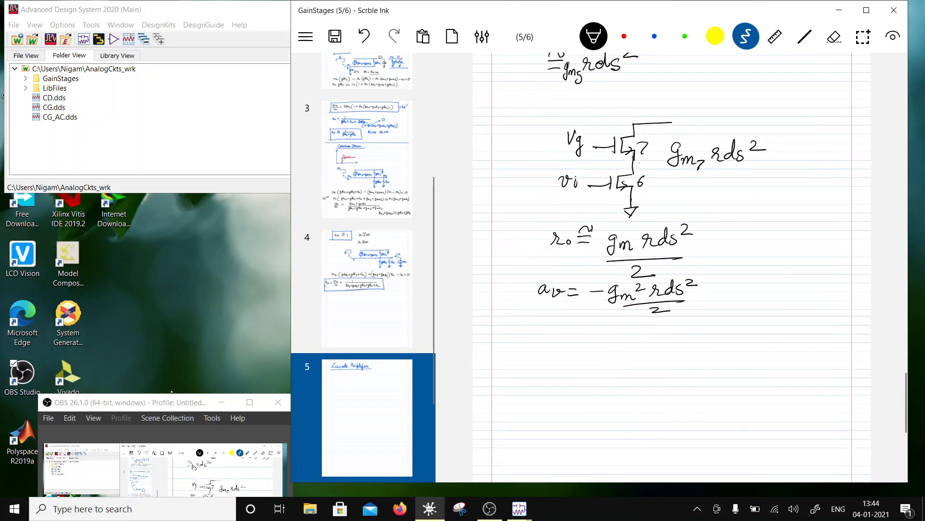
pyautogui.scroll(-2, 672, 268)
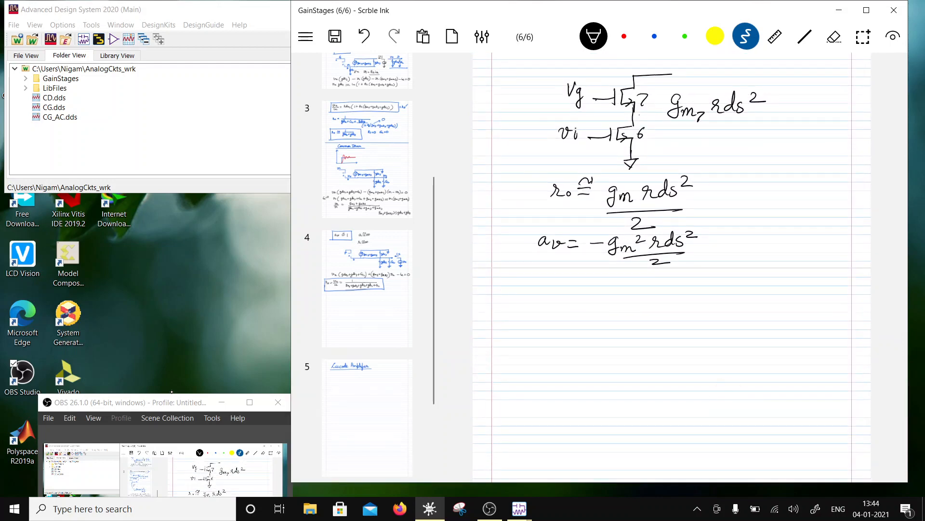
pyautogui.moveTo(594, 143); pyautogui.dragTo(628, 151)
pyautogui.moveTo(622, 145)
pyautogui.mouseDown()
pyautogui.moveTo(615, 153)
pyautogui.moveTo(600, 145)
pyautogui.mouseUp()
# - Write "Vov + Vt" beside transistor 6 and mark the node between transistors 7 and 6 with a short stub
pyautogui.scroll(3, 673, 268)
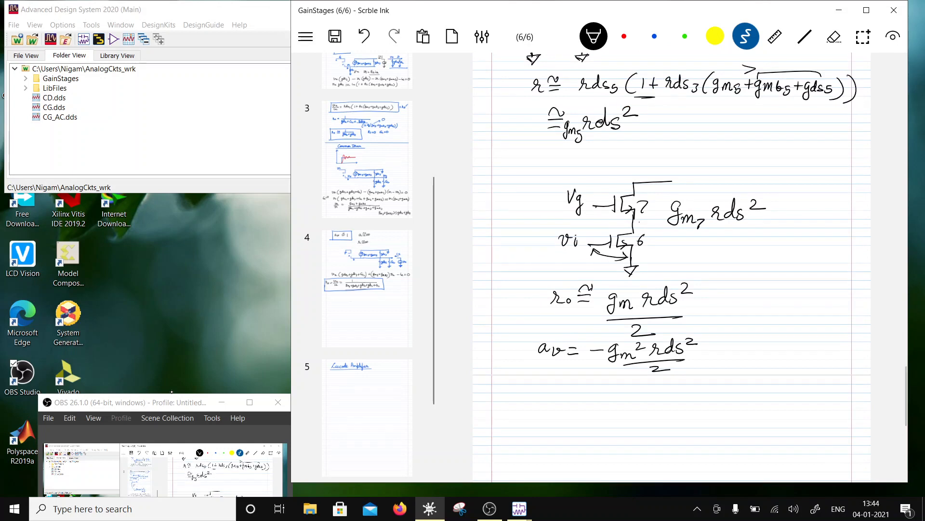
pyautogui.scroll(-2, 673, 268)
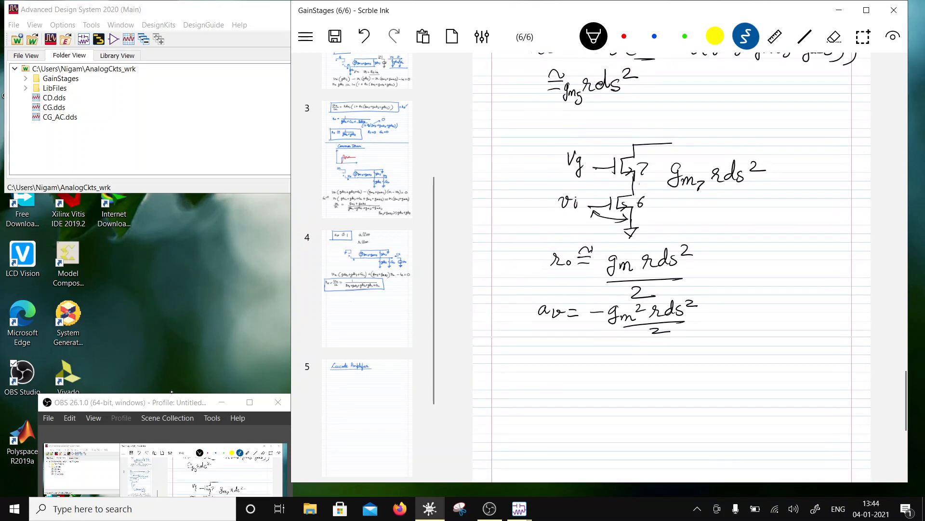
pyautogui.scroll(-1, 673, 267)
pyautogui.scroll(1, 672, 267)
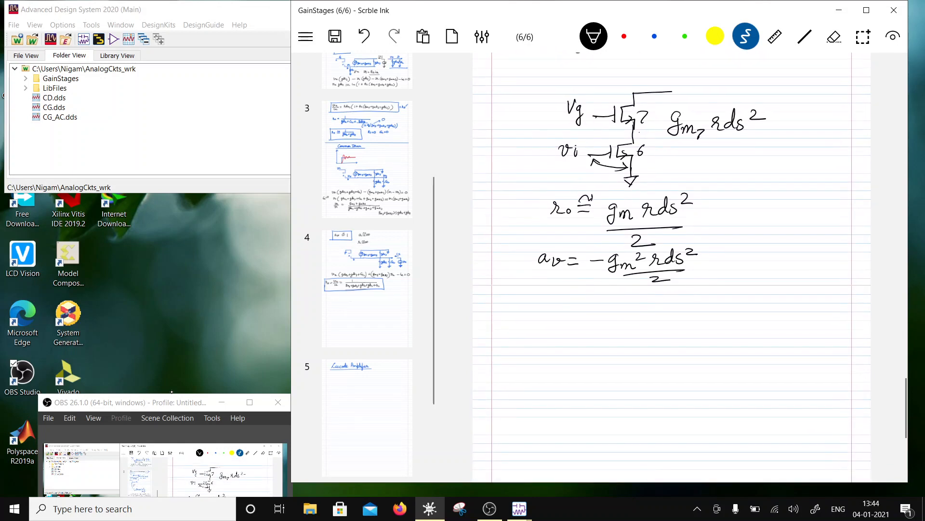
pyautogui.scroll(-1, 672, 268)
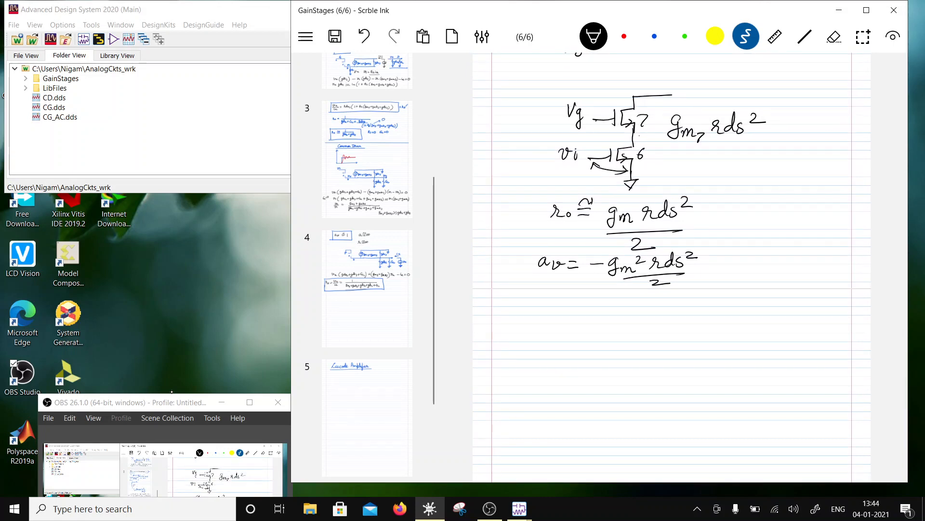
pyautogui.moveTo(665, 158); pyautogui.dragTo(690, 166)
pyautogui.moveTo(708, 159)
pyautogui.mouseDown()
pyautogui.moveTo(708, 170)
pyautogui.moveTo(715, 164)
pyautogui.mouseUp()
pyautogui.moveTo(720, 158)
pyautogui.mouseDown()
pyautogui.moveTo(721, 169)
pyautogui.moveTo(726, 151)
pyautogui.mouseUp()
pyautogui.moveTo(729, 159); pyautogui.dragTo(733, 167)
pyautogui.scroll(-1, 672, 268)
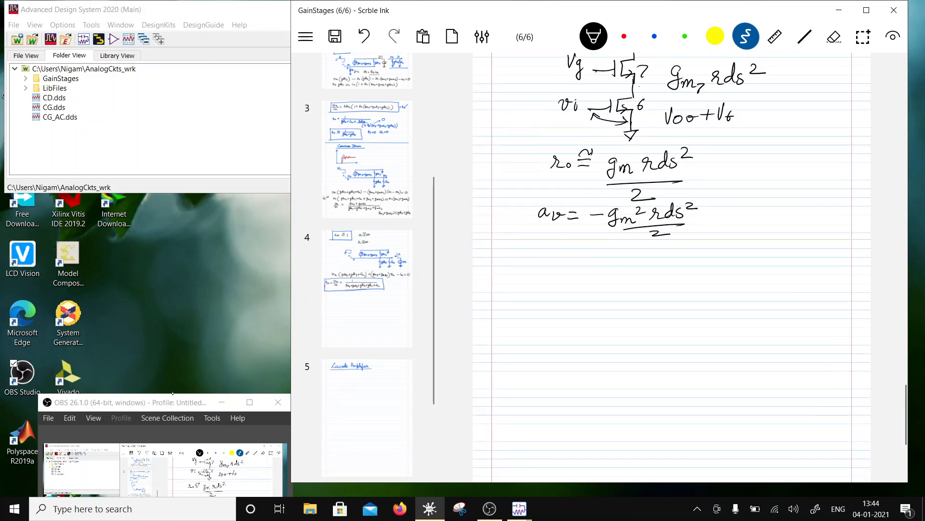
pyautogui.scroll(1, 672, 268)
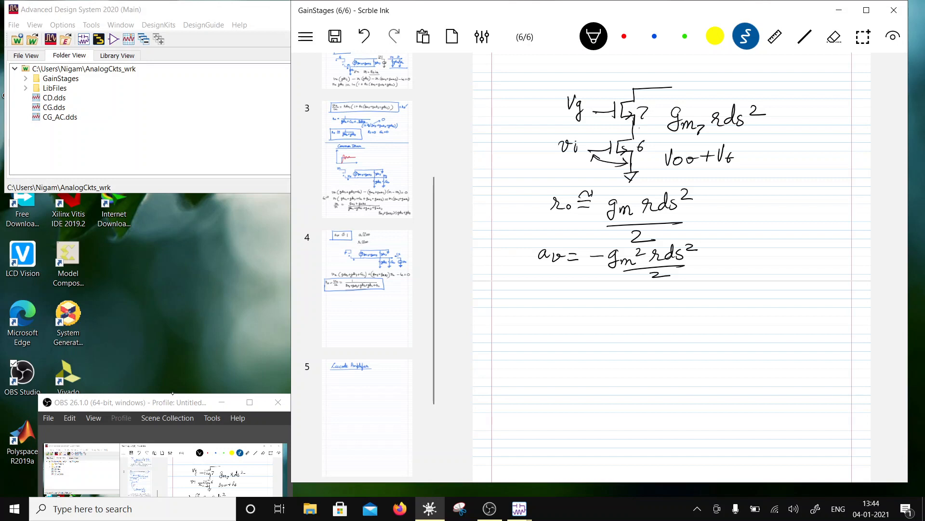
pyautogui.moveTo(634, 129); pyautogui.dragTo(645, 128)
# - Review the PMOS load circuit and the NMOS cascode pair together with their resistance and gain expressions
pyautogui.scroll(3, 672, 266)
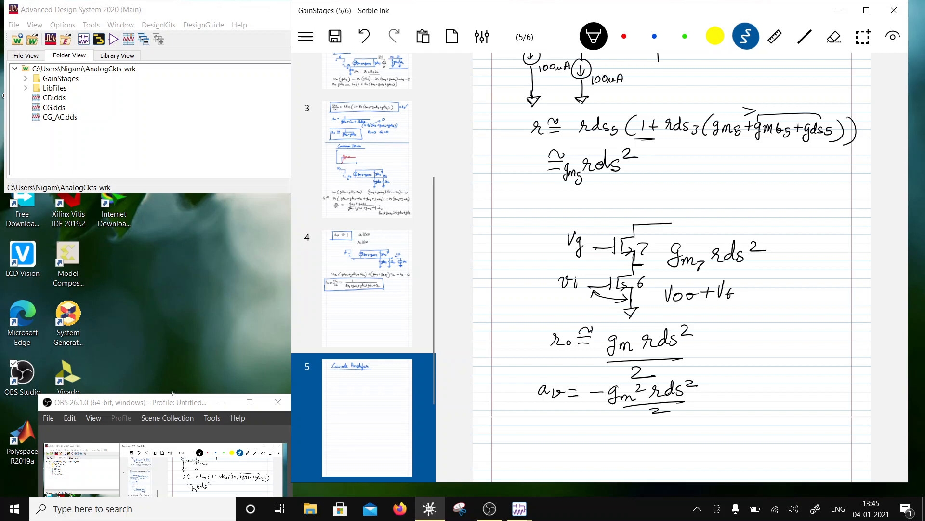
pyautogui.scroll(-1, 672, 267)
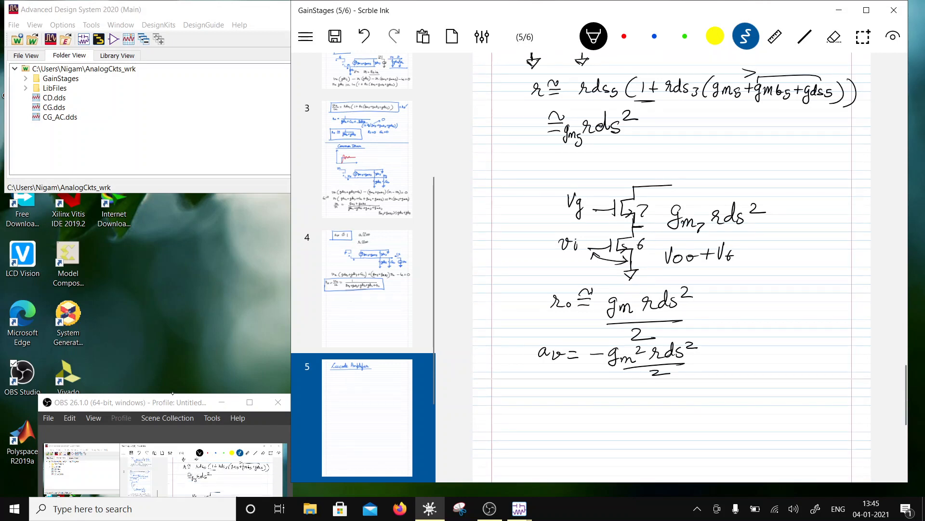
pyautogui.scroll(1, 671, 266)
pyautogui.scroll(-1, 671, 267)
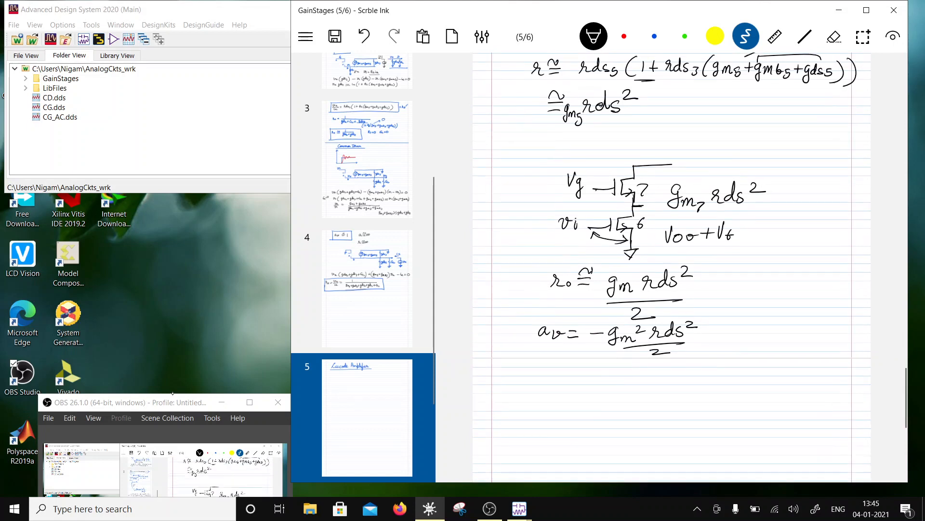
pyautogui.scroll(1, 671, 266)
pyautogui.scroll(-1, 672, 266)
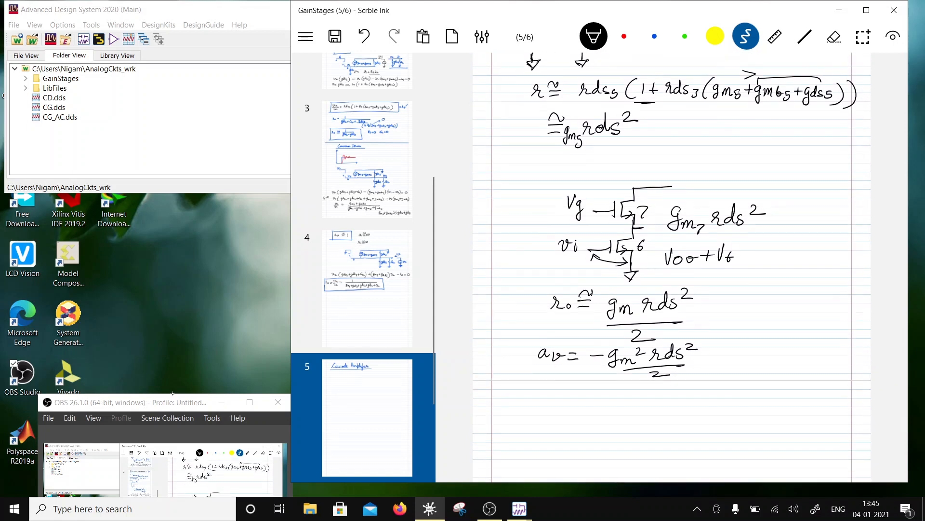
pyautogui.scroll(3, 671, 266)
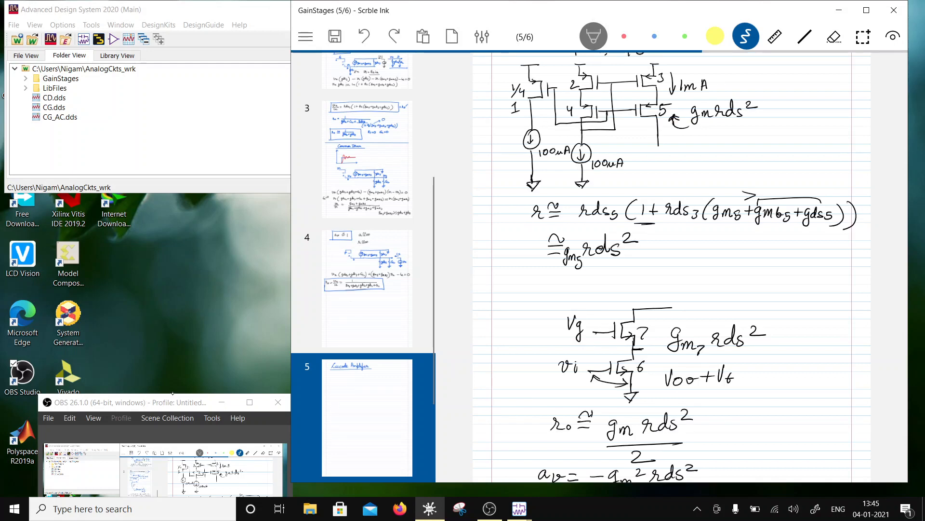
pyautogui.scroll(-1, 672, 268)
pyautogui.scroll(-2, 672, 267)
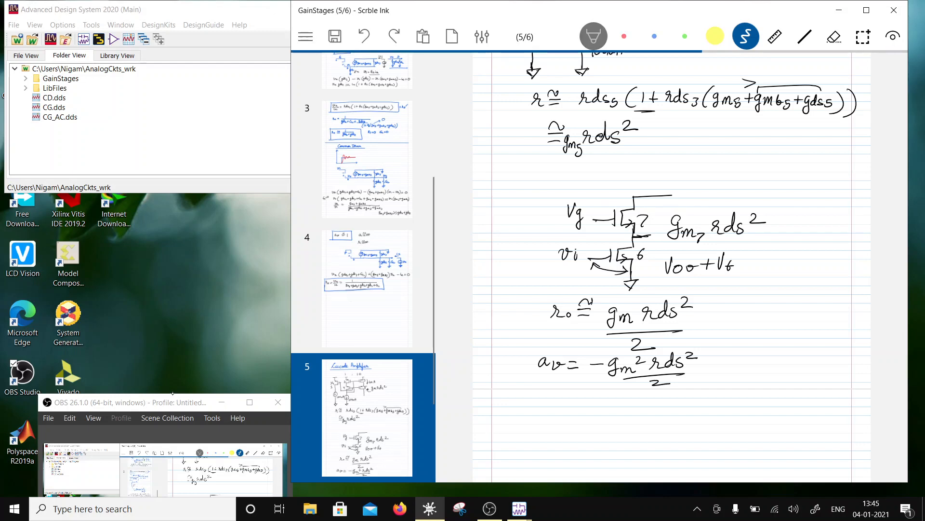
pyautogui.moveTo(153, 397); pyautogui.dragTo(147, 426)
# - Annotate the Vg gate with "1.6V", write "0.78" above the vi gate line, and underline vi
pyautogui.scroll(-3, 672, 267)
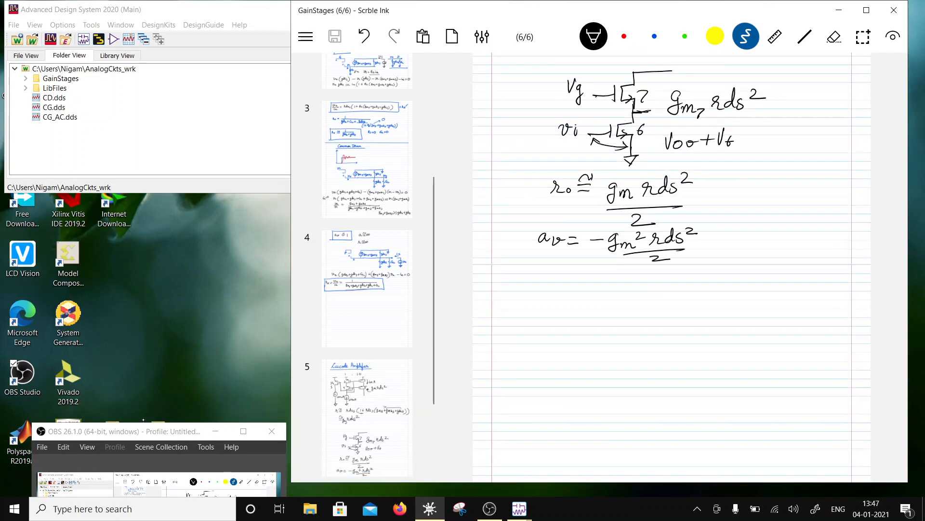
pyautogui.scroll(3, 672, 267)
pyautogui.scroll(-5, 737, 179)
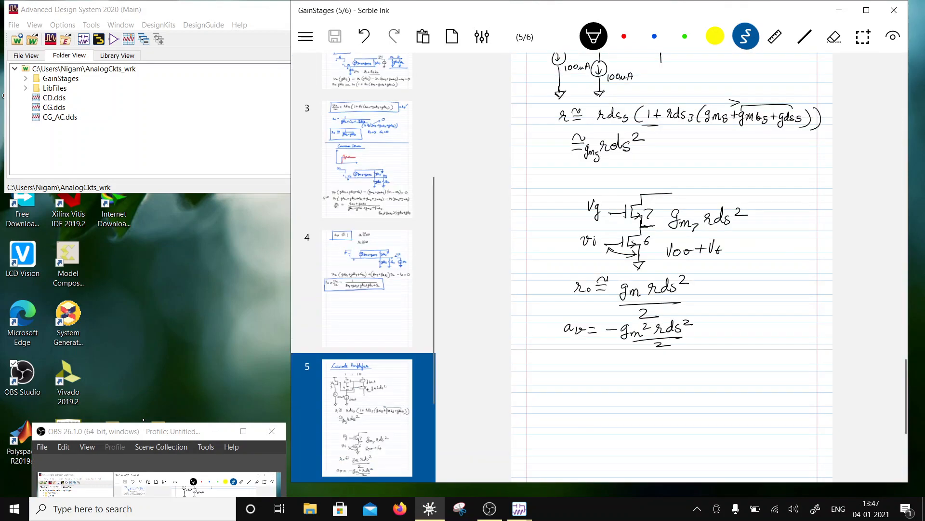
pyautogui.scroll(-1, 672, 267)
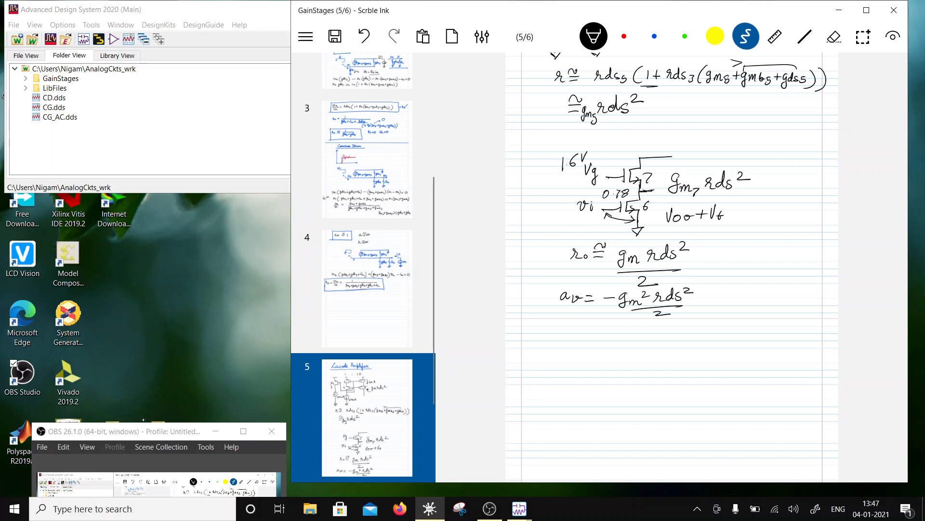
pyautogui.moveTo(575, 220); pyautogui.dragTo(596, 217)
pyautogui.scroll(-5, 672, 265)
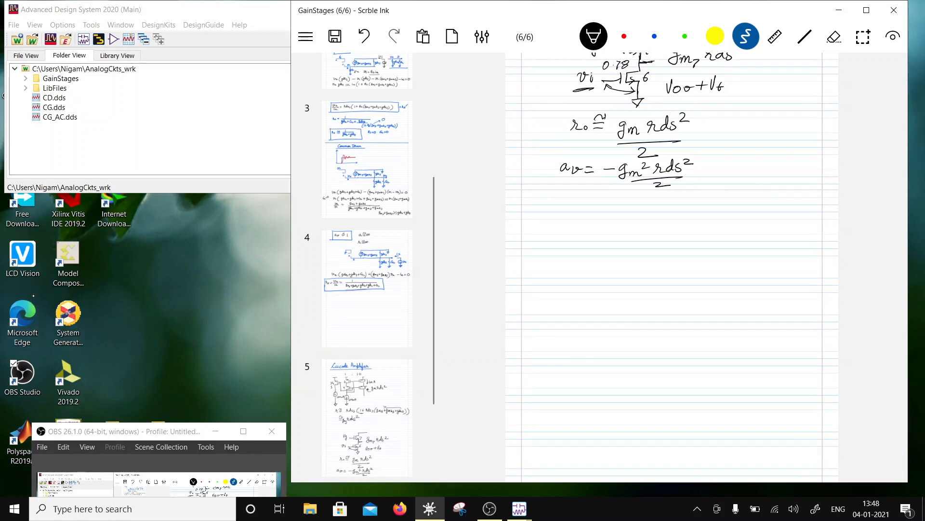
pyautogui.moveTo(108, 436); pyautogui.dragTo(129, 434)
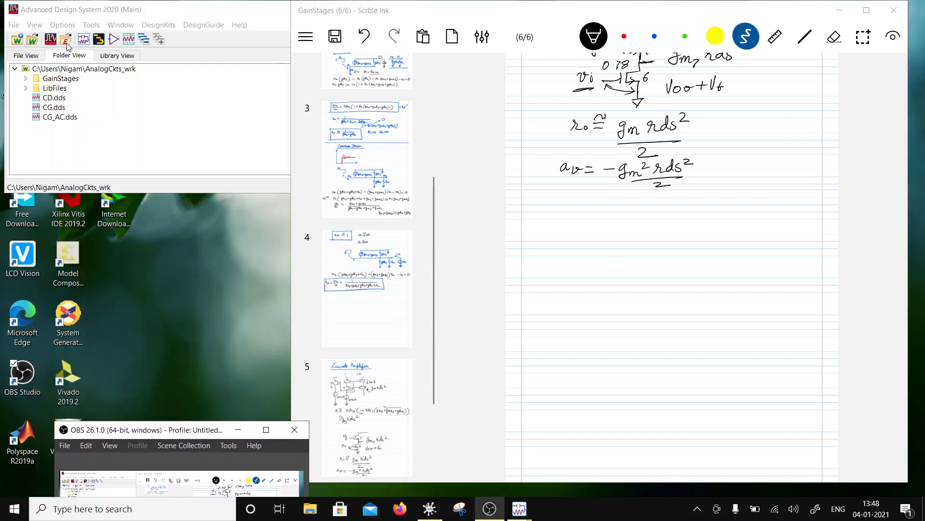
# - Switch to Advanced Design System and create a schematic for a new cell named CascodeAmp in the GainStages folder
pyautogui.rightClick(58, 81)
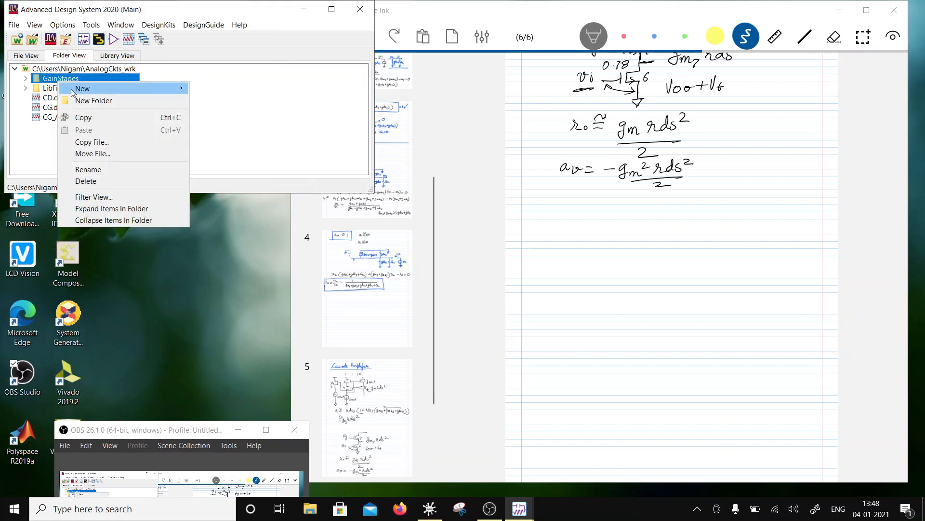
pyautogui.moveTo(73, 90)
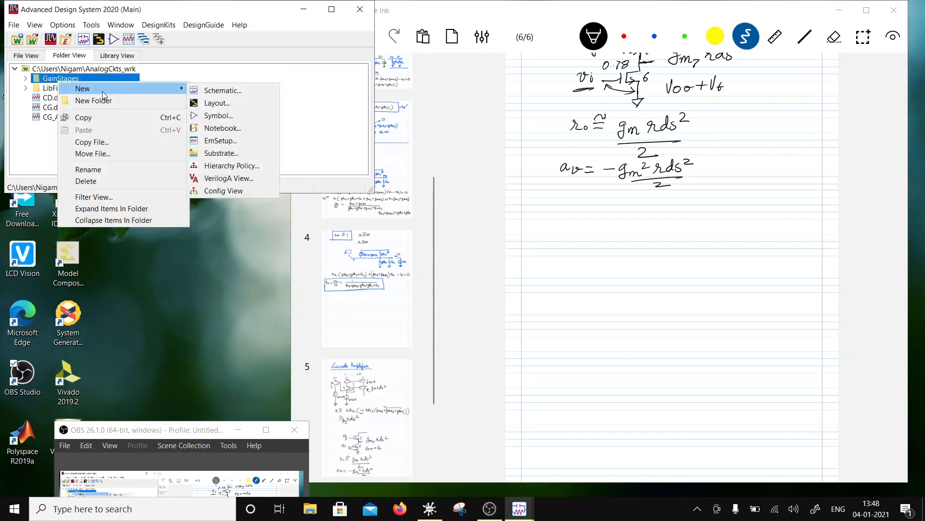
pyautogui.click(219, 91)
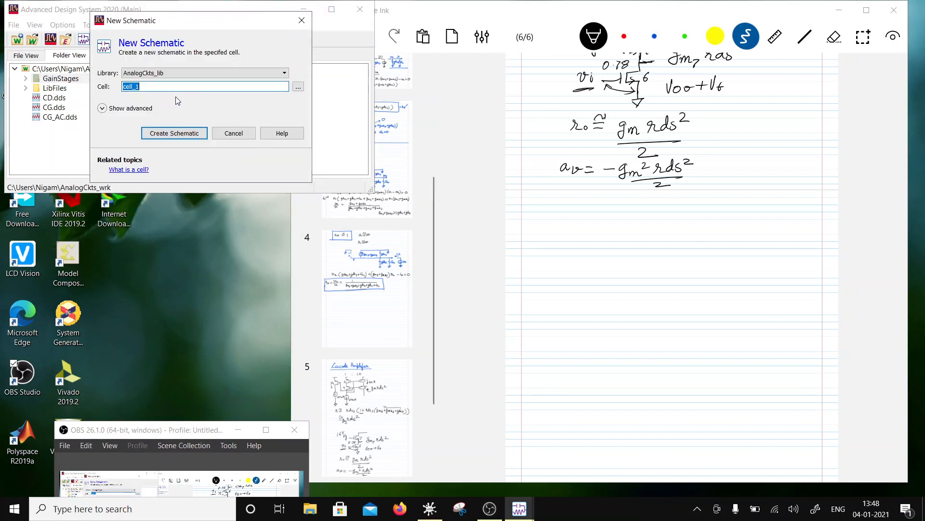
pyautogui.write('CascodeAmp')
pyautogui.click(191, 132)
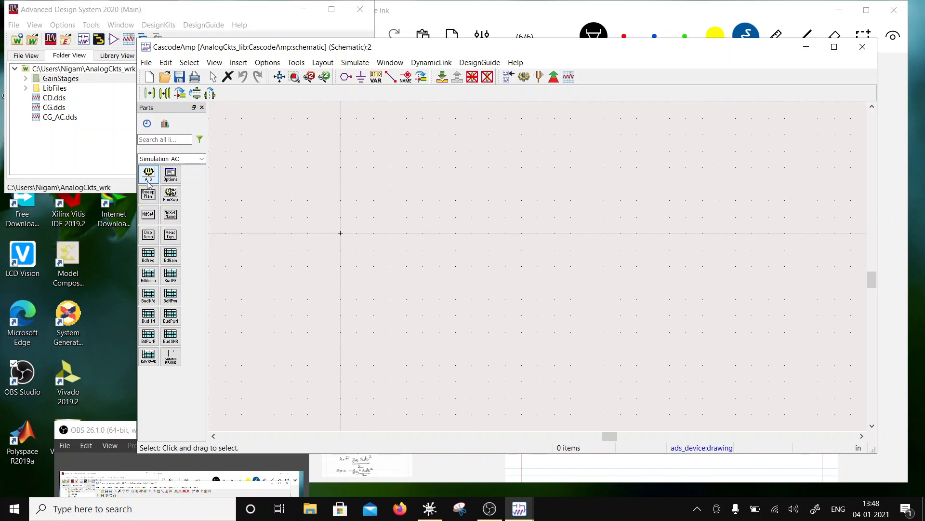
# - Open the schematic of the CG cell from the GainStages folder
pyautogui.click(26, 89)
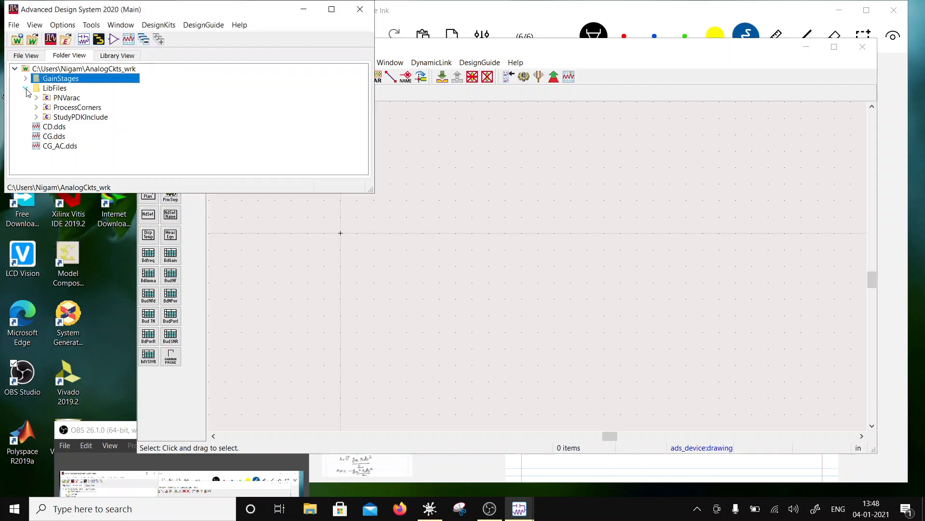
pyautogui.click(25, 88)
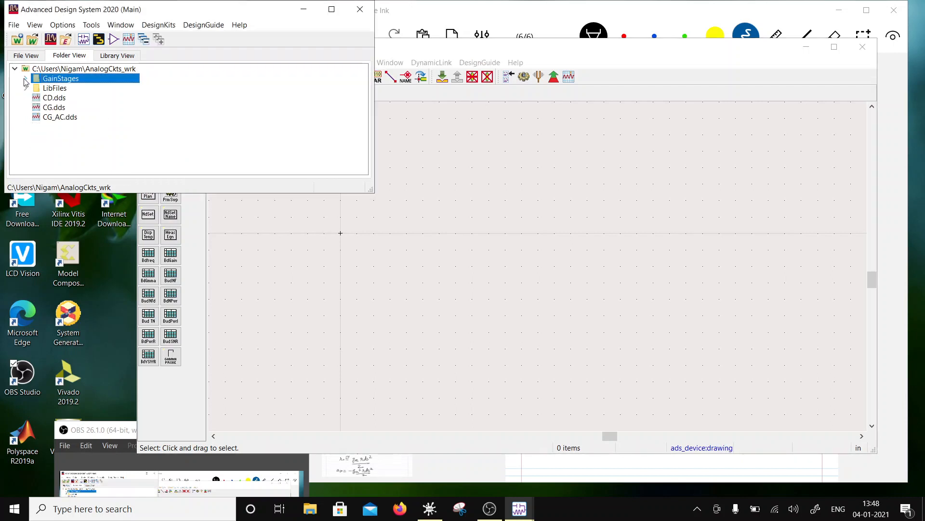
pyautogui.click(25, 78)
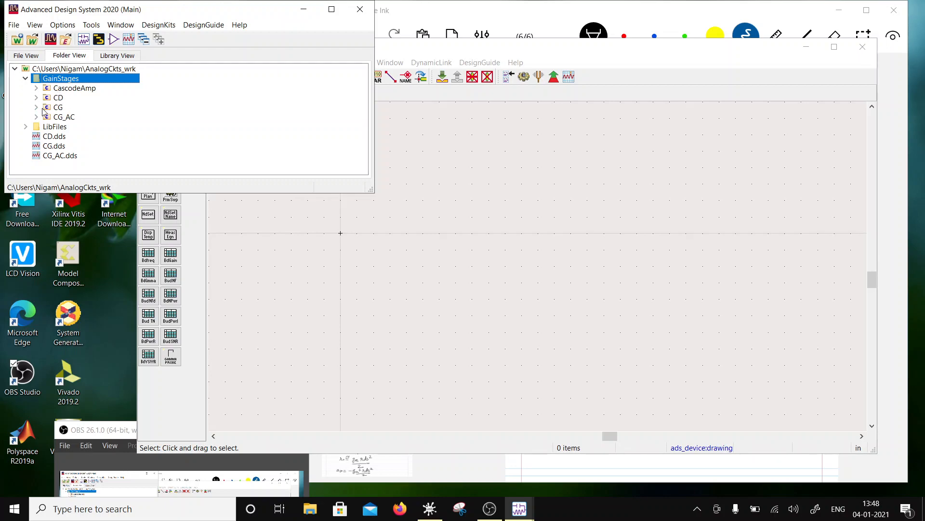
pyautogui.click(36, 107)
pyautogui.click(68, 118)
pyautogui.doubleClick(67, 119)
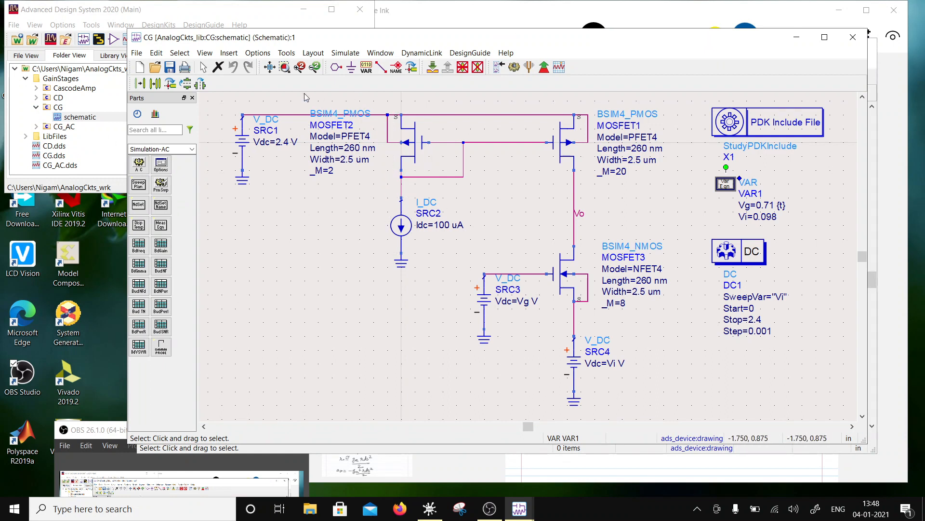
# - Try to copy the PMOS mirror with its wires, the Vo label, the current source, the supply and their grounds
pyautogui.moveTo(304, 93); pyautogui.dragTo(623, 245)
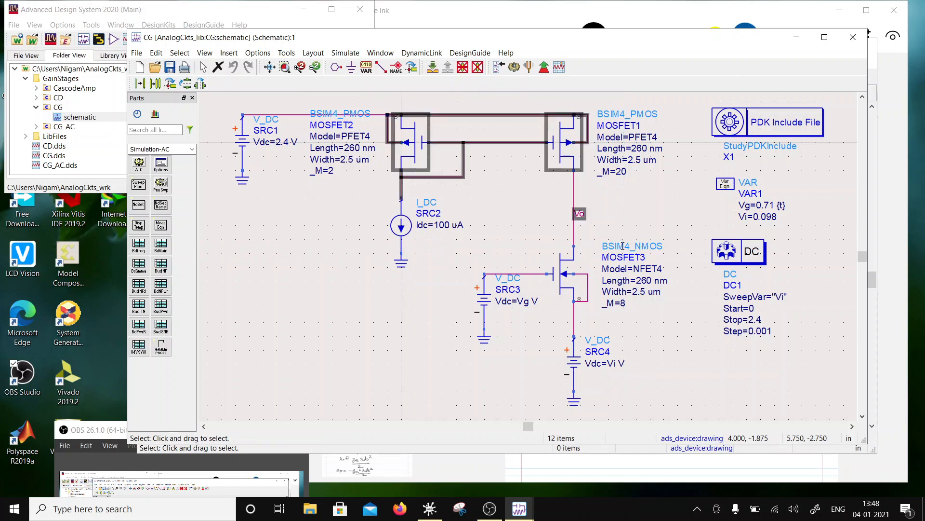
pyautogui.keyDown('ctrl'); pyautogui.click(401, 225); pyautogui.keyUp('ctrl')
pyautogui.keyDown('ctrl'); pyautogui.click(401, 262); pyautogui.keyUp('ctrl')
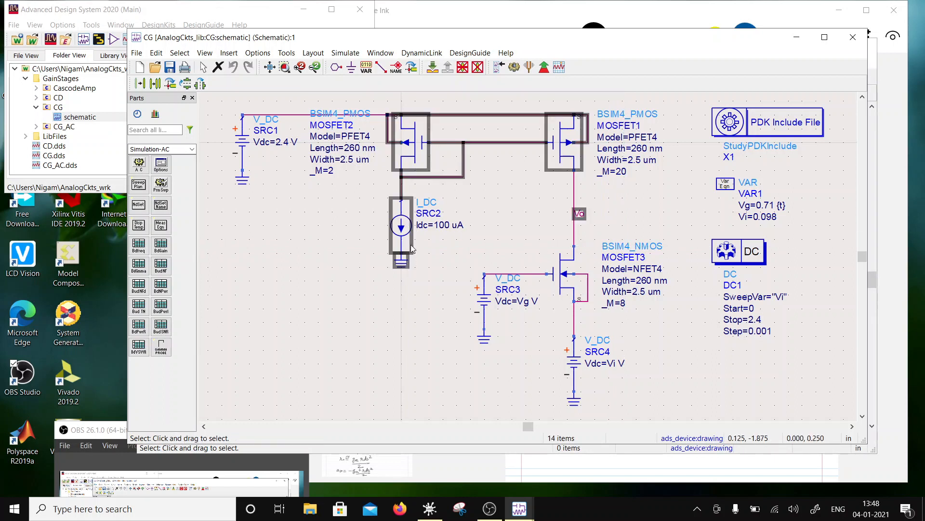
pyautogui.keyDown('ctrl'); pyautogui.click(245, 146); pyautogui.keyUp('ctrl')
pyautogui.keyDown('ctrl'); pyautogui.click(247, 184); pyautogui.keyUp('ctrl')
pyautogui.rightClick(412, 150)
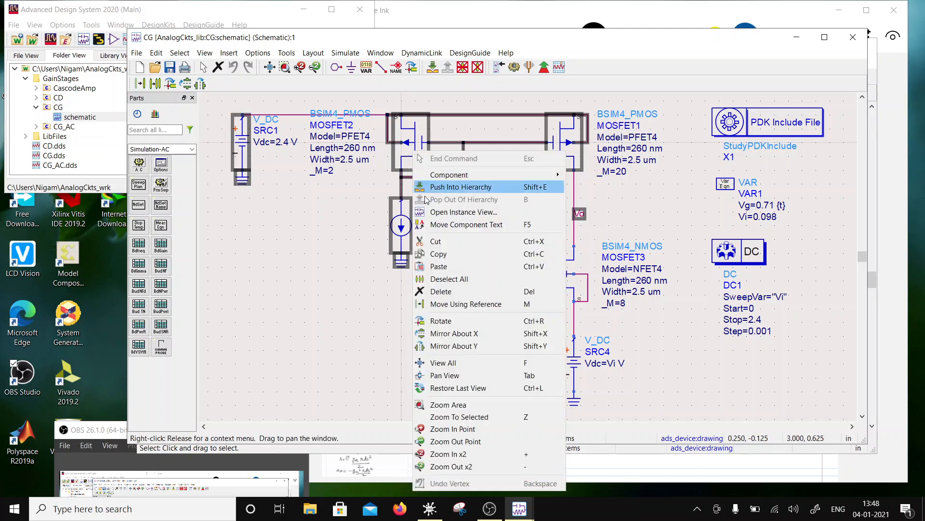
pyautogui.click(446, 255)
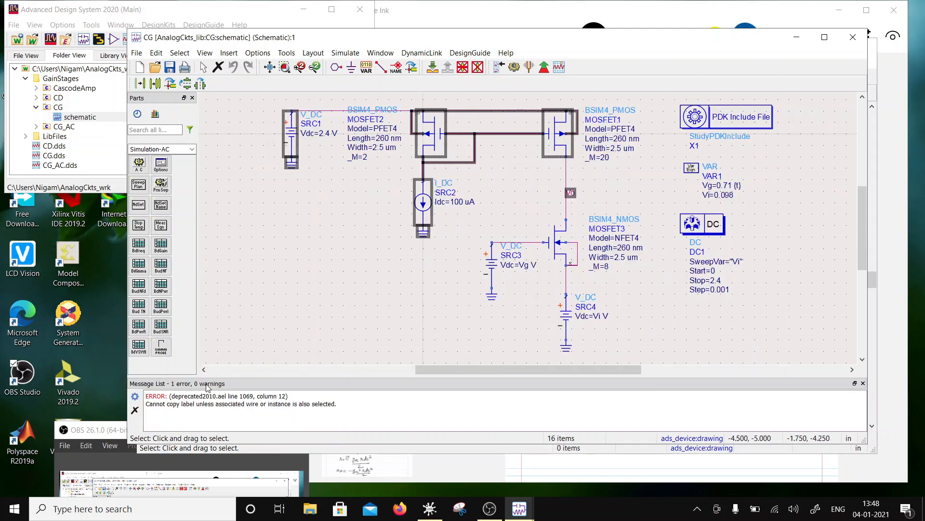
# - Copy only the two PMOS transistors, the 100 uA current source and the 2.4 V supply, and close the message list
pyautogui.click(378, 260)
pyautogui.click(549, 148)
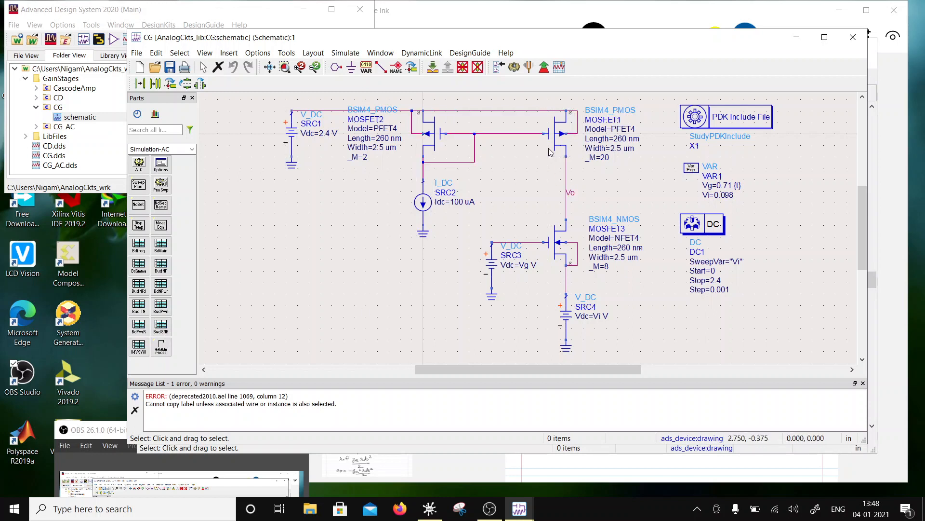
pyautogui.click(549, 150)
pyautogui.keyDown('ctrl'); pyautogui.click(430, 137); pyautogui.keyUp('ctrl')
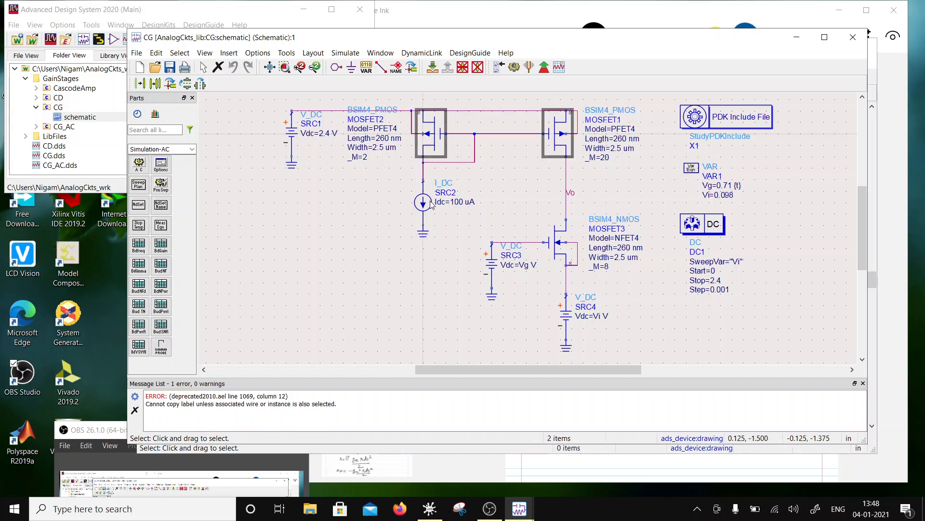
pyautogui.keyDown('ctrl'); pyautogui.click(432, 205); pyautogui.keyUp('ctrl')
pyautogui.keyDown('ctrl'); pyautogui.click(295, 177); pyautogui.keyUp('ctrl')
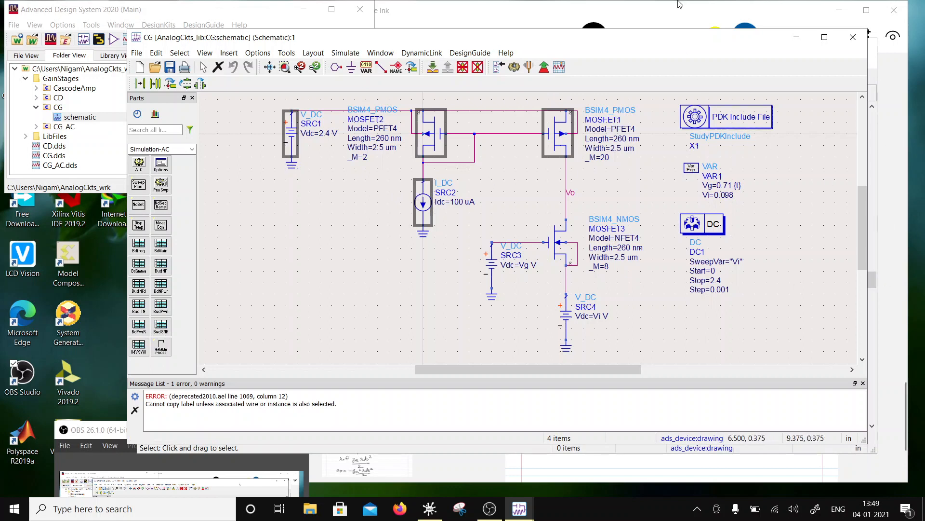
pyautogui.click(864, 383)
# - Move the CG schematic window aside and paste the copied transistors and sources into the CascodeAmp schematic
pyautogui.moveTo(603, 41); pyautogui.dragTo(358, 360)
pyautogui.click(480, 212)
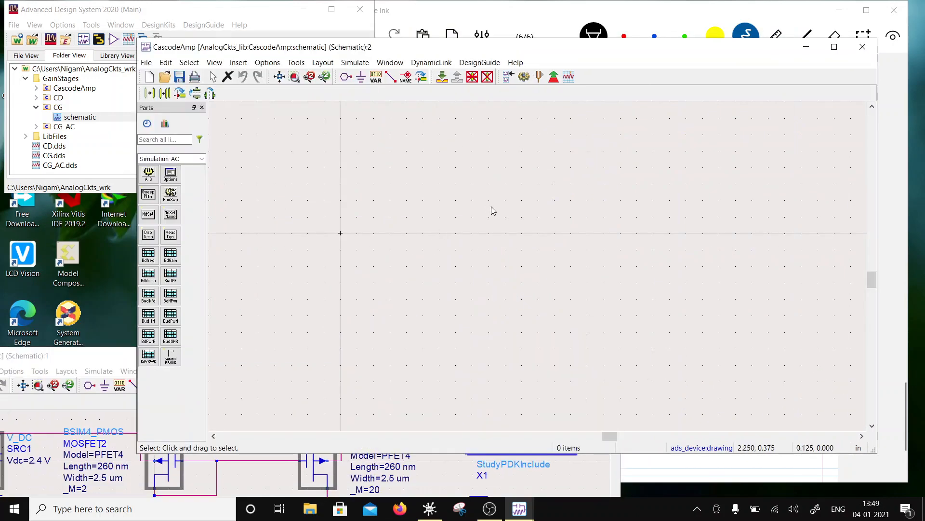
pyautogui.hotkey('ctrl', 'v')
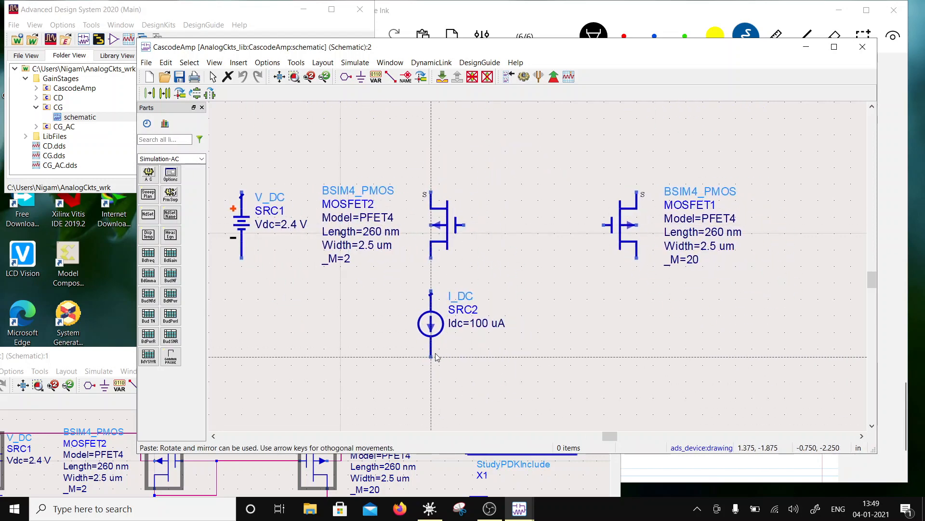
pyautogui.click(436, 357)
pyautogui.press('Escape')
pyautogui.scroll(-1, 607, 278)
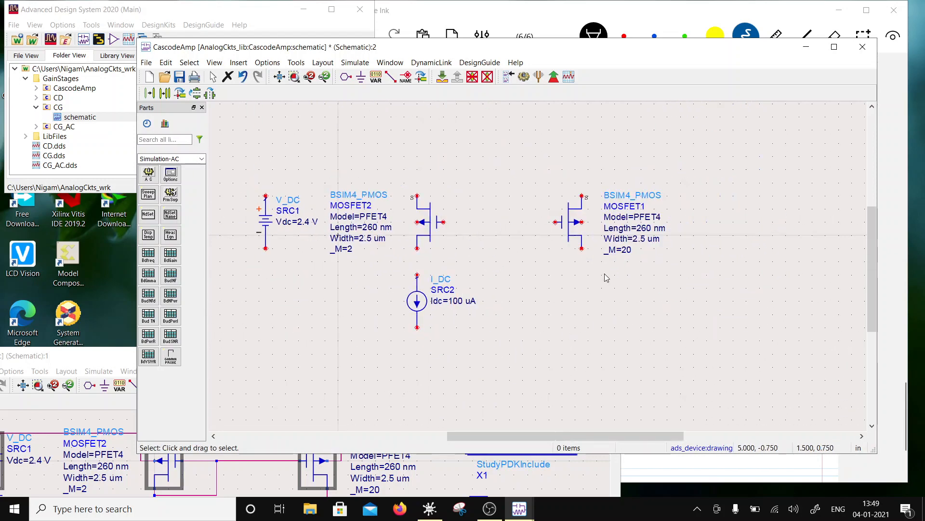
# - Add a ground below the 2.4 V supply and move both to the upper-left area of the schematic, clear of the transistors
pyautogui.click(361, 76)
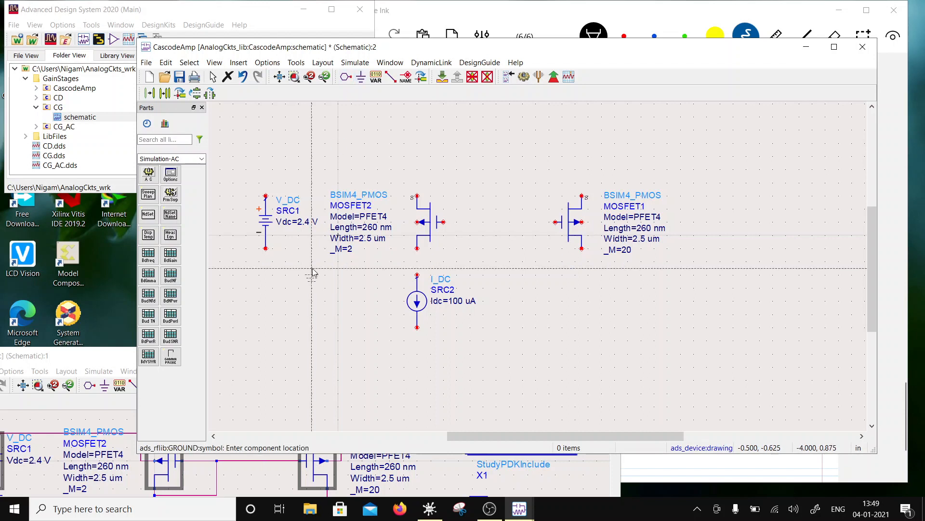
pyautogui.click(265, 250)
pyautogui.press('Escape')
pyautogui.moveTo(241, 177); pyautogui.dragTo(291, 311)
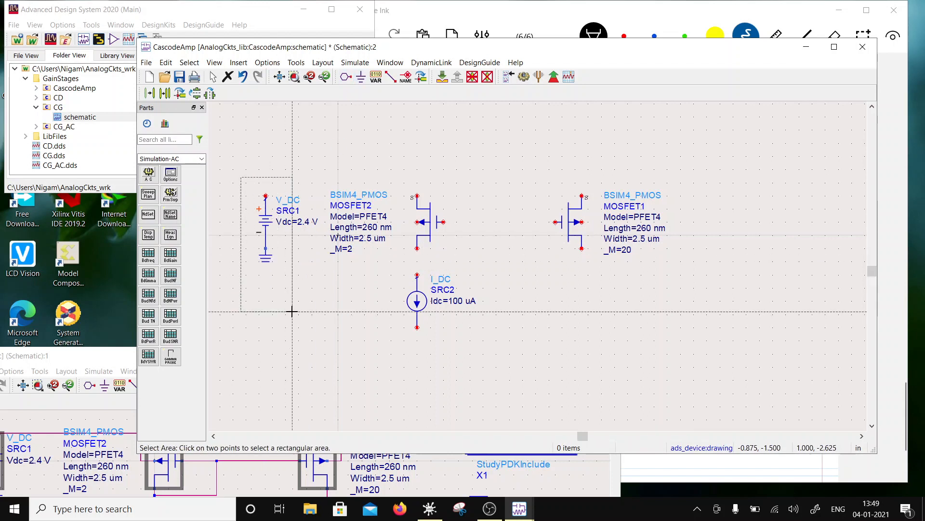
pyautogui.click(292, 311)
pyautogui.moveTo(266, 226); pyautogui.dragTo(219, 147)
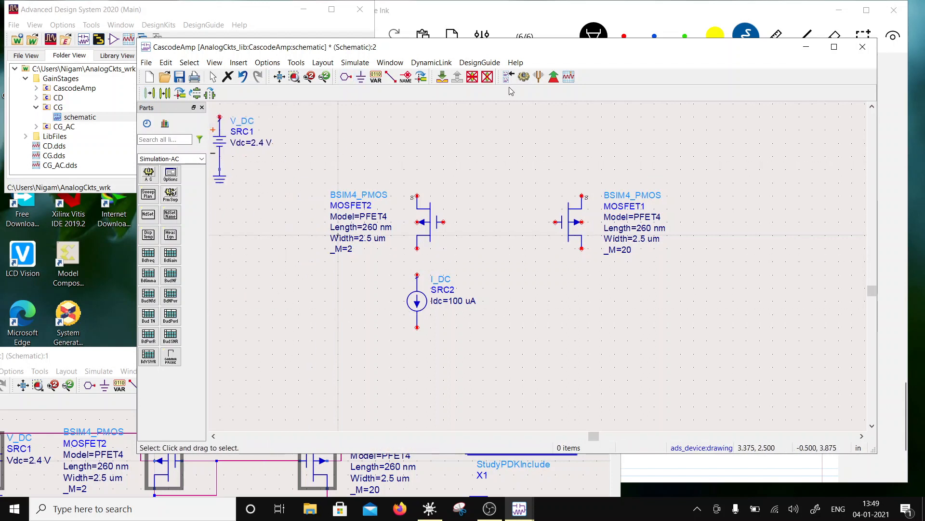
# - Wire the gates of the two PMOS transistors together and connect each transistor's body to its source
pyautogui.click(391, 76)
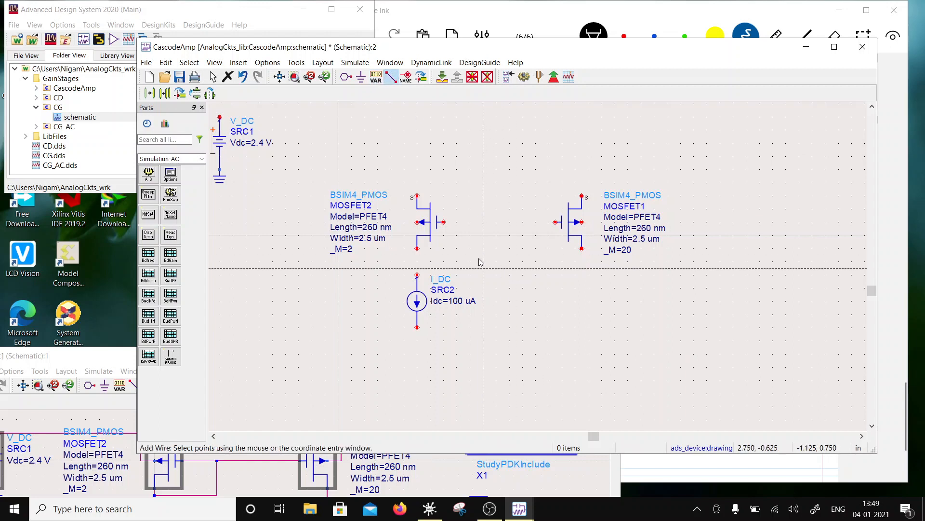
pyautogui.click(444, 222)
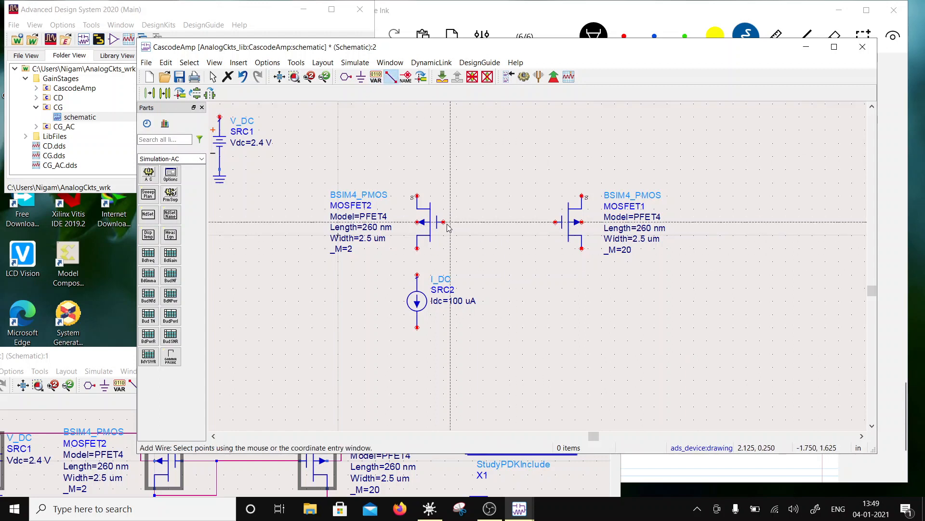
pyautogui.click(558, 223)
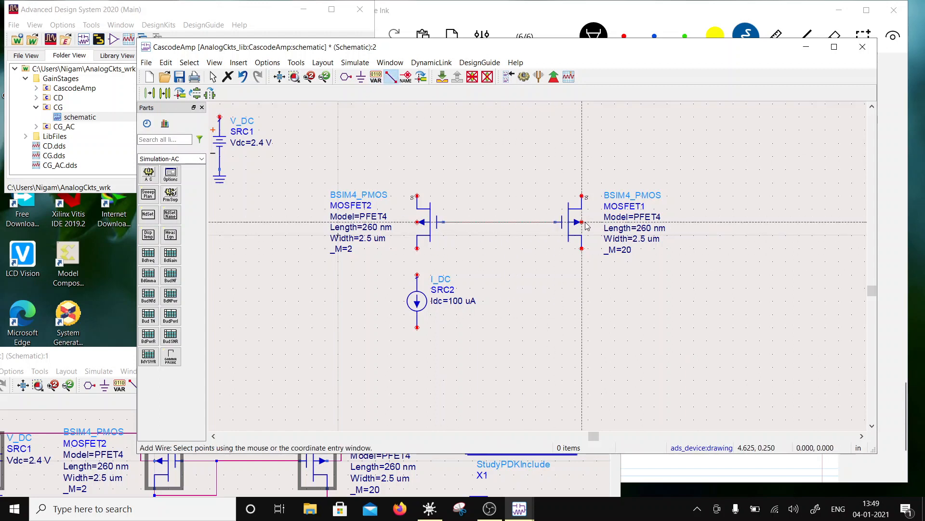
pyautogui.click(596, 196)
pyautogui.click(582, 196)
pyautogui.click(417, 222)
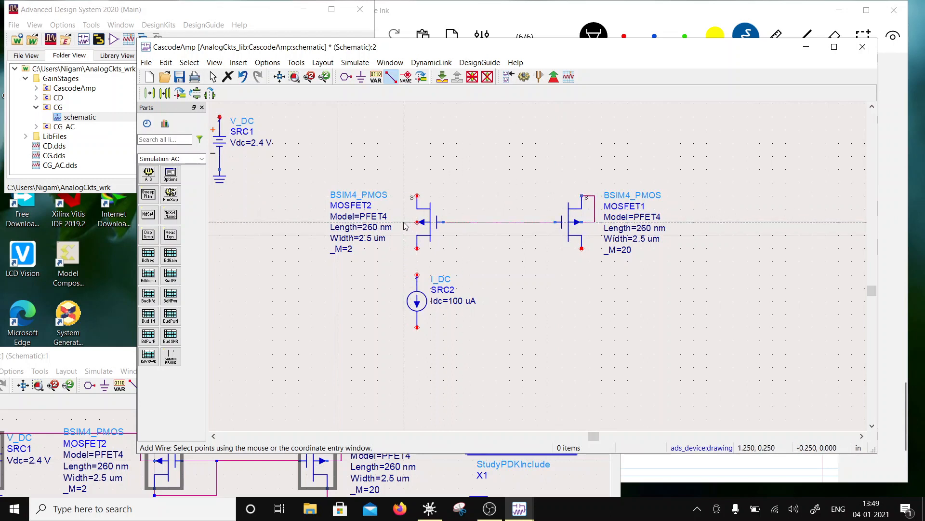
pyautogui.click(404, 195)
pyautogui.click(417, 196)
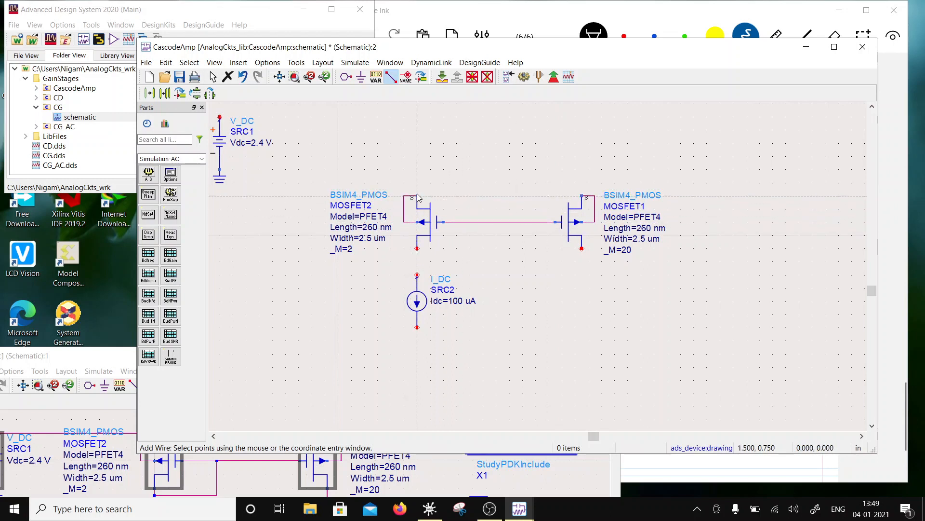
pyautogui.press('Escape')
# - Duplicate the wired PMOS pair directly above the original, using the right transistor's drain as the reference point
pyautogui.moveTo(392, 171); pyautogui.dragTo(615, 265)
pyautogui.click(164, 93)
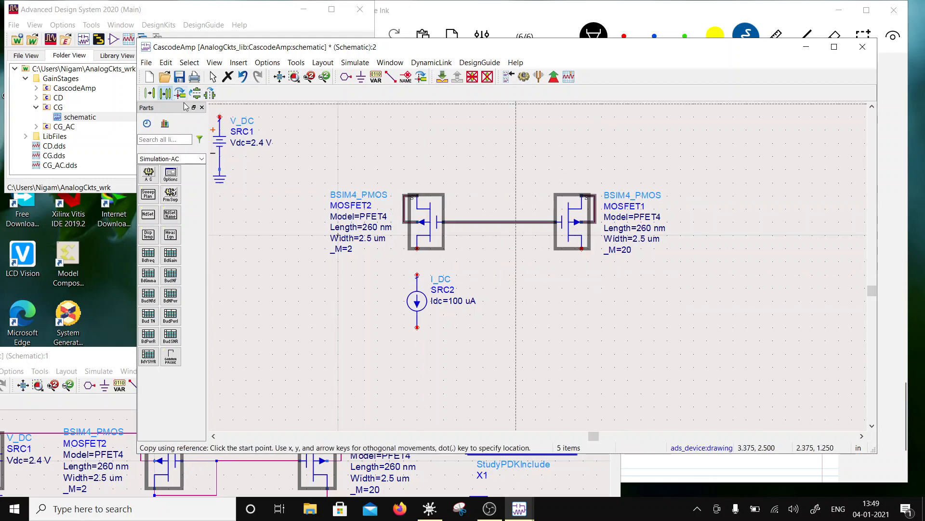
pyautogui.click(582, 248)
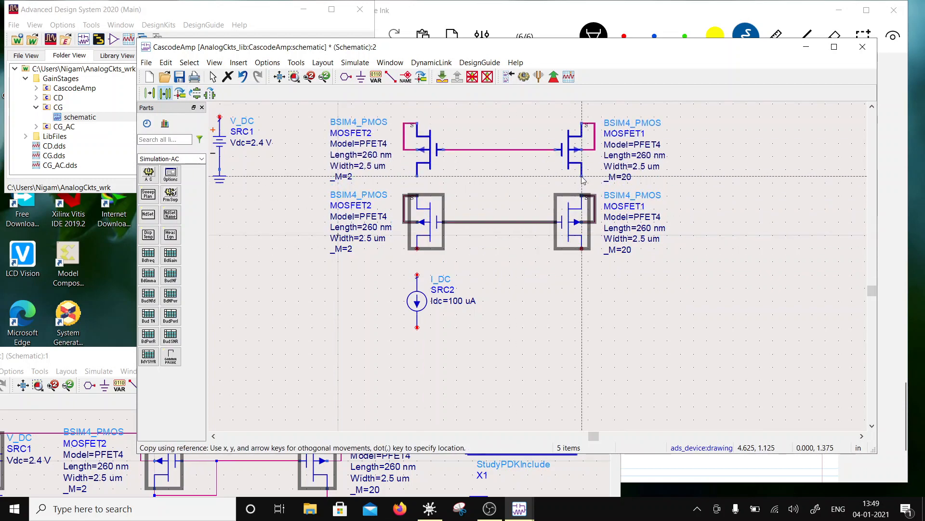
pyautogui.click(582, 170)
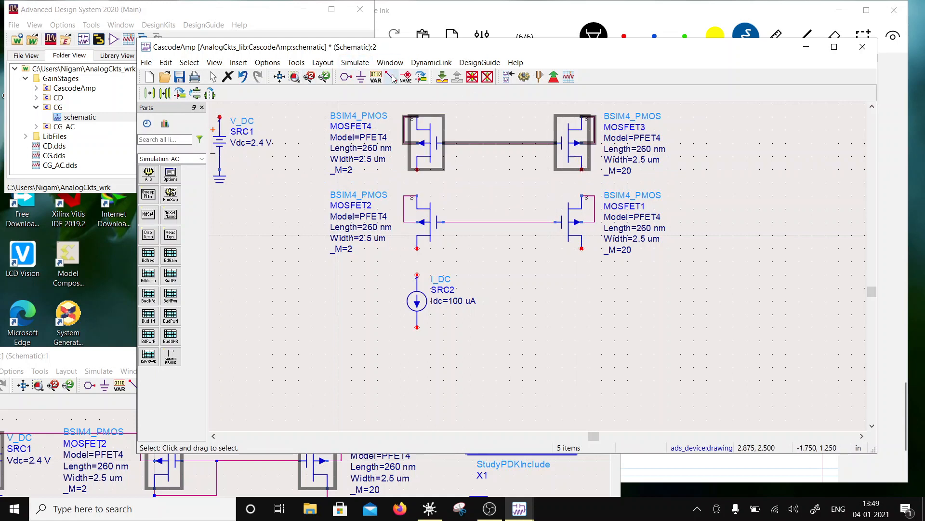
# - Wire the drains of the upper PMOS pair to the sources of the lower pair
pyautogui.hotkey('ctrl', 'w')
pyautogui.click(582, 170)
pyautogui.click(582, 196)
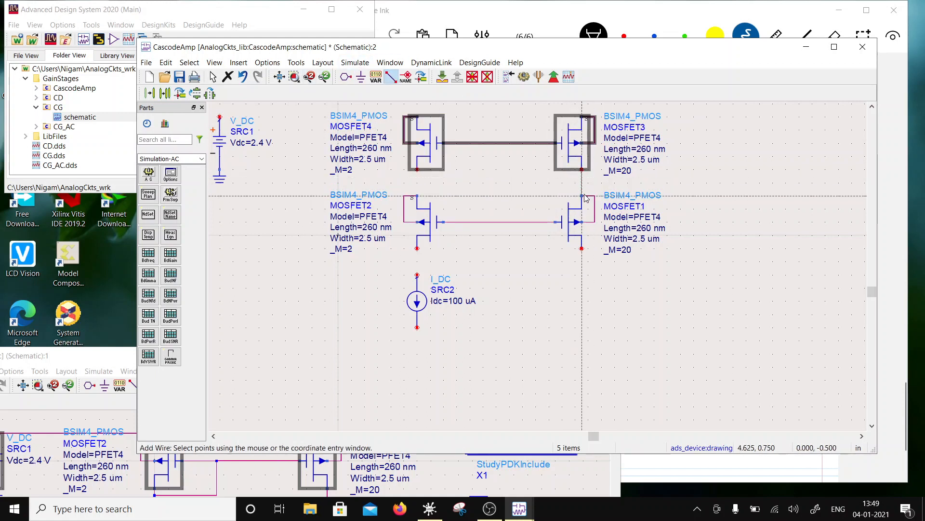
pyautogui.click(418, 169)
pyautogui.click(418, 196)
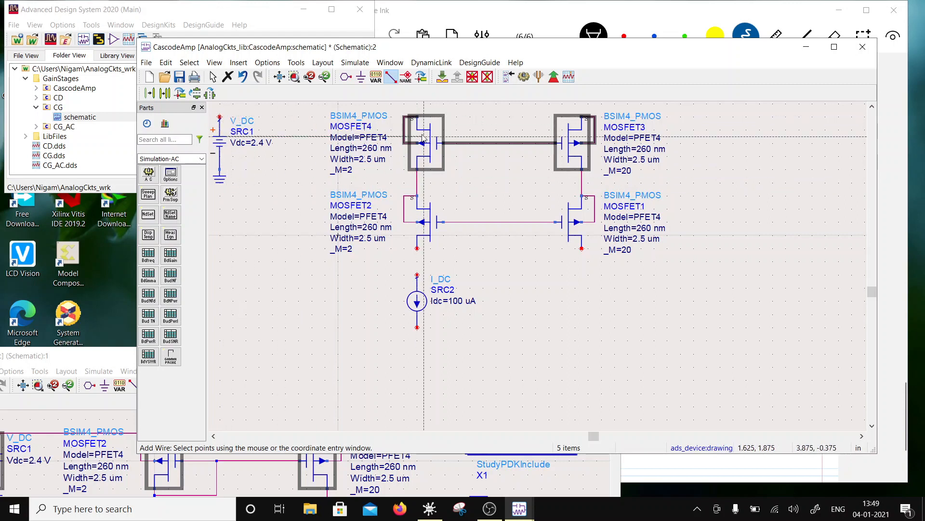
# - Wire the positive terminal of the 2.4 V supply to the sources of both upper PMOS transistors
pyautogui.click(418, 118)
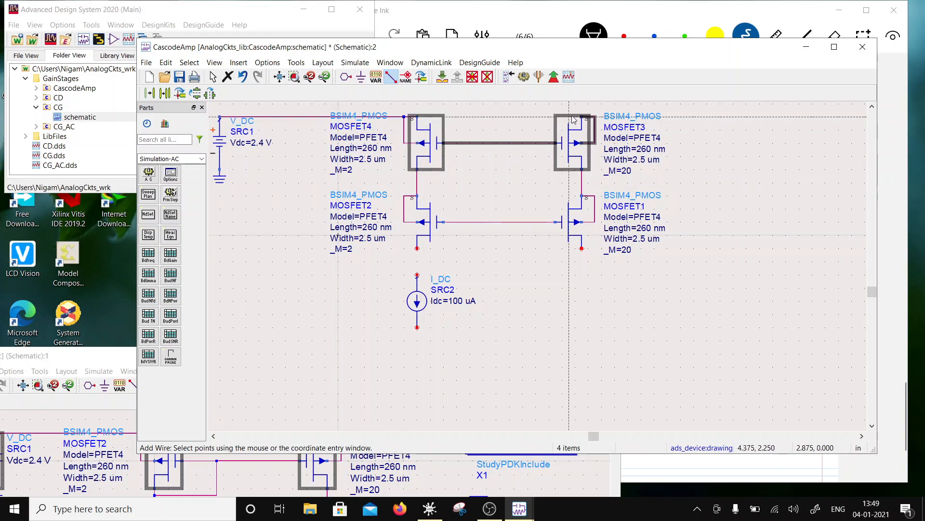
pyautogui.press('Escape')
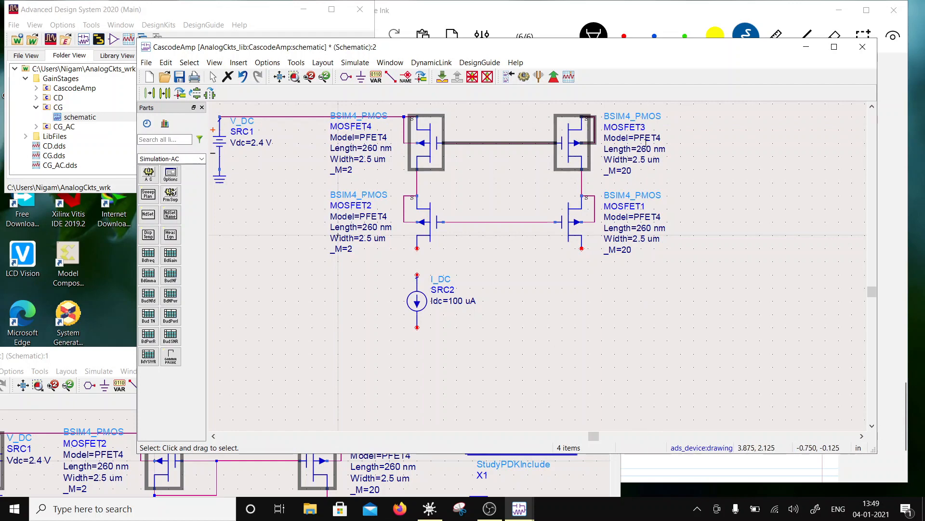
pyautogui.click(502, 168)
pyautogui.scroll(-2, 522, 219)
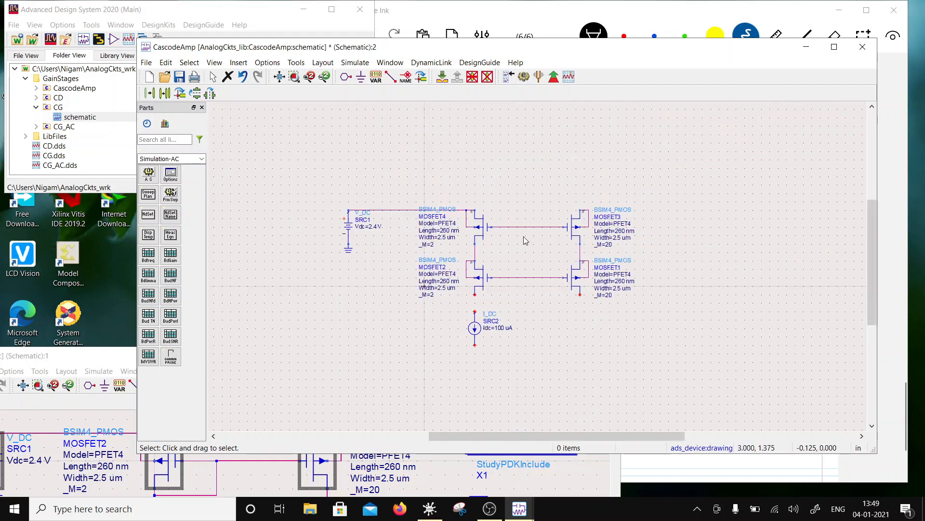
pyautogui.click(391, 78)
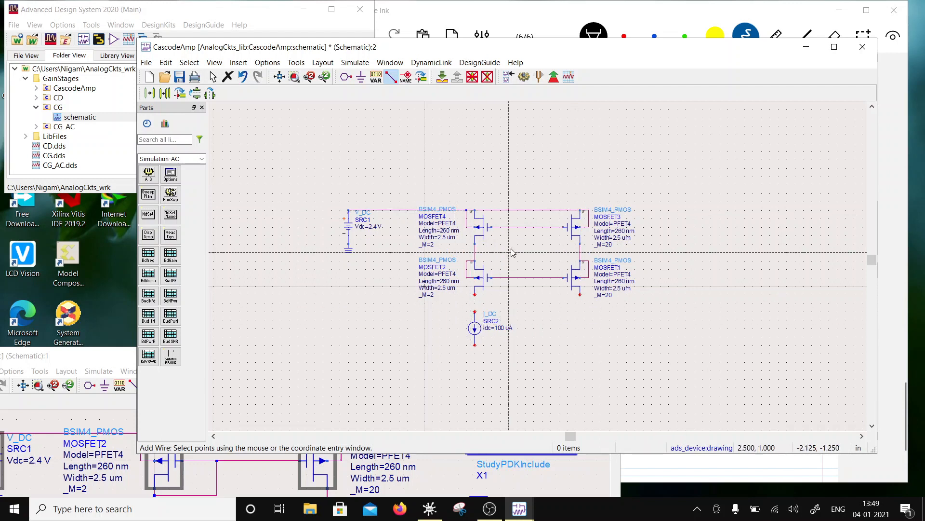
# - Connect the upper PMOS gates and the 100 uA source to the lower-left transistor's drain, and ground the source's other end
pyautogui.click(475, 295)
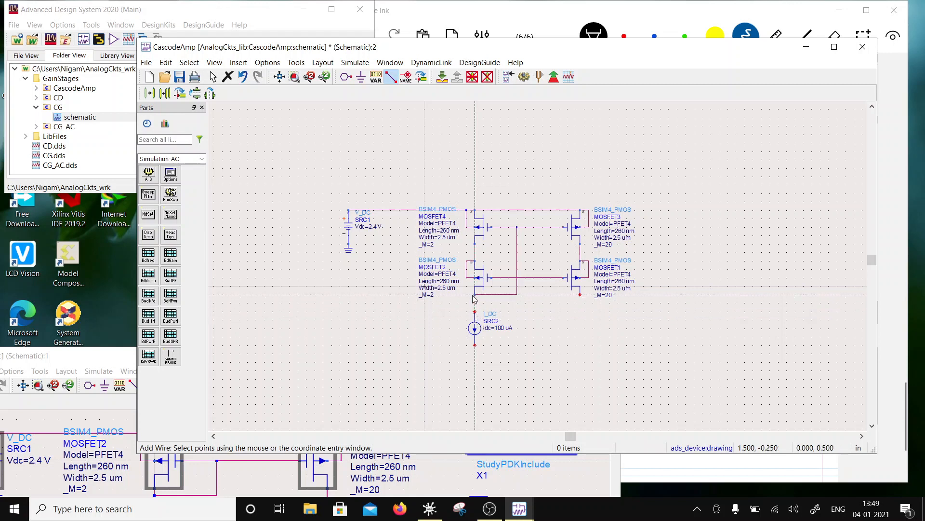
pyautogui.press('Escape')
pyautogui.click(361, 77)
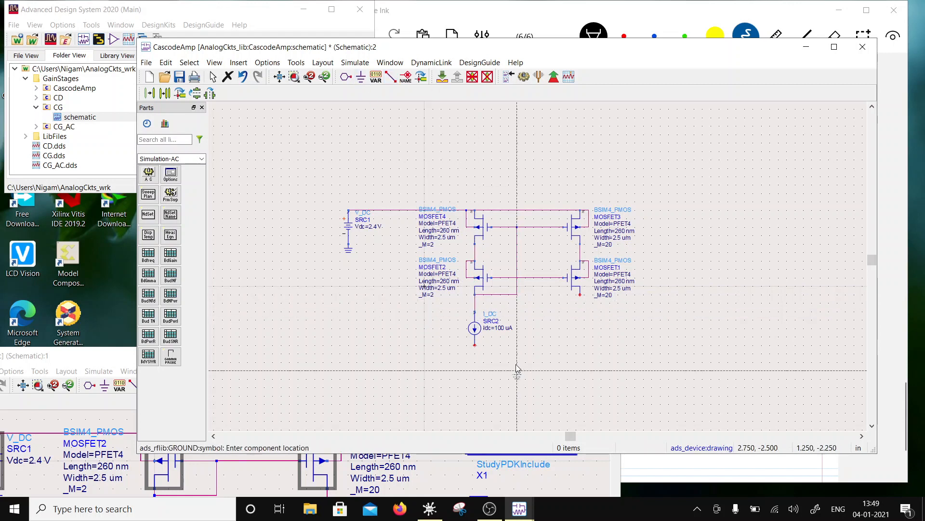
pyautogui.click(475, 346)
pyautogui.press('Escape')
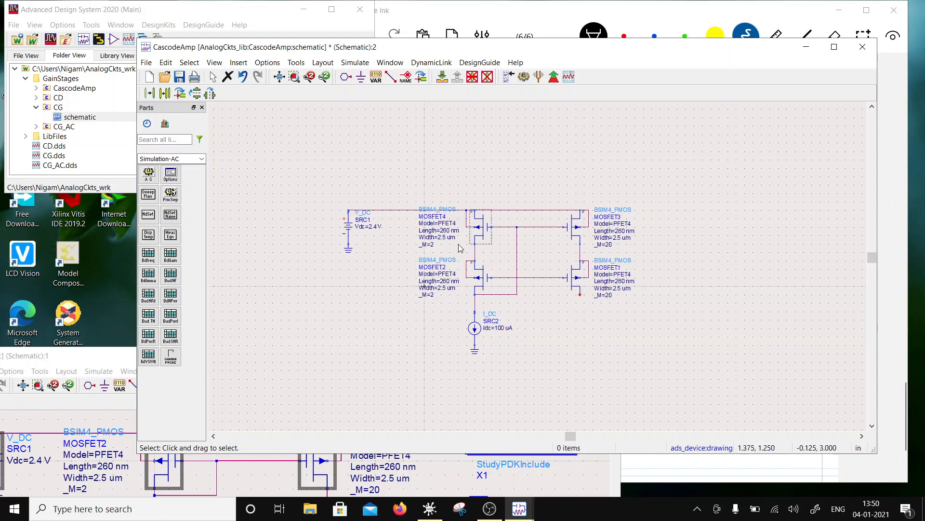
# - Duplicate the upper-left PMOS with its body wire to its left on the supply rail, and shift the supply and its ground left to clear it
pyautogui.moveTo(440, 185); pyautogui.dragTo(506, 254)
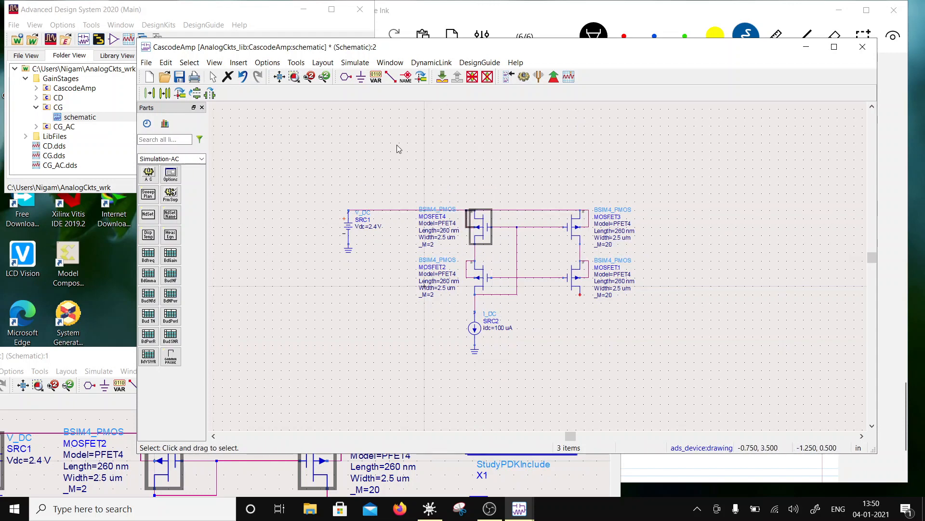
pyautogui.click(166, 93)
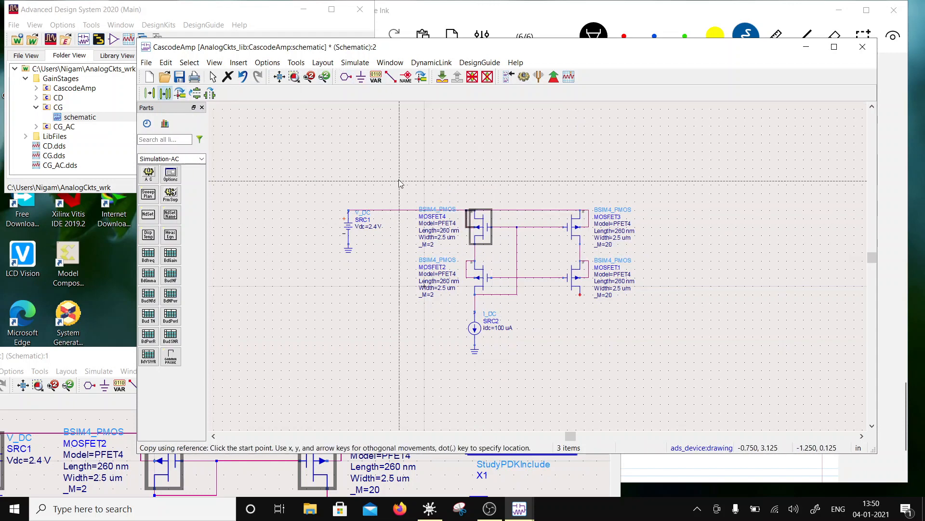
pyautogui.click(470, 210)
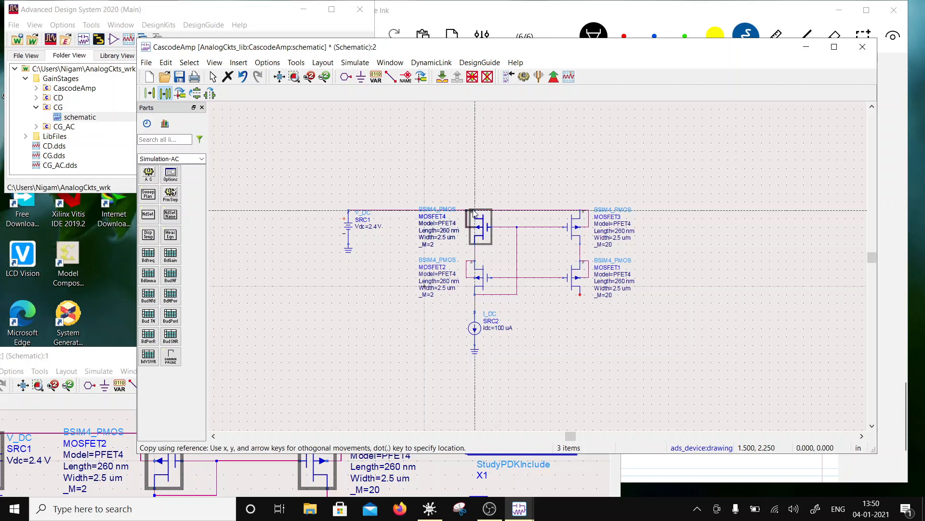
pyautogui.click(396, 218)
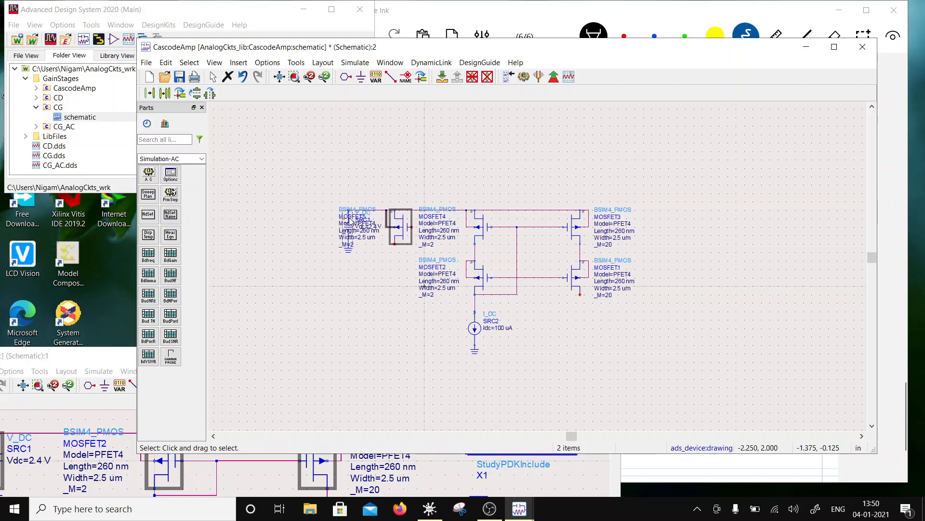
pyautogui.moveTo(351, 219); pyautogui.dragTo(308, 219)
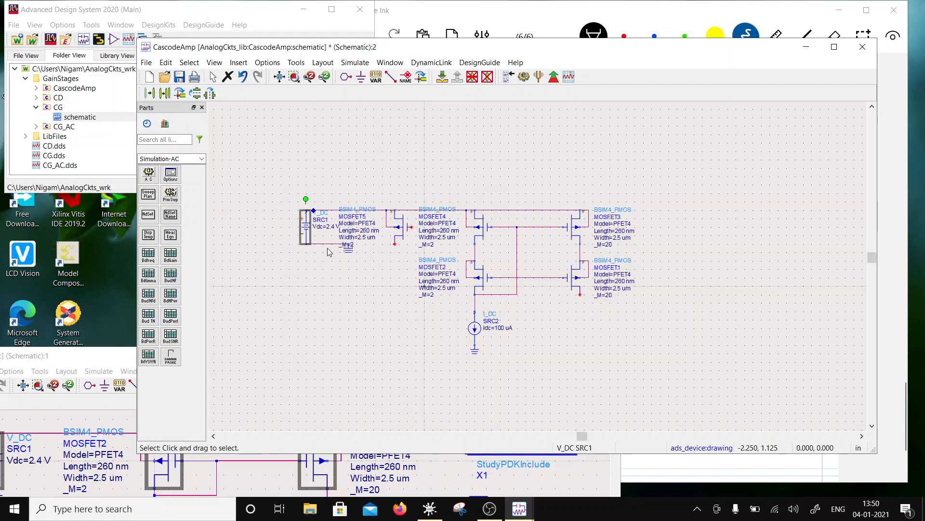
pyautogui.moveTo(348, 247); pyautogui.dragTo(306, 248)
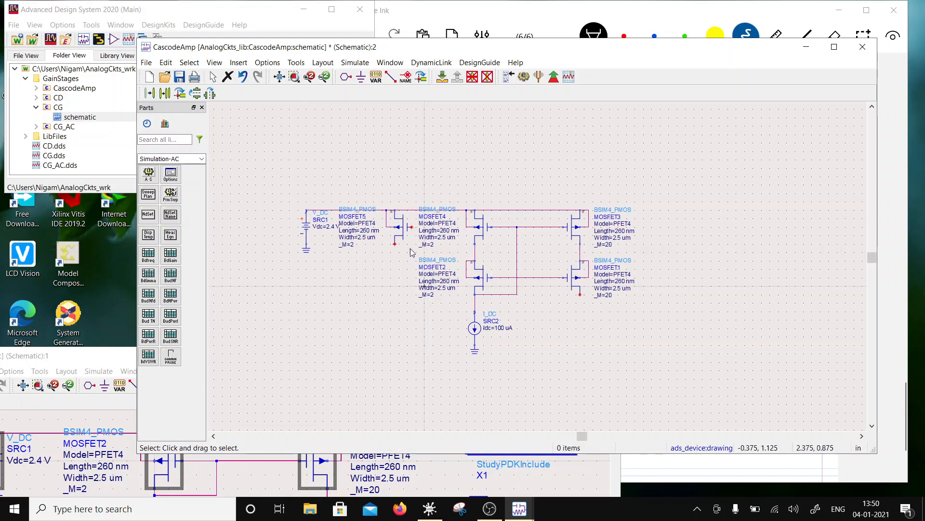
# - Move the new PMOS well below the supply rail, restore the continuous rail above it, and delete the leftover body-to-rail wire
pyautogui.moveTo(404, 241); pyautogui.dragTo(406, 321)
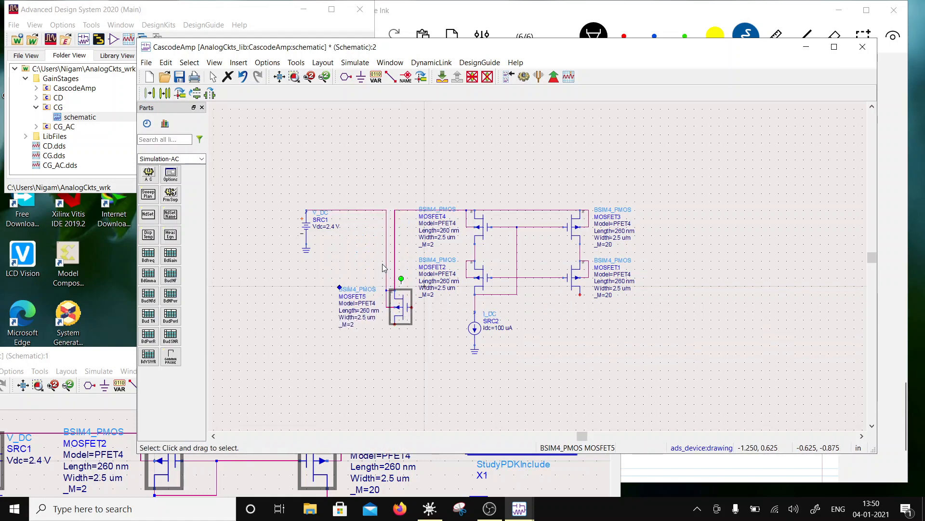
pyautogui.click(387, 270)
pyautogui.click(391, 289)
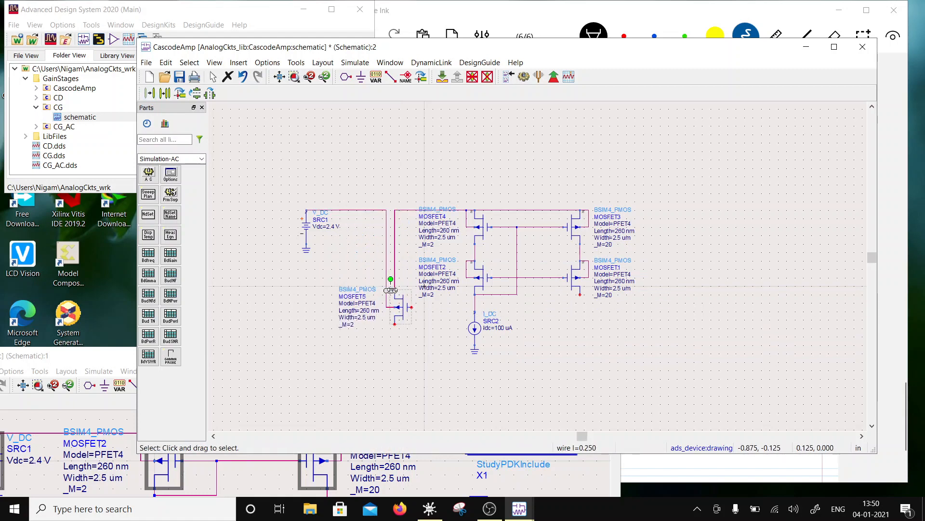
pyautogui.moveTo(391, 290); pyautogui.dragTo(395, 214)
pyautogui.click(390, 250)
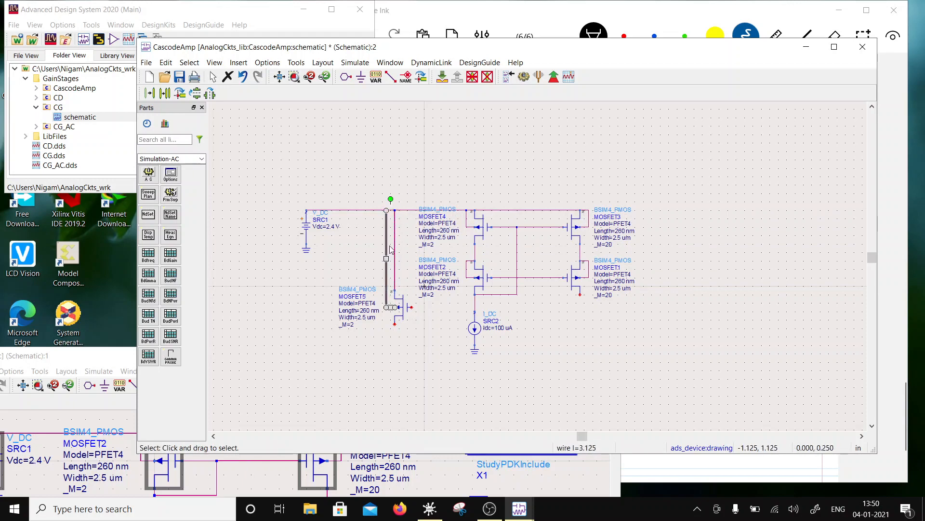
pyautogui.press('Delete')
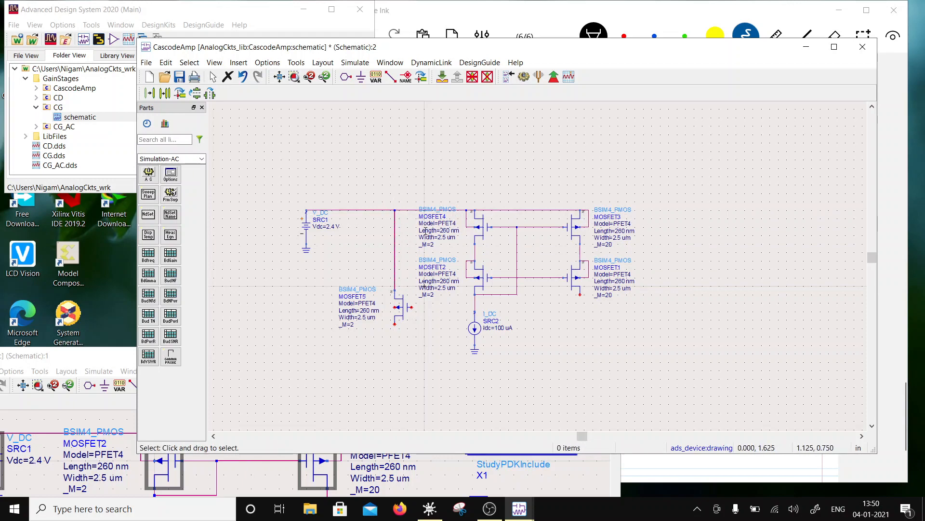
# - Wire the body of the new left PMOS to its source
pyautogui.click(391, 76)
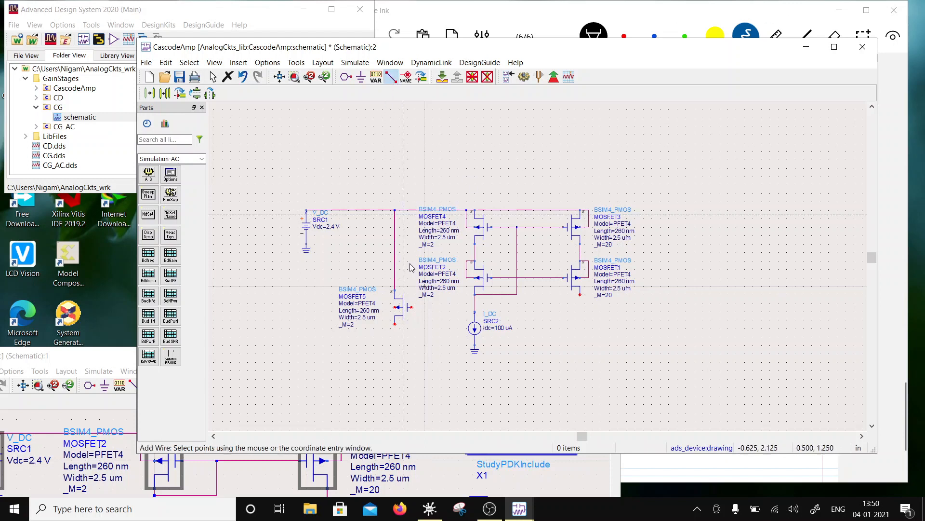
pyautogui.click(382, 307)
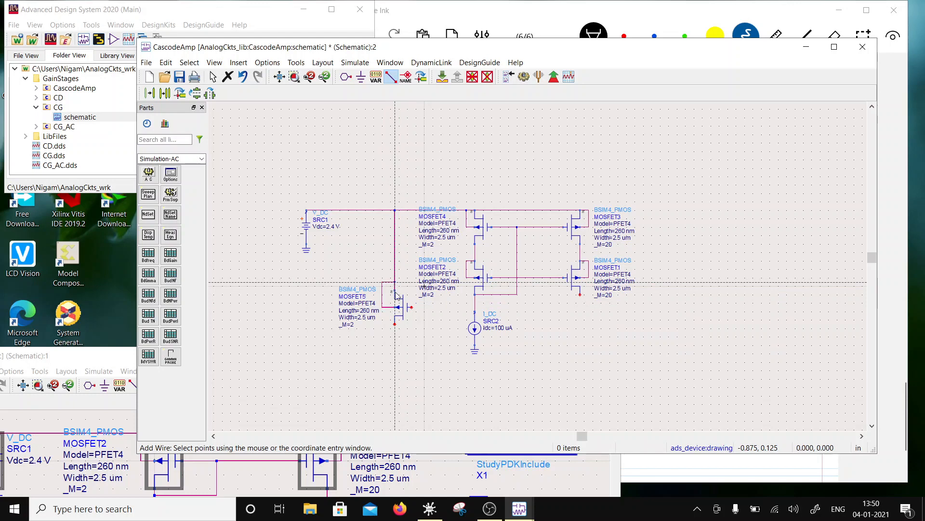
pyautogui.press('Escape')
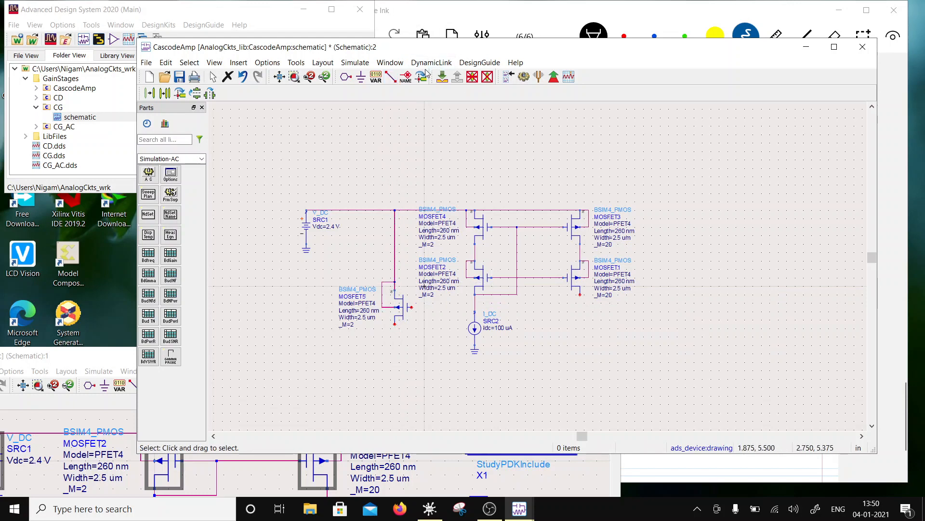
# - Diode-connect the new left PMOS by wiring its drain to its gate, and wire that gate to the lower PMOS pair's gate line
pyautogui.click(391, 76)
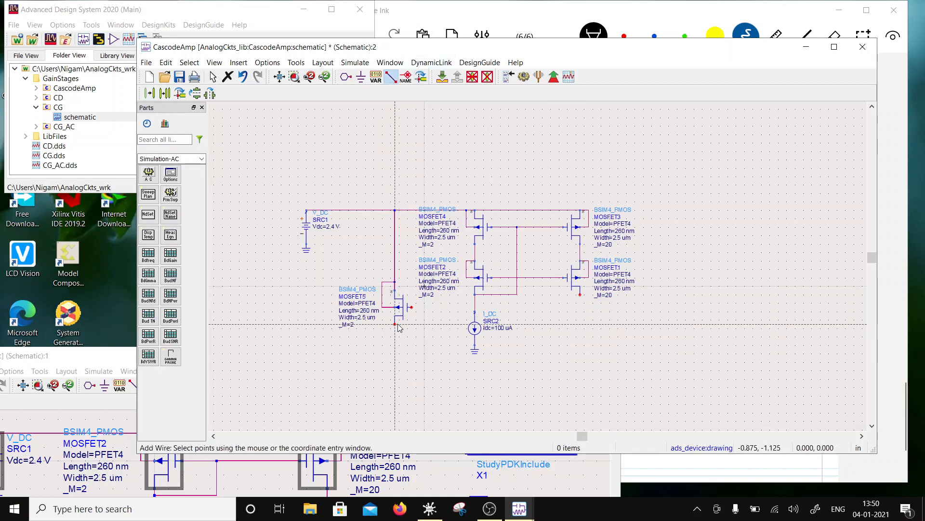
pyautogui.click(420, 337)
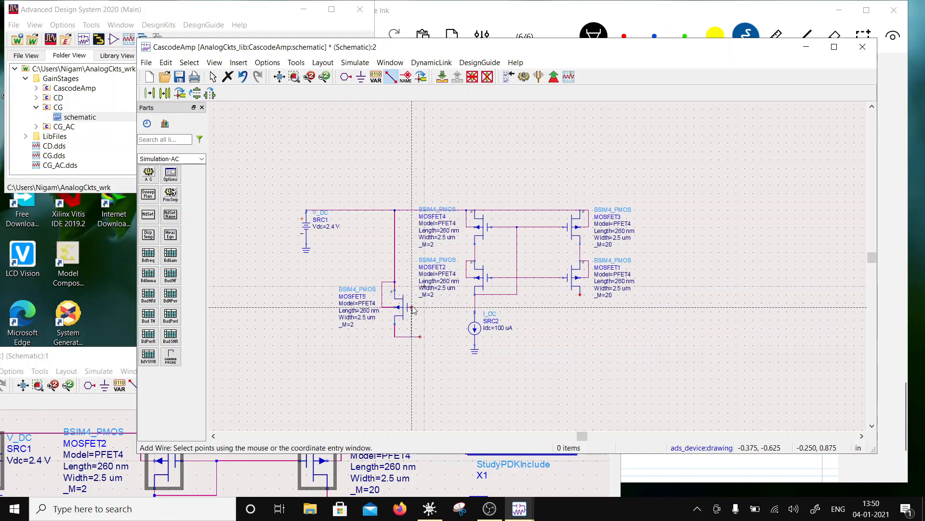
pyautogui.click(411, 307)
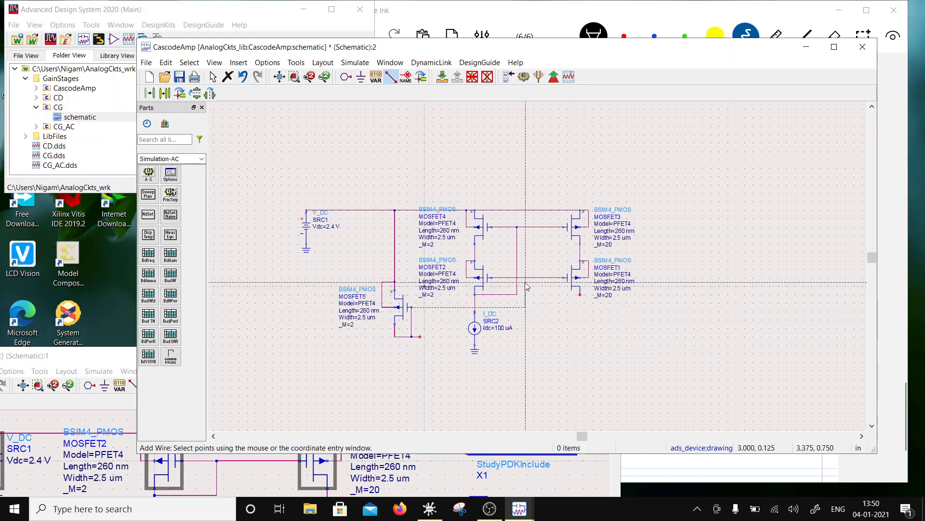
pyautogui.click(526, 279)
pyautogui.press('Escape')
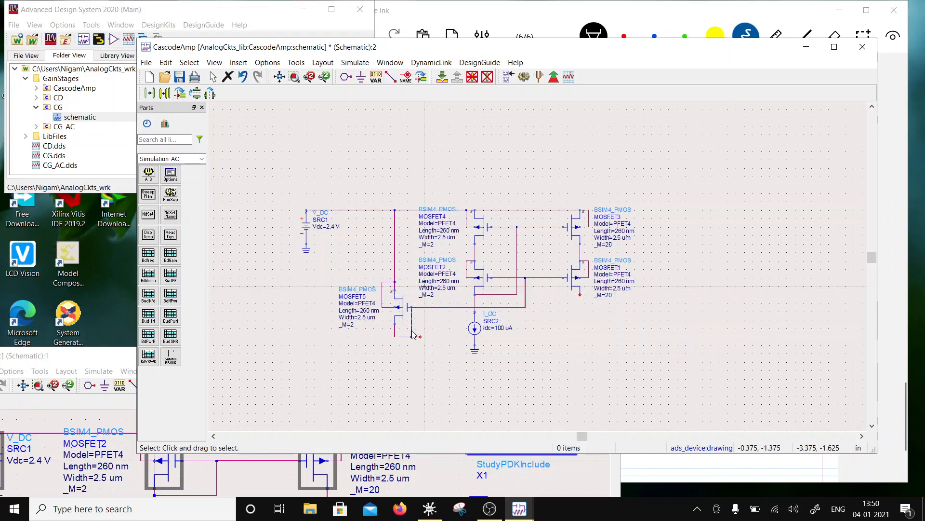
pyautogui.click(411, 324)
pyautogui.moveTo(412, 324); pyautogui.dragTo(421, 325)
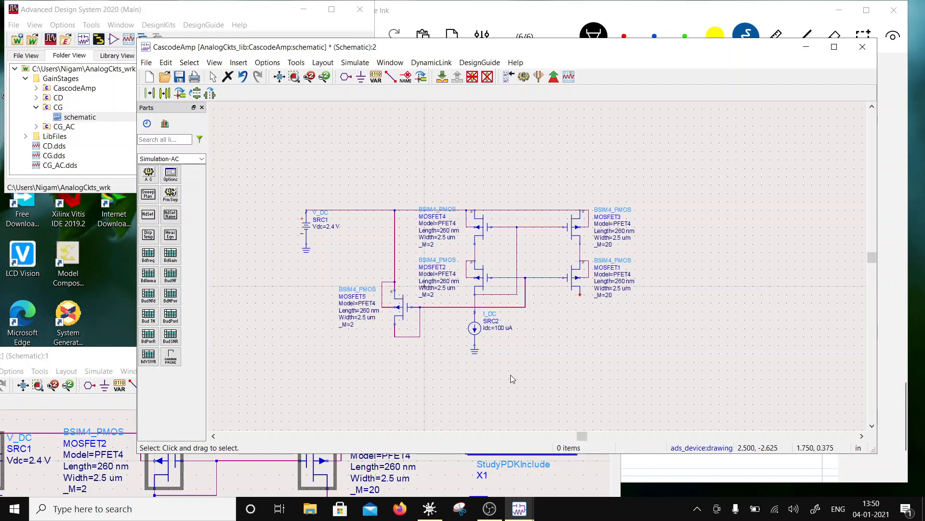
# - Duplicate the 100 uA current source with its ground and attach the copy to the drain of the left PMOS
pyautogui.moveTo(512, 379); pyautogui.dragTo(458, 310)
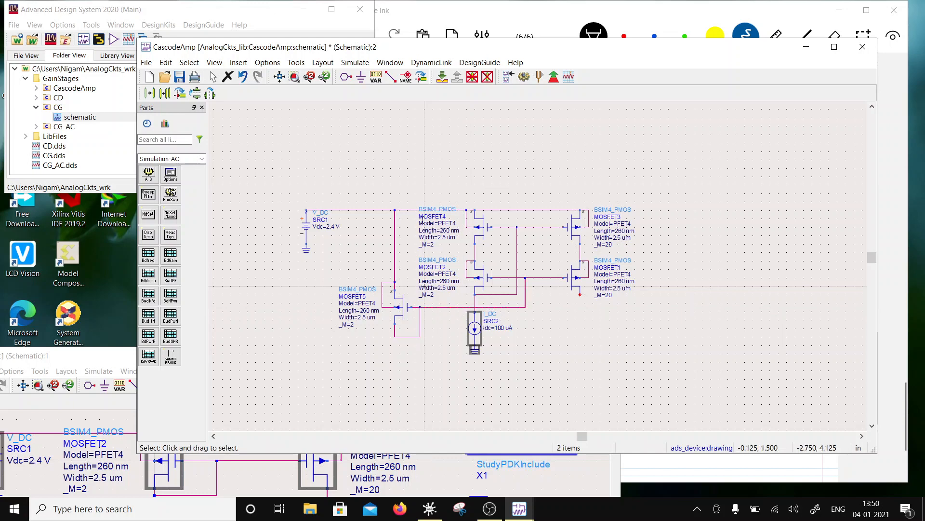
pyautogui.click(166, 95)
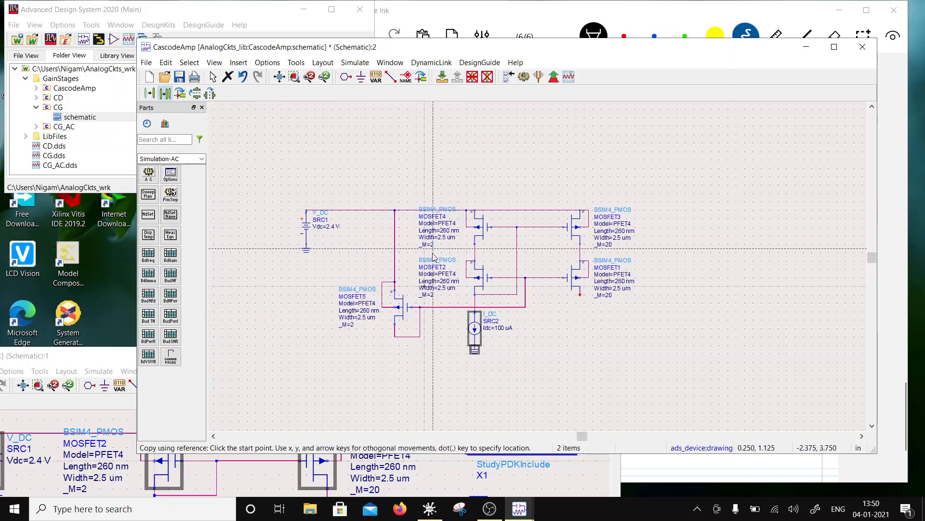
pyautogui.click(461, 324)
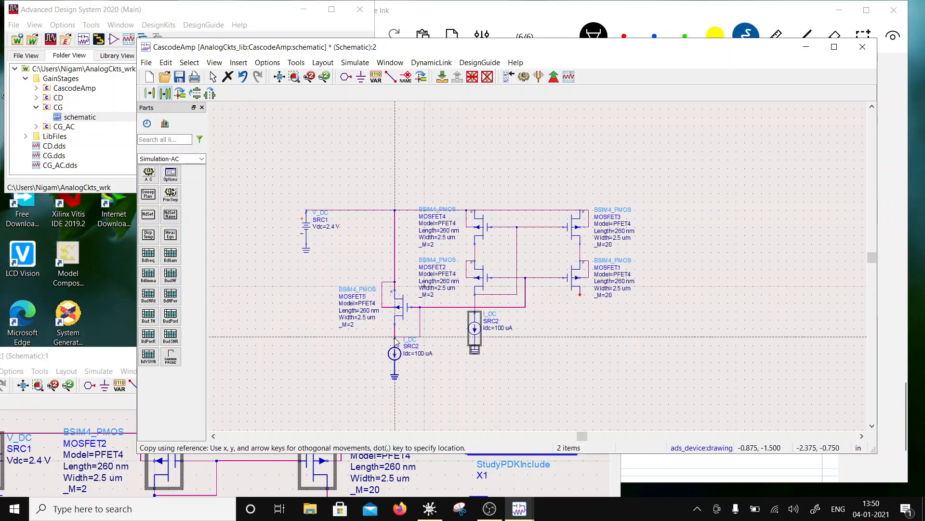
pyautogui.click(394, 339)
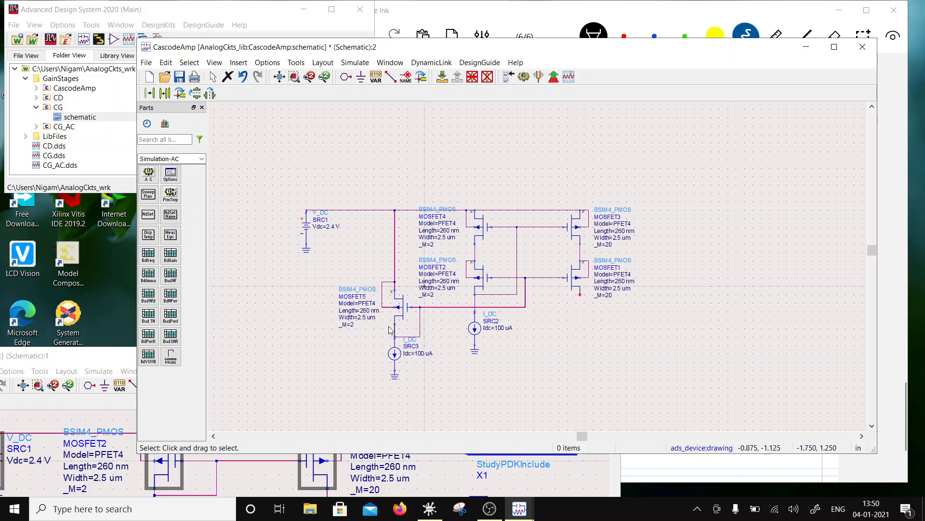
# - Set the left PMOS's width to 1.25 um and its _M multiplier to 1
pyautogui.doubleClick(356, 319)
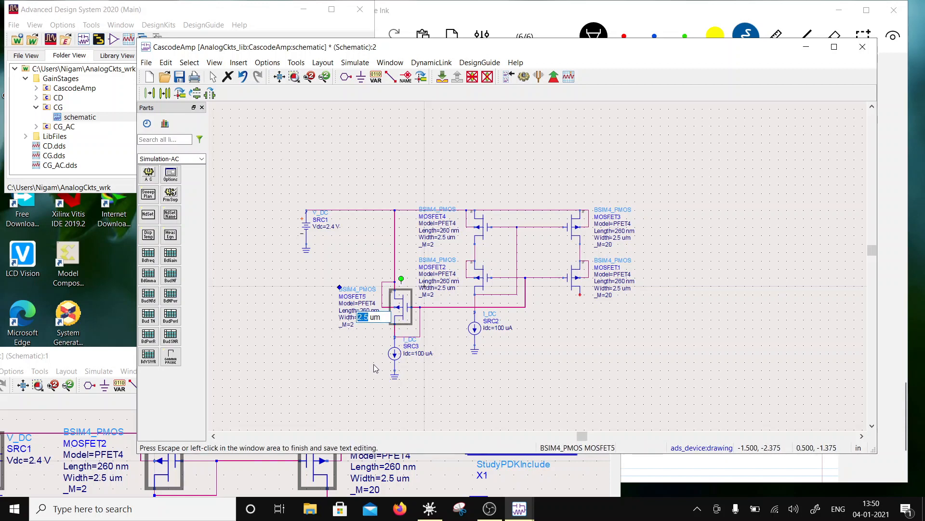
pyautogui.write('1.')
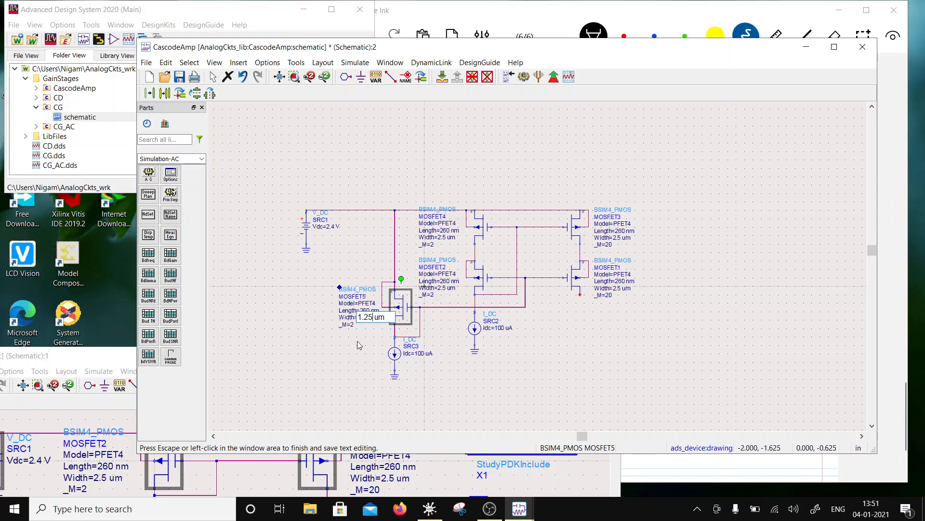
pyautogui.click(352, 326)
pyautogui.click(353, 325)
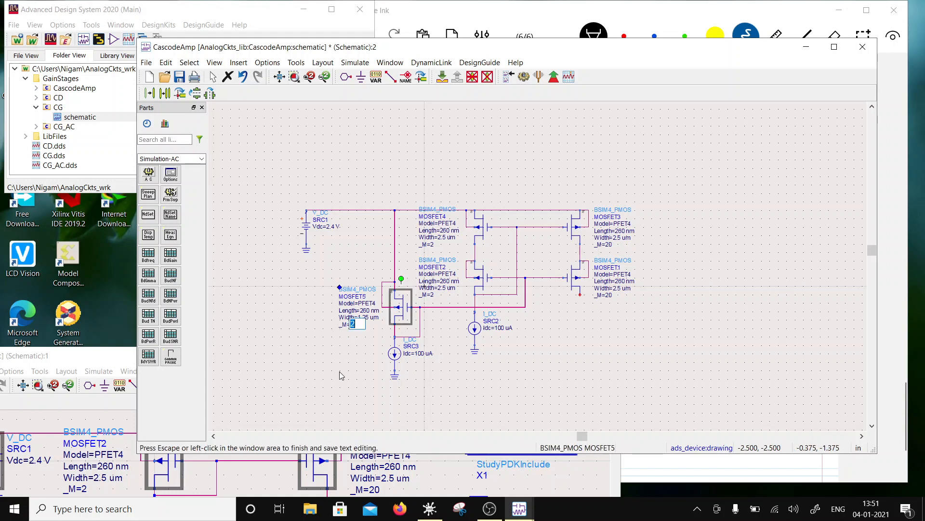
pyautogui.click(352, 357)
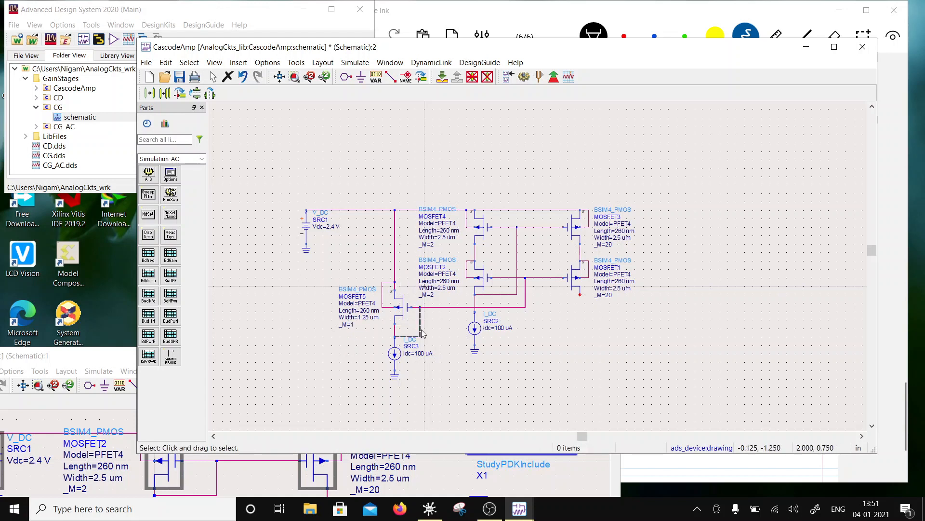
pyautogui.scroll(-3, 594, 312)
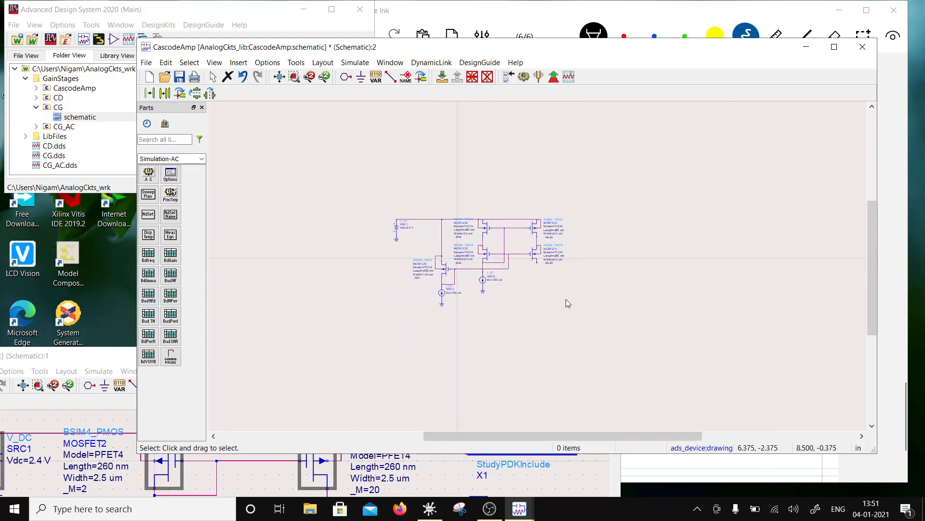
pyautogui.scroll(3, 559, 296)
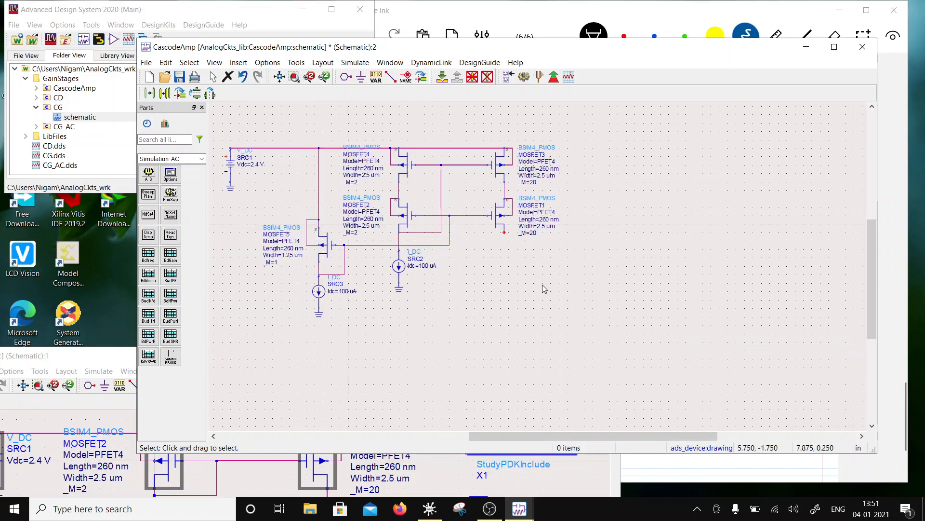
# - Copy the NMOS transistor from the CG schematic, and close that schematic
pyautogui.click(525, 266)
pyautogui.press('Escape')
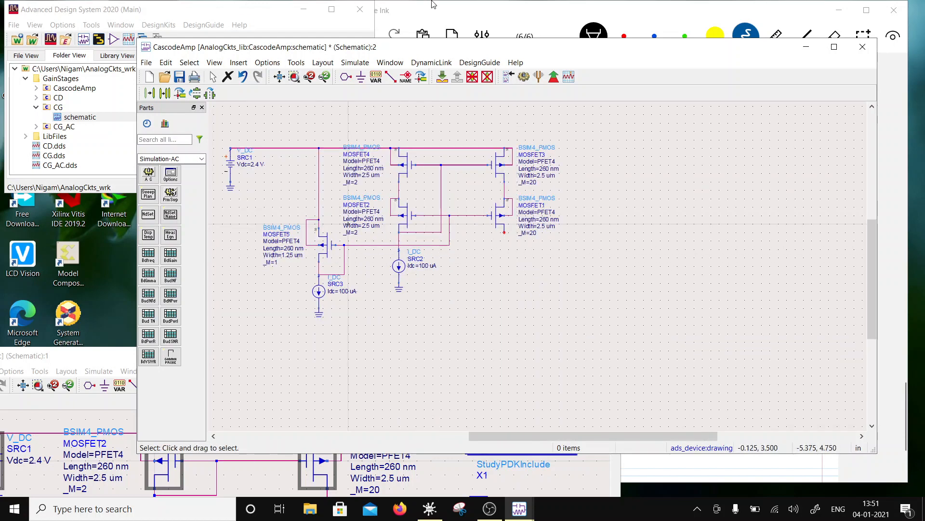
pyautogui.click(429, 508)
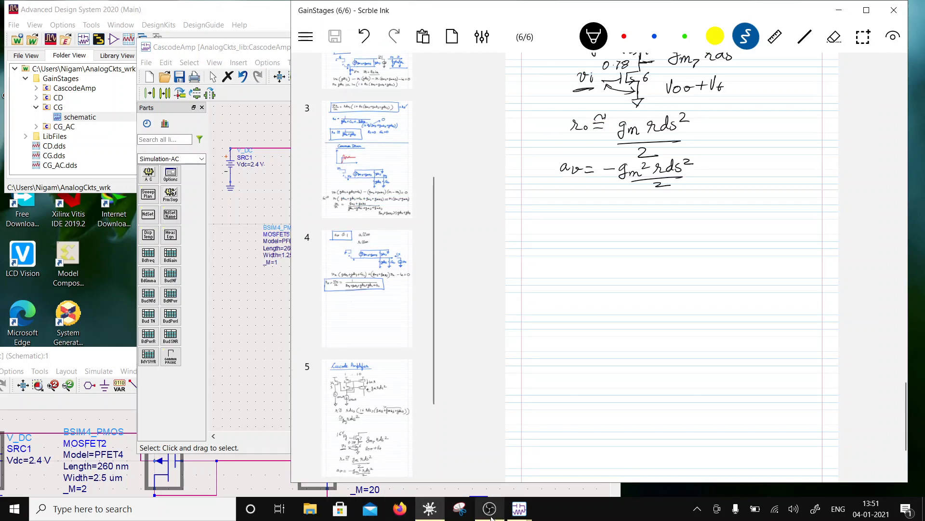
pyautogui.click(519, 508)
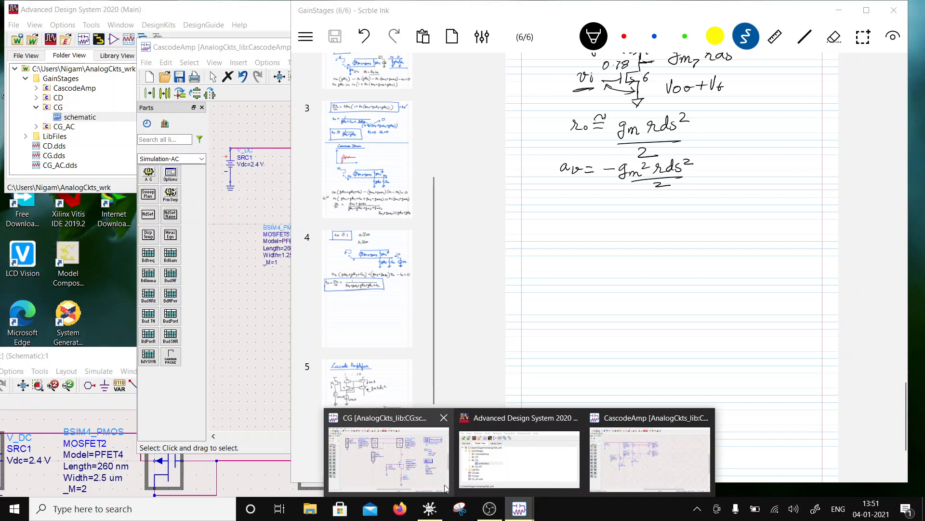
pyautogui.click(415, 469)
pyautogui.moveTo(365, 364); pyautogui.dragTo(403, 151)
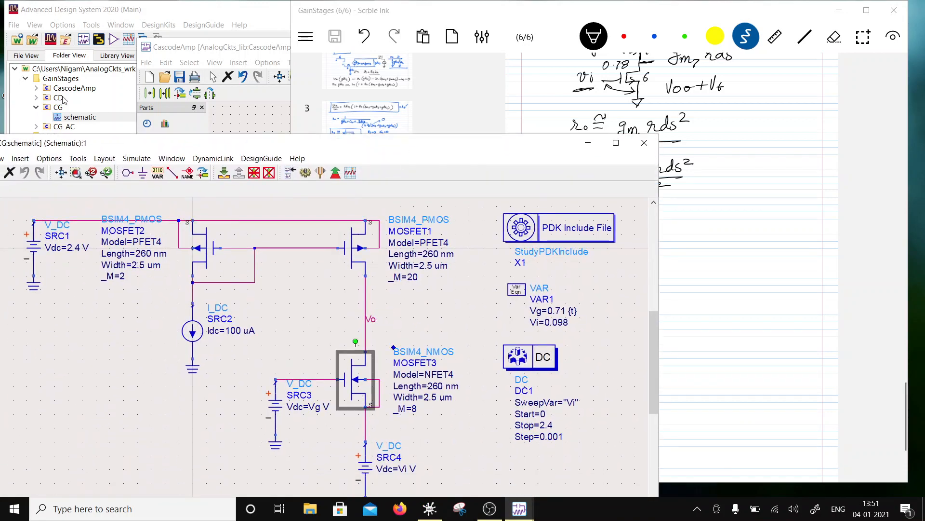
pyautogui.moveTo(97, 146); pyautogui.dragTo(187, 116)
pyautogui.click(36, 129)
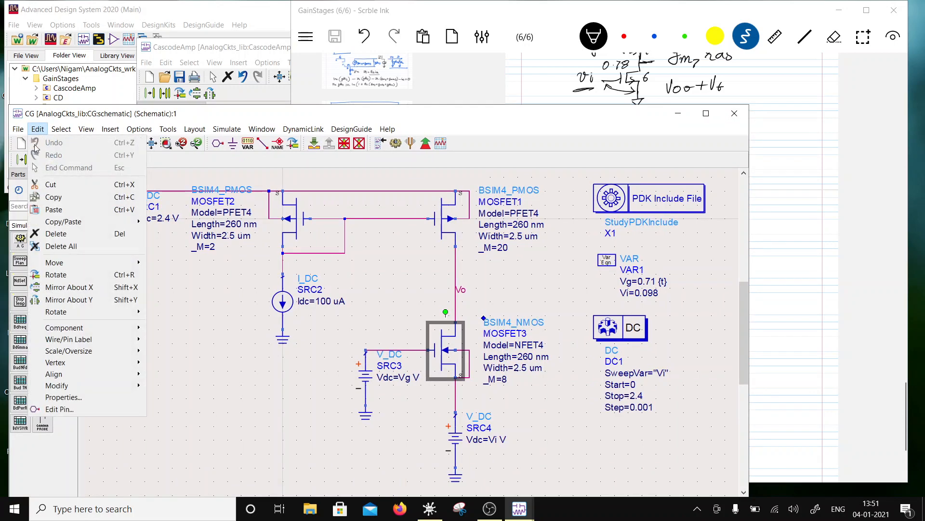
pyautogui.click(62, 208)
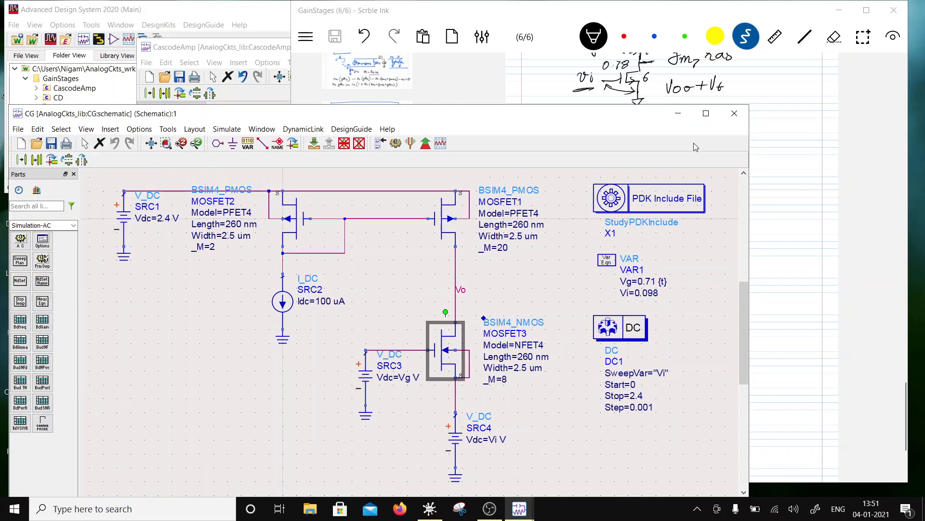
pyautogui.click(734, 113)
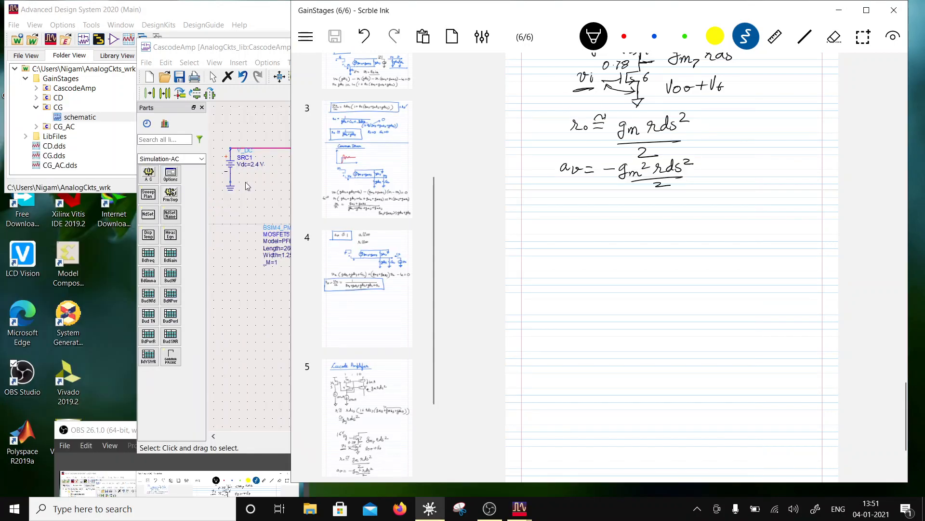
# - Paste two copies of the NMOS into the CascodeAmp schematic, stacked below the drain of the right-hand PMOS pair
pyautogui.click(169, 50)
pyautogui.click(166, 62)
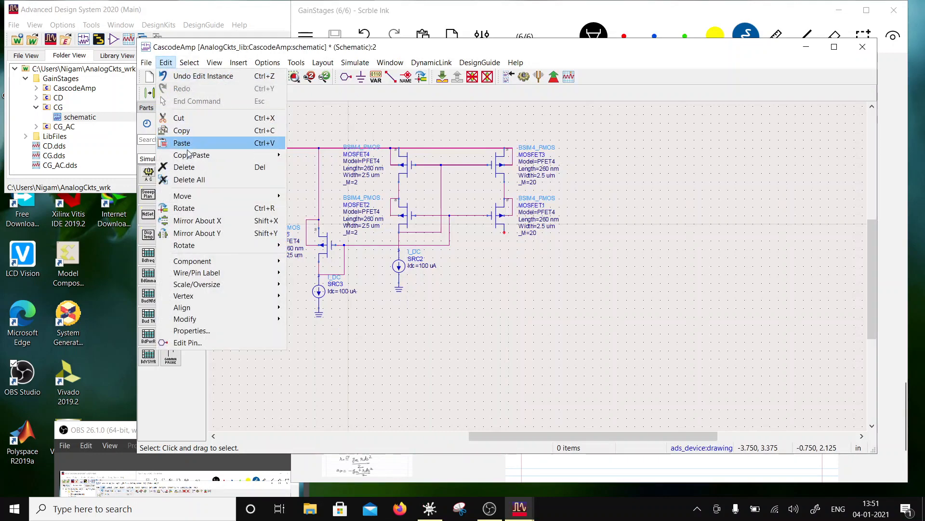
pyautogui.click(178, 140)
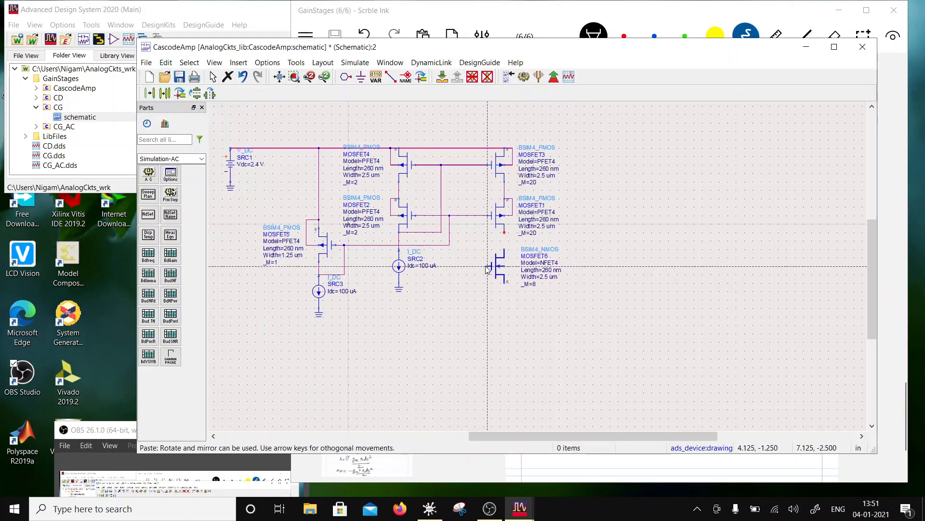
pyautogui.click(487, 262)
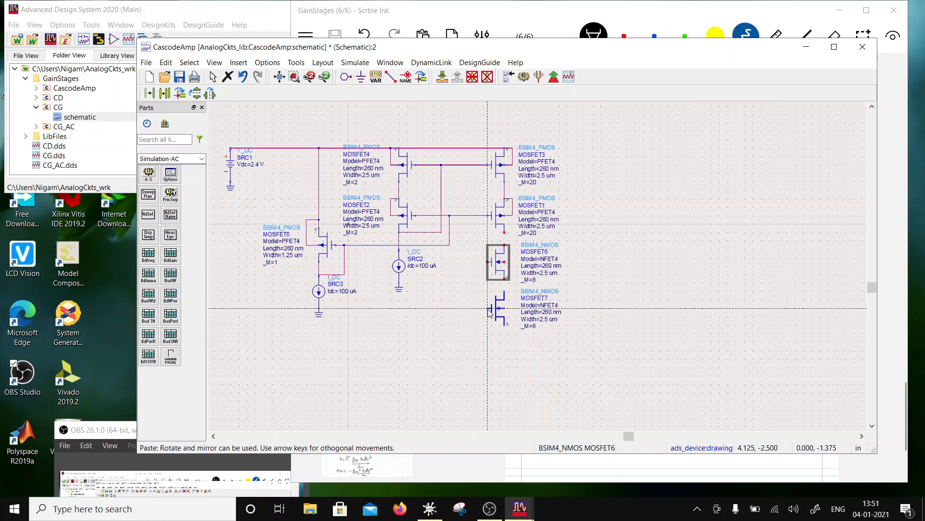
pyautogui.click(488, 312)
pyautogui.press('Escape')
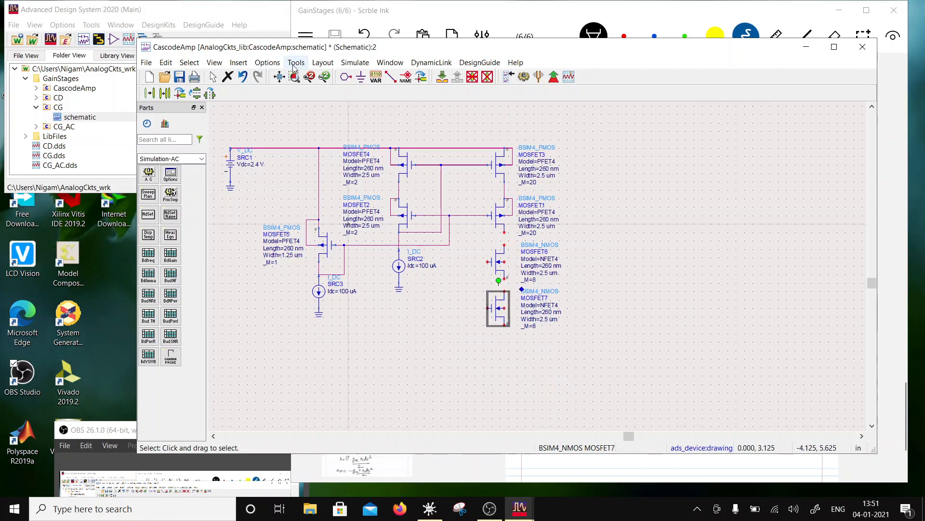
# - Place a ground at the source of the lower NMOS
pyautogui.click(361, 77)
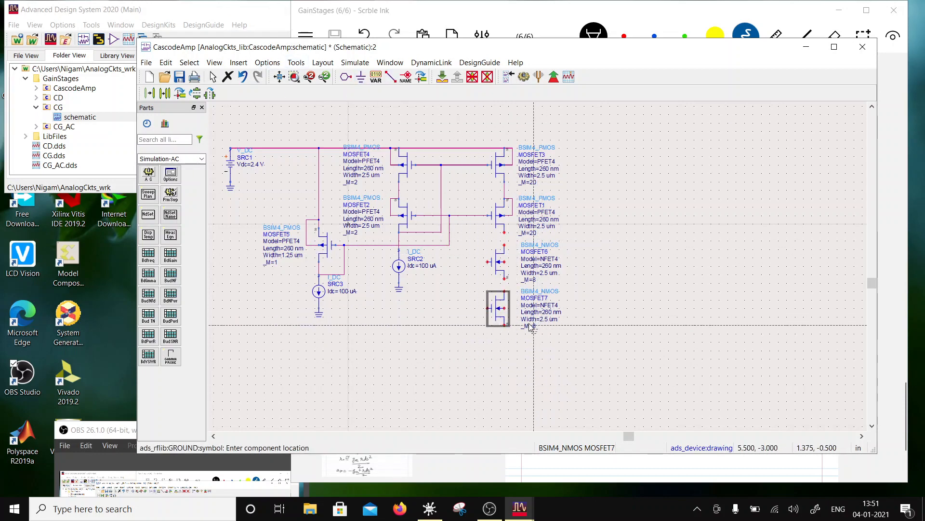
pyautogui.click(504, 330)
pyautogui.press('Escape')
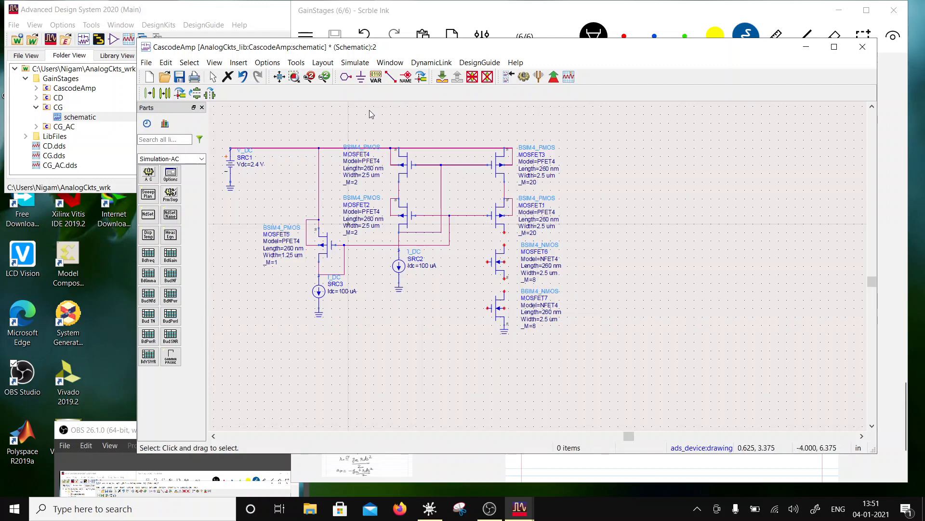
# - Wire each NMOS body to its source, and connect the two NMOS devices in series with the drain of the right-hand PMOS pair
pyautogui.click(391, 76)
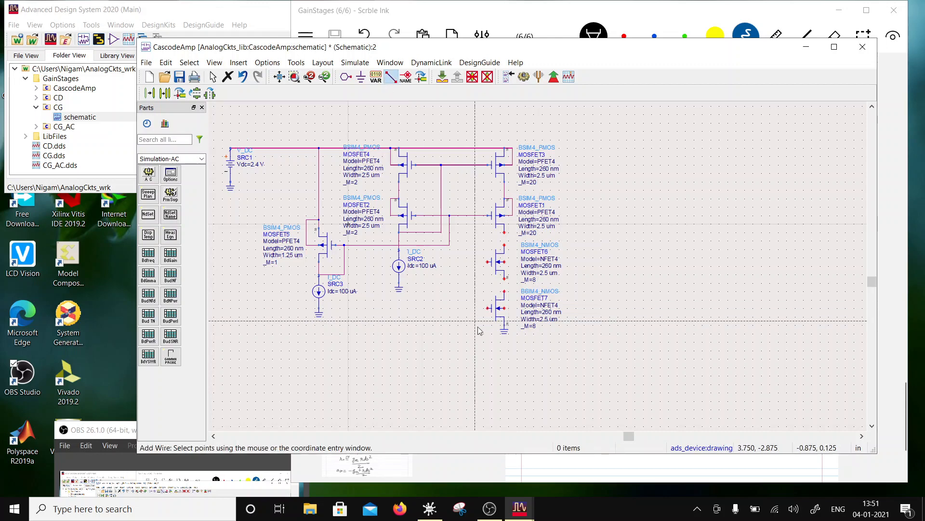
pyautogui.click(518, 308)
pyautogui.click(504, 325)
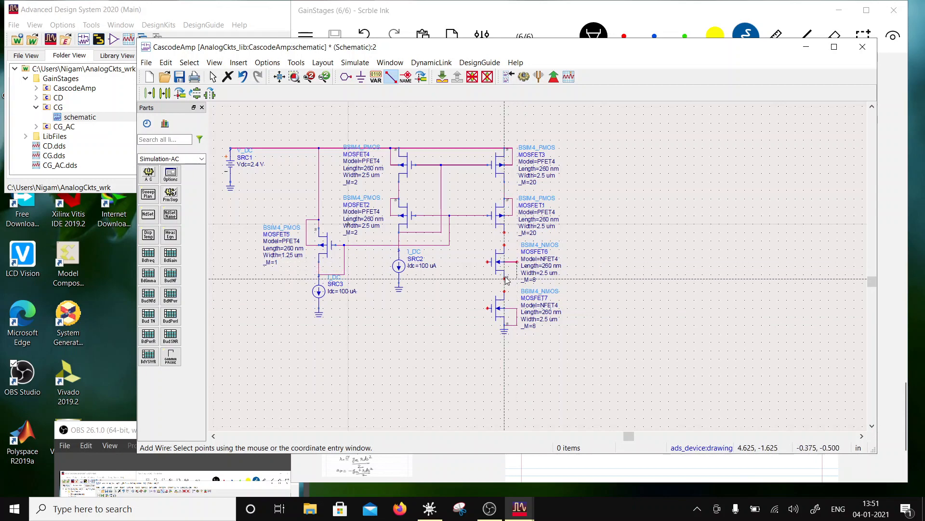
pyautogui.press('Escape')
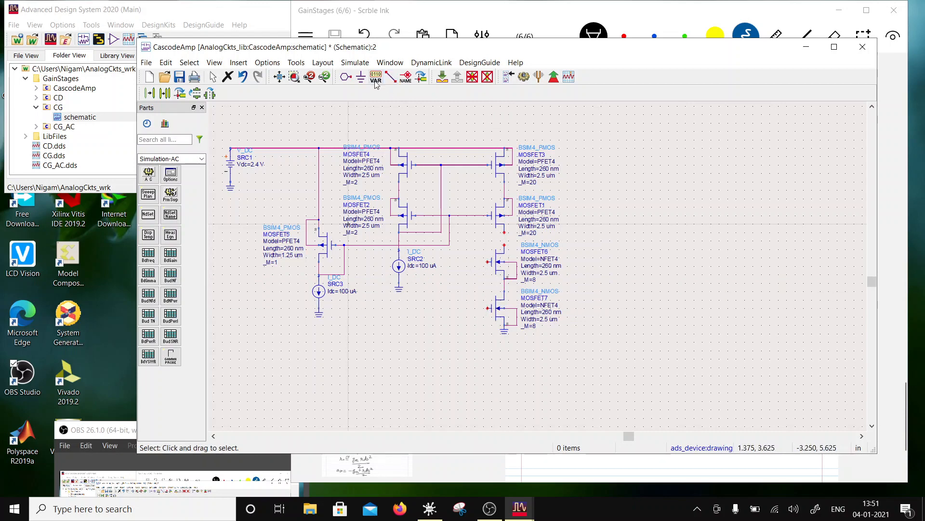
pyautogui.click(391, 76)
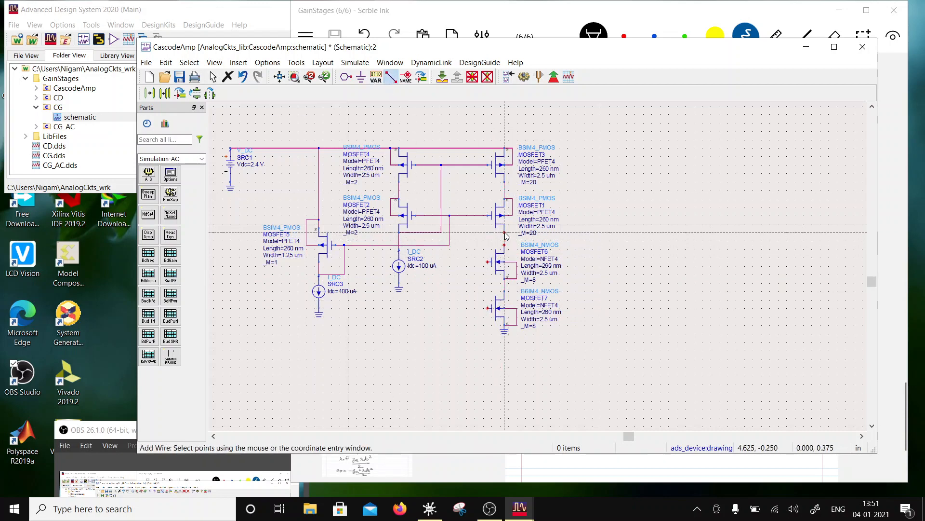
pyautogui.click(504, 233)
pyautogui.press('Escape')
# - Duplicate the 2.4 V DC source with its ground beside the NMOS pair, and set the copy's Vdc to 1.5 V
pyautogui.moveTo(221, 131); pyautogui.dragTo(243, 222)
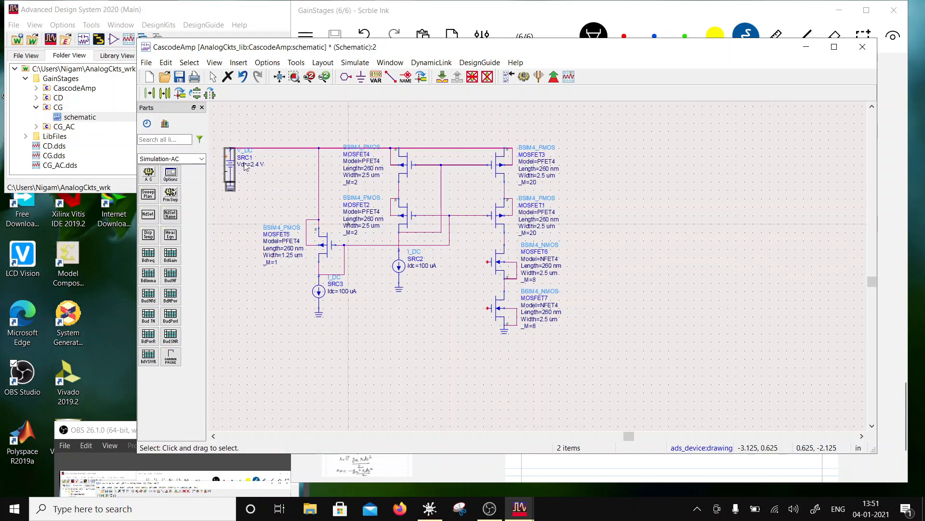
pyautogui.click(165, 93)
pyautogui.click(230, 148)
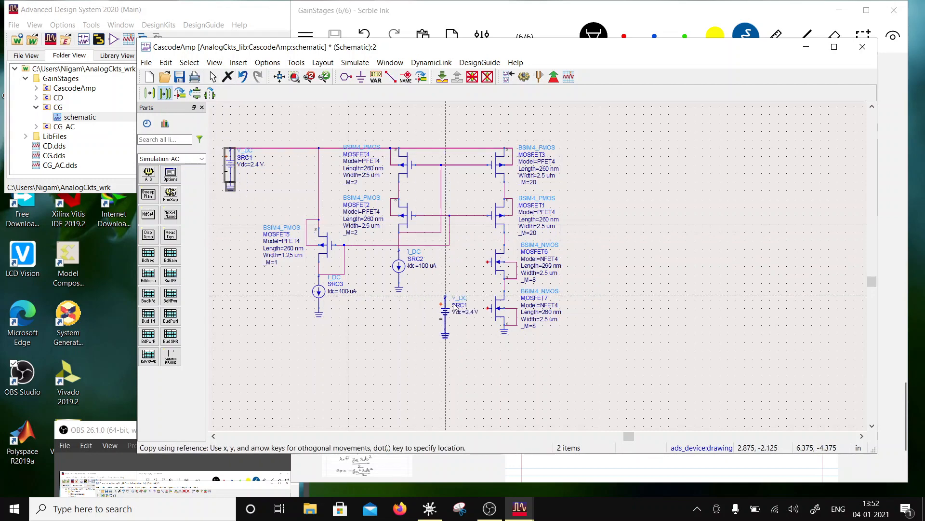
pyautogui.click(438, 289)
pyautogui.click(458, 310)
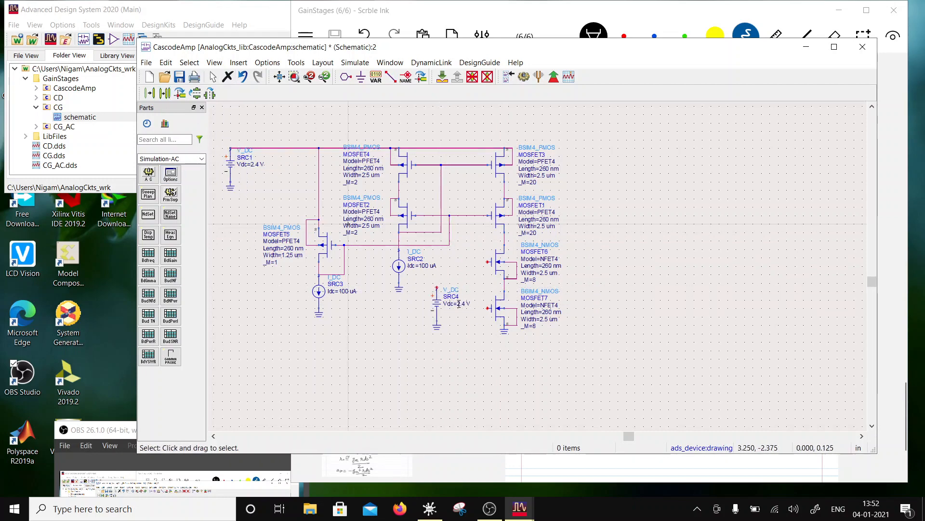
pyautogui.click(460, 304)
pyautogui.write('1.5 V')
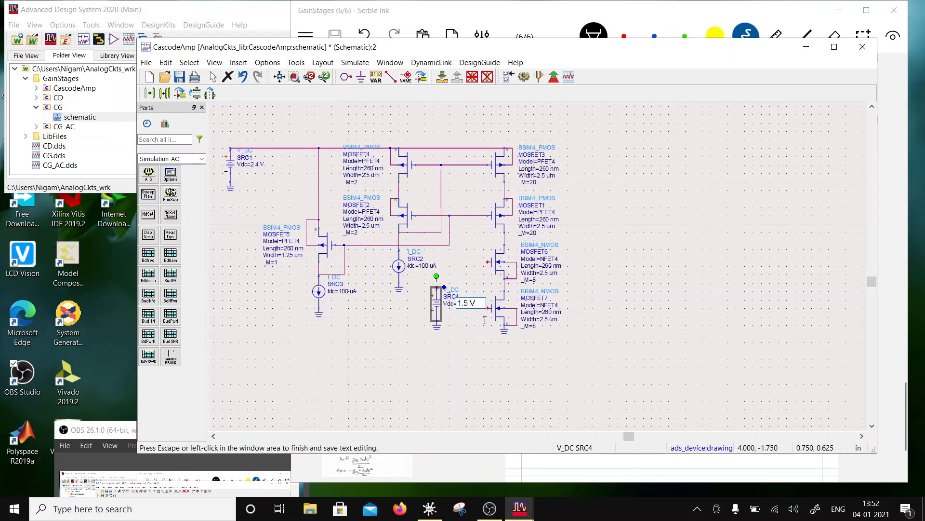
pyautogui.click(555, 379)
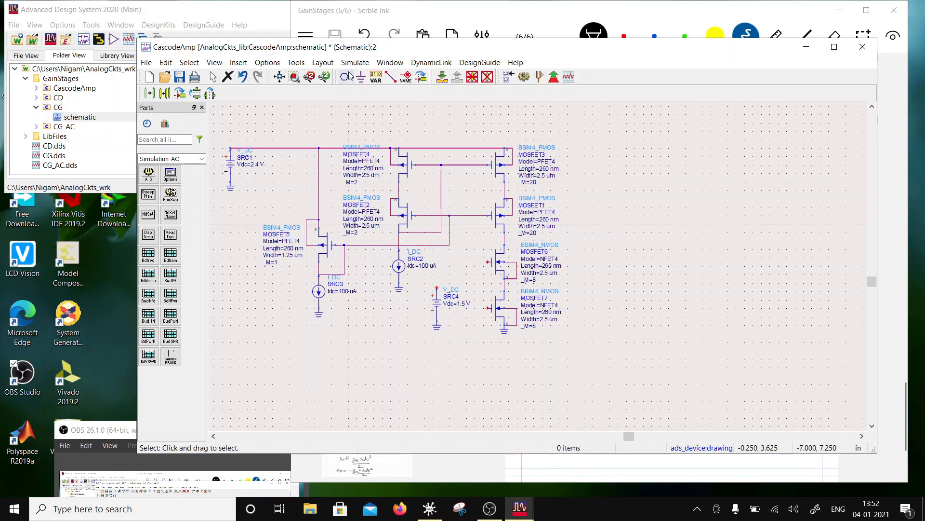
# - Wire the 1.5 V source to the gate of the upper NMOS
pyautogui.click(391, 77)
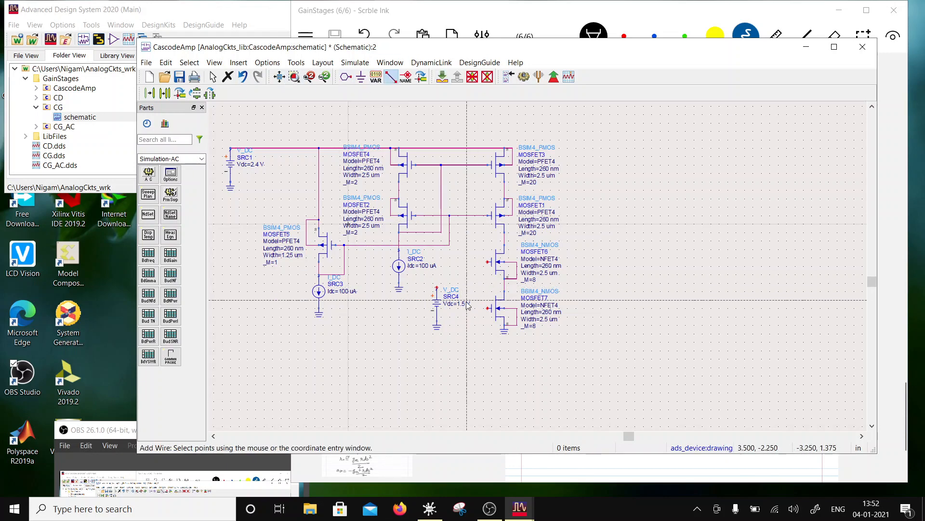
pyautogui.click(489, 262)
pyautogui.press('Escape')
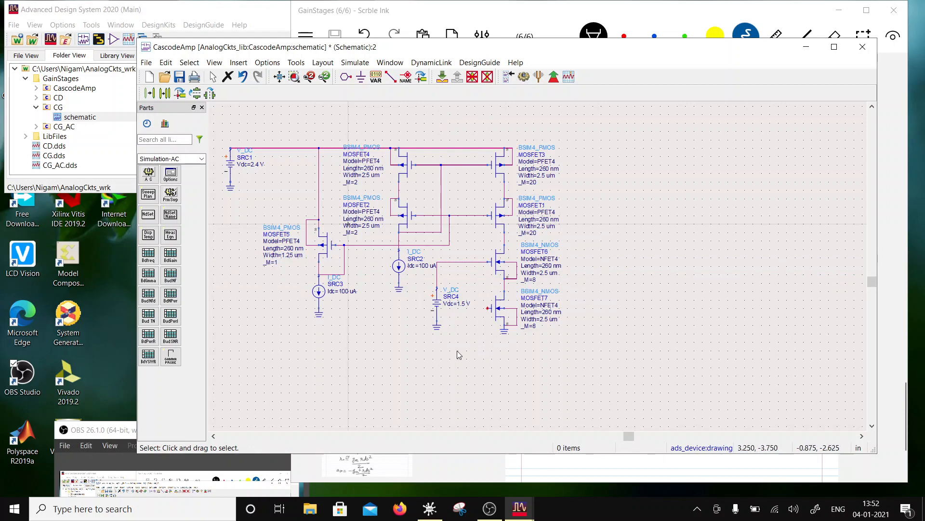
# - Duplicate the 1.5 V source with its ground below the lower NMOS's gate, and set the copy's Vdc to Vin
pyautogui.moveTo(458, 349); pyautogui.dragTo(426, 284)
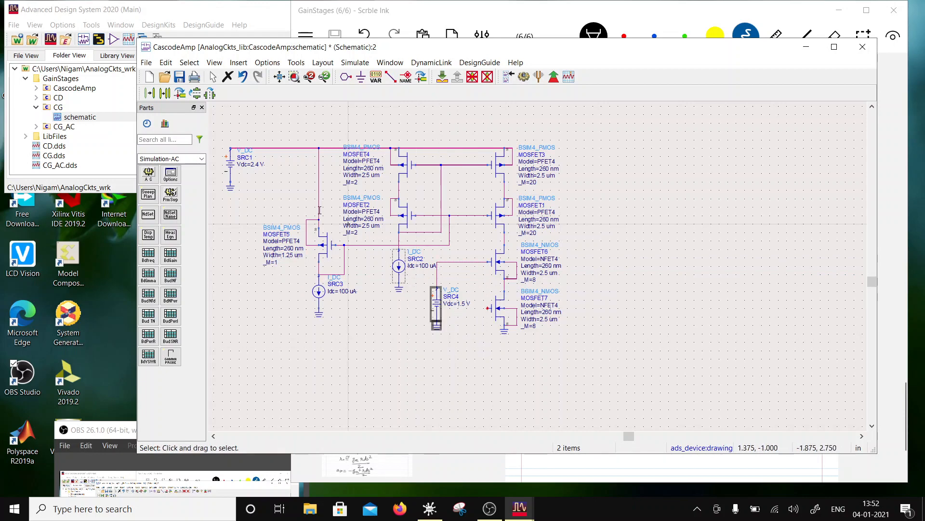
pyautogui.click(172, 94)
pyautogui.click(436, 289)
pyautogui.click(471, 340)
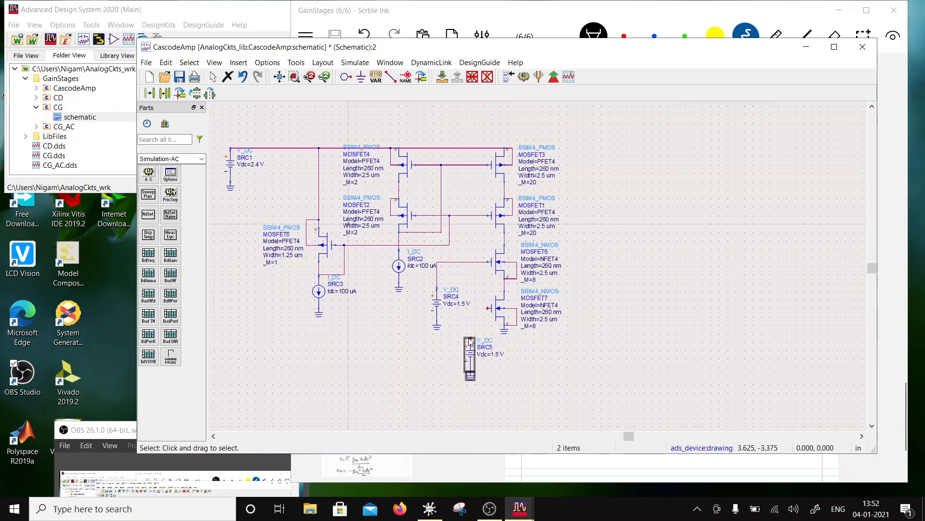
pyautogui.doubleClick(495, 354)
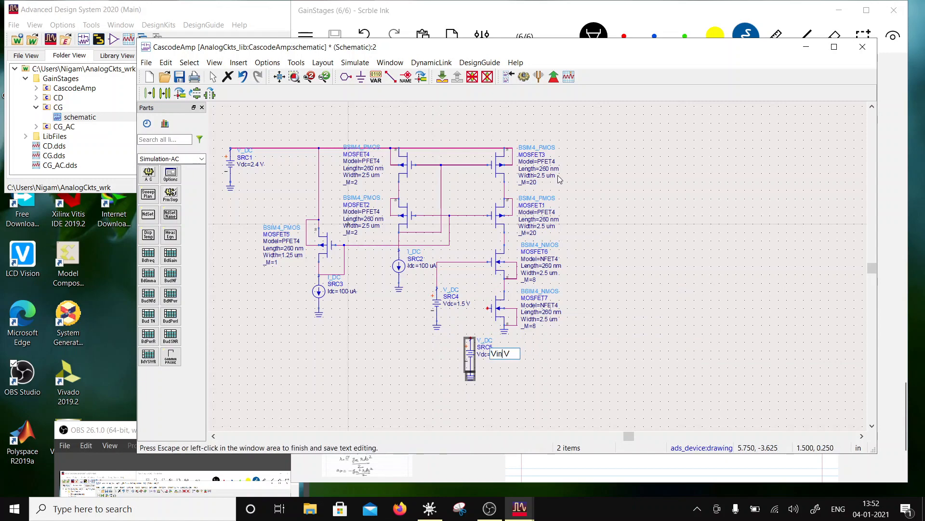
pyautogui.click(654, 293)
# - Wire the Vin source to the gate of the lower NMOS
pyautogui.click(391, 76)
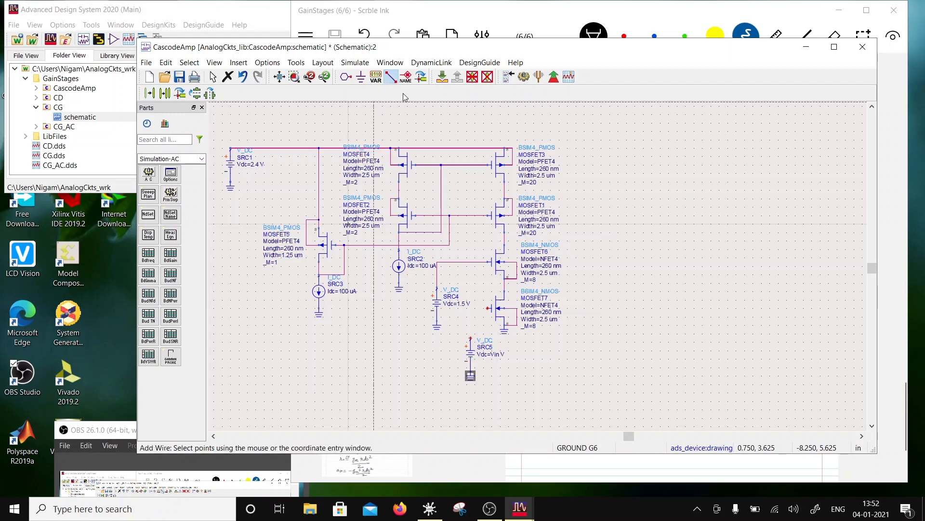
pyautogui.click(471, 339)
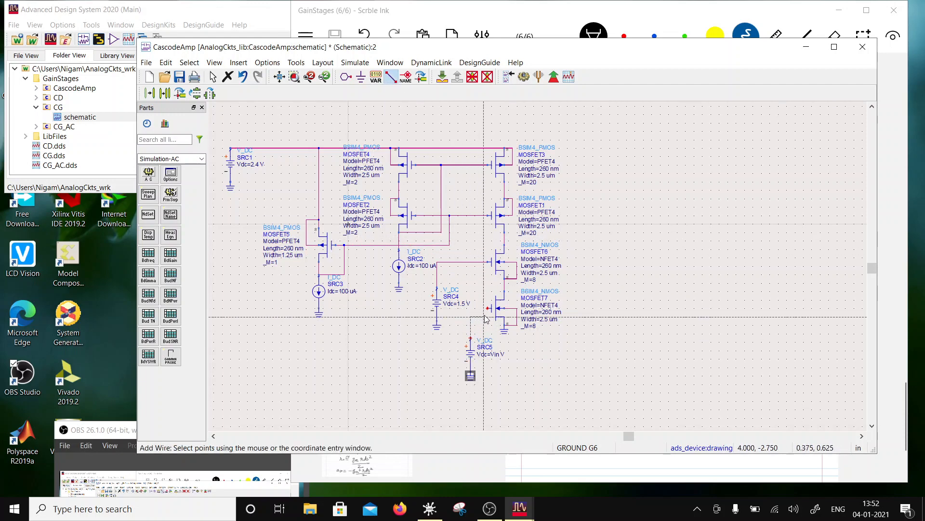
pyautogui.click(488, 309)
pyautogui.press('Escape')
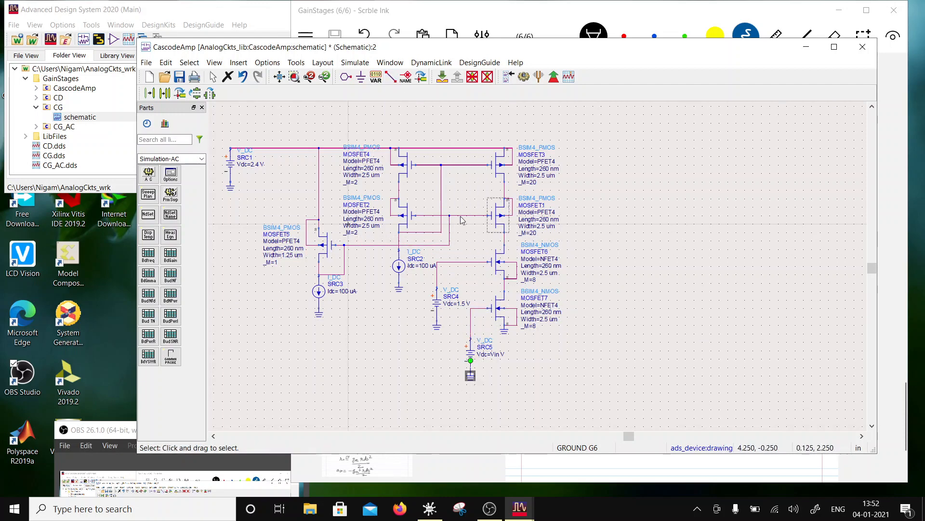
# - Label the wire between the lower right PMOS drain and the upper NMOS drain as Vo
pyautogui.click(406, 77)
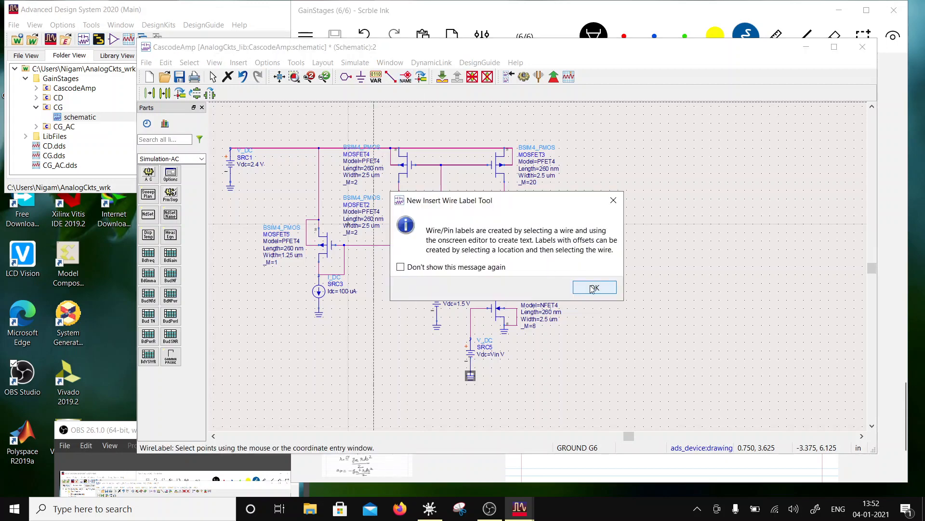
pyautogui.click(594, 287)
pyautogui.click(504, 237)
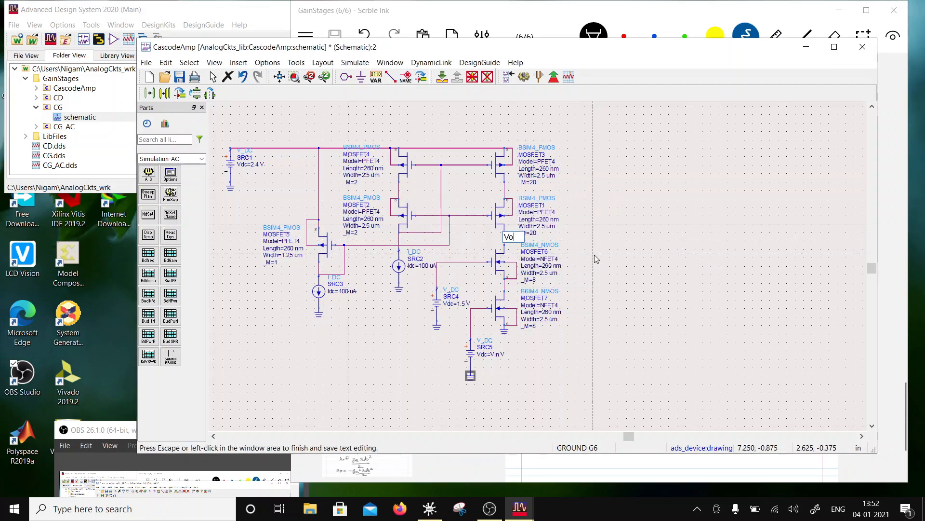
pyautogui.click(551, 414)
pyautogui.press('Escape')
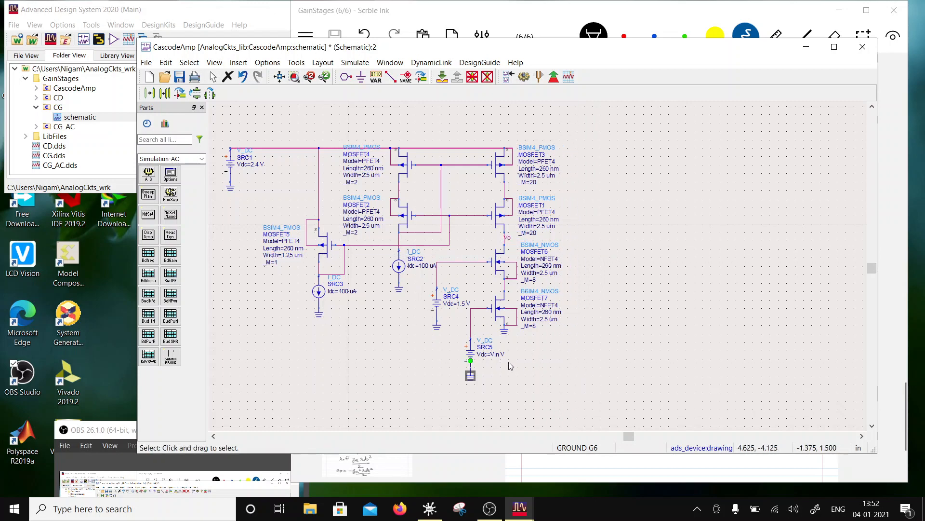
# - Move the ground of the lower NMOS's source down to about the level of the Vin source's ground
pyautogui.click(540, 356)
pyautogui.moveTo(504, 332); pyautogui.dragTo(504, 376)
pyautogui.click(604, 361)
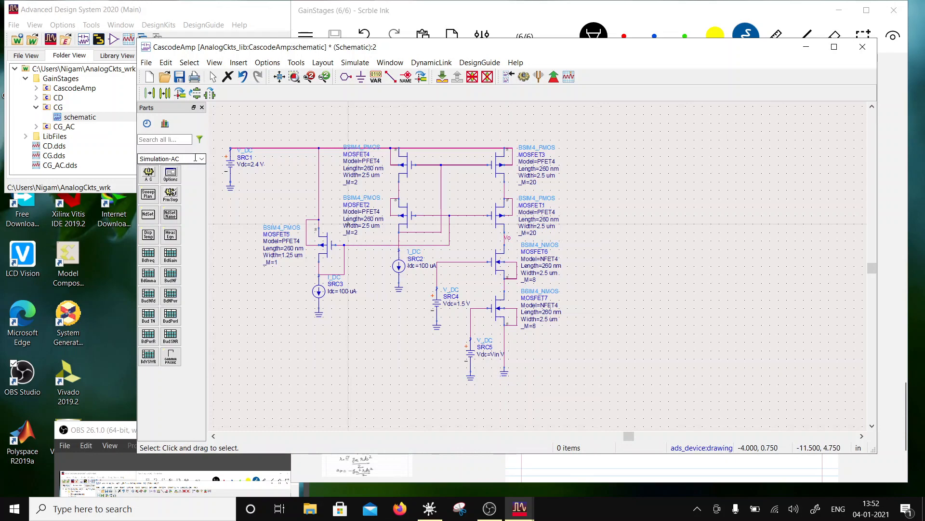
# - Place a variable block to the right of the uppermost right PMOS, rename its variable to Vin and shift the block slightly upward
pyautogui.click(376, 76)
pyautogui.click(600, 175)
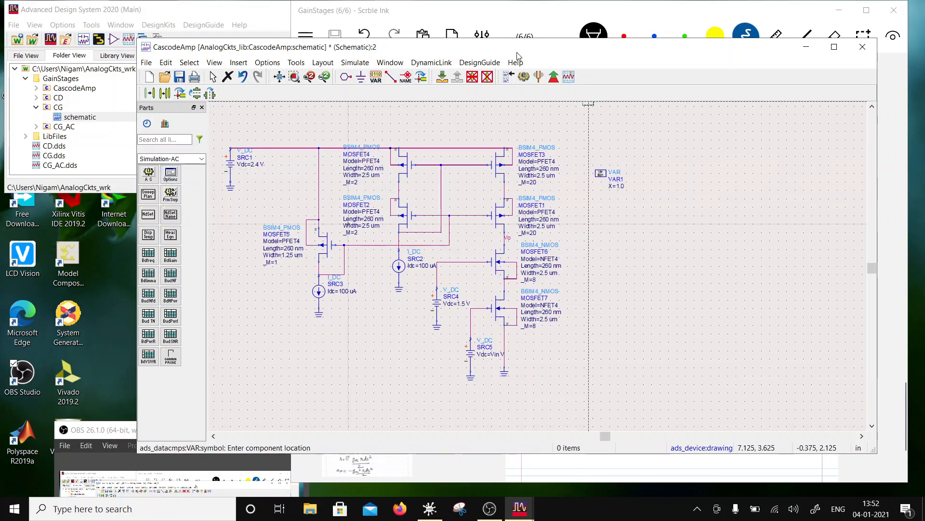
pyautogui.press('Escape')
pyautogui.click(610, 185)
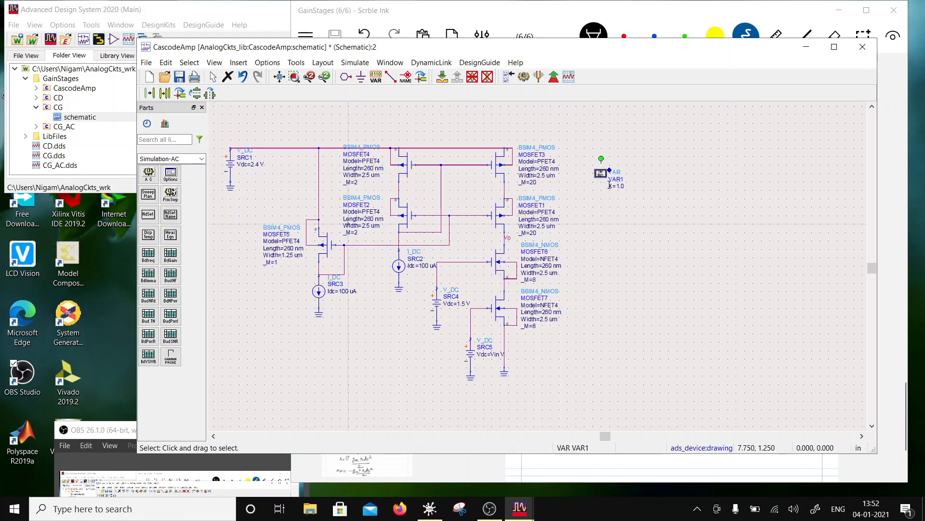
pyautogui.doubleClick(610, 186)
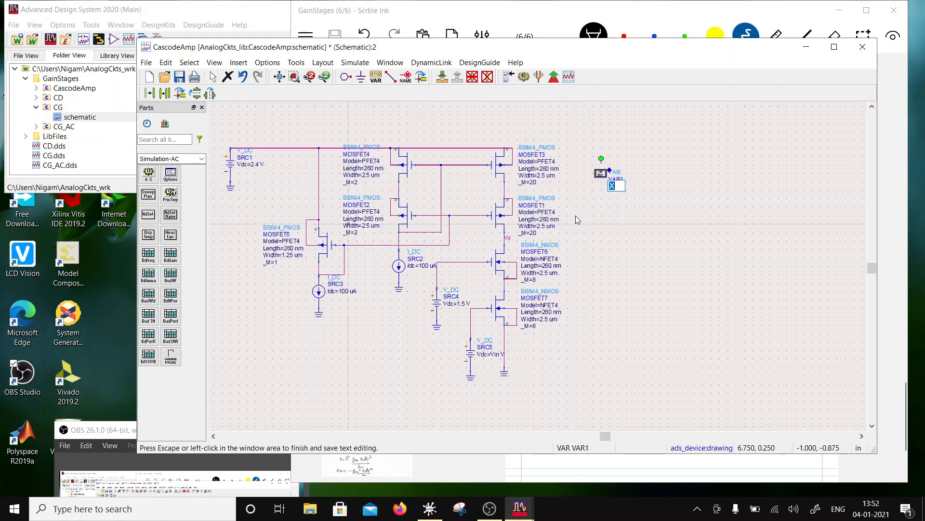
pyautogui.click(633, 276)
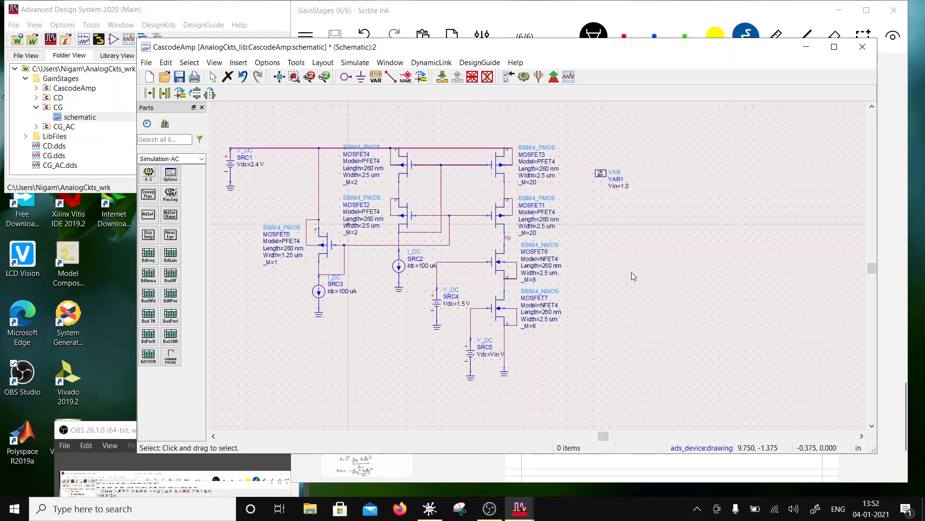
pyautogui.moveTo(599, 175); pyautogui.dragTo(599, 157)
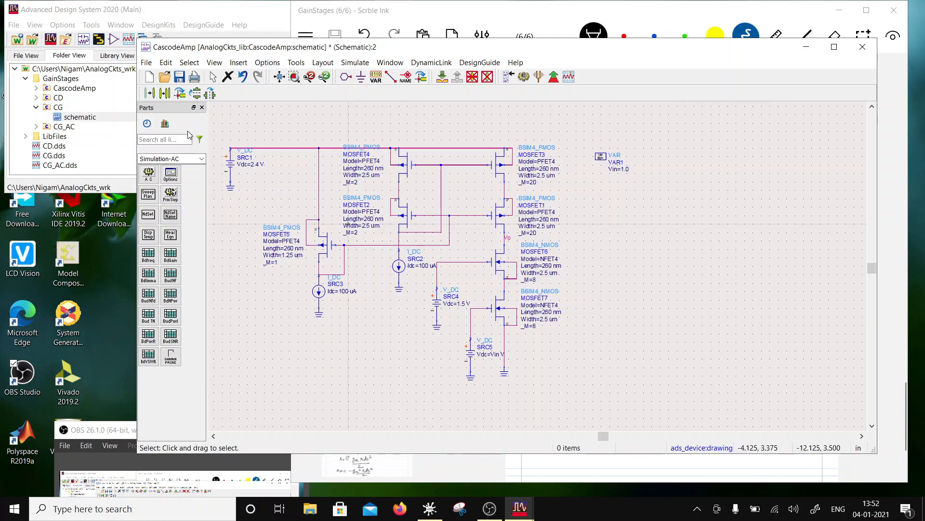
# - Place the StudyPDKInclude cell from the LibFiles folder in the schematic, just below the Vin variable block
pyautogui.click(25, 137)
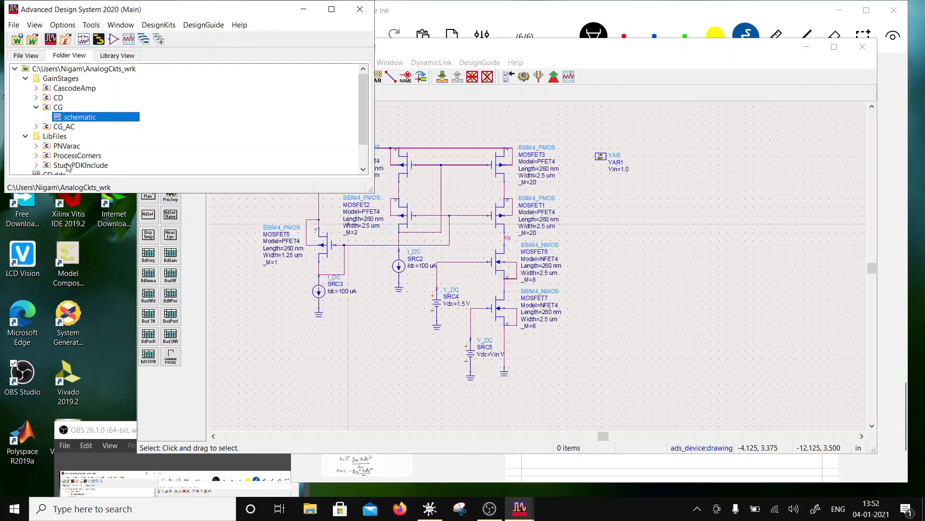
pyautogui.click(68, 165)
pyautogui.moveTo(663, 215); pyautogui.dragTo(667, 215)
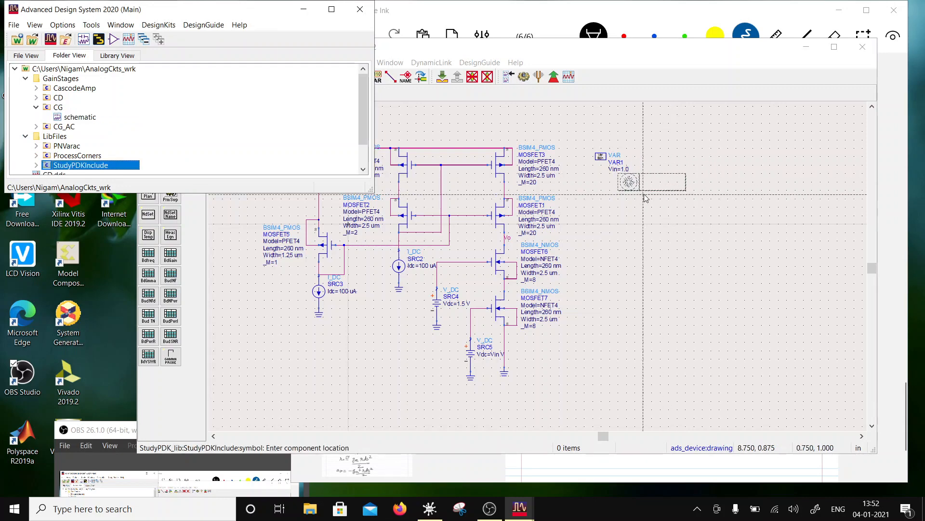
pyautogui.click(619, 201)
pyautogui.press('Escape')
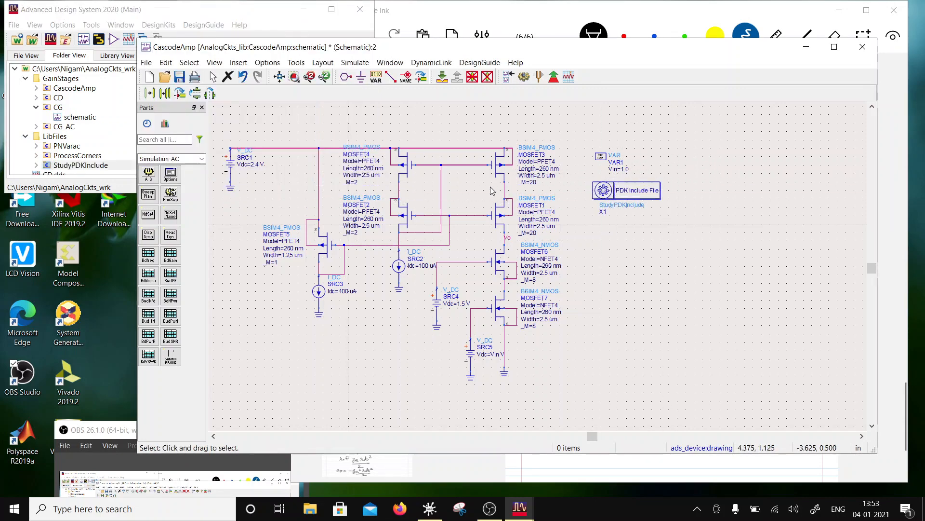
# - Place a DC simulation controller from the Simulation-DC palette below the PDK include block
pyautogui.click(201, 160)
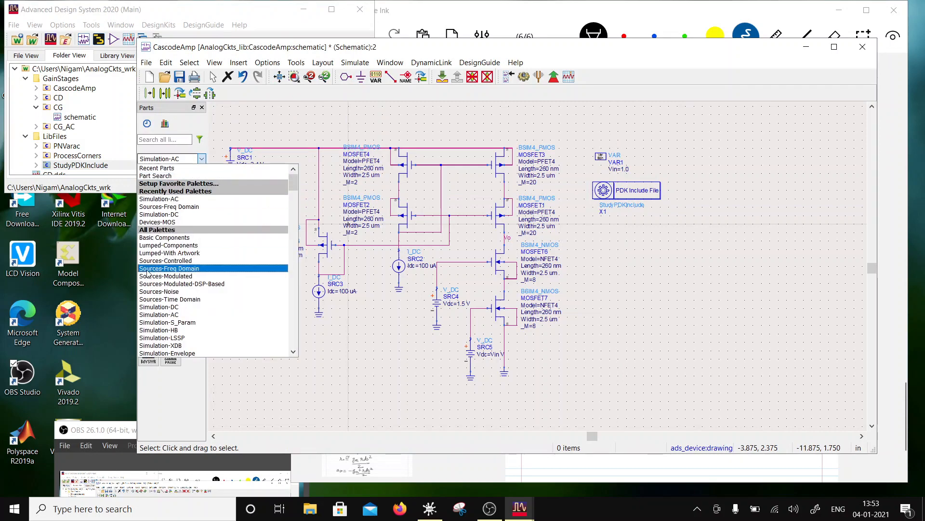
pyautogui.click(168, 219)
pyautogui.click(149, 173)
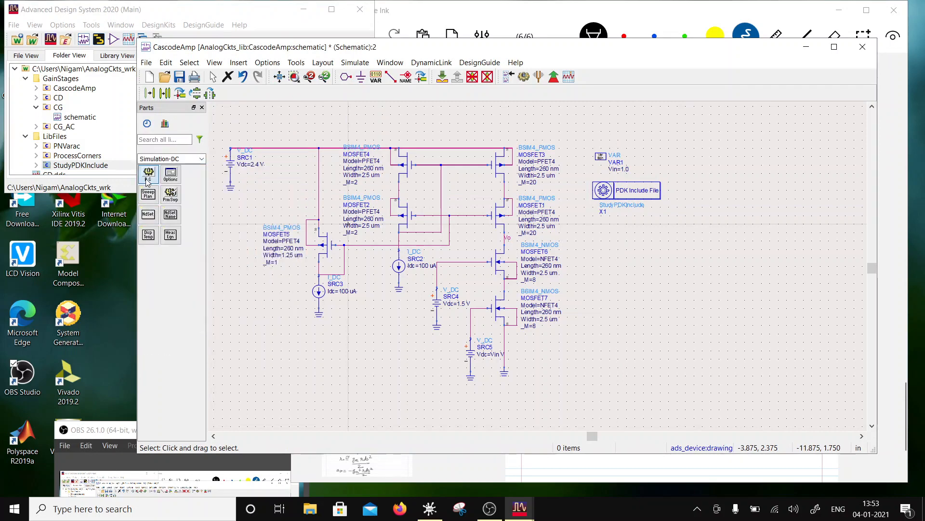
pyautogui.click(600, 235)
# - Configure the DC simulation to sweep Vin linearly from 0 to 2.4 with a step-size of 0.001, and save the schematic
pyautogui.doubleClick(608, 236)
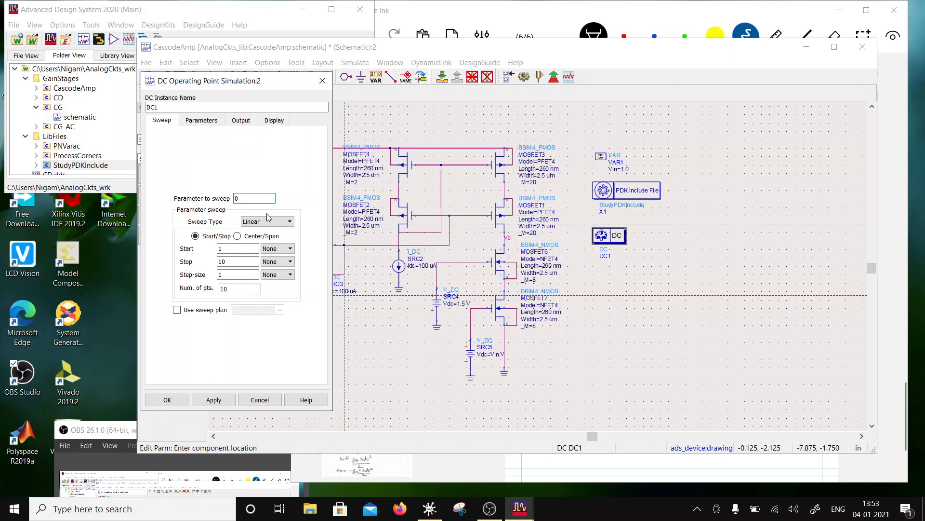
pyautogui.doubleClick(221, 249)
pyautogui.doubleClick(233, 198)
pyautogui.click(237, 198)
pyautogui.moveTo(228, 249); pyautogui.dragTo(203, 260)
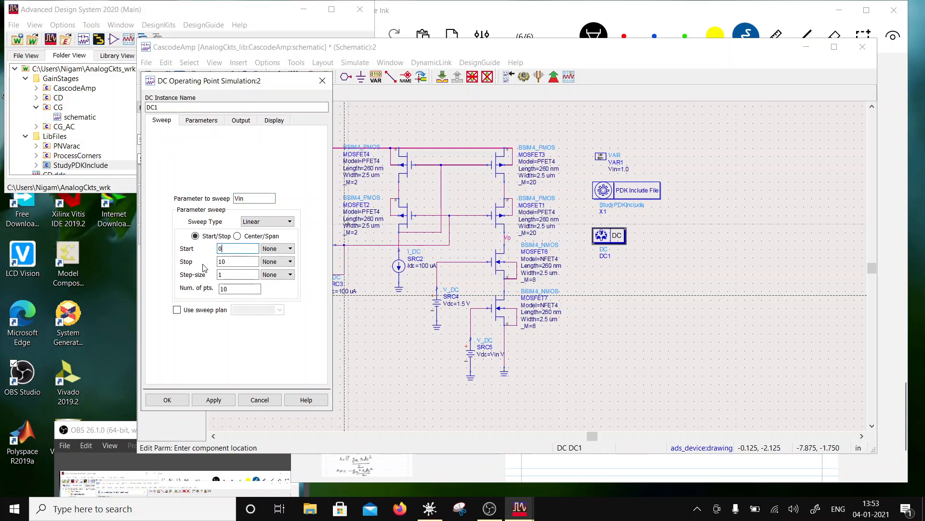
pyautogui.write('0')
pyautogui.press('Tab')
pyautogui.write('2.4')
pyautogui.press('Tab')
pyautogui.write('0.00')
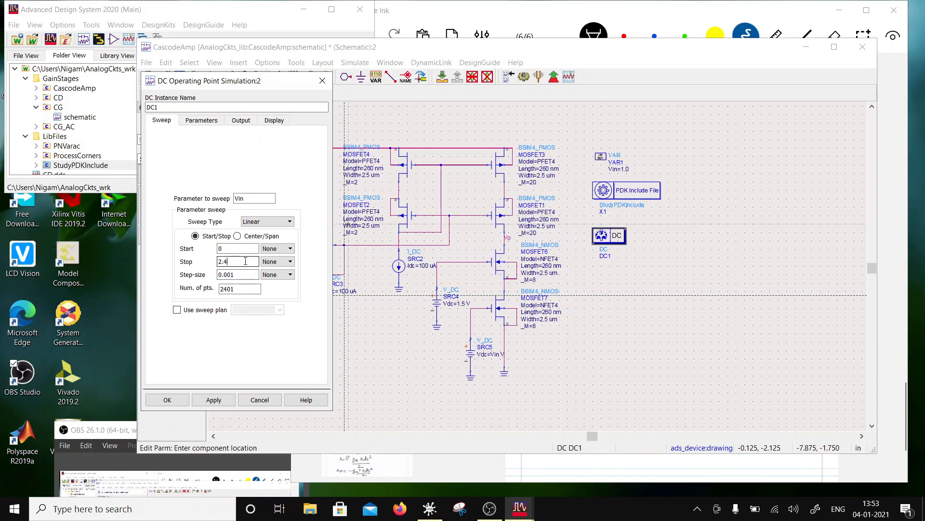
pyautogui.click(185, 403)
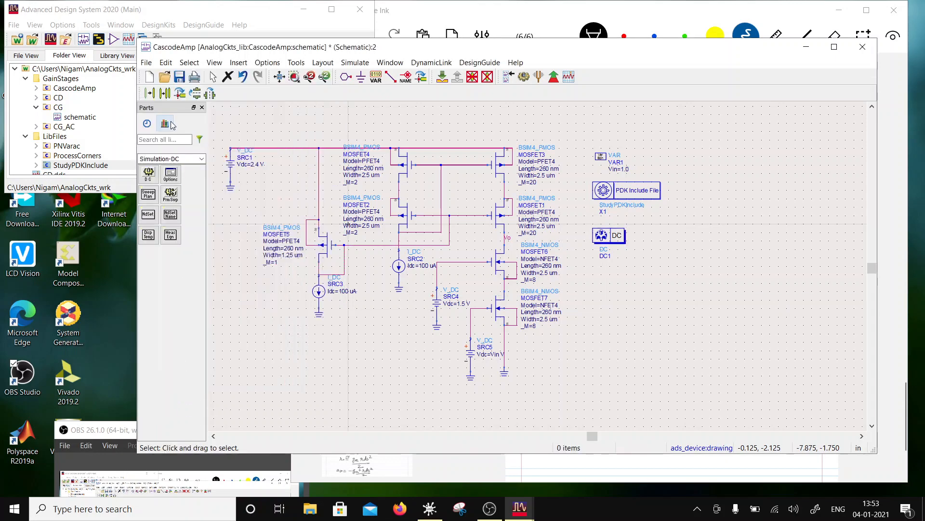
pyautogui.click(179, 77)
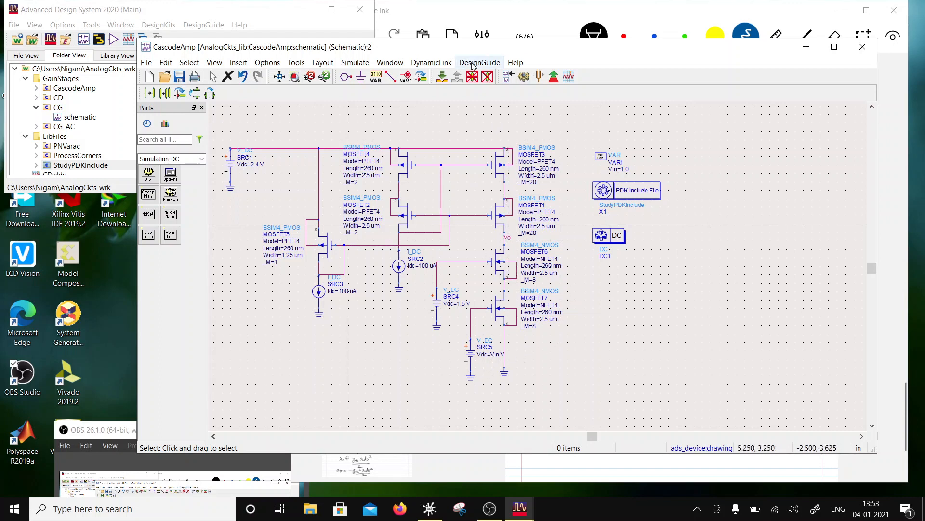
# - Run the simulation and insert a rectangular plot of Vo in the data display
pyautogui.click(524, 78)
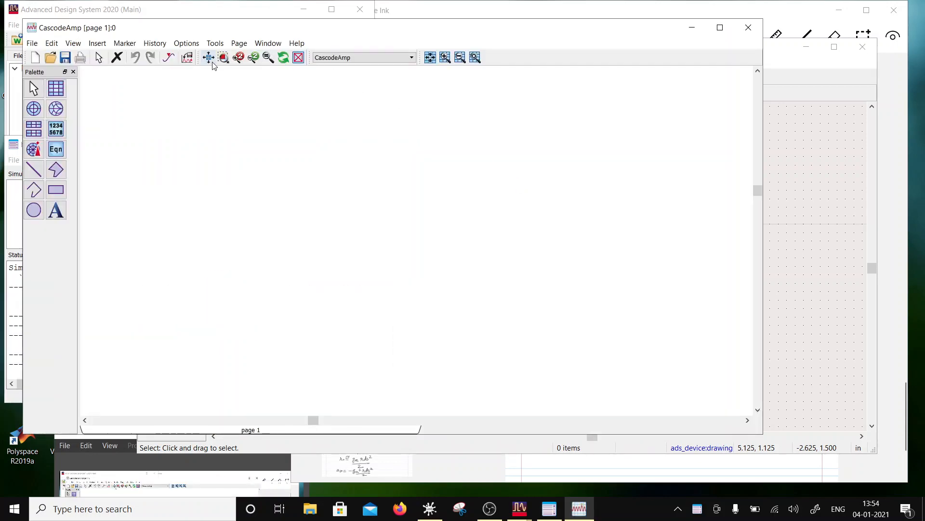
pyautogui.click(56, 89)
pyautogui.click(211, 136)
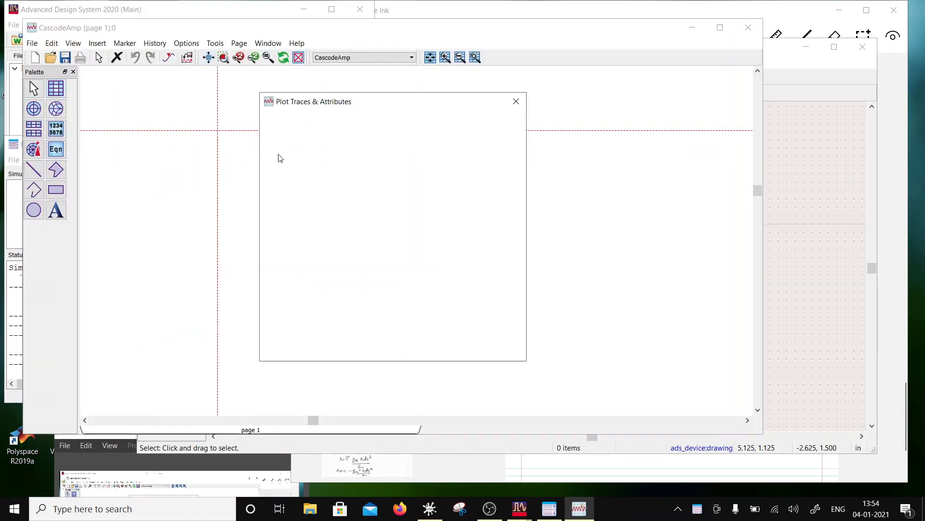
pyautogui.click(295, 253)
pyautogui.click(390, 213)
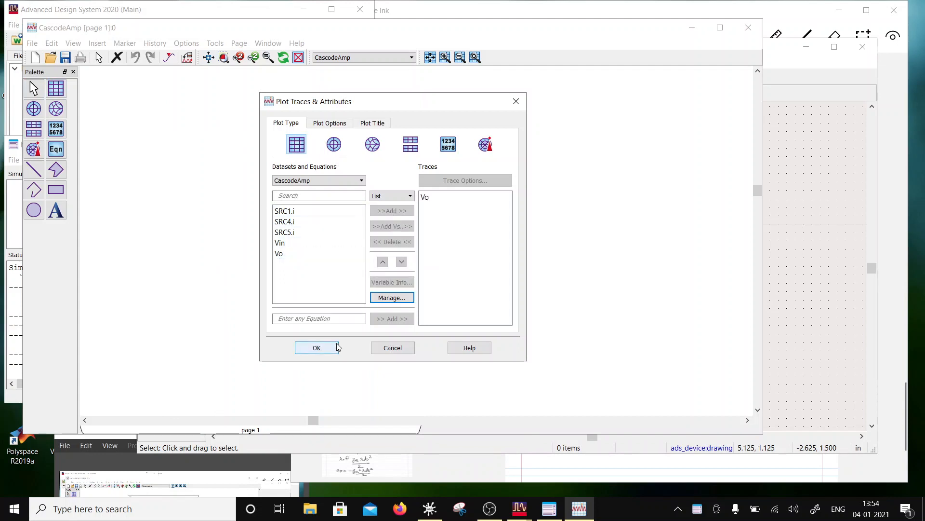
pyautogui.click(330, 347)
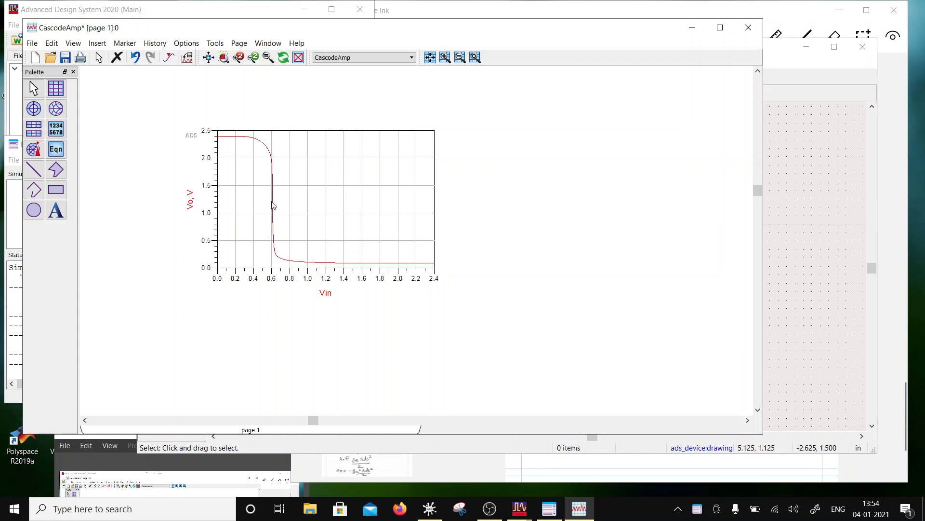
pyautogui.moveTo(276, 203)
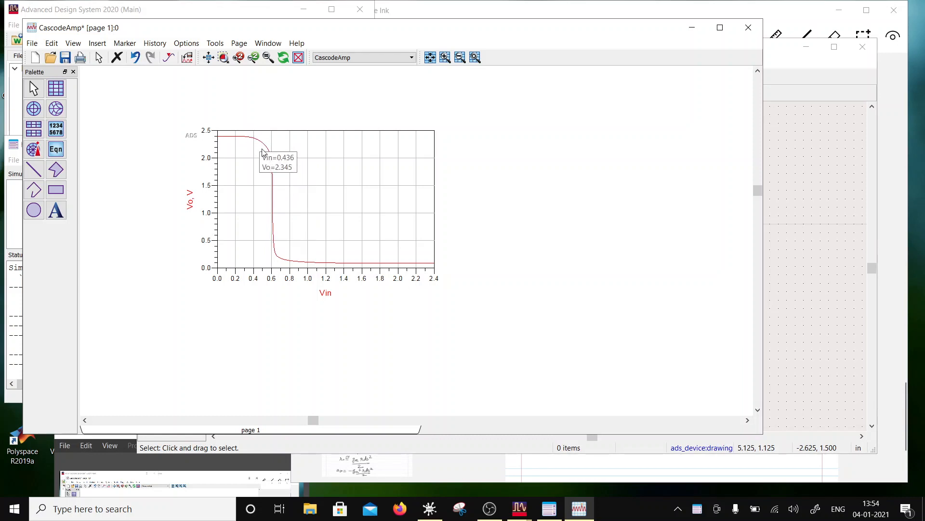
pyautogui.click(497, 10)
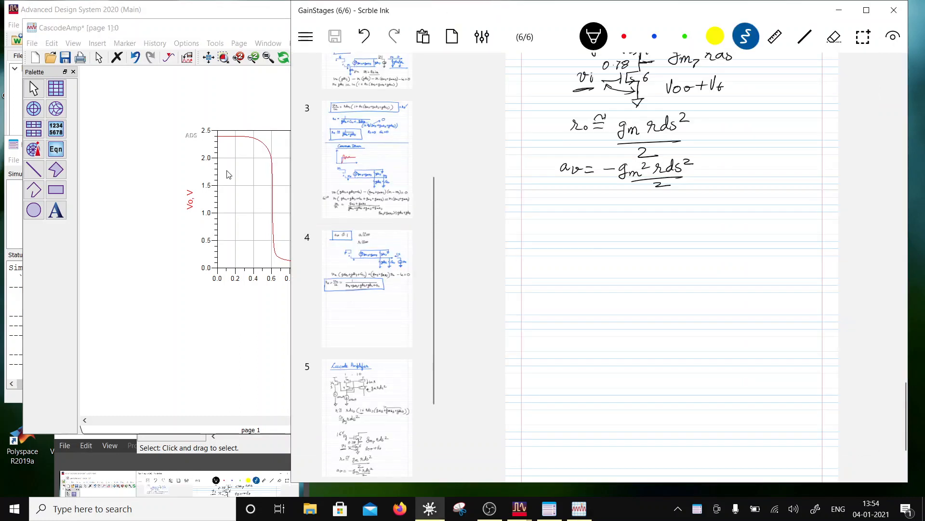
pyautogui.click(202, 36)
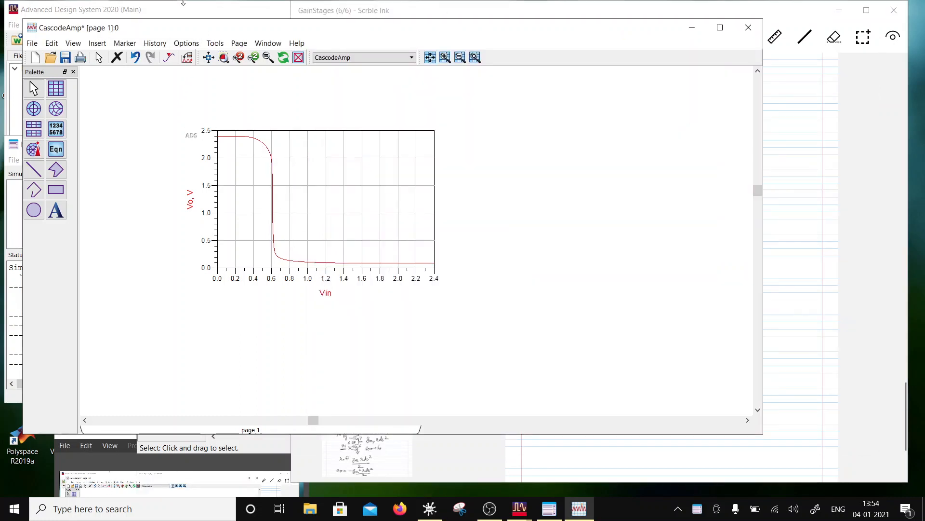
# - Save the data display and place three markers on the Vo trace's steep drop: near its upper end, its lower end and midway
pyautogui.click(65, 58)
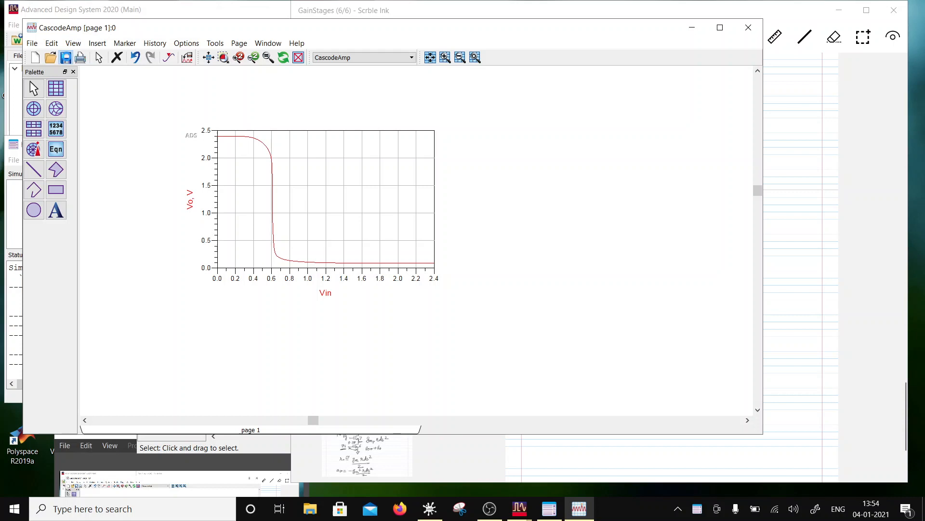
pyautogui.click(125, 43)
pyautogui.click(130, 56)
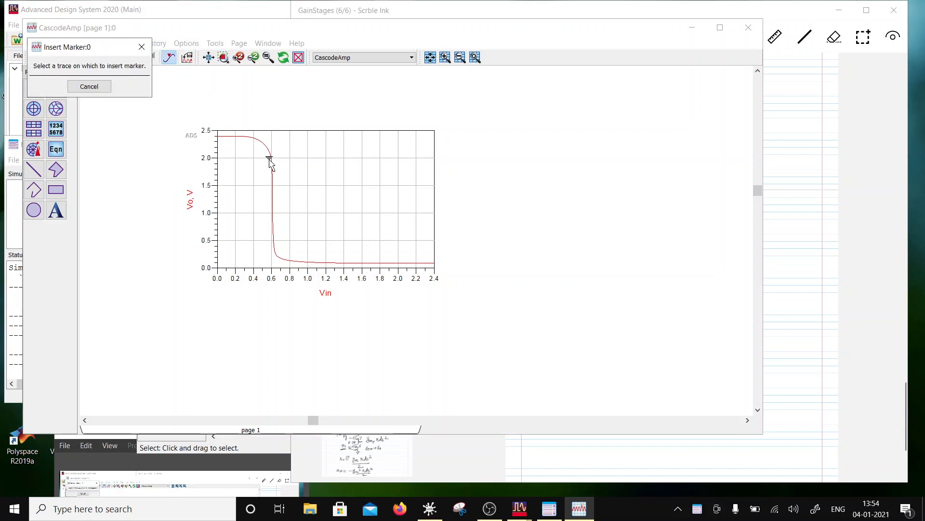
pyautogui.click(272, 159)
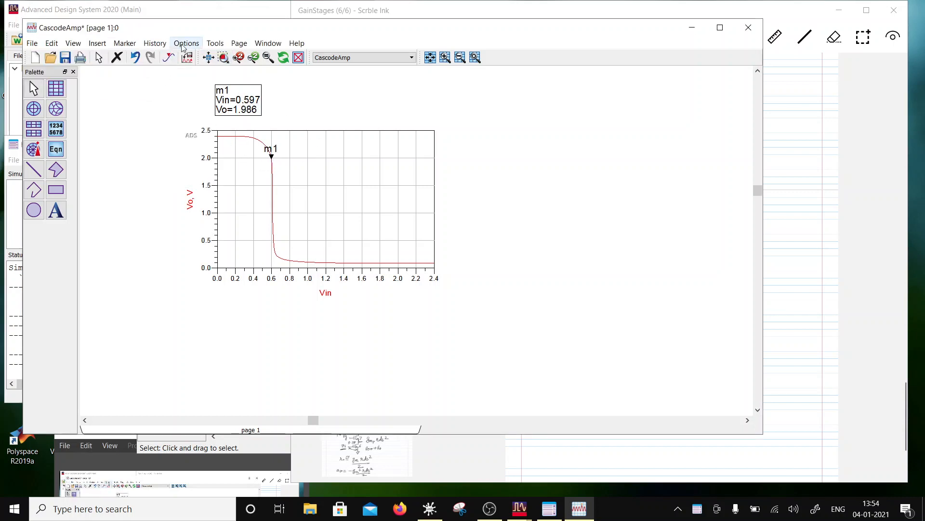
pyautogui.click(125, 43)
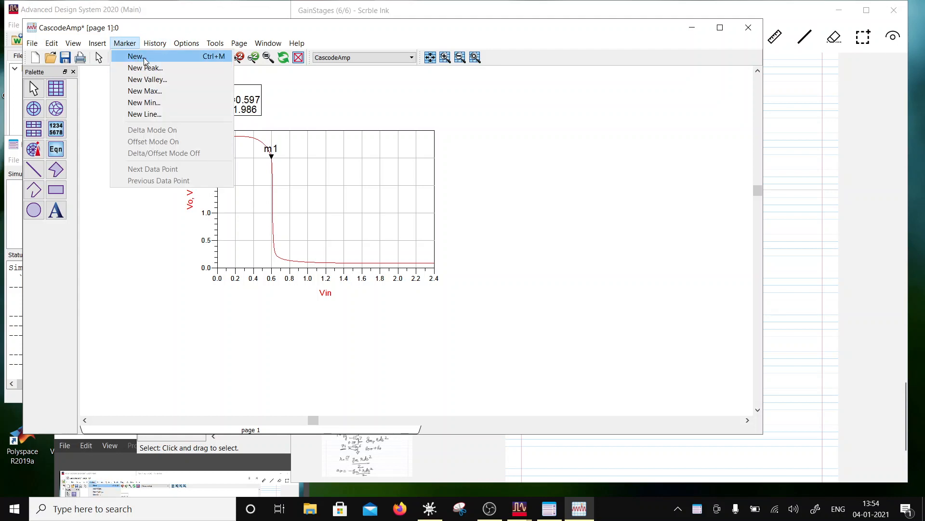
pyautogui.click(144, 57)
pyautogui.click(275, 246)
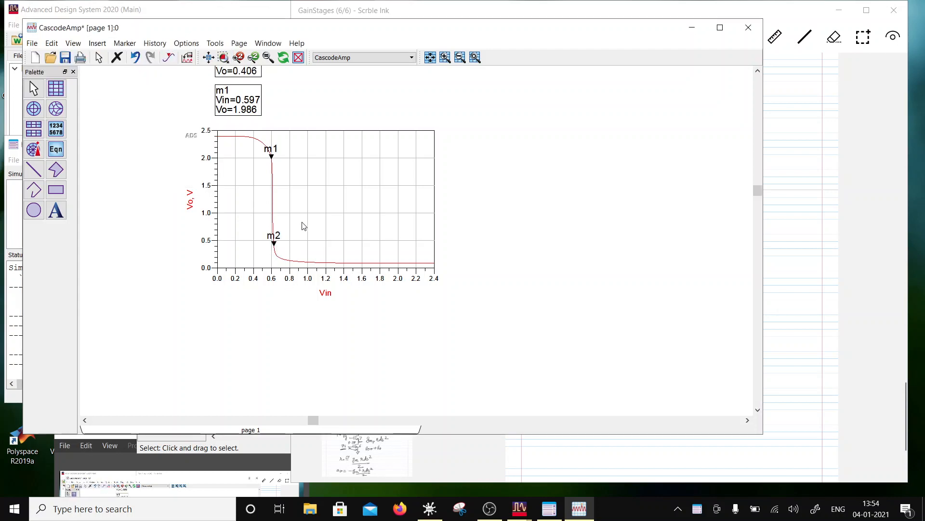
pyautogui.click(125, 43)
pyautogui.click(130, 57)
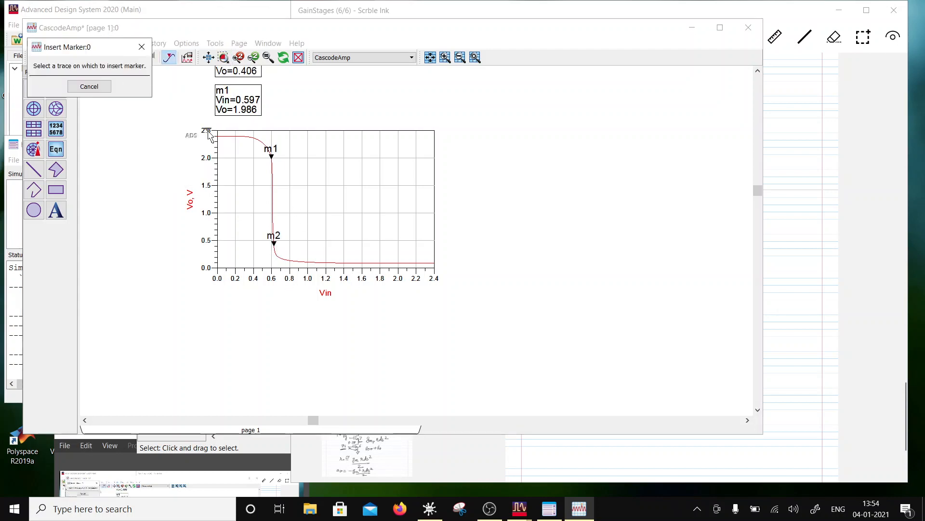
pyautogui.click(273, 194)
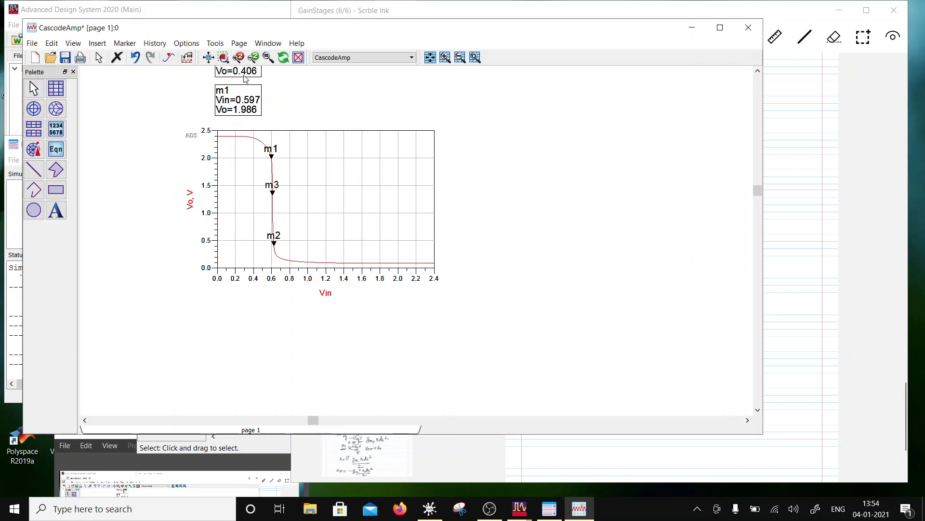
# - Move the middle marker's readout beside the m1 readout, and nudge marker m3 along the trace to Vin=0.609
pyautogui.scroll(-1, 381, 184)
pyautogui.moveTo(294, 118)
pyautogui.mouseDown()
pyautogui.moveTo(354, 170)
pyautogui.moveTo(345, 178)
pyautogui.mouseUp()
pyautogui.click(378, 243)
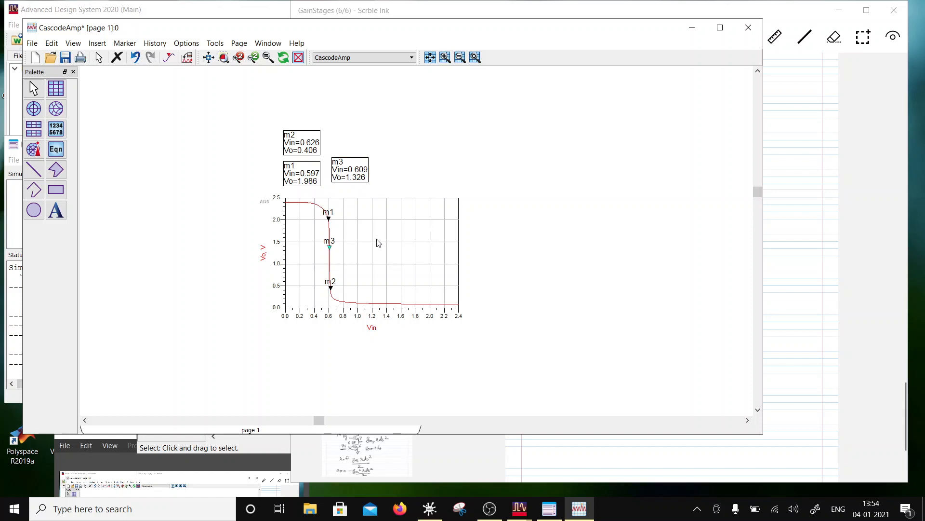
pyautogui.click(374, 259)
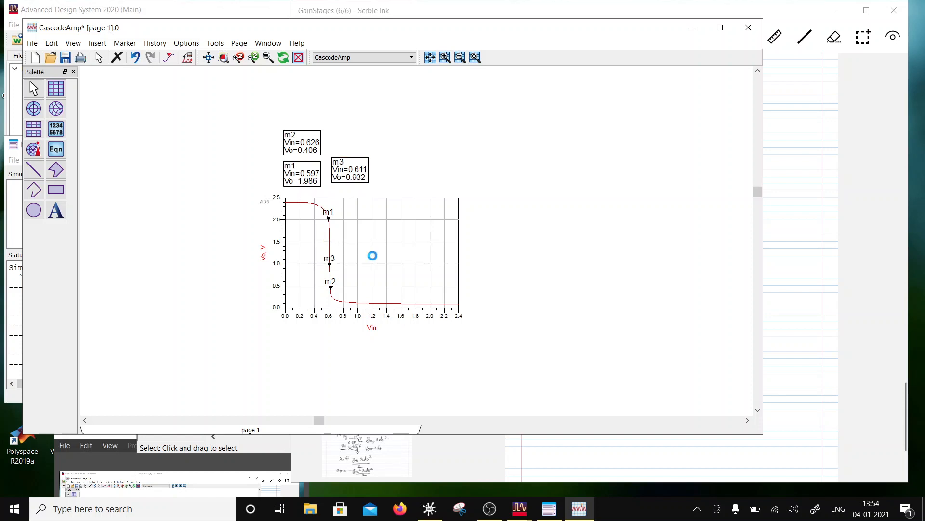
pyautogui.press('Left')
pyautogui.press('Right')
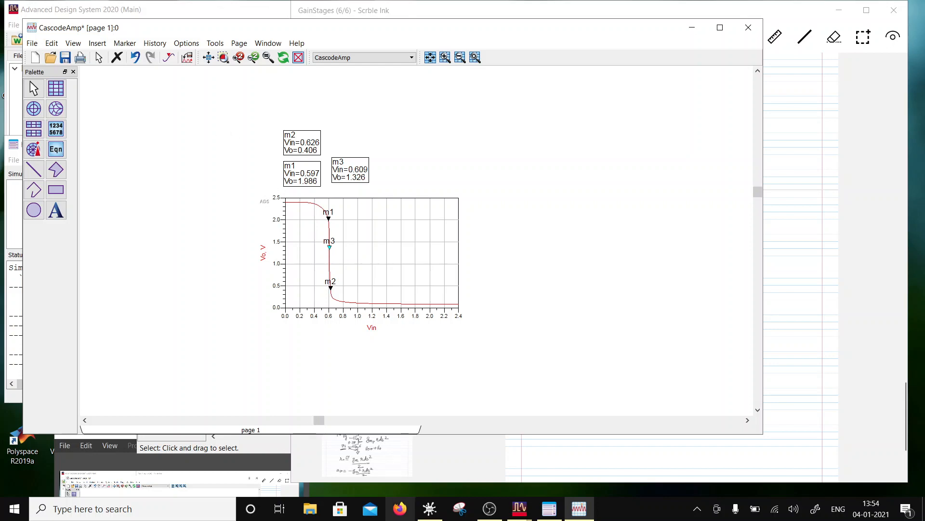
# - Set the step-size of the schematic's DC1 sweep to 0.0001
pyautogui.moveTo(527, 512)
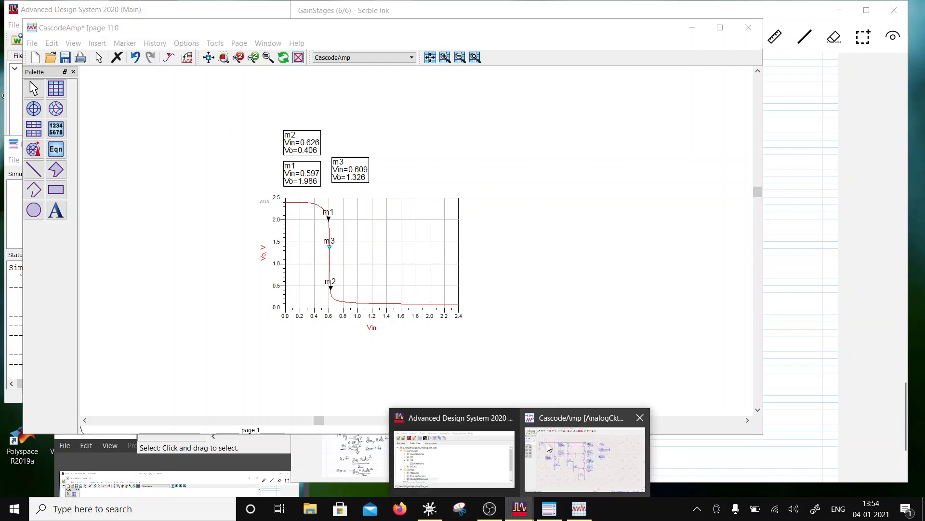
pyautogui.click(586, 456)
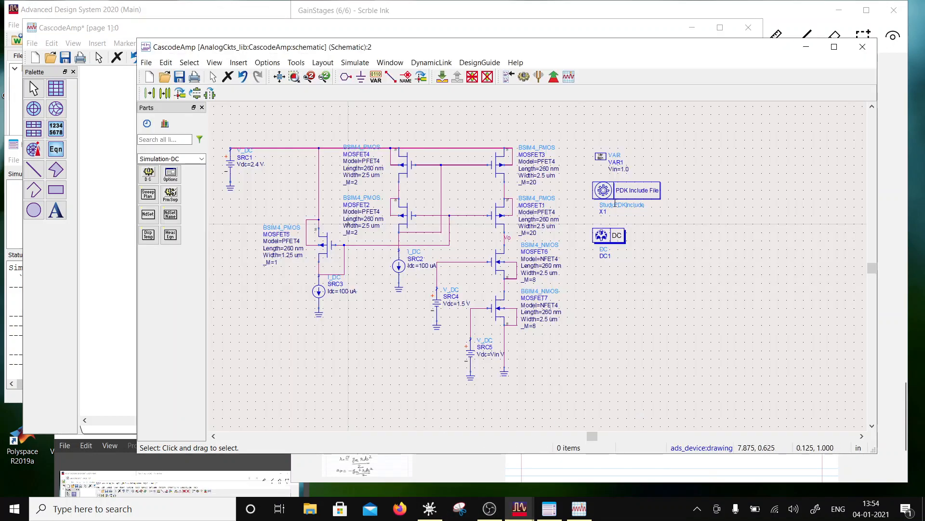
pyautogui.doubleClick(610, 236)
pyautogui.click(233, 274)
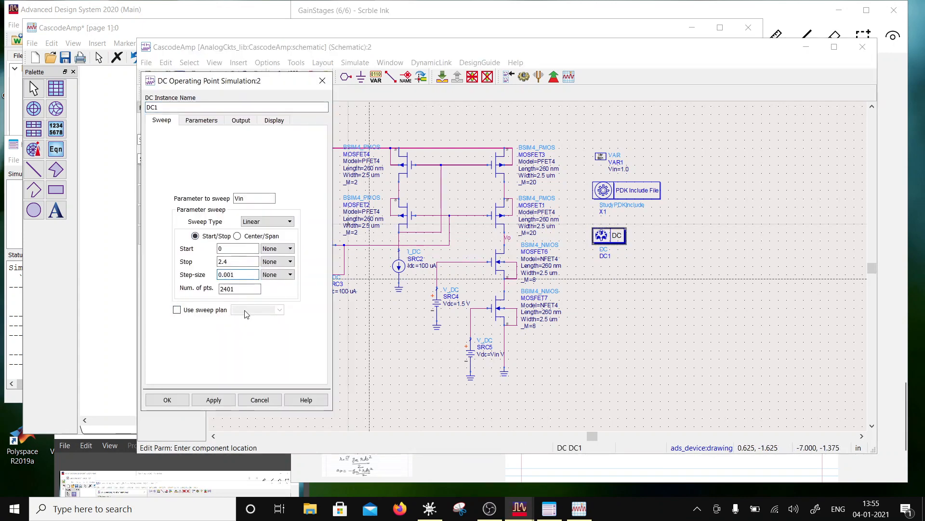
pyautogui.write('0')
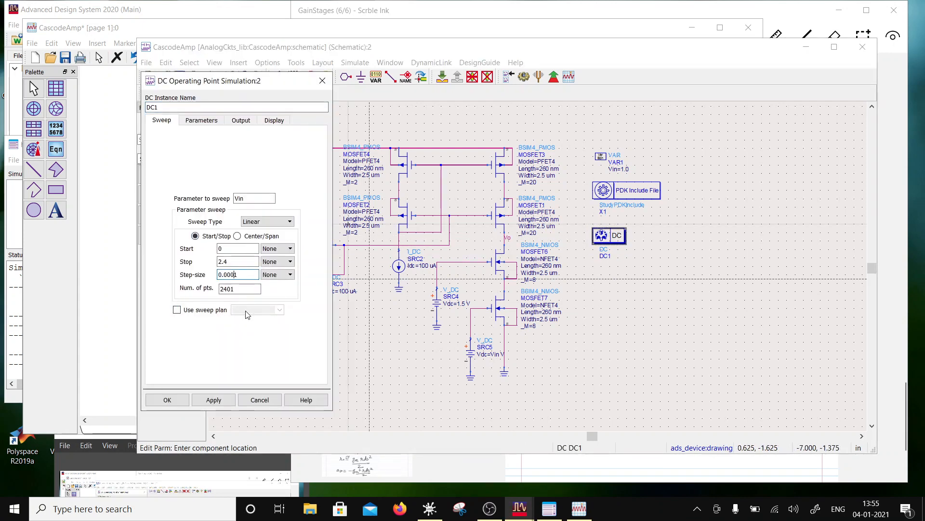
pyautogui.click(187, 397)
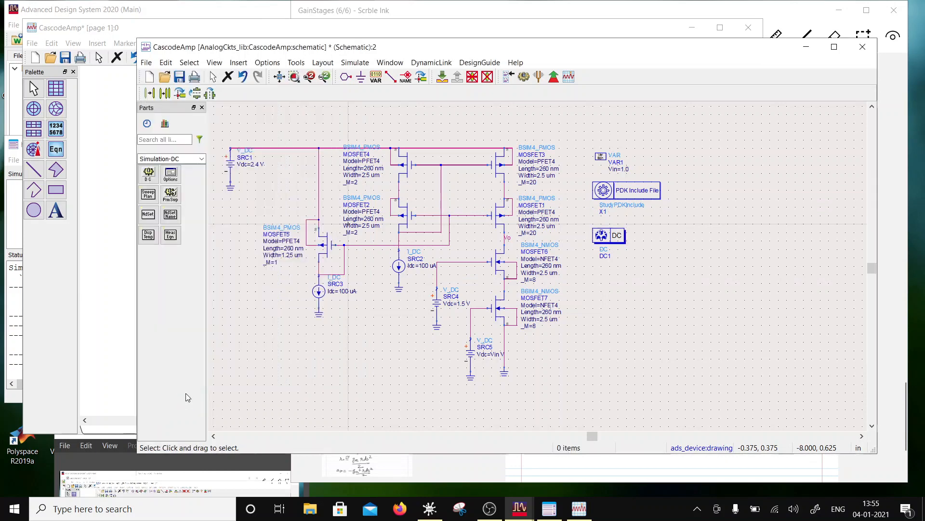
# - Rerun the simulation and nudge marker m3 along the Vo trace to Vo=1.275
pyautogui.click(524, 76)
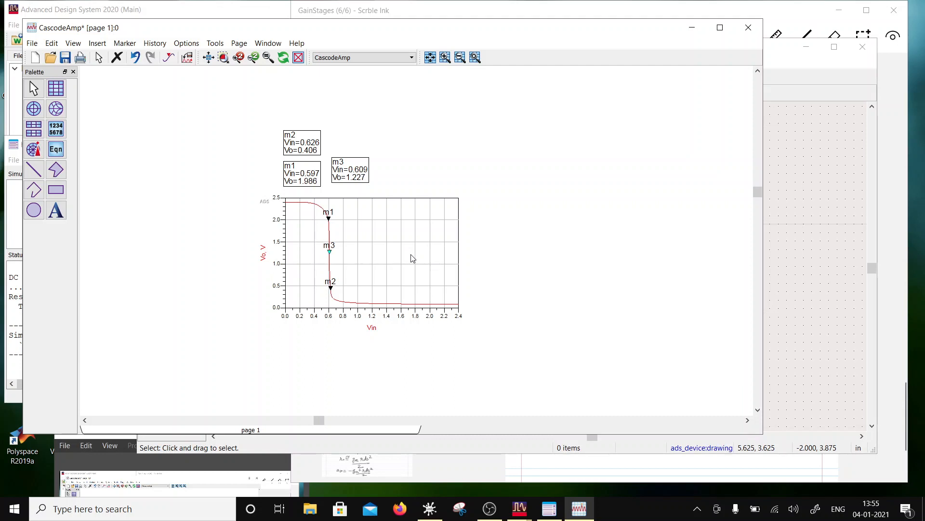
pyautogui.press('Left')
# - Set the Vin variable in VAR1 to 0.609, the bias voltage at marker m3, and save the schematic
pyautogui.click(785, 165)
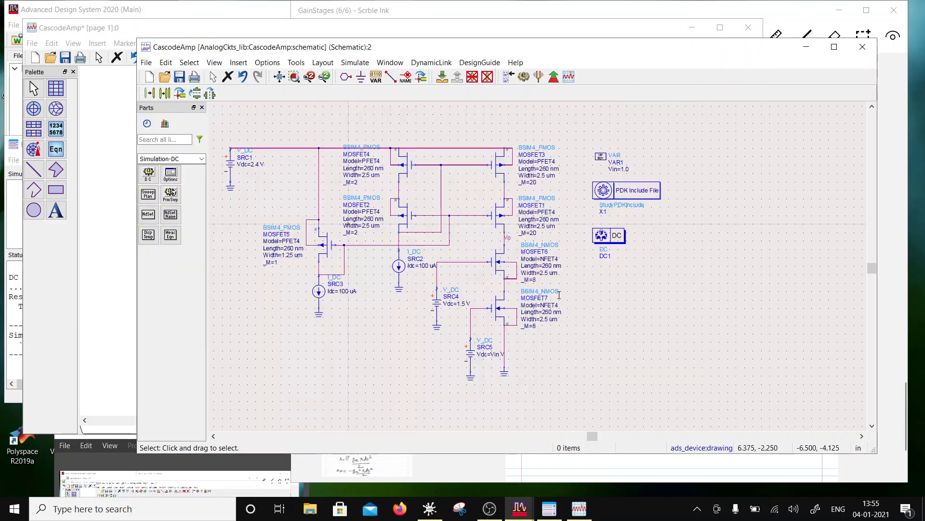
pyautogui.doubleClick(604, 155)
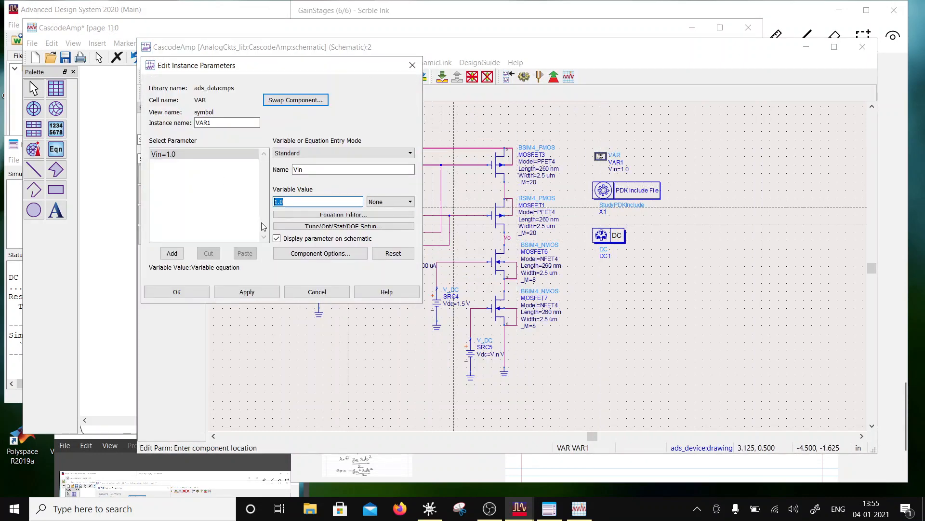
pyautogui.press('BackSpace')
pyautogui.click(579, 508)
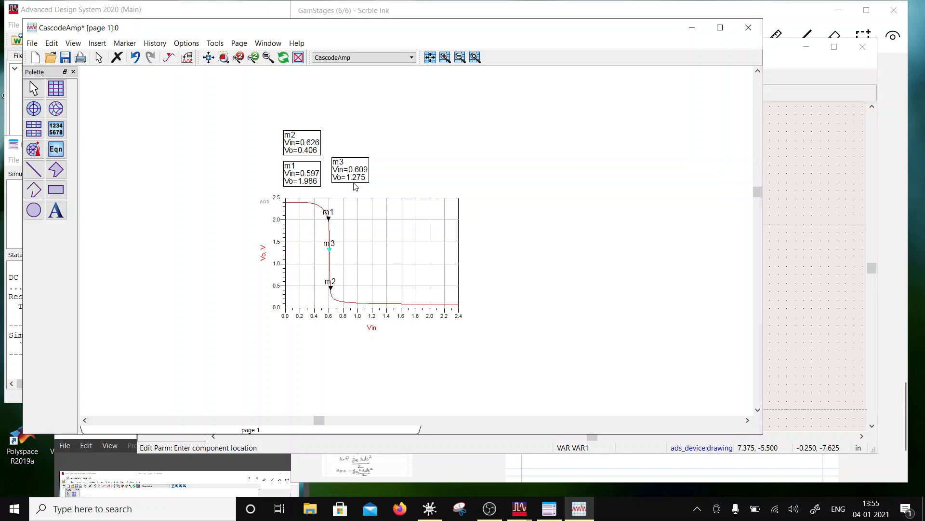
pyautogui.click(475, 11)
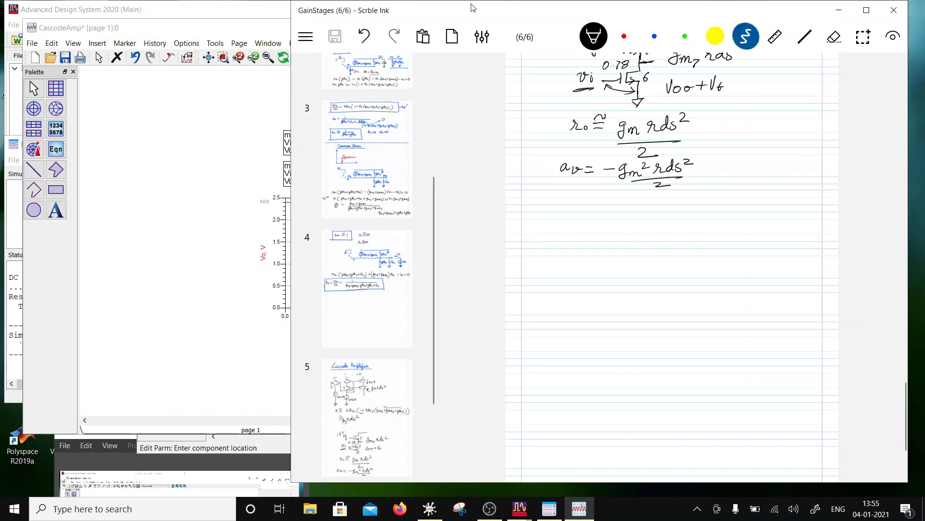
pyautogui.moveTo(525, 509)
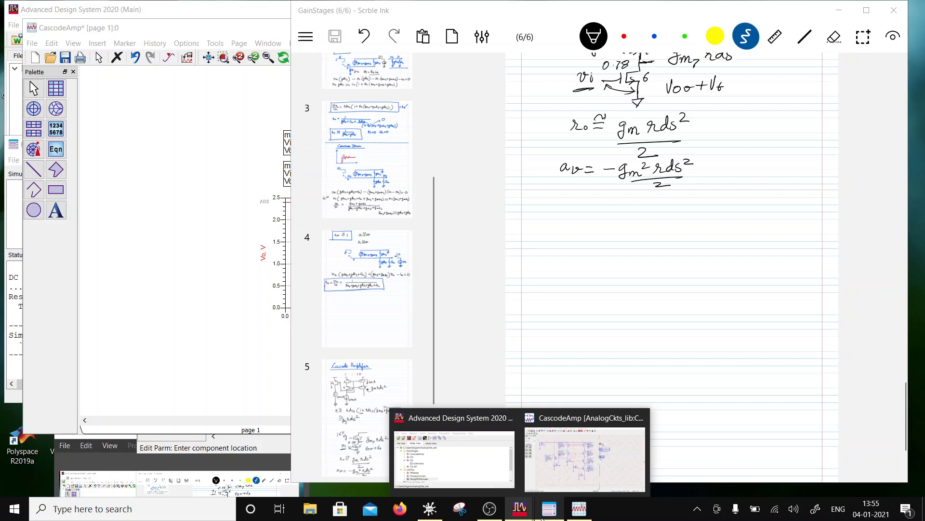
pyautogui.click(585, 455)
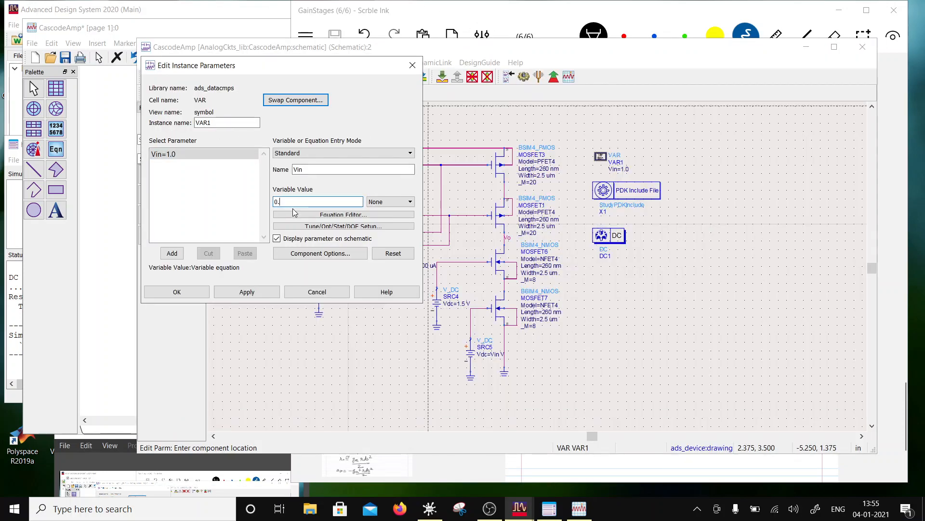
pyautogui.write('609')
pyautogui.click(232, 295)
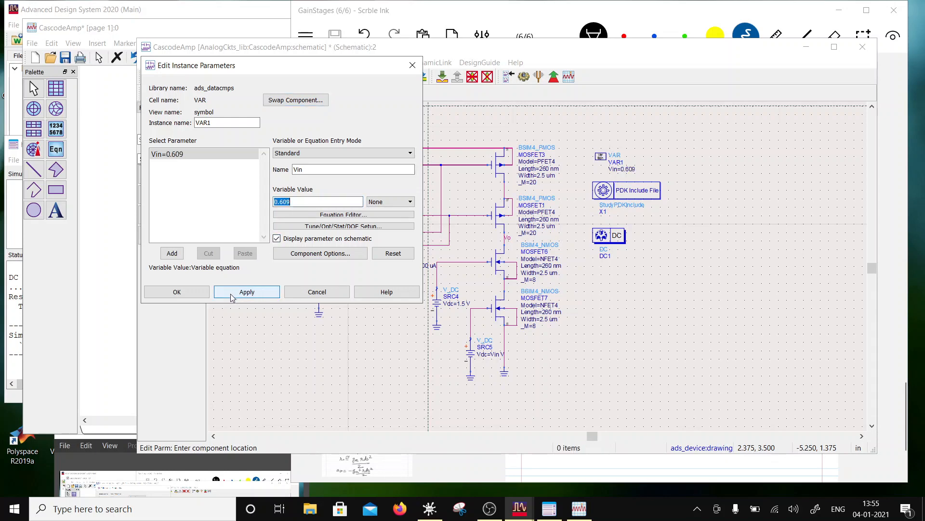
pyautogui.click(203, 293)
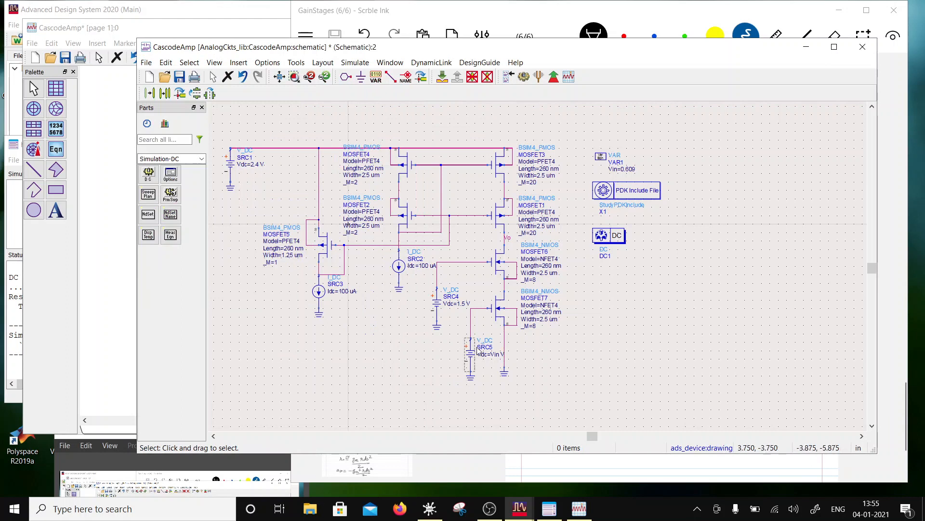
pyautogui.click(180, 76)
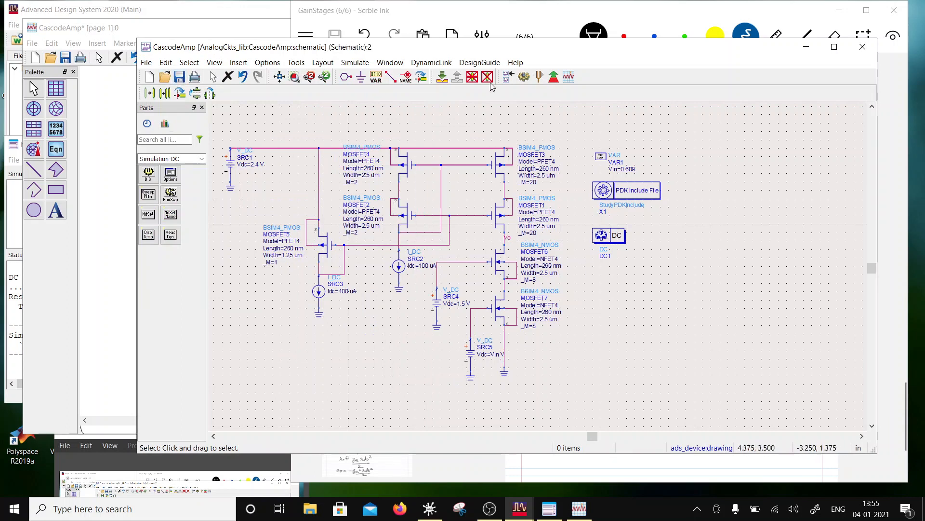
# - Save and close the CascodeAmp data display, and return to the schematic
pyautogui.moveTo(495, 50); pyautogui.dragTo(498, 219)
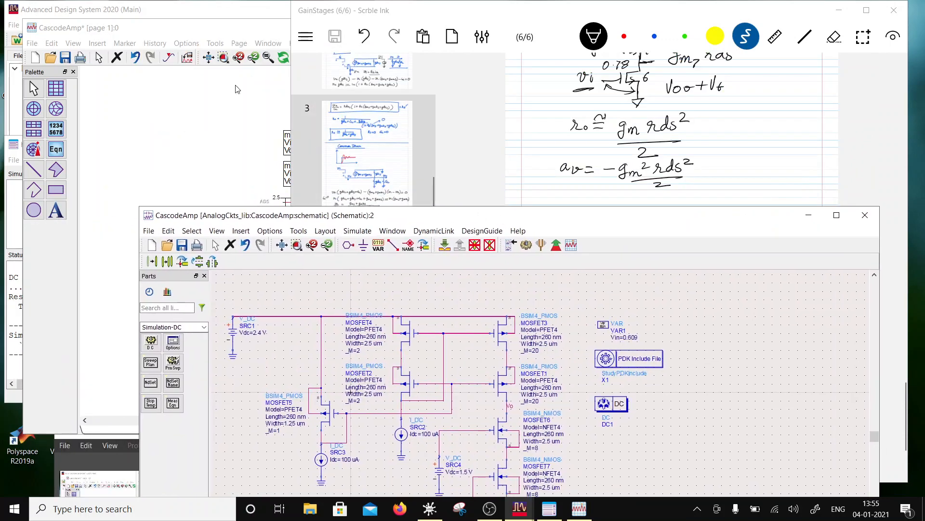
pyautogui.click(236, 89)
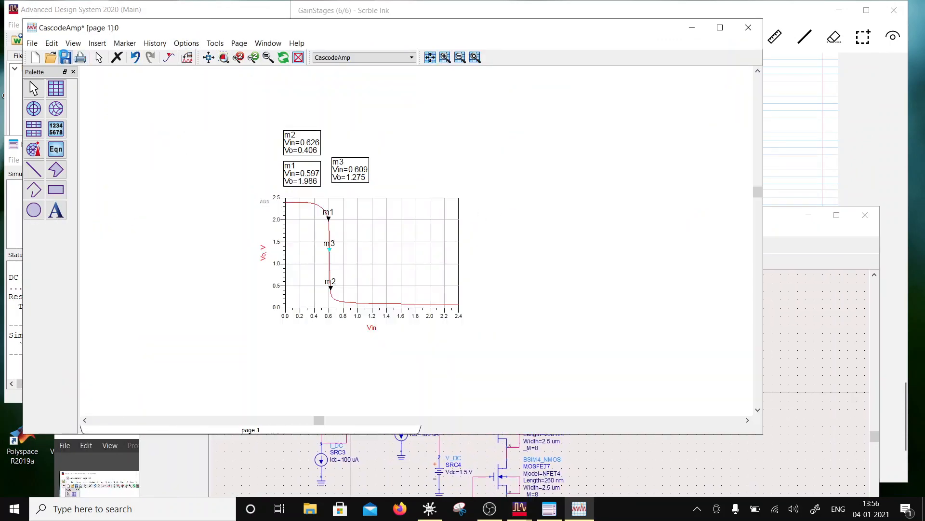
pyautogui.click(65, 57)
pyautogui.click(749, 28)
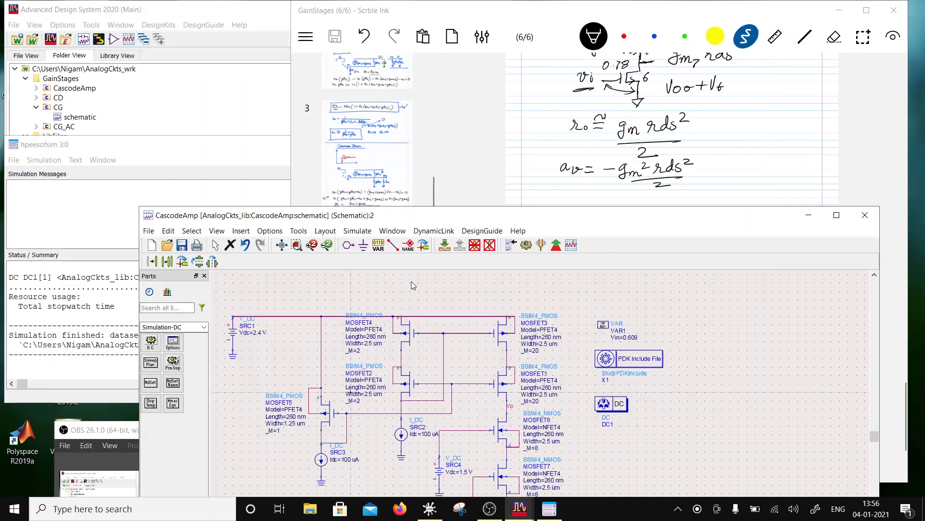
pyautogui.moveTo(379, 220); pyautogui.dragTo(383, 58)
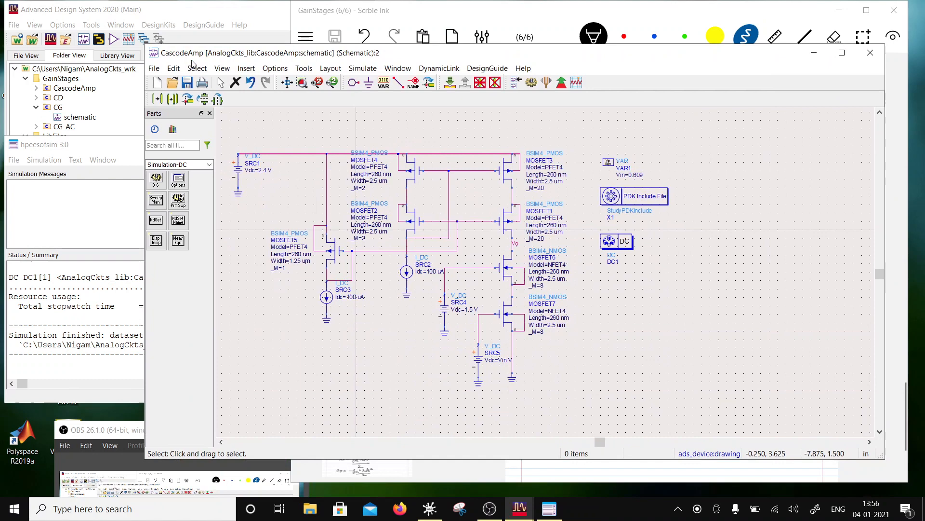
# - Save the design as a new cell named CascodeAmpAC in AnalogCkts_lib
pyautogui.click(154, 68)
pyautogui.click(177, 140)
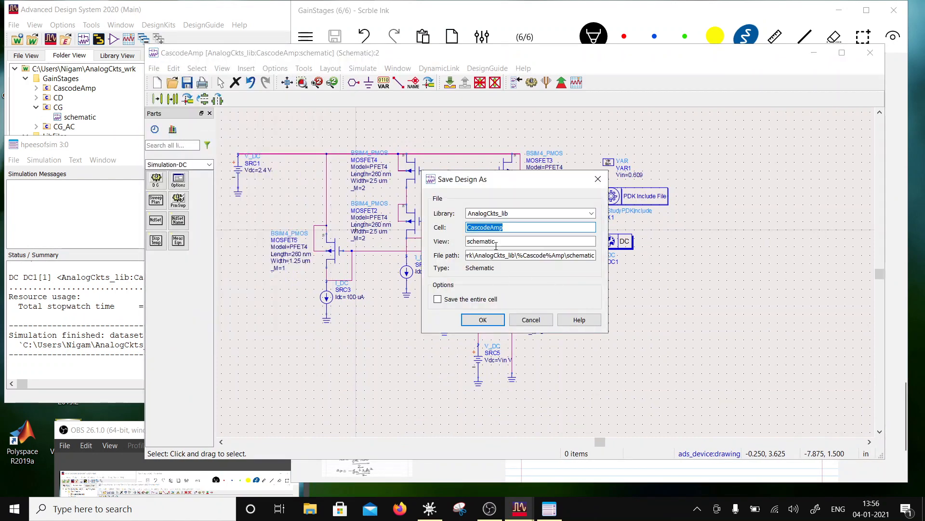
pyautogui.click(504, 229)
pyautogui.write('AC')
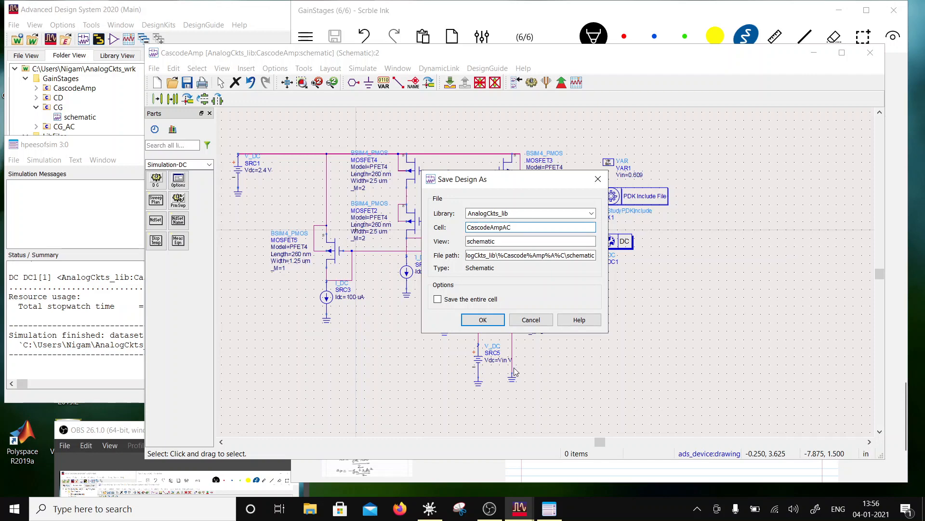
pyautogui.click(482, 321)
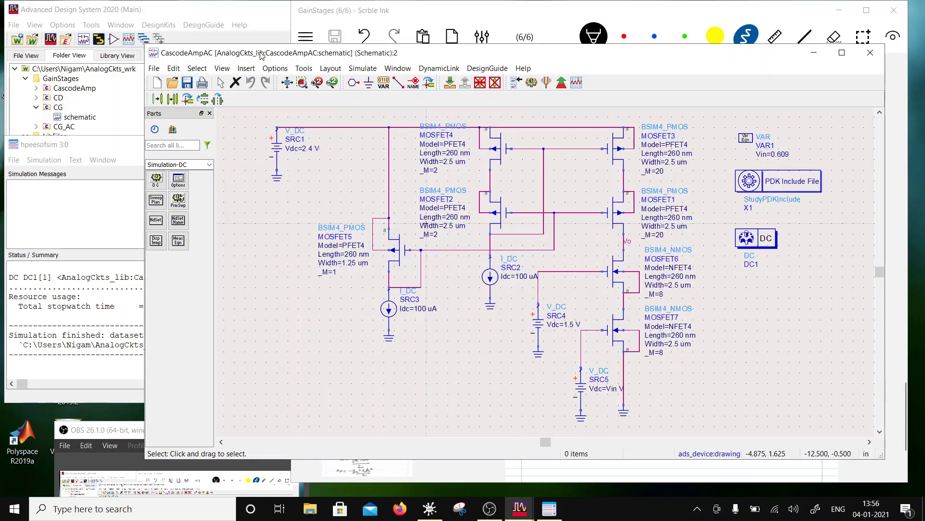
# - Replace the DC source SRC5 at MOSFET7's gate with a V_AC source from the Sources-Freq Domain palette
pyautogui.moveTo(261, 55); pyautogui.dragTo(217, 23)
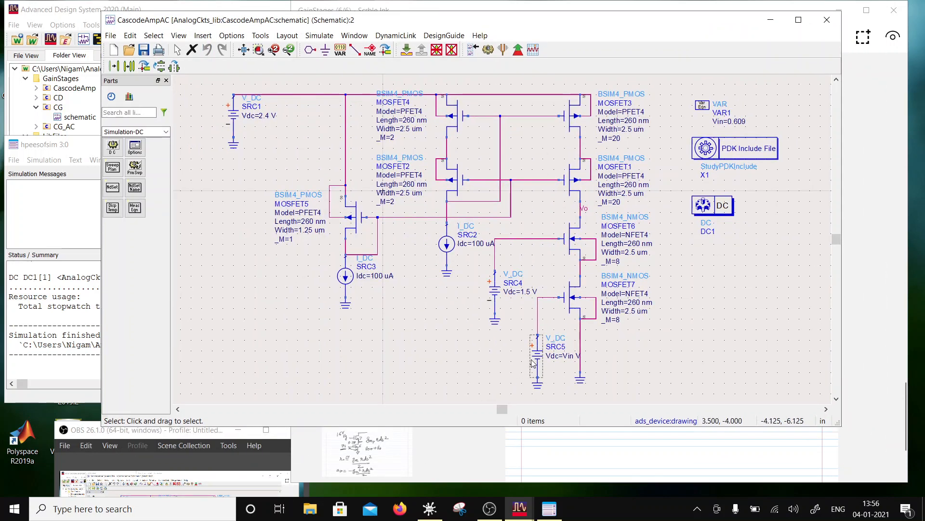
pyautogui.click(533, 363)
pyautogui.press('Delete')
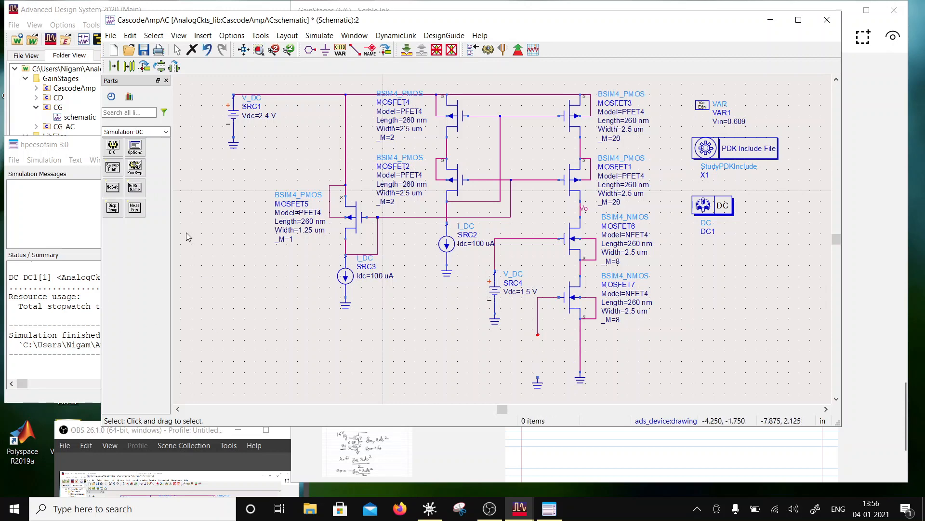
pyautogui.click(166, 131)
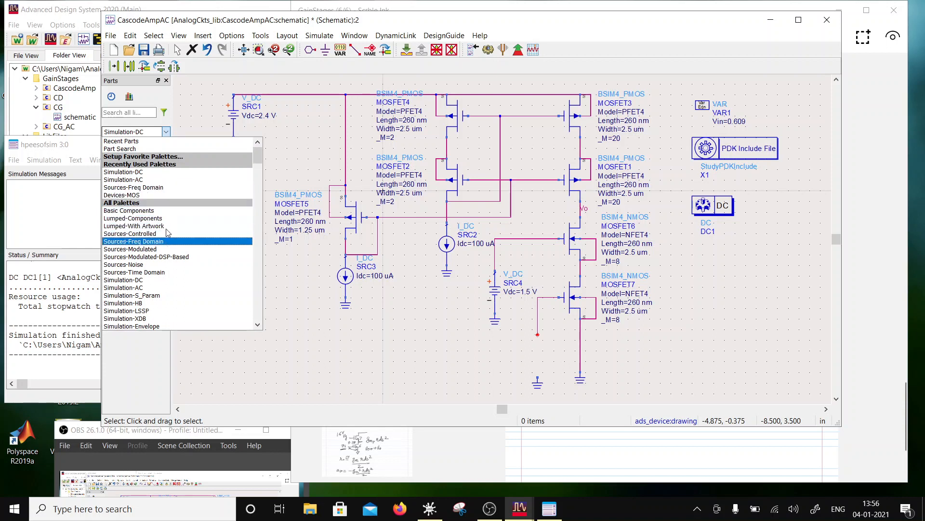
pyautogui.click(159, 187)
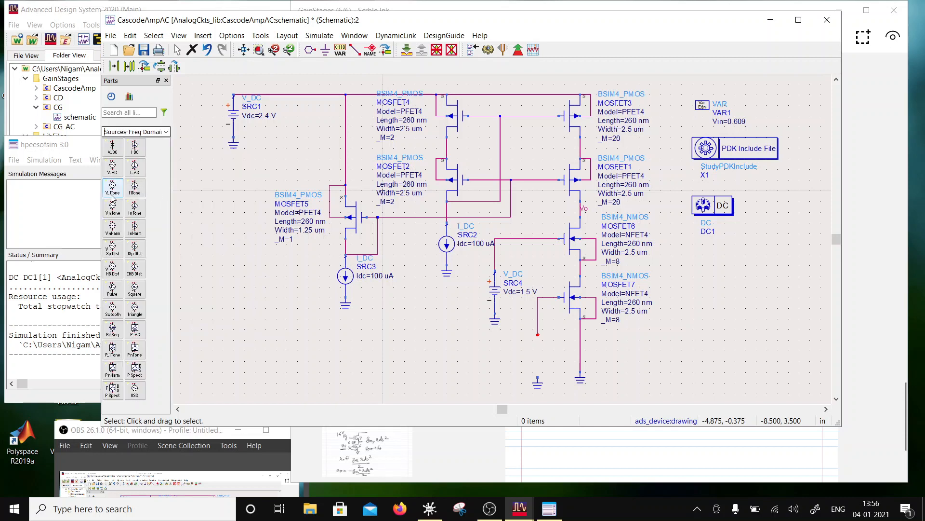
pyautogui.click(113, 168)
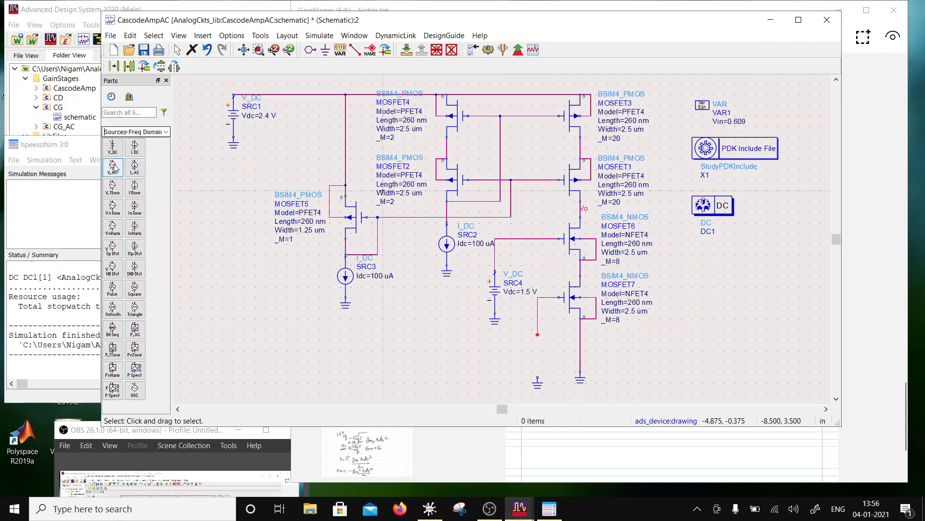
pyautogui.click(538, 334)
pyautogui.press('Escape')
# - Set the Vdc parameter of the new V_AC source to Vin with the unit V
pyautogui.doubleClick(537, 356)
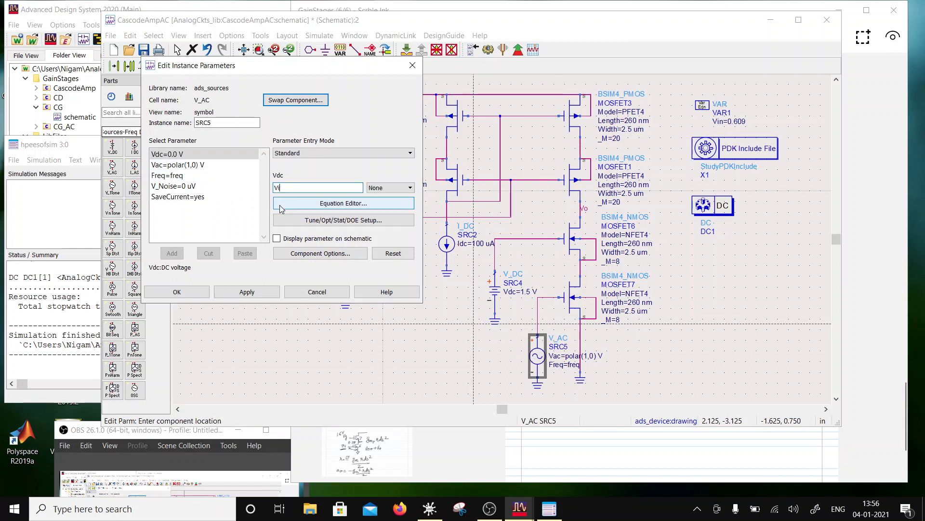
pyautogui.click(409, 188)
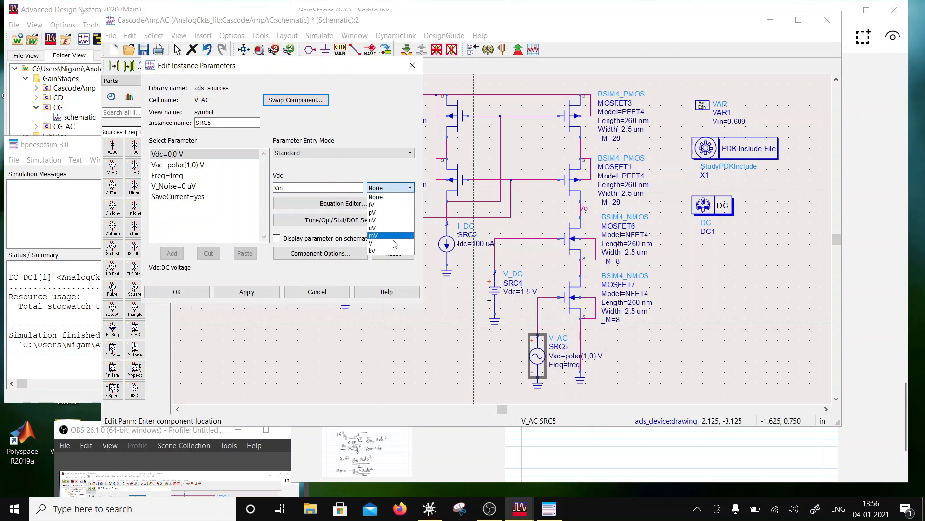
pyautogui.click(369, 246)
pyautogui.click(241, 294)
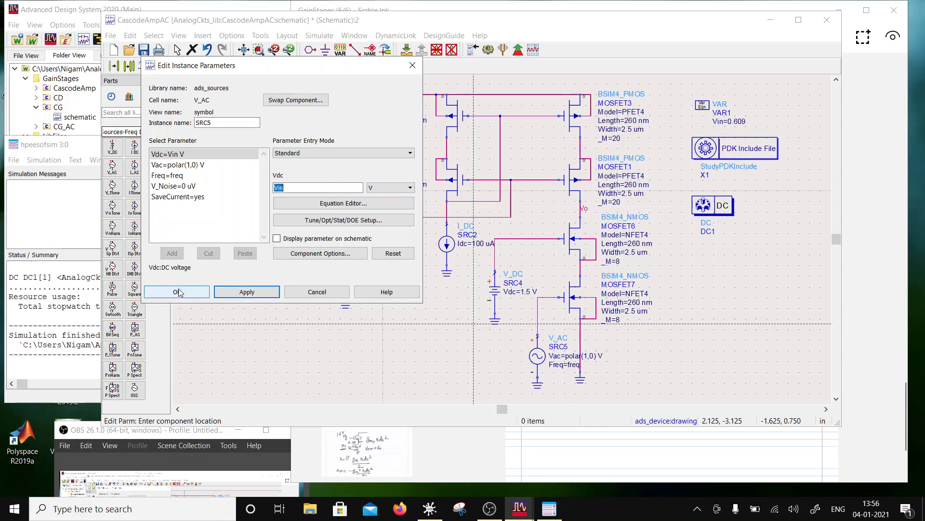
pyautogui.click(178, 292)
# - Replace the DC simulation controller with an AC simulation controller, aligned below the PDK Include File component
pyautogui.click(697, 207)
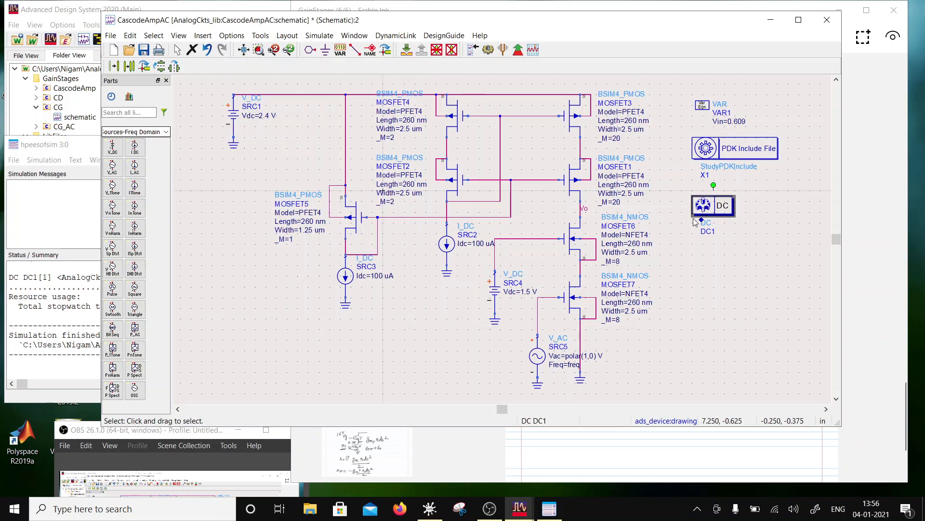
pyautogui.press('Delete')
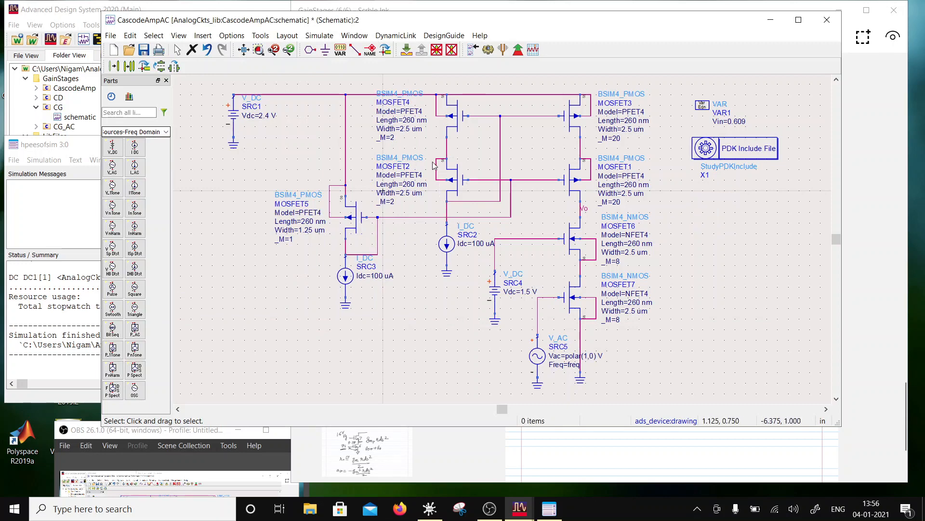
pyautogui.click(166, 132)
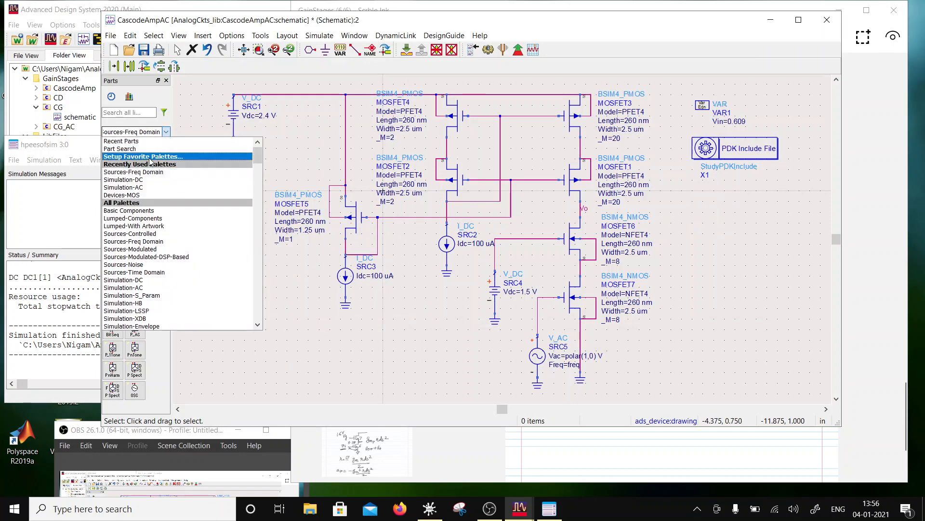
pyautogui.click(145, 187)
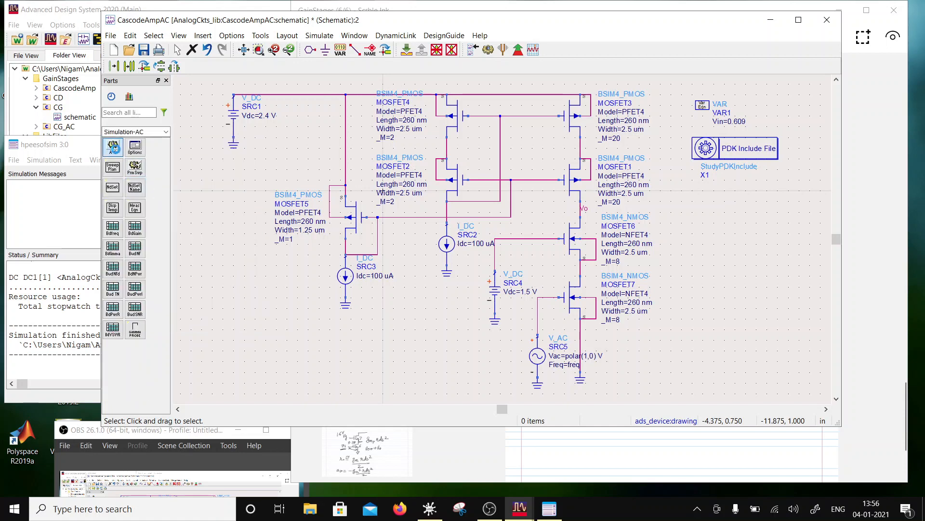
pyautogui.click(114, 147)
pyautogui.click(711, 223)
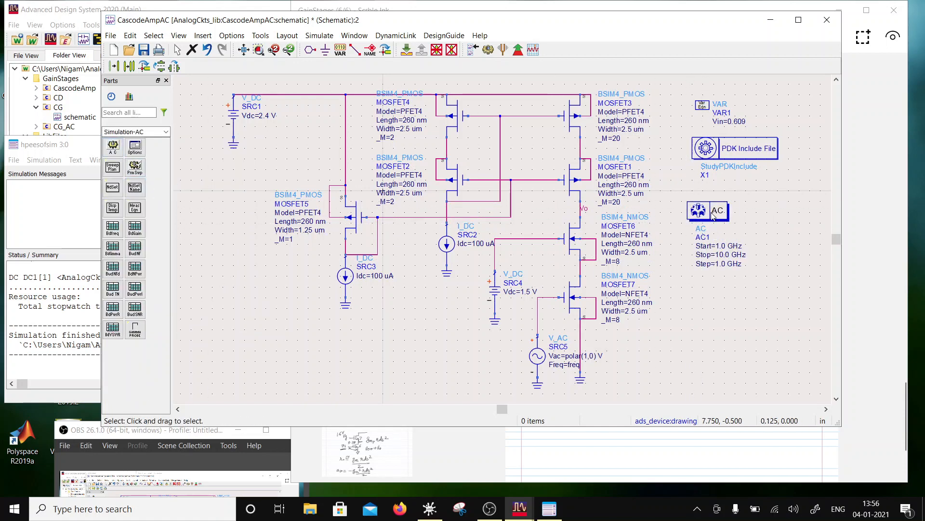
pyautogui.moveTo(714, 217); pyautogui.dragTo(719, 211)
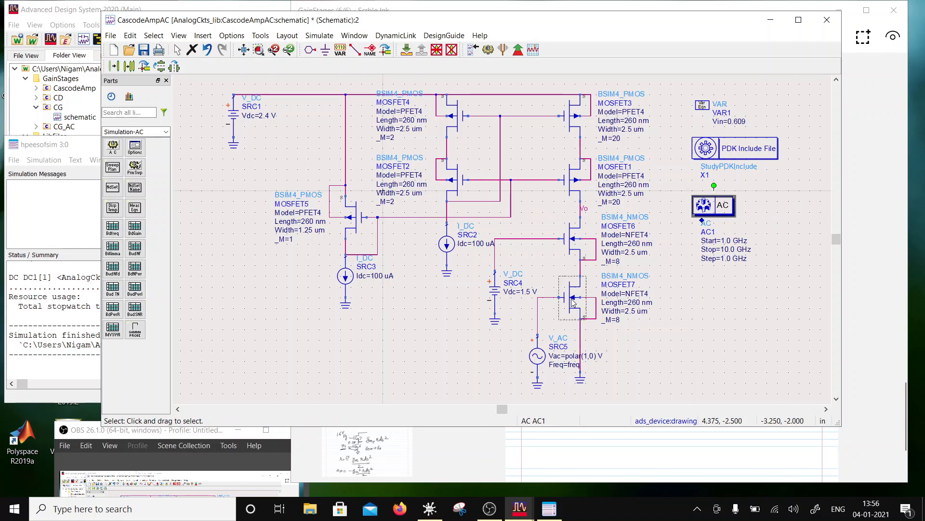
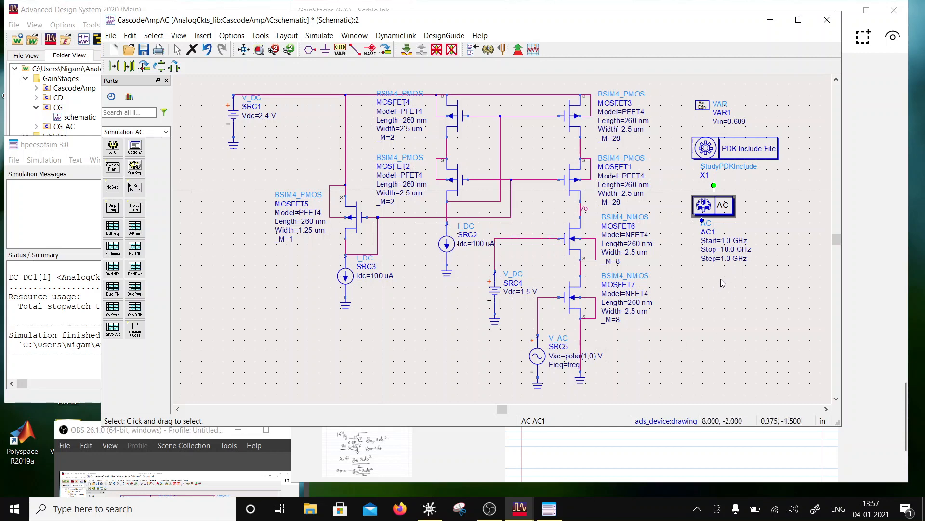
# - Configure the AC simulation controller for a Log sweep from 1.0 Hz to 10.0 GHz with 80 points per decade, and save the schematic
pyautogui.doubleClick(713, 212)
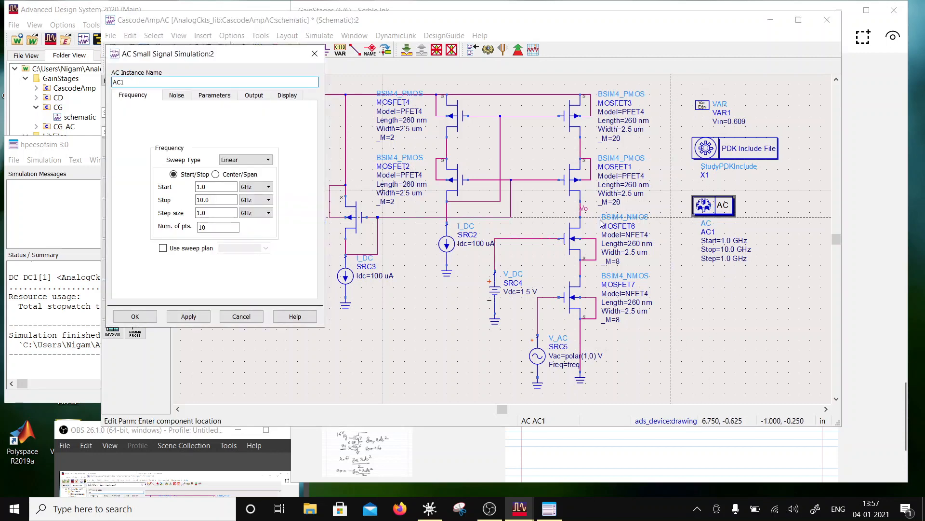
pyautogui.click(244, 161)
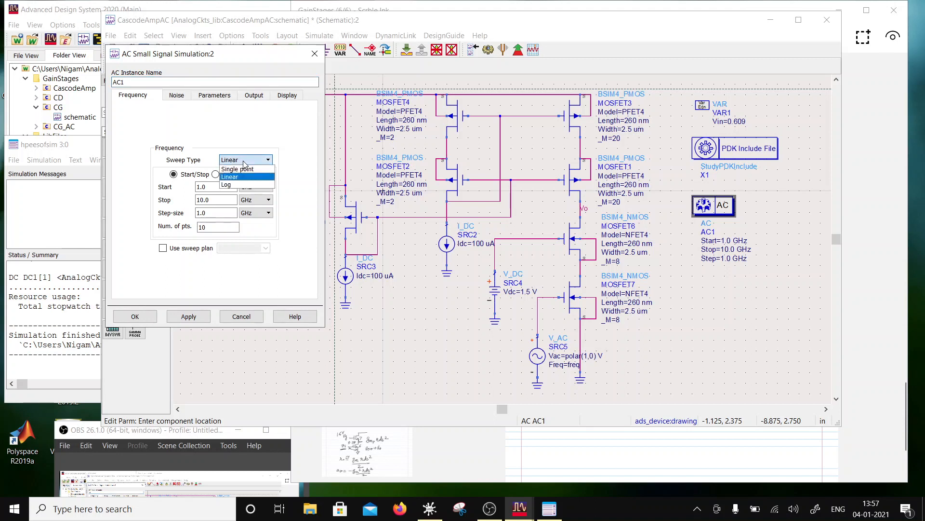
pyautogui.click(227, 184)
pyautogui.click(253, 187)
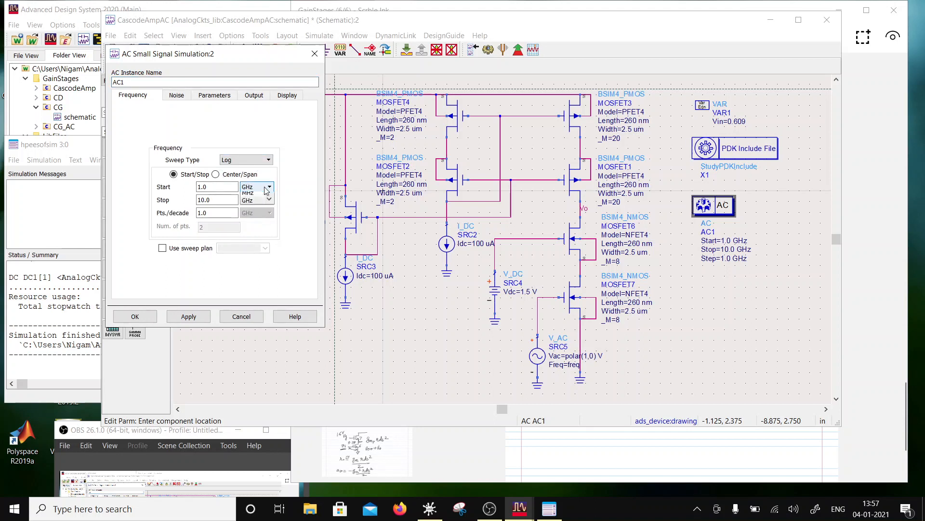
pyautogui.click(248, 204)
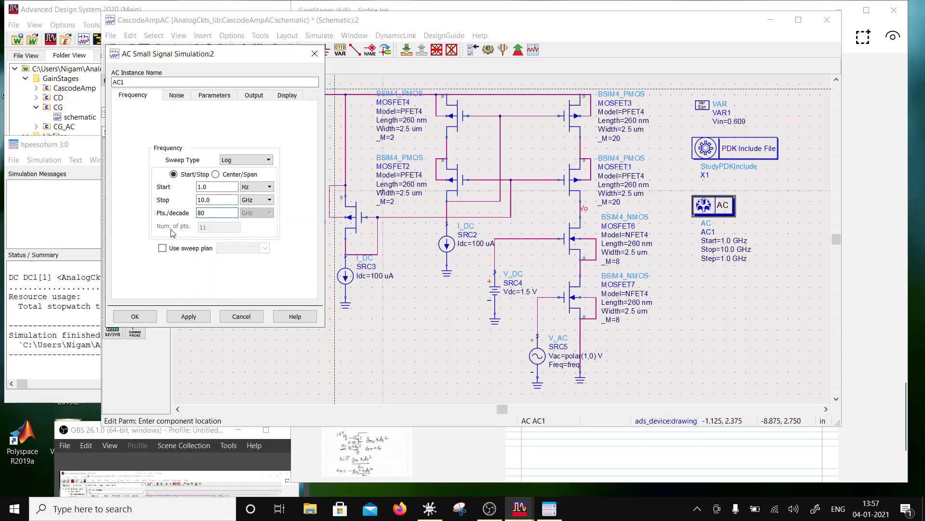
pyautogui.click(286, 96)
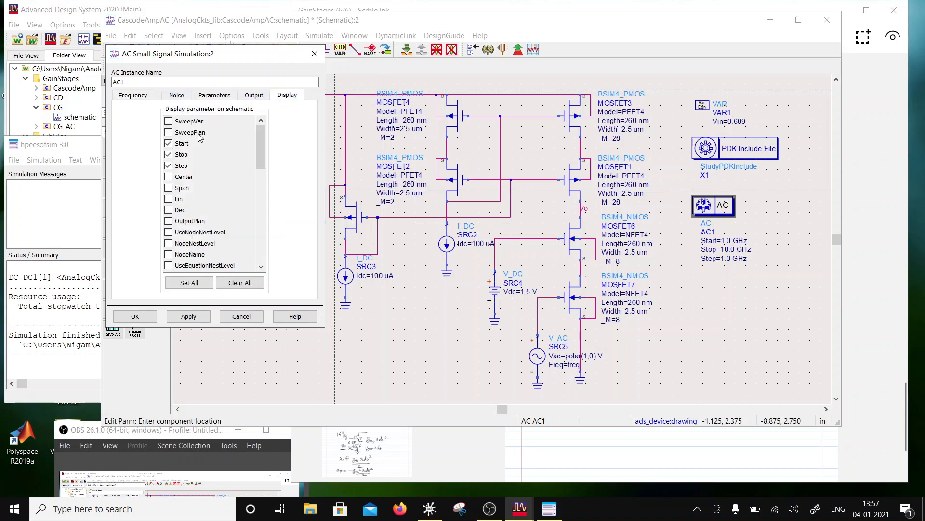
pyautogui.click(140, 317)
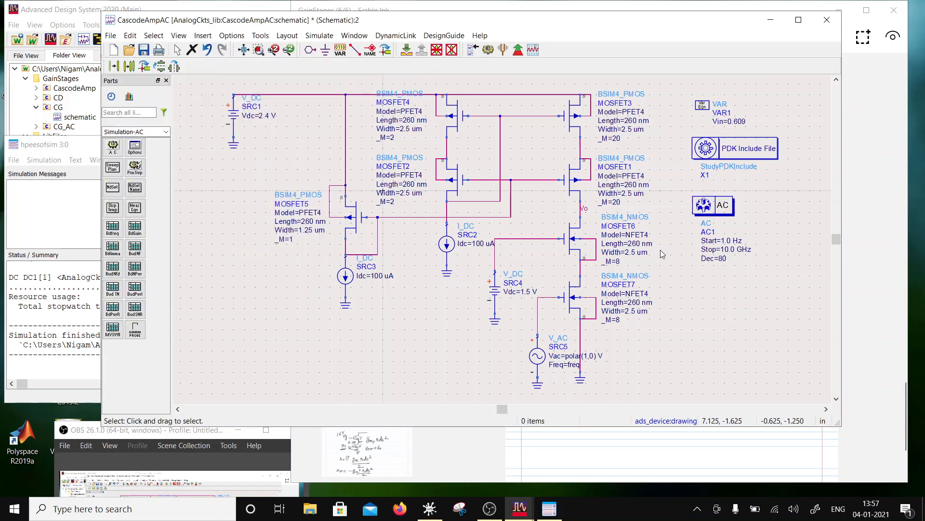
pyautogui.click(144, 49)
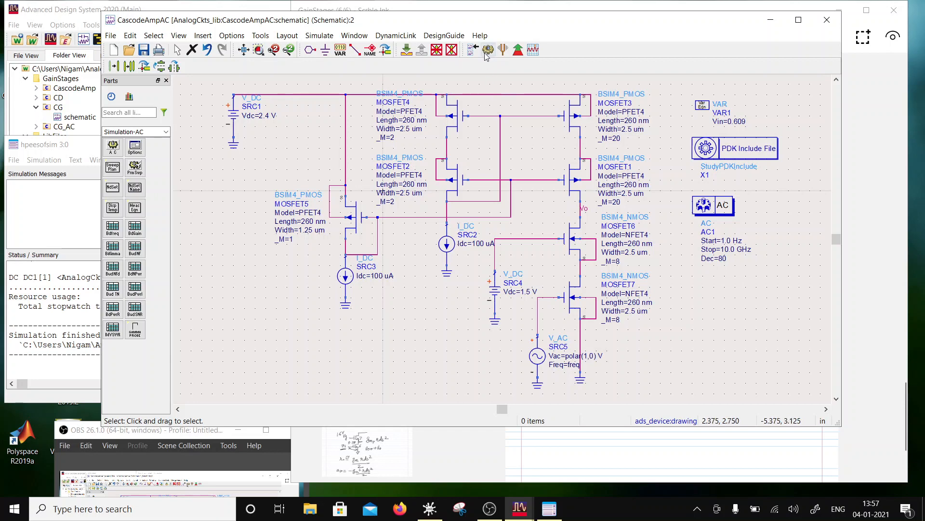
# - Show the Vdc parameter of the V_AC source SRC5 on the schematic and save the design
pyautogui.doubleClick(540, 354)
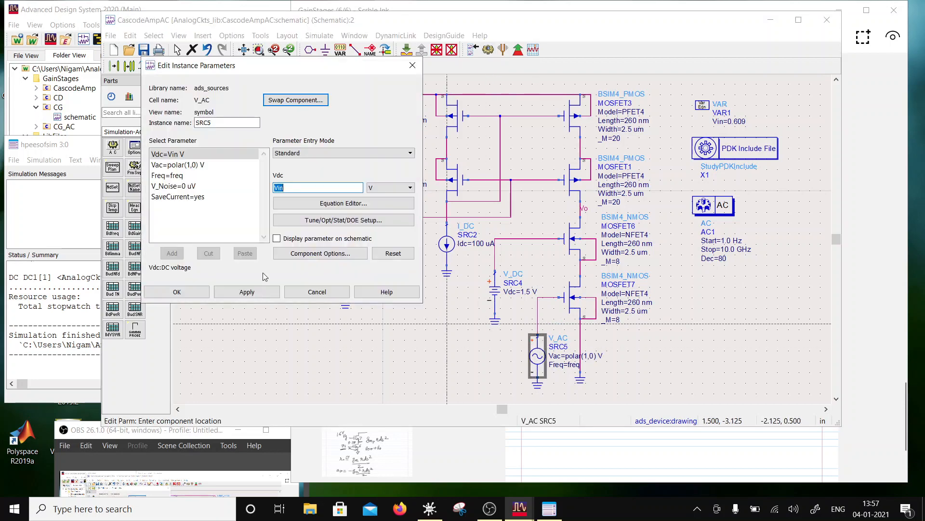
pyautogui.click(276, 238)
pyautogui.click(183, 293)
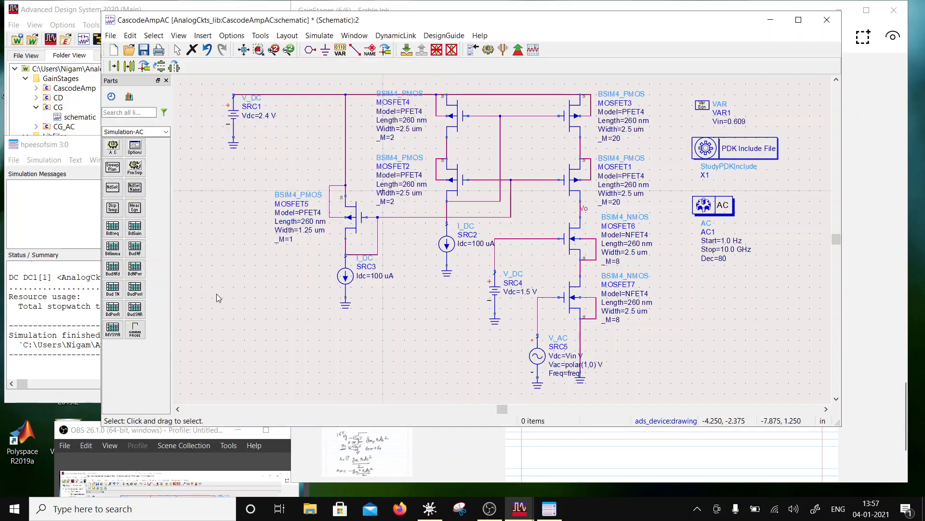
pyautogui.click(145, 50)
# - Run the AC simulation and plot Vo in dB on a rectangular plot
pyautogui.click(490, 51)
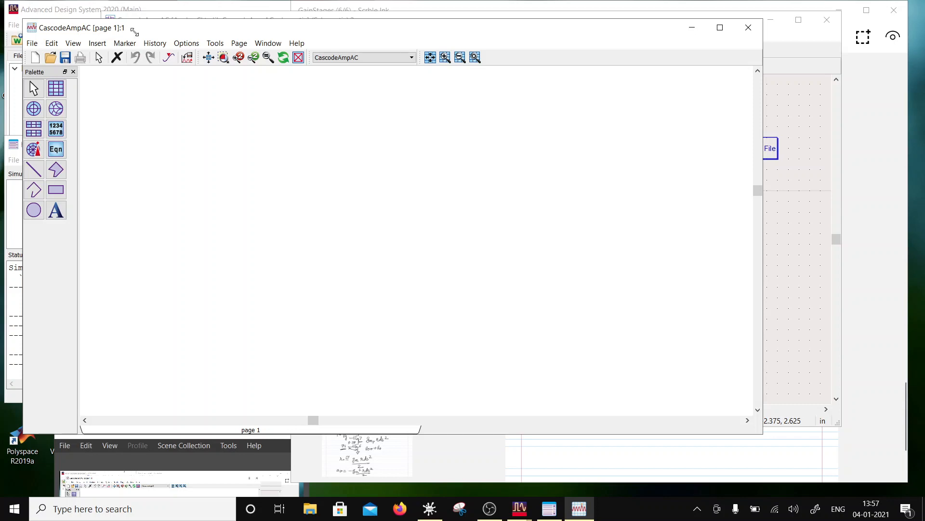
pyautogui.click(56, 94)
pyautogui.click(277, 166)
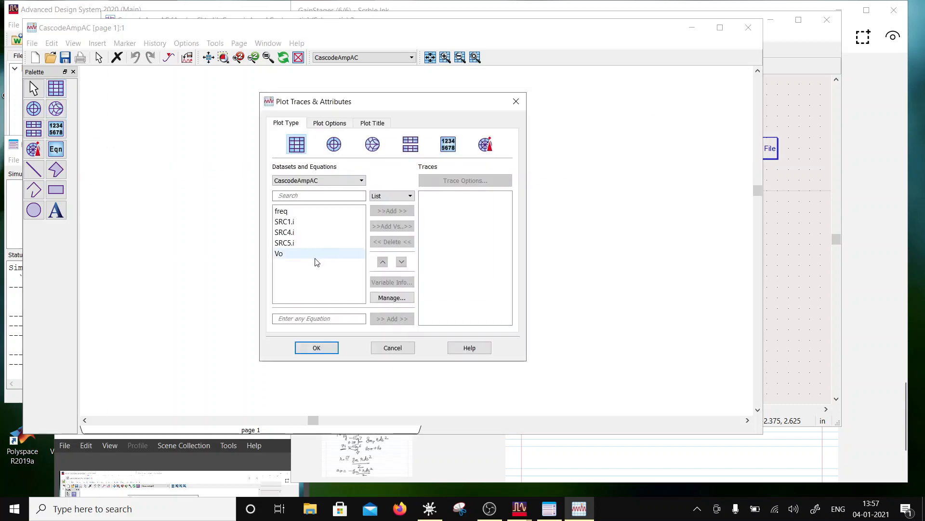
pyautogui.click(295, 254)
pyautogui.click(404, 215)
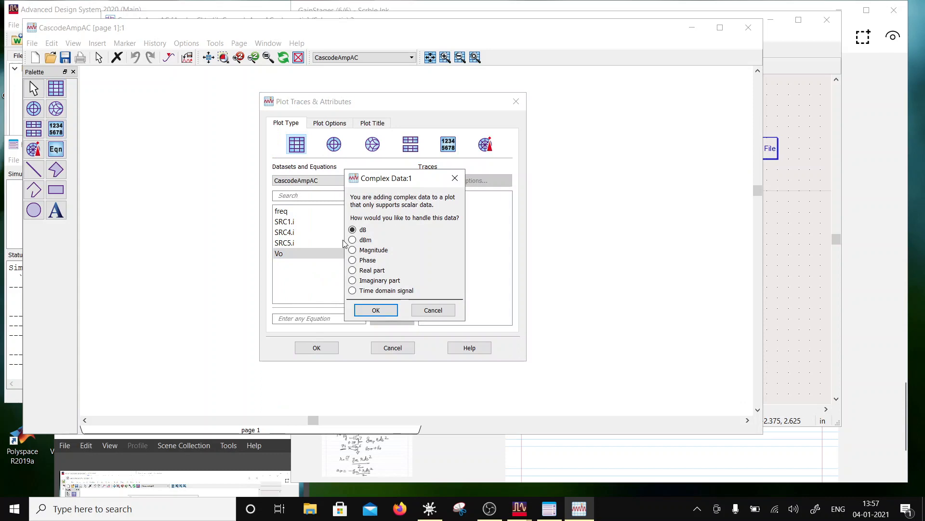
pyautogui.click(365, 316)
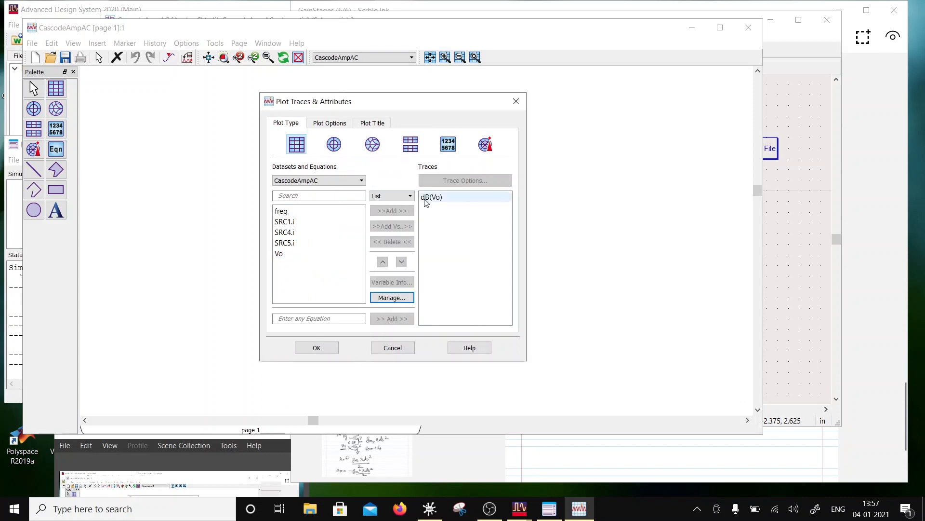
pyautogui.click(332, 342)
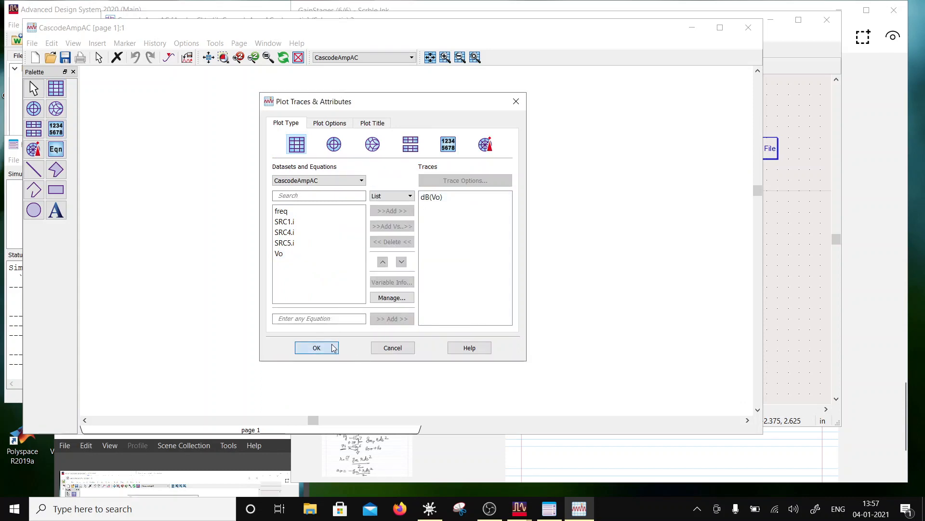
# - Set the X axis of the dB(Vo) plot to a Log scale
pyautogui.doubleClick(369, 247)
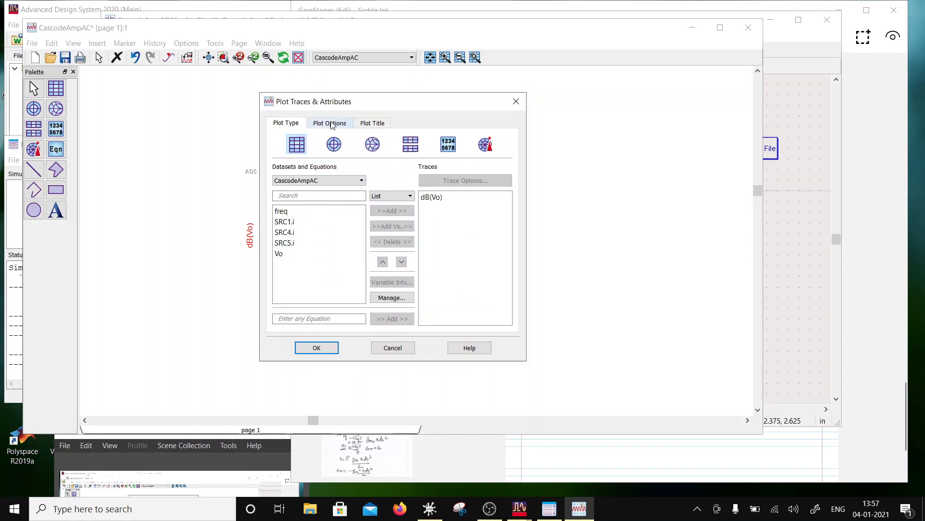
pyautogui.click(332, 125)
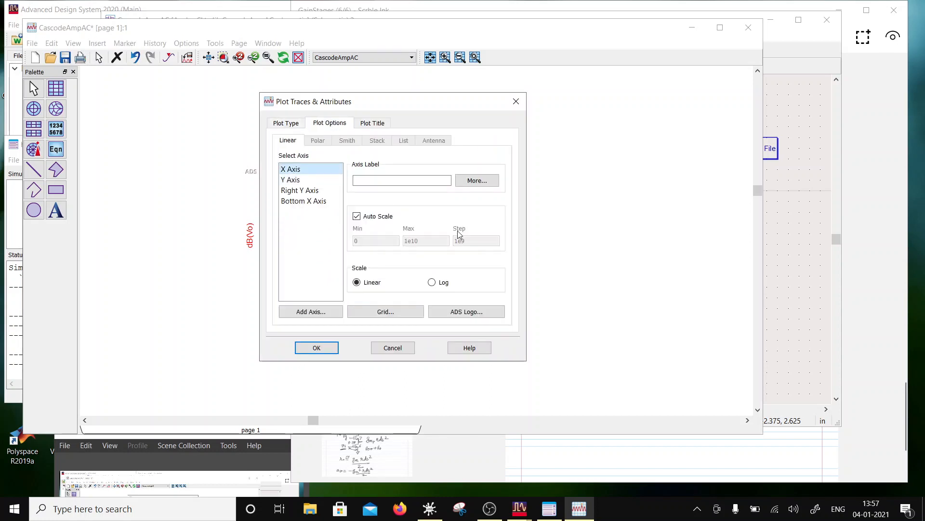
pyautogui.click(431, 282)
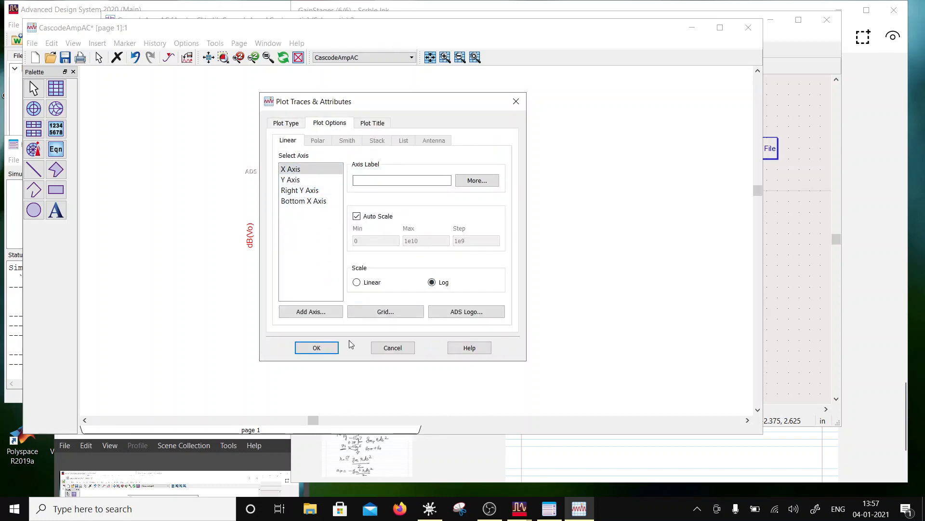
pyautogui.click(331, 348)
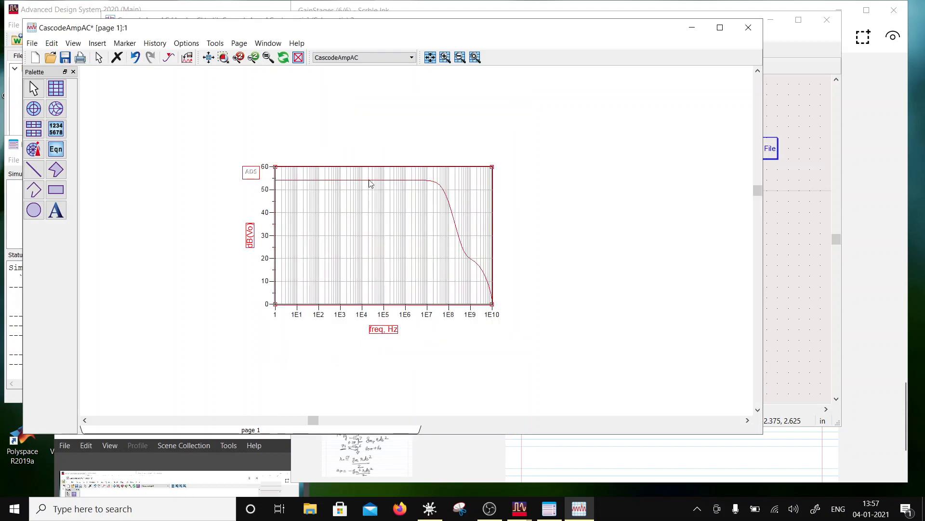
# - Place a marker at about 2.7 Hz on the dB(Vo) trace and set the trace's line thickness to 1.5 points
pyautogui.click(124, 43)
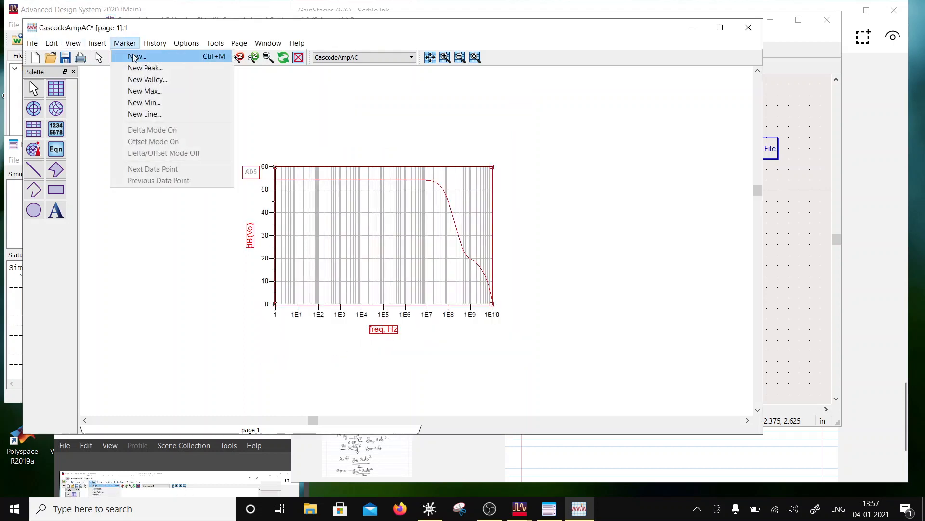
pyautogui.click(134, 57)
pyautogui.click(284, 180)
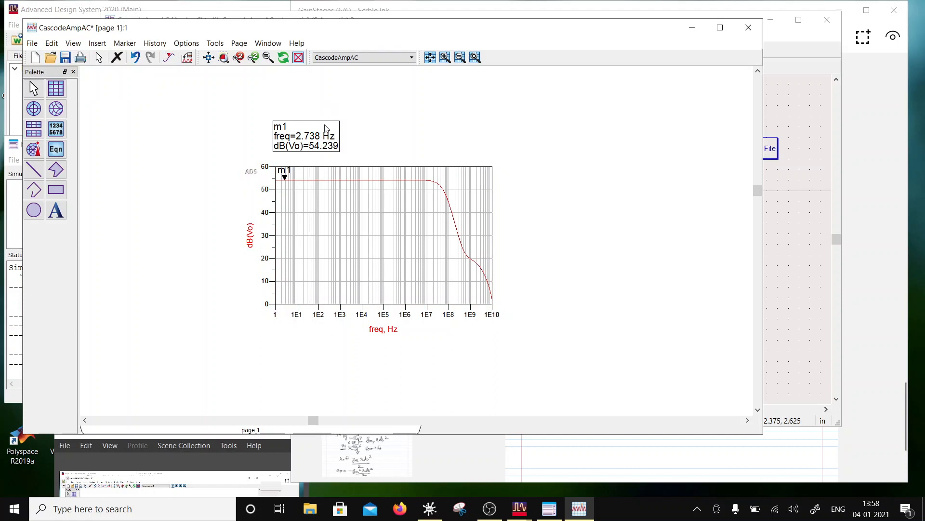
pyautogui.moveTo(314, 141)
pyautogui.mouseDown()
pyautogui.moveTo(332, 136)
pyautogui.moveTo(317, 136)
pyautogui.mouseUp()
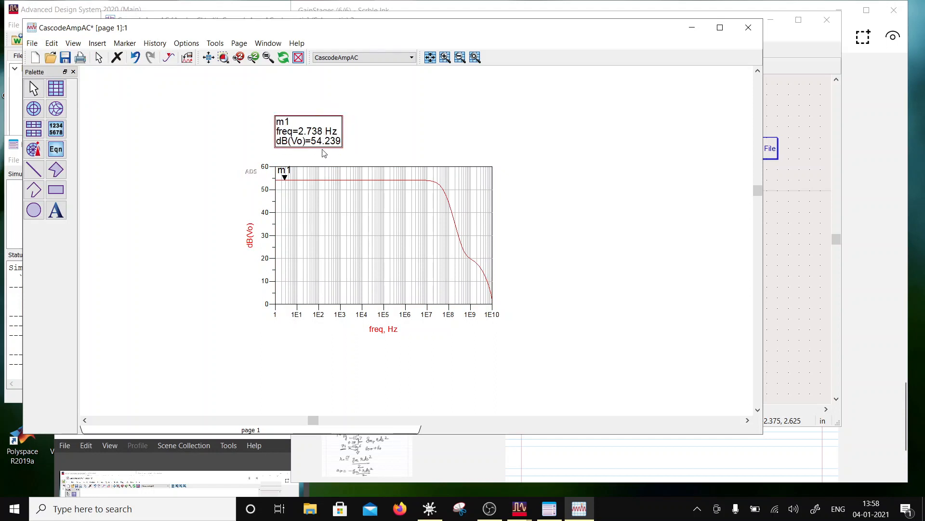
pyautogui.doubleClick(318, 181)
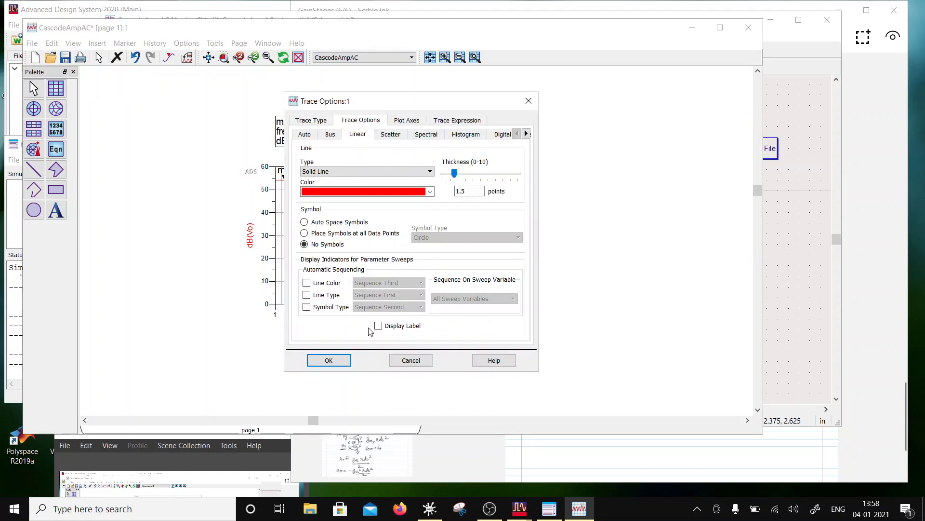
pyautogui.click(325, 361)
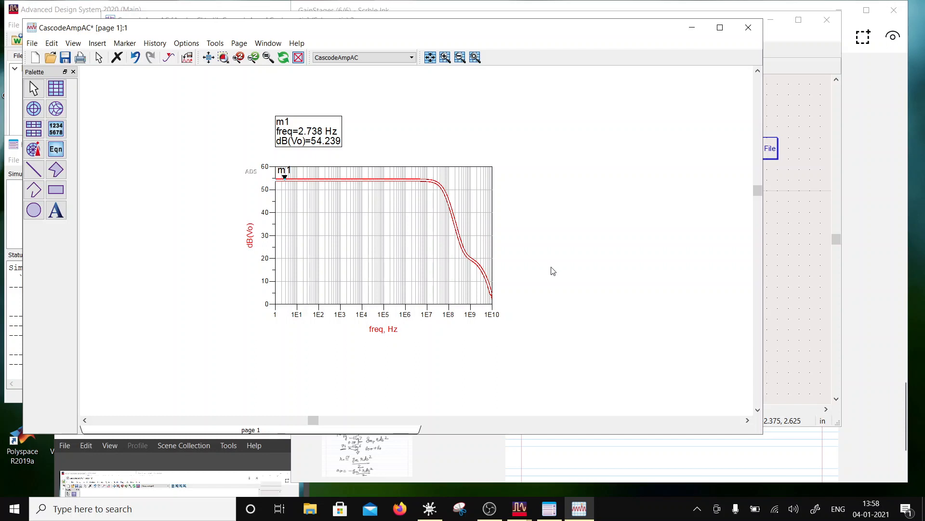
# - Add the phase of Vo as a second trace on the plot and set its line thickness to 1.5 points
pyautogui.doubleClick(288, 226)
pyautogui.click(280, 253)
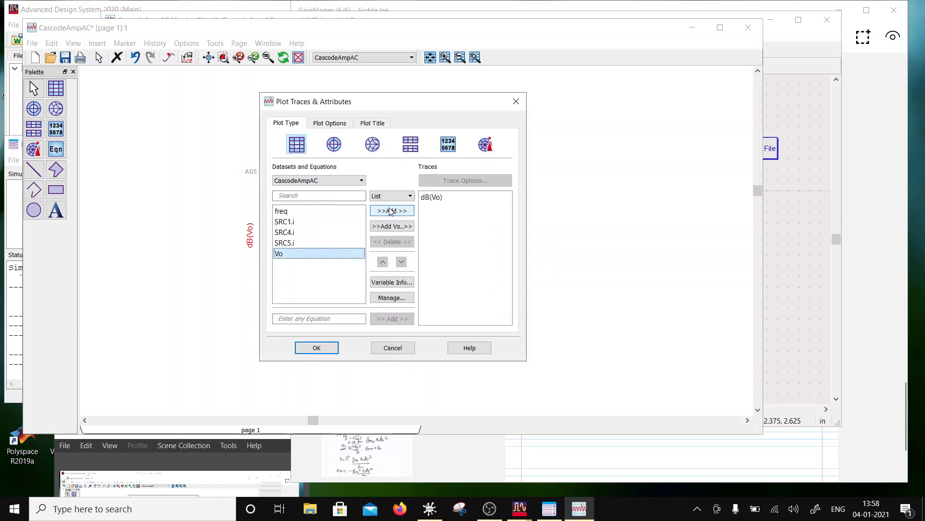
pyautogui.click(392, 211)
pyautogui.click(368, 308)
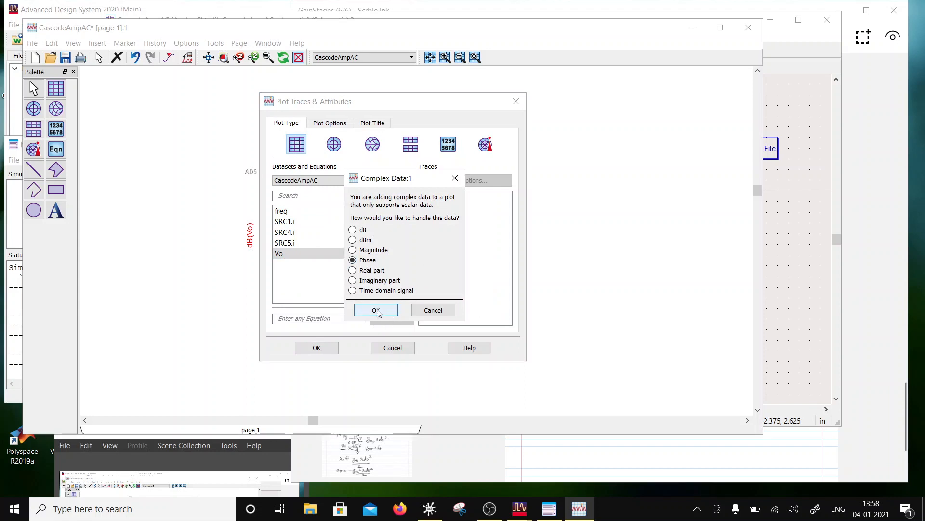
pyautogui.click(329, 349)
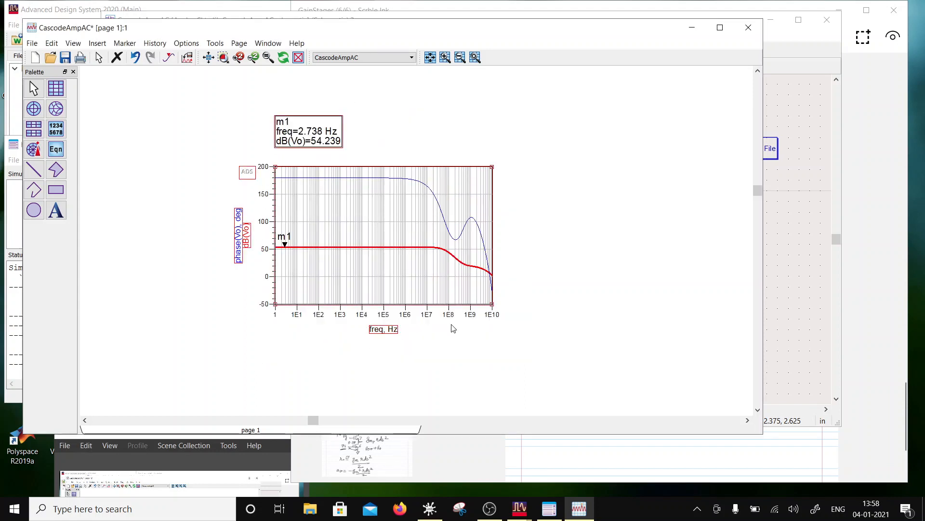
pyautogui.doubleClick(392, 179)
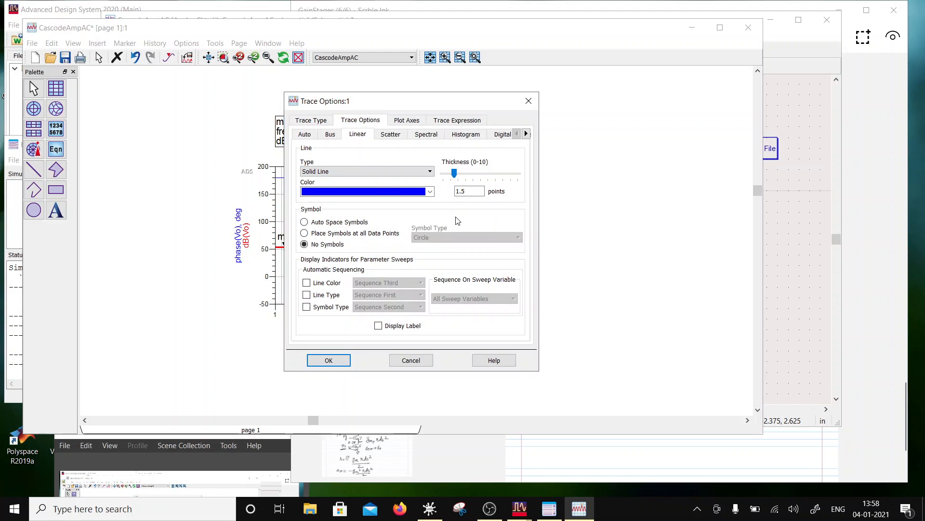
pyautogui.click(328, 360)
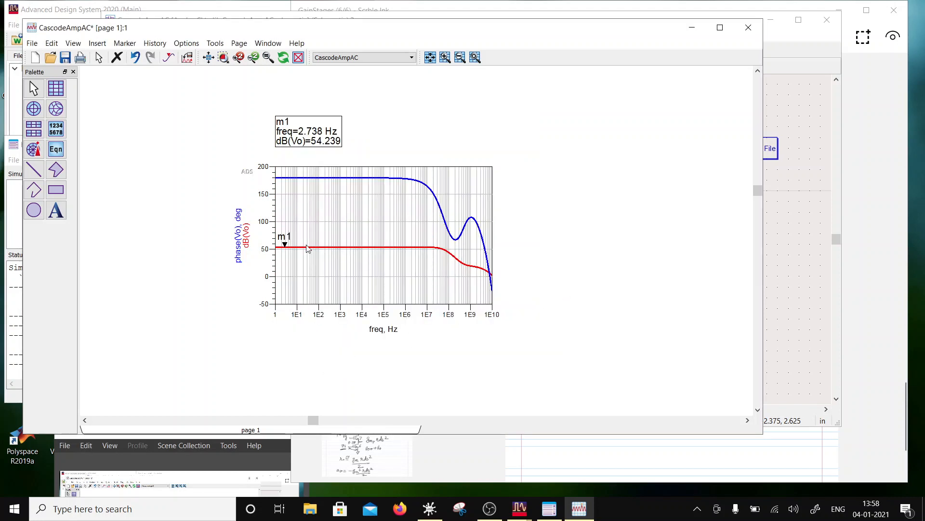
pyautogui.moveTo(489, 275)
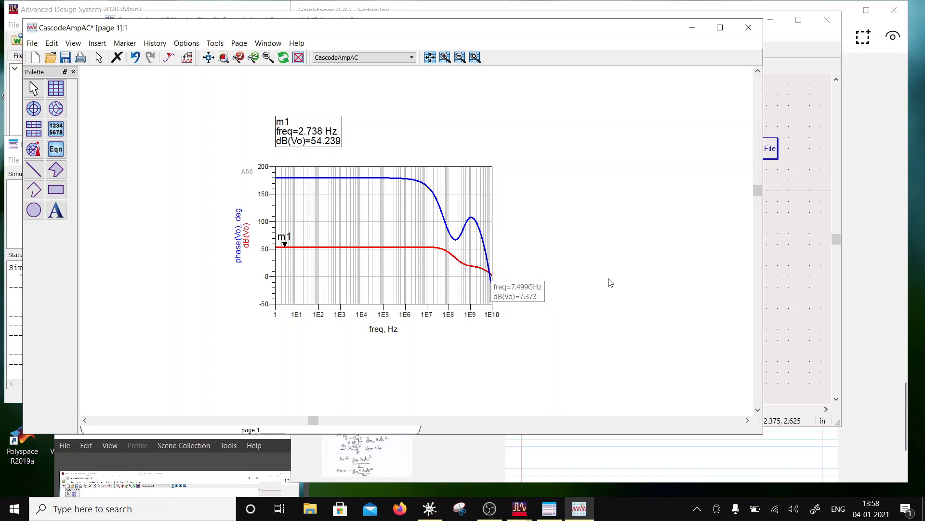
# - Return to the CascodeAmpAC schematic and place a horizontal resistor from the Lumped-Components palette beside the Vo node
pyautogui.click(773, 221)
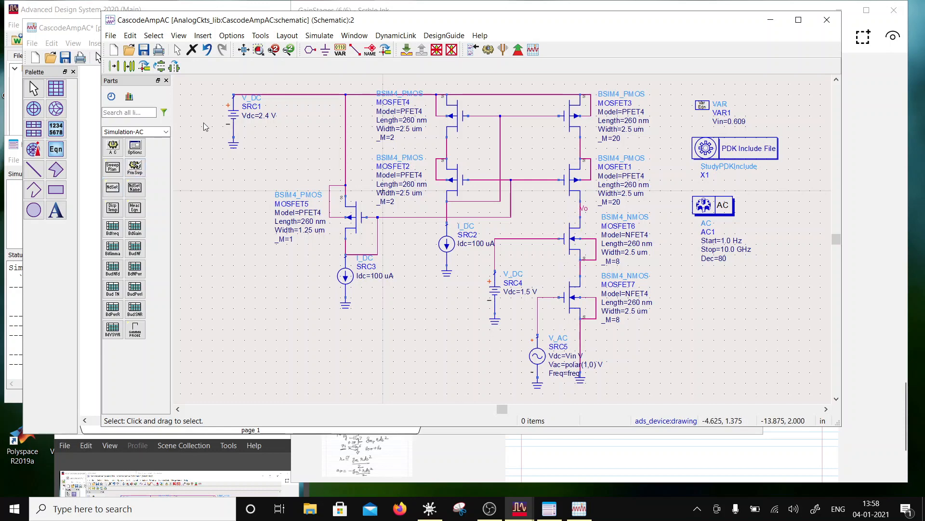
pyautogui.click(165, 132)
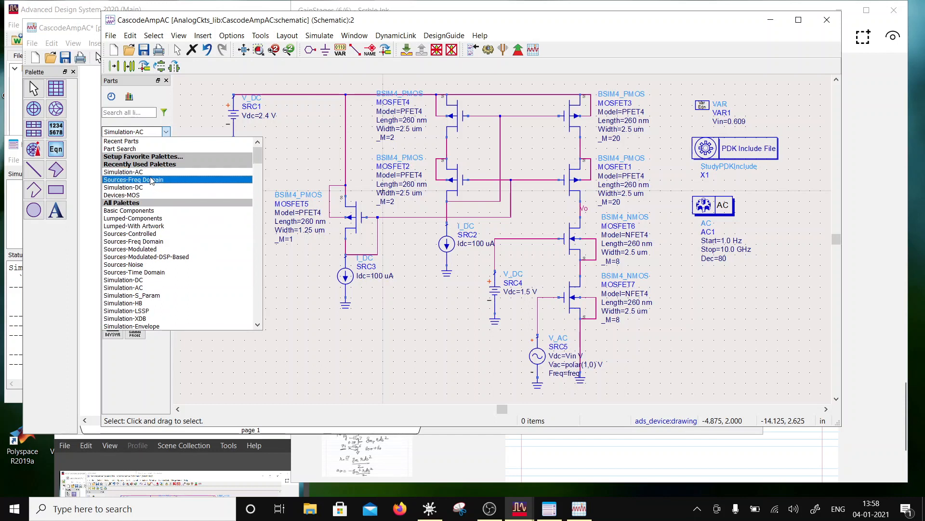
pyautogui.scroll(-1, 173, 205)
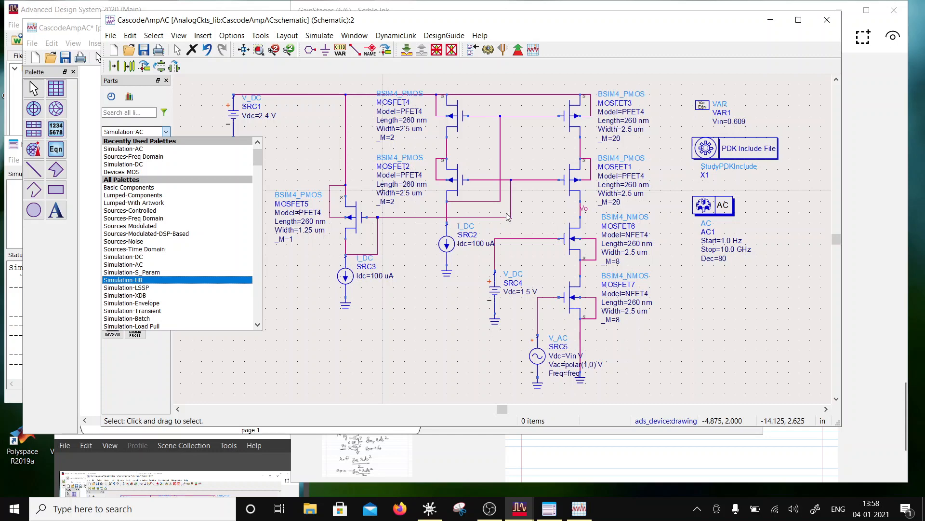
pyautogui.click(146, 196)
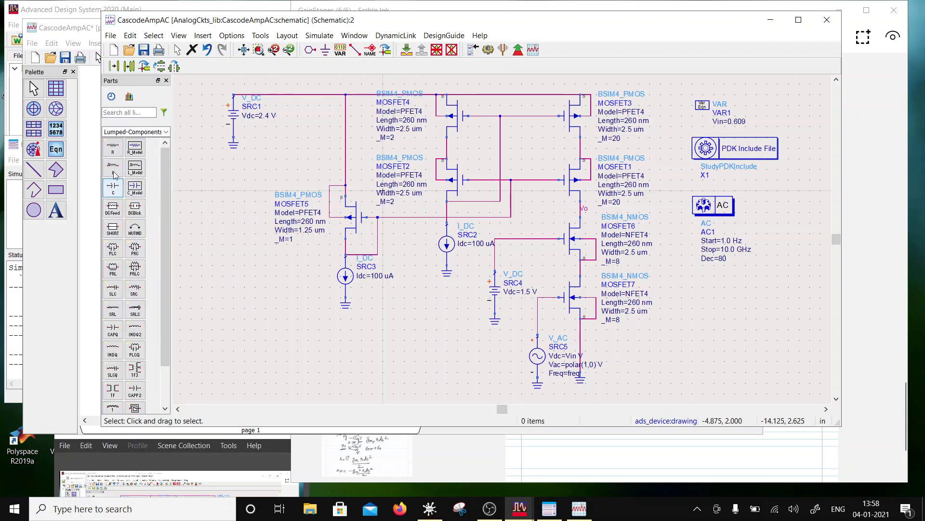
pyautogui.click(113, 147)
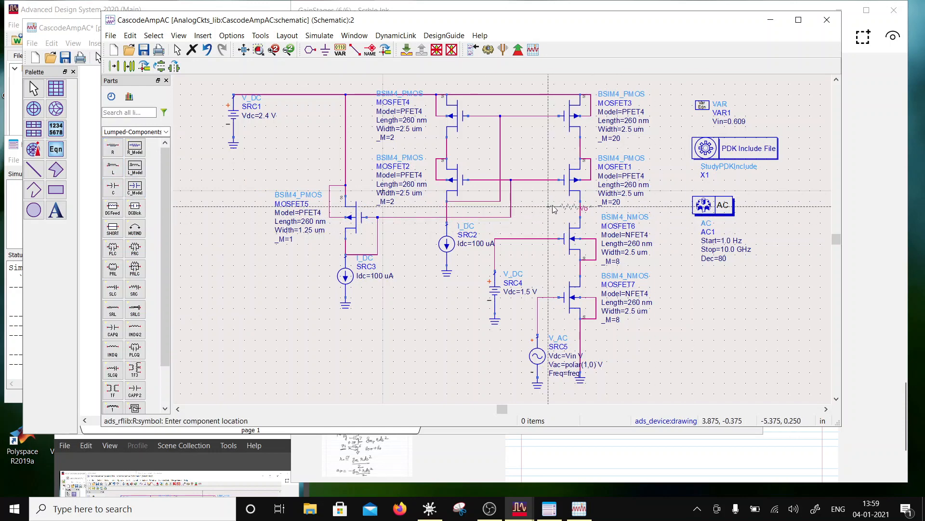
pyautogui.click(646, 208)
pyautogui.press('Escape')
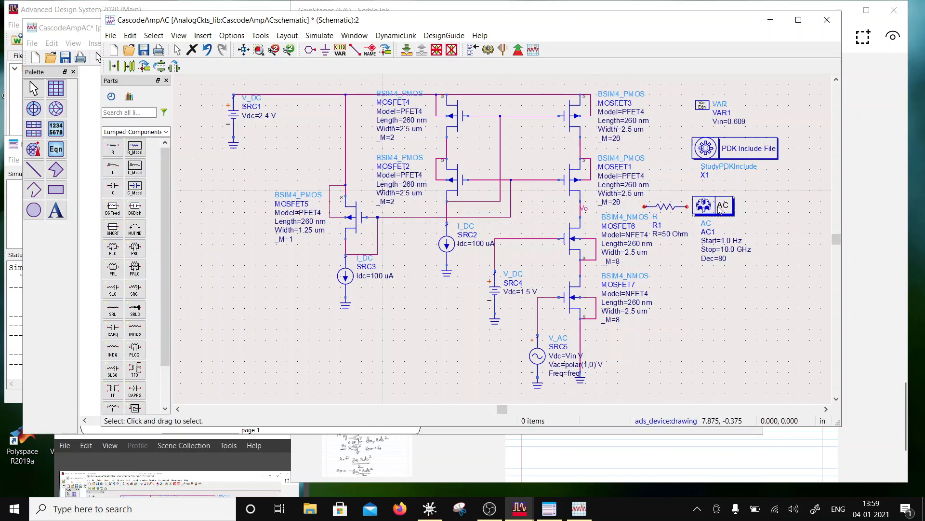
# - Shift the AC controller and the resistor farther from the Vo node, and set the resistor's value to 900 Ohm
pyautogui.moveTo(713, 205); pyautogui.dragTo(771, 210)
pyautogui.moveTo(660, 208); pyautogui.dragTo(692, 208)
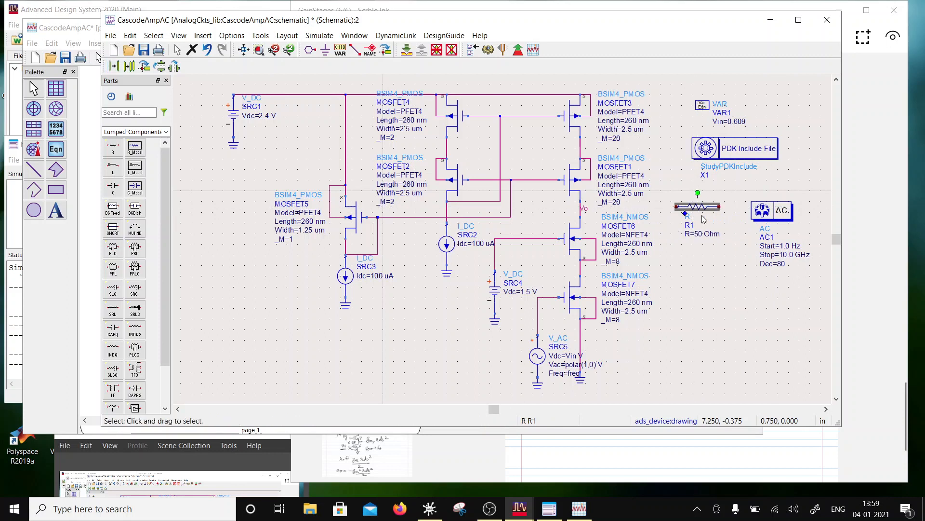
pyautogui.click(699, 234)
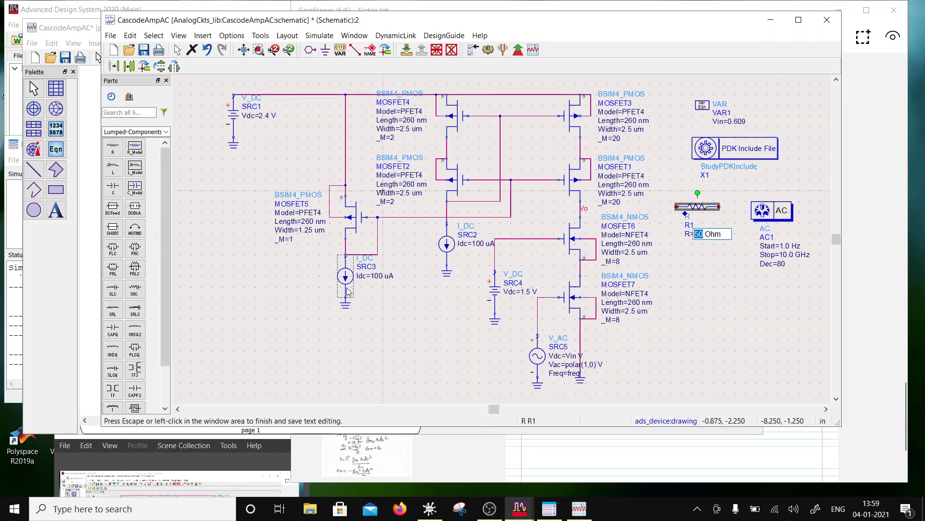
pyautogui.write('900')
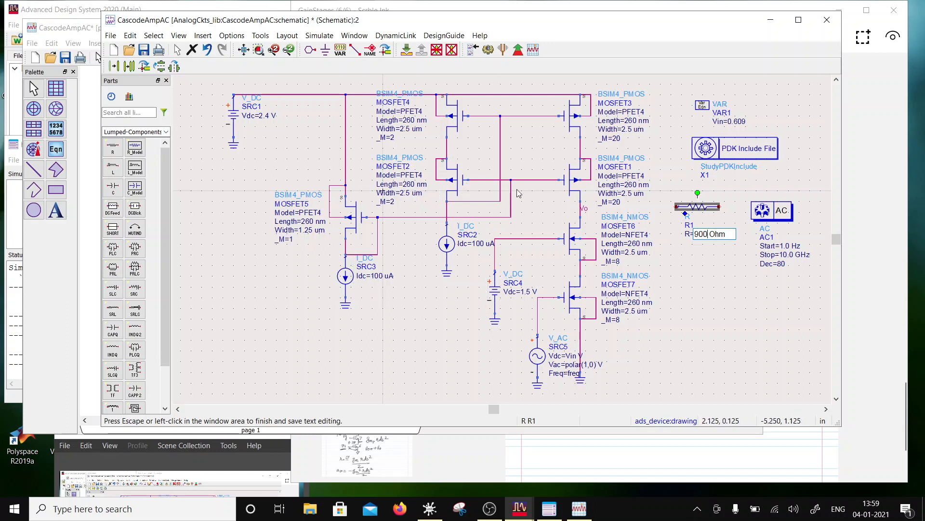
pyautogui.click(518, 193)
# - Place a 1.0 pF capacitor in series with the 900 Ohm resistor, on the side facing Vo
pyautogui.click(113, 188)
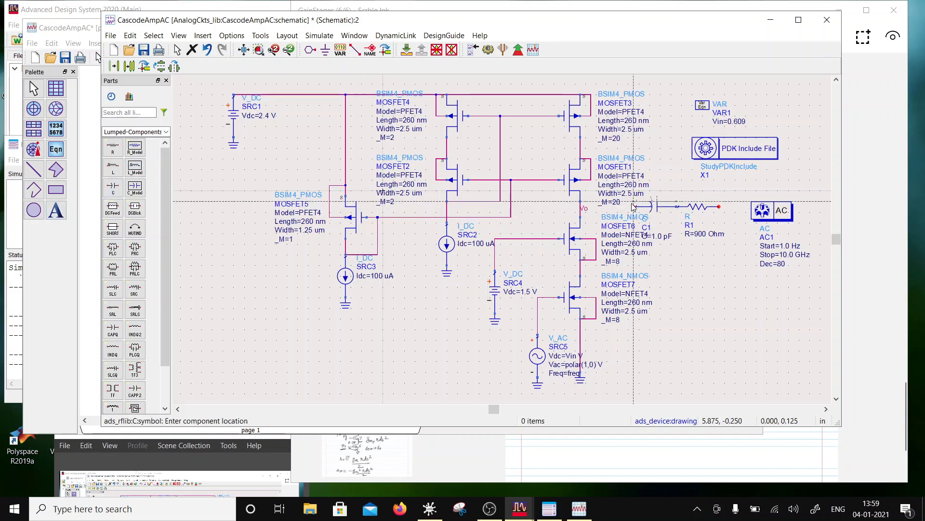
pyautogui.click(633, 207)
# - Wire the capacitor's free end to the Vo node
pyautogui.click(356, 50)
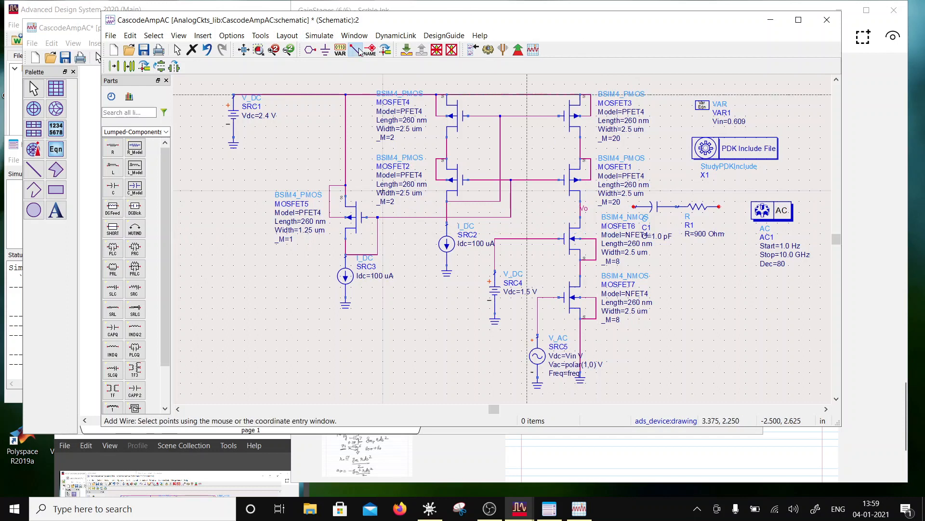
pyautogui.click(581, 207)
pyautogui.click(634, 206)
pyautogui.press('Escape')
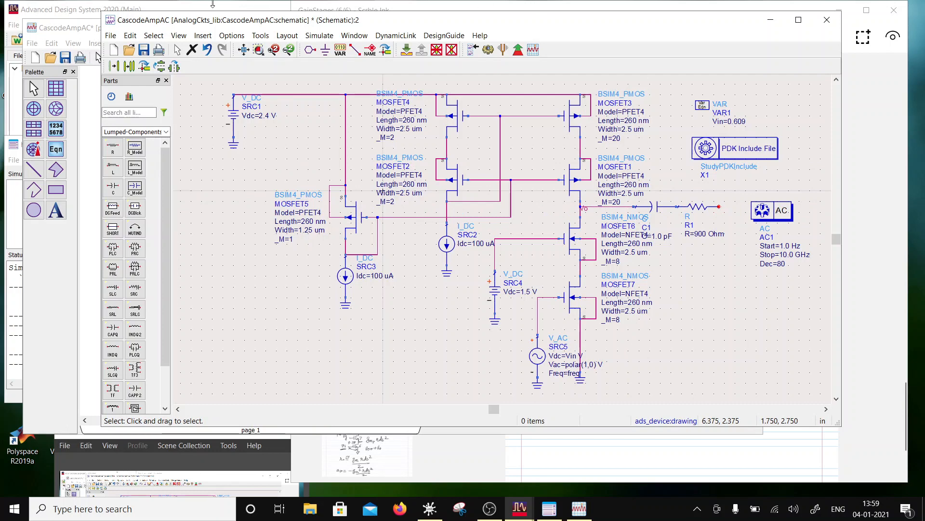
# - Ground the resistor's free end and simulate the AC response with the series RC load at Vo
pyautogui.click(325, 50)
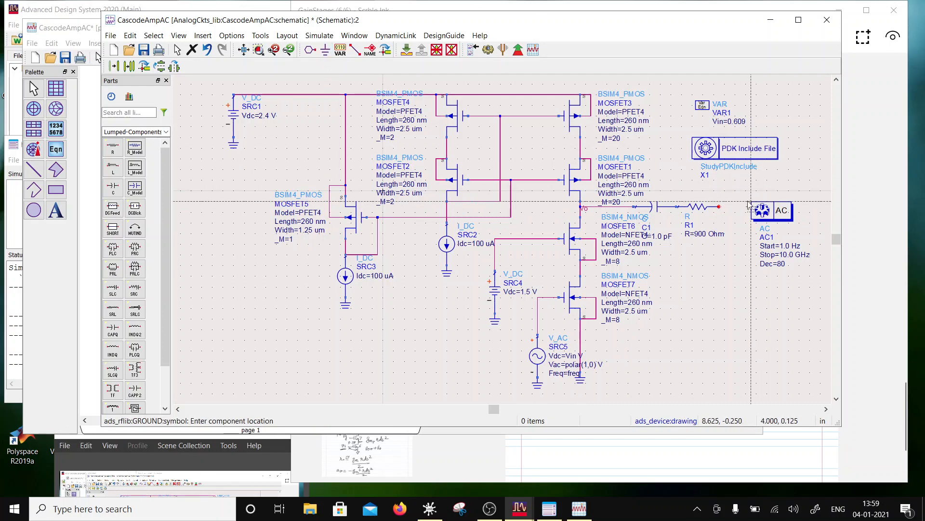
pyautogui.click(719, 208)
pyautogui.press('Escape')
pyautogui.click(488, 49)
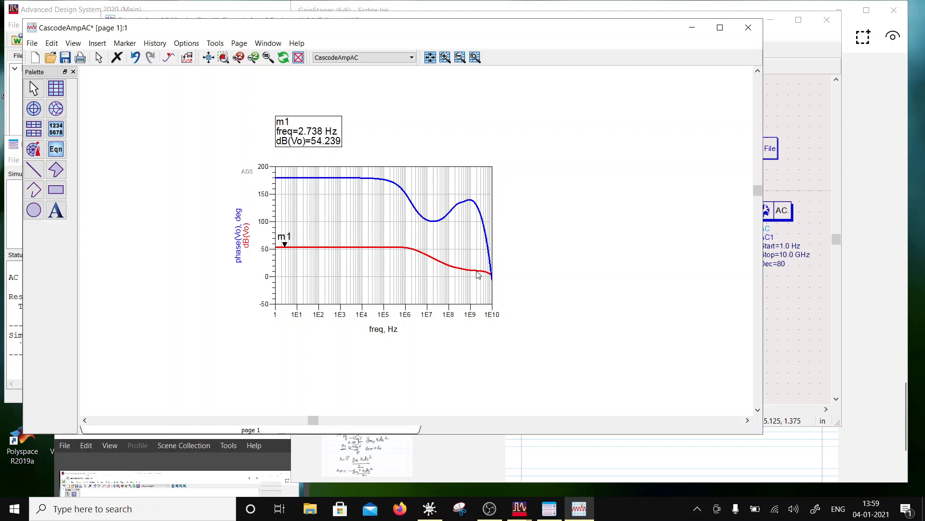
pyautogui.moveTo(478, 274)
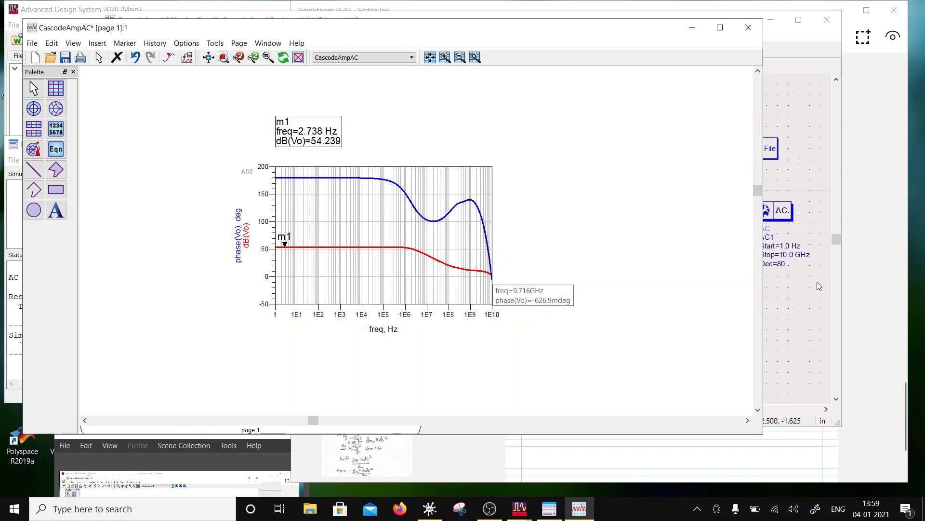
# - Return to the schematic and move the 1.5 V source SRC4 with its ground closer to SRC2, clearing space beside MOSFET7
pyautogui.click(794, 289)
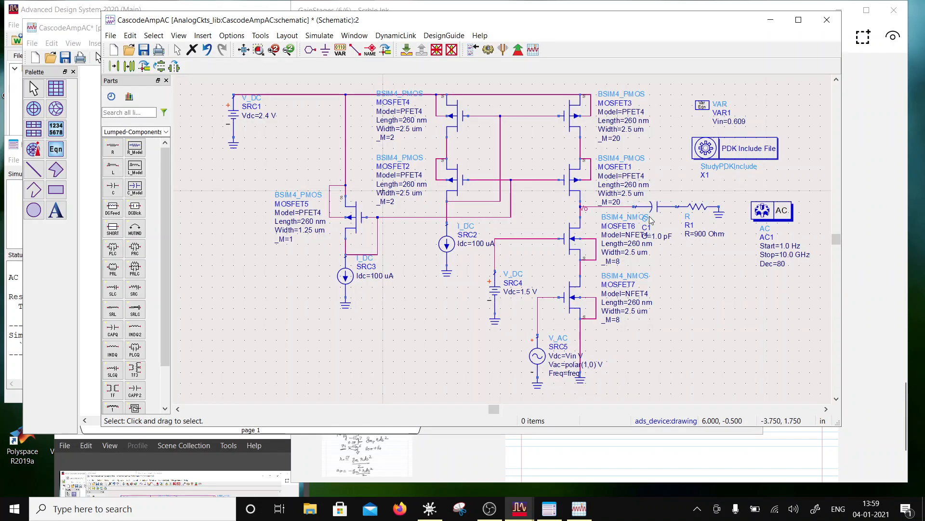
pyautogui.click(631, 225)
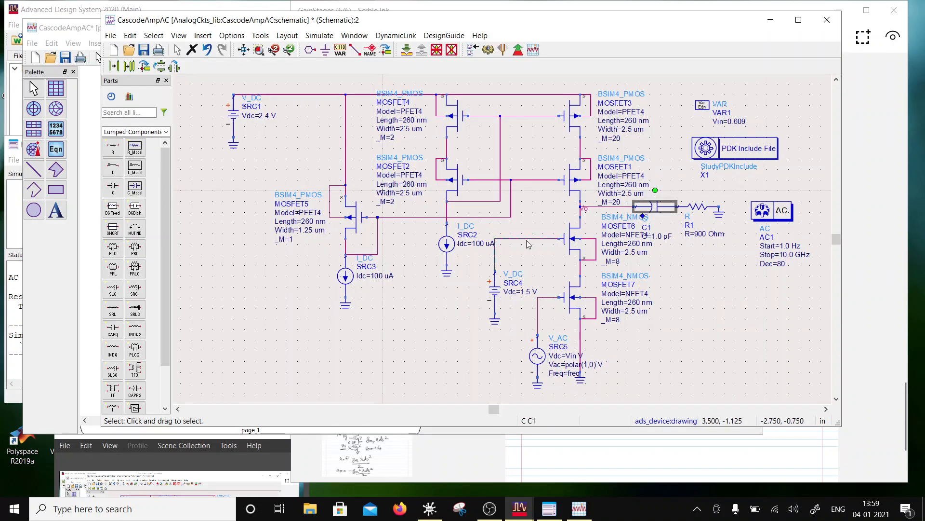
pyautogui.moveTo(506, 345); pyautogui.dragTo(478, 254)
pyautogui.moveTo(496, 306); pyautogui.dragTo(469, 291)
pyautogui.click(763, 318)
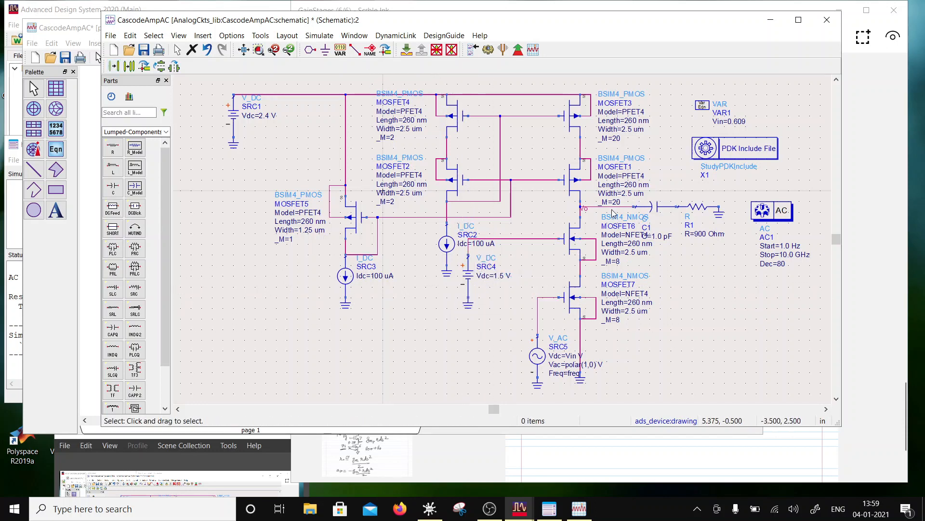
# - Delete the wire between Vo and the capacitor, and the ground at the resistor's end
pyautogui.click(616, 207)
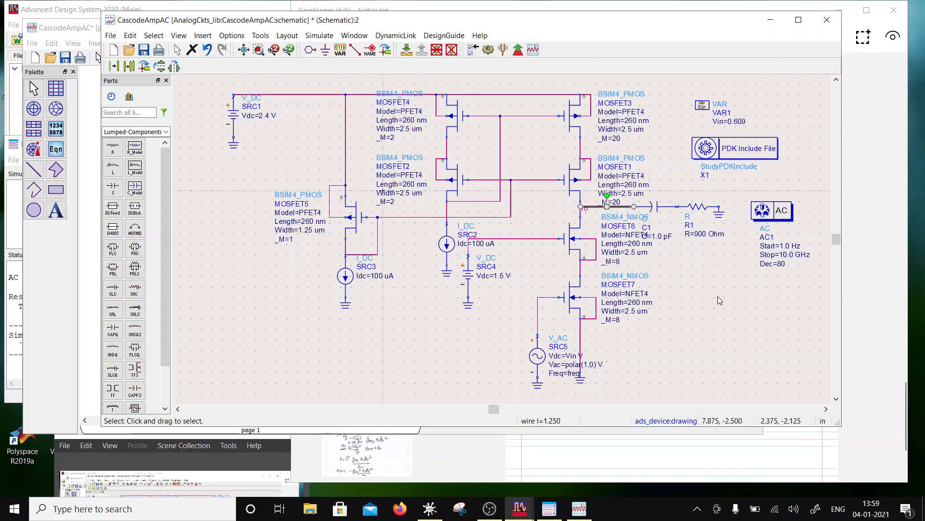
pyautogui.press('Delete')
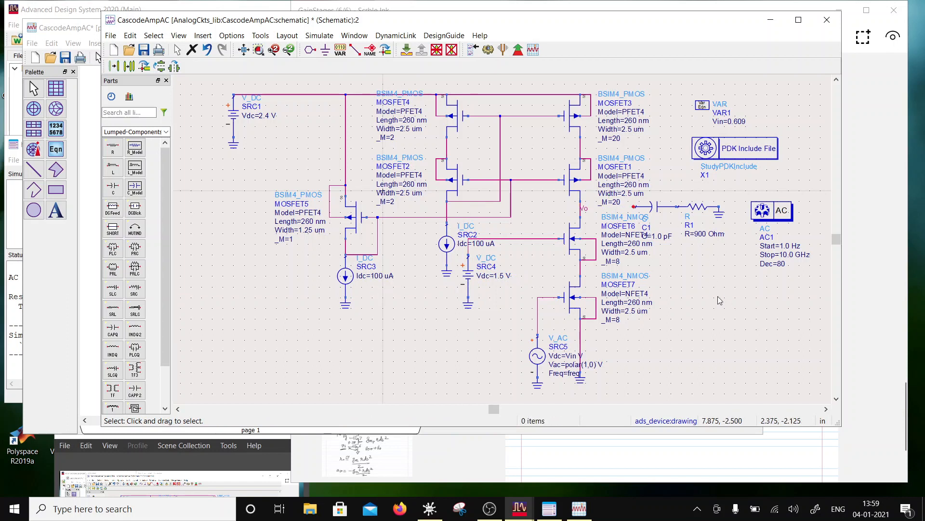
pyautogui.click(719, 212)
pyautogui.press('Delete')
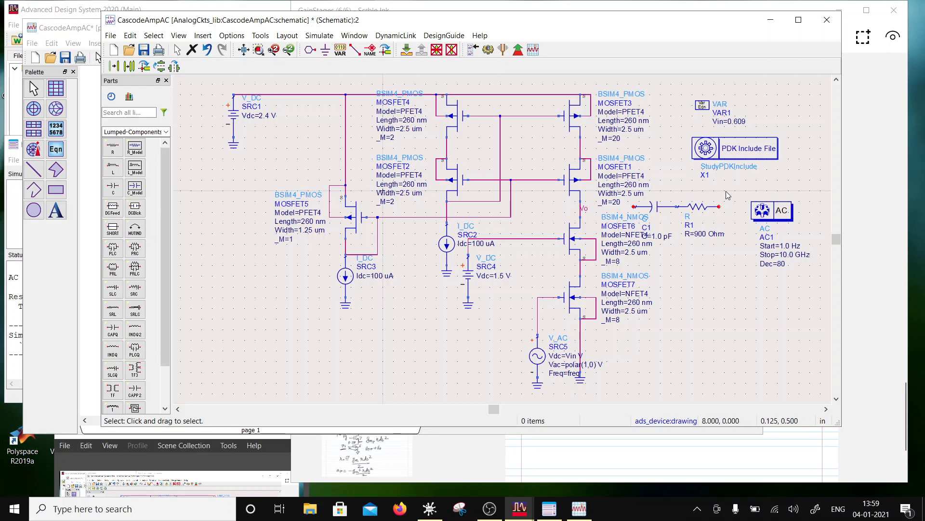
# - Move the series capacitor and resistor onto MOSFET7's drain node and wire the capacitor's free end to the MOSFET7 gate line
pyautogui.moveTo(736, 189); pyautogui.dragTo(515, 271)
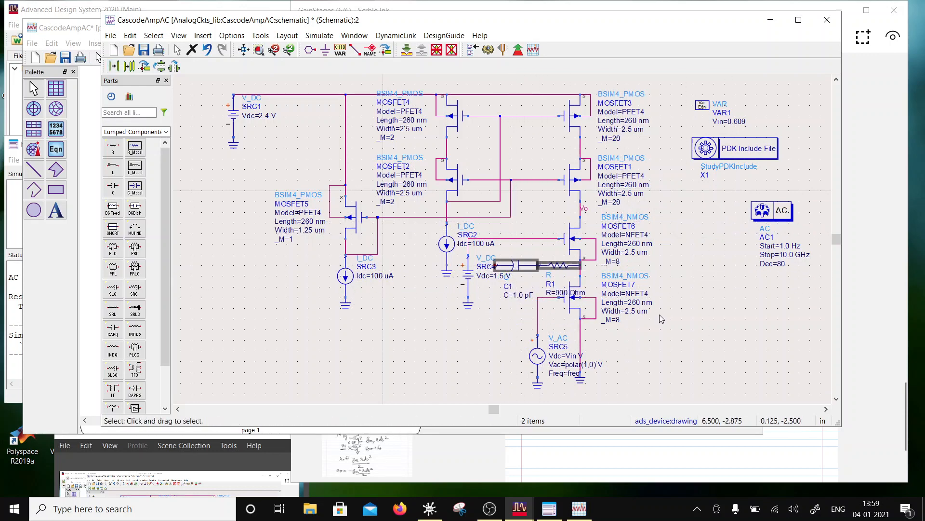
pyautogui.click(355, 50)
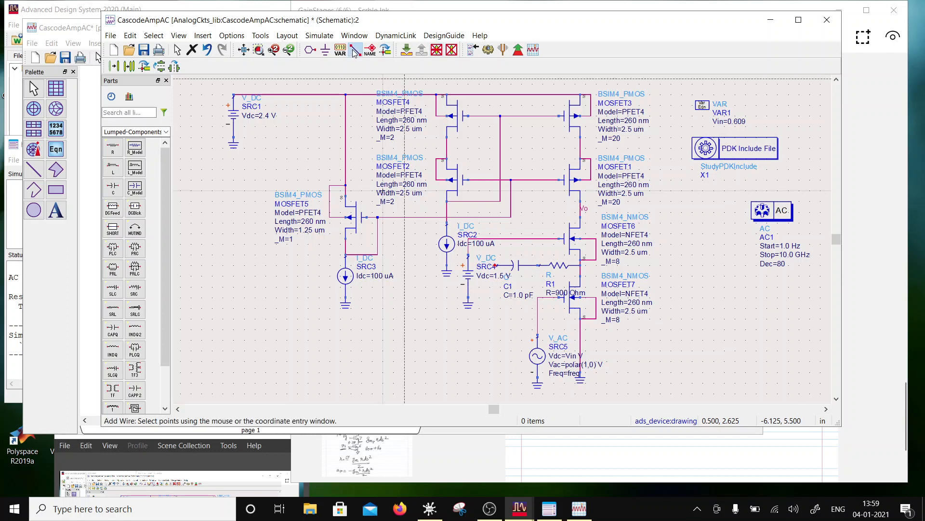
pyautogui.click(495, 265)
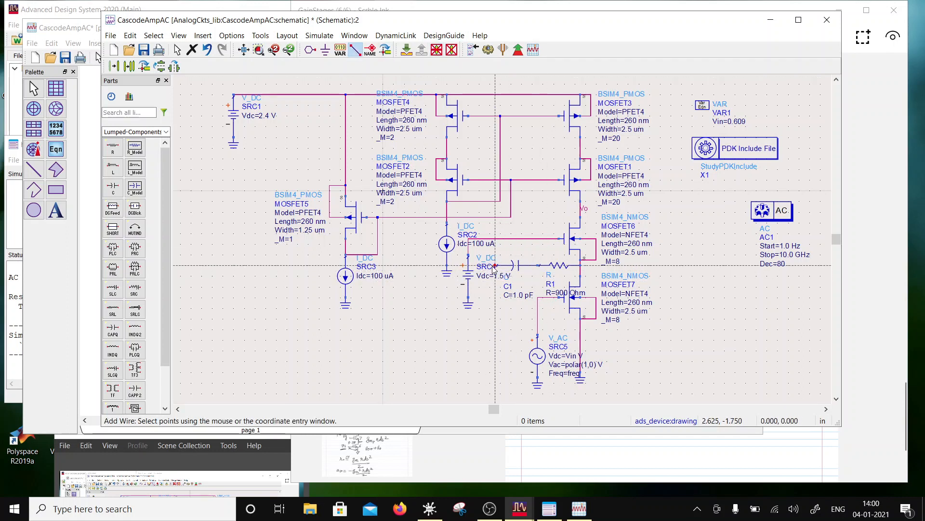
pyautogui.click(537, 318)
pyautogui.press('Escape')
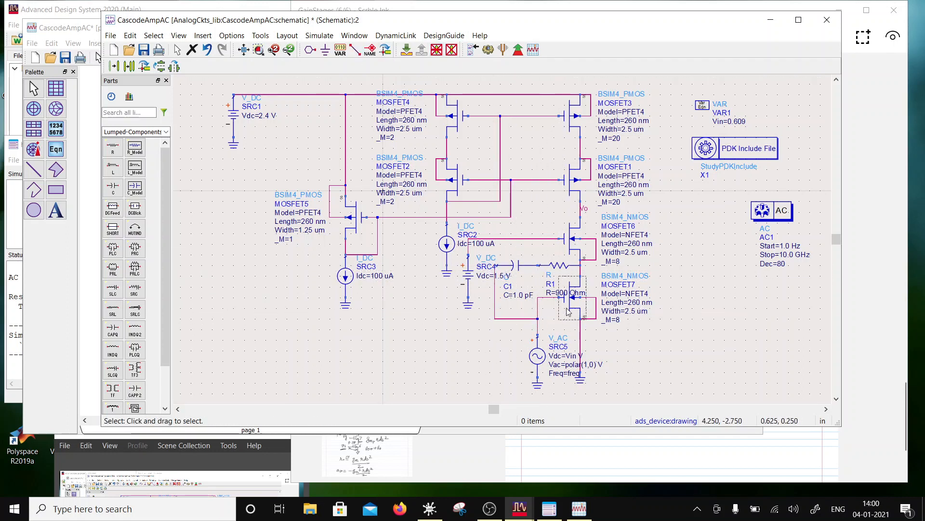
# - Save the schematic, rerun the AC simulation, and move the plot window aside
pyautogui.click(143, 50)
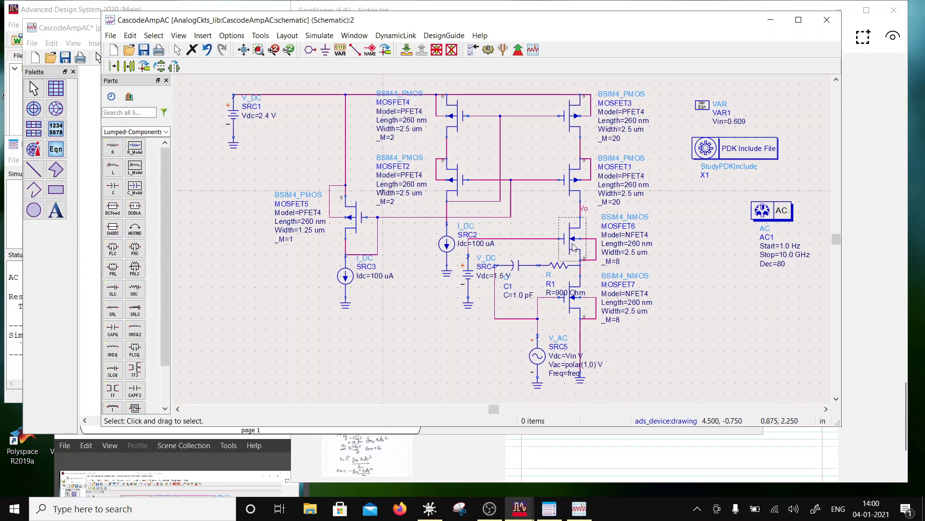
pyautogui.click(488, 50)
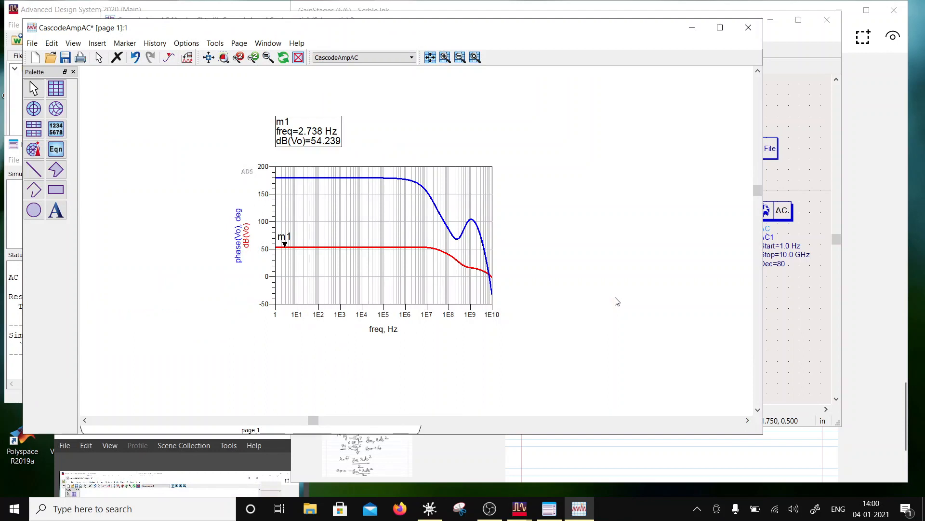
pyautogui.moveTo(511, 27); pyautogui.dragTo(434, 103)
# - Start parameter tuning and make R1's resistance and C1's capacitance tunable
pyautogui.click(503, 50)
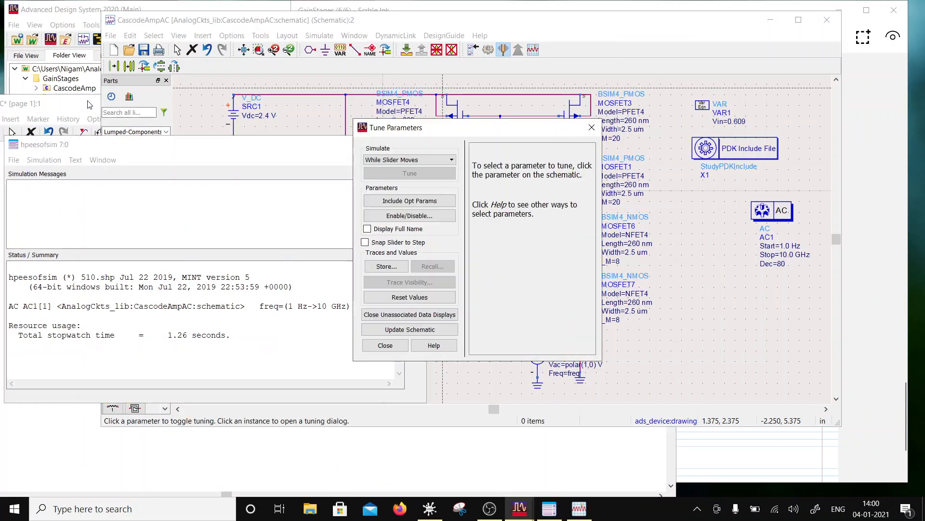
pyautogui.click(398, 20)
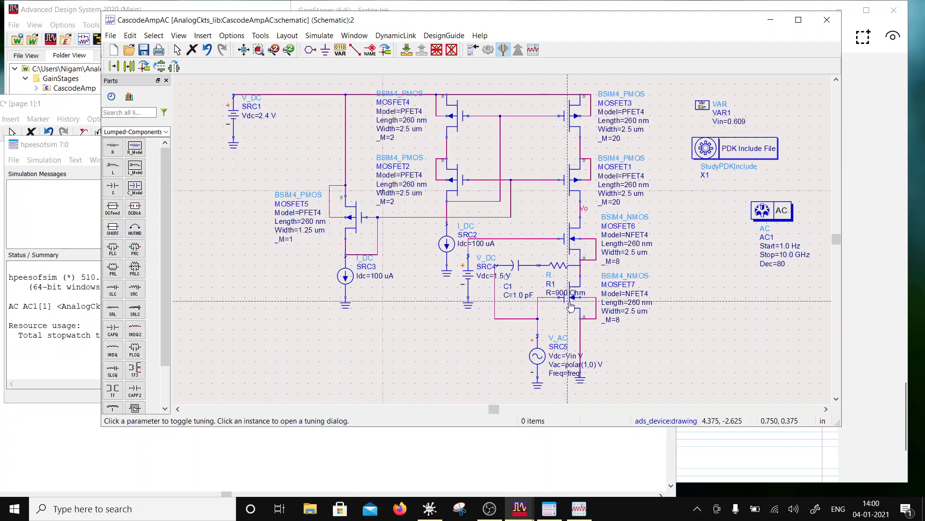
pyautogui.click(551, 266)
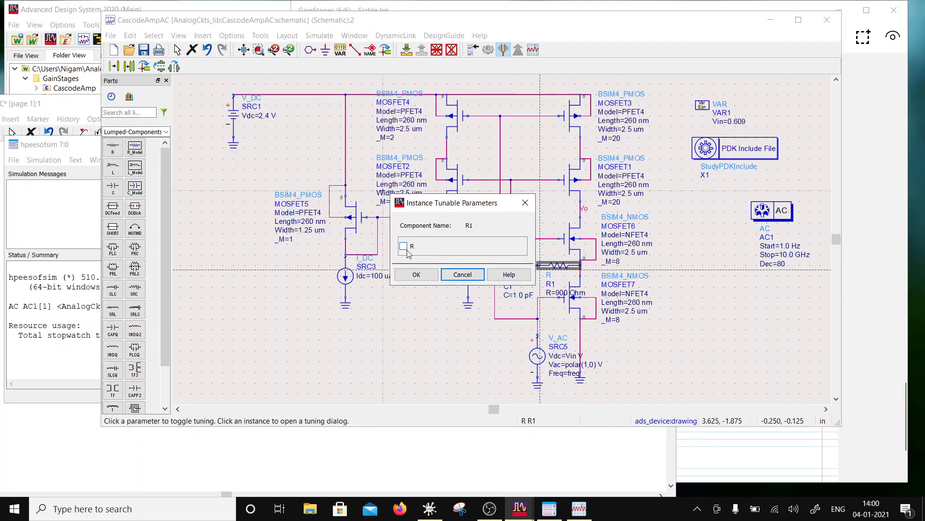
pyautogui.click(424, 275)
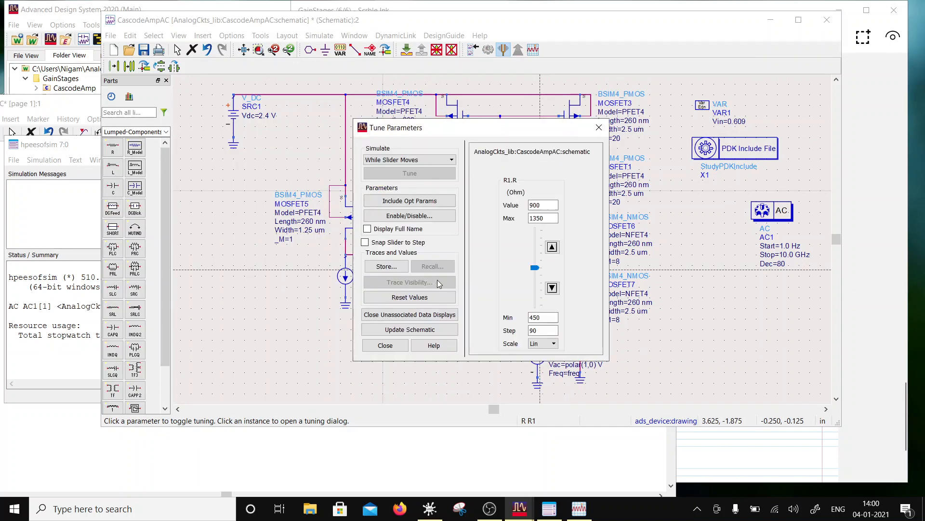
pyautogui.click(497, 20)
pyautogui.click(520, 263)
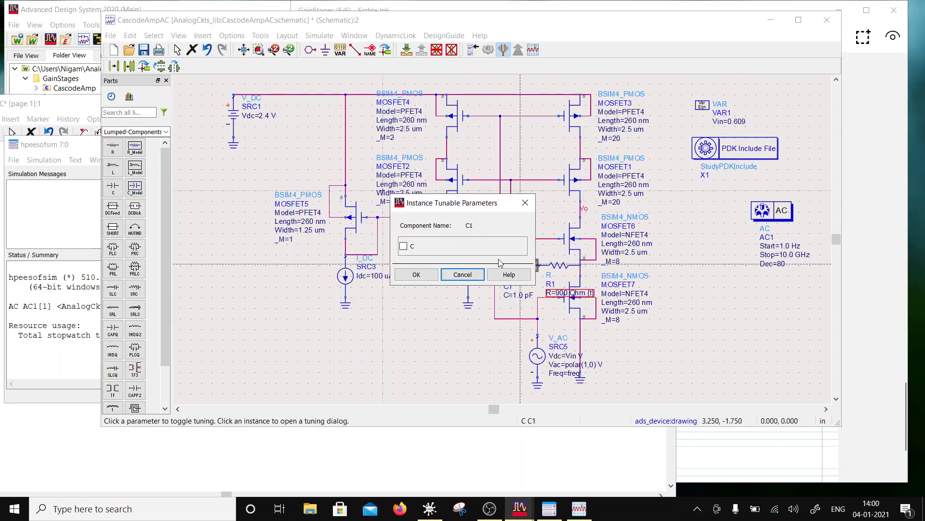
pyautogui.click(404, 246)
pyautogui.click(416, 275)
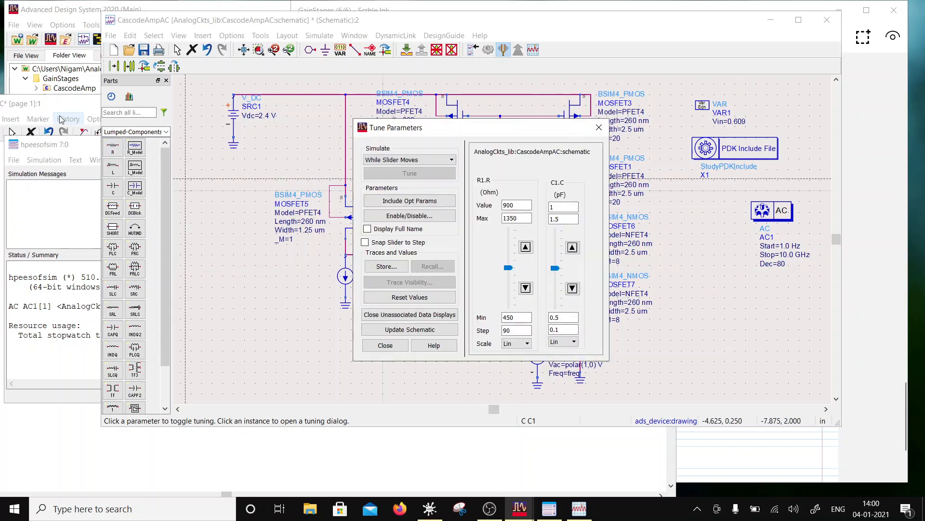
# - Arrange the plot beside the tuning sliders and tune C1 to 1.05 pF and R1 to 1035 Ohm
pyautogui.moveTo(60, 106); pyautogui.dragTo(192, 107)
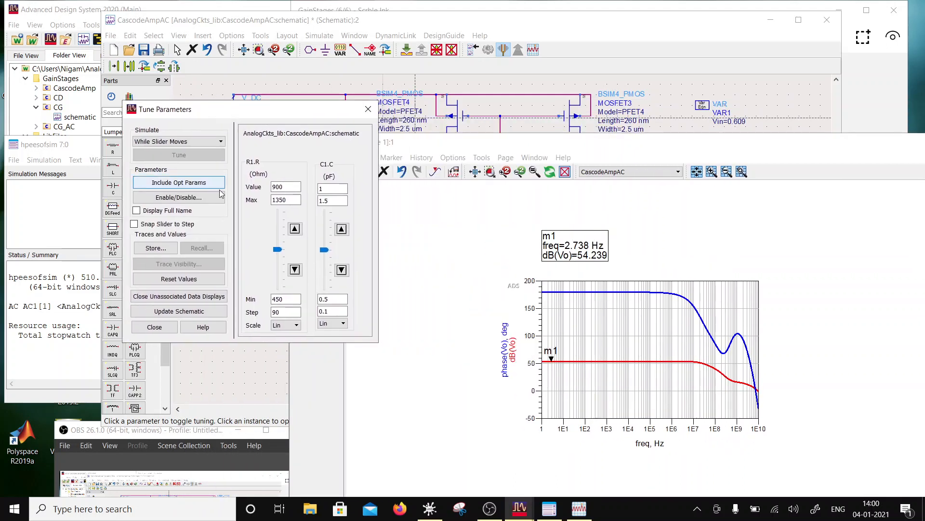
pyautogui.click(328, 258)
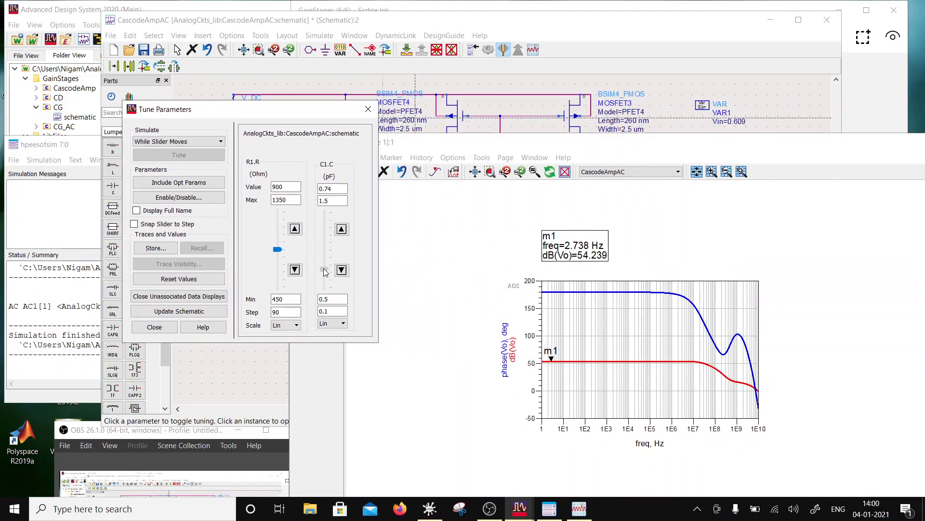
pyautogui.moveTo(326, 273); pyautogui.dragTo(328, 251)
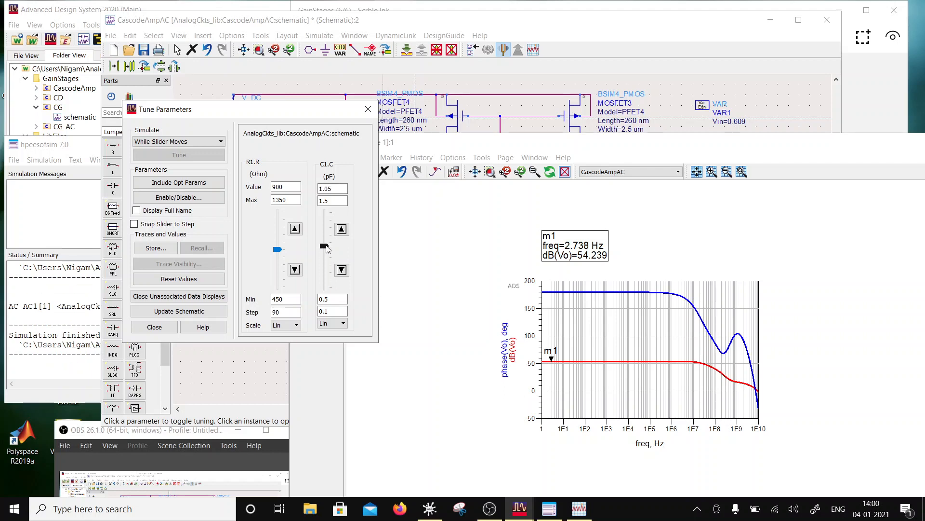
pyautogui.moveTo(278, 249); pyautogui.dragTo(325, 246)
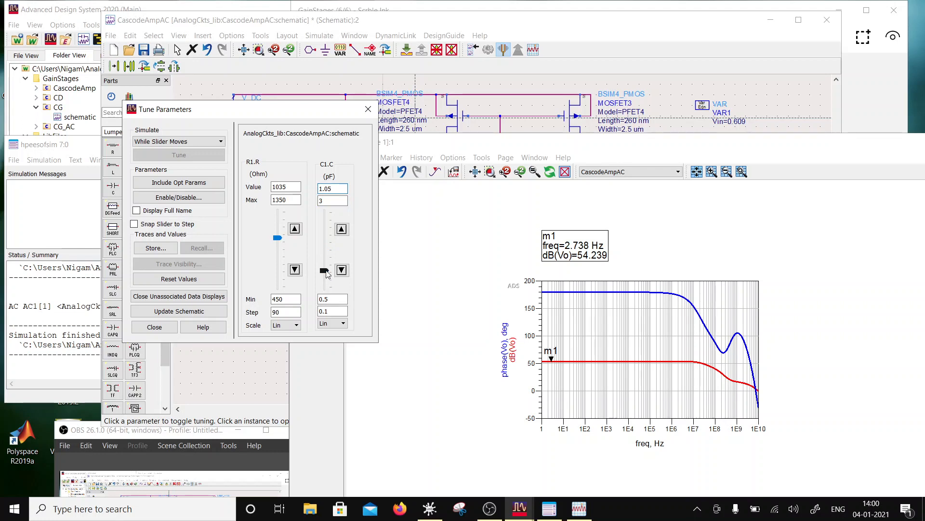
# - With C1's tuning maximum set to 3 pF, tune C1 to 3 pF and R1 to 1305 Ohm
pyautogui.moveTo(327, 274); pyautogui.dragTo(330, 209)
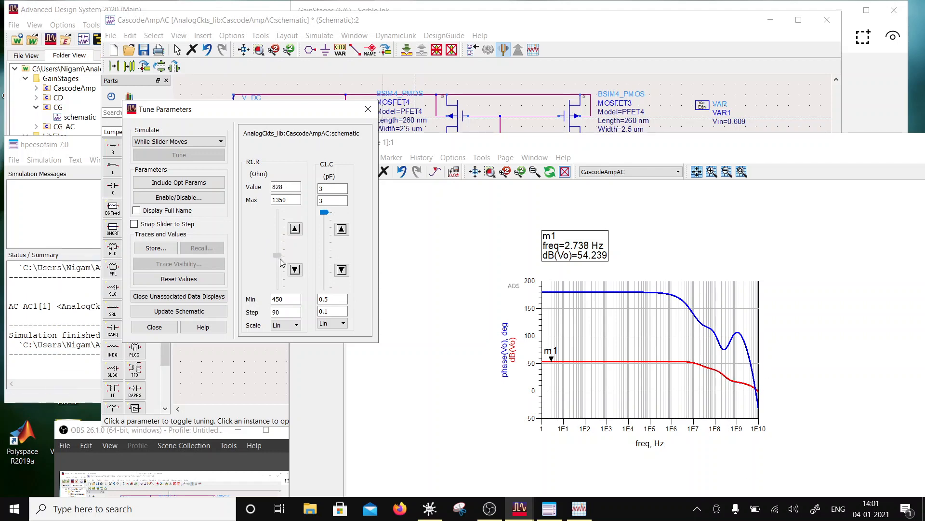
pyautogui.moveTo(280, 241); pyautogui.dragTo(279, 204)
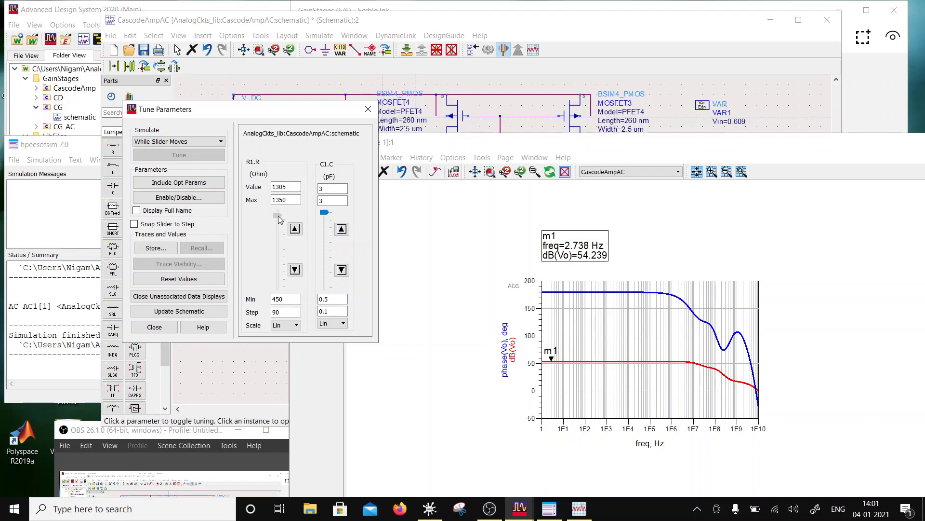
pyautogui.moveTo(279, 216); pyautogui.dragTo(279, 216)
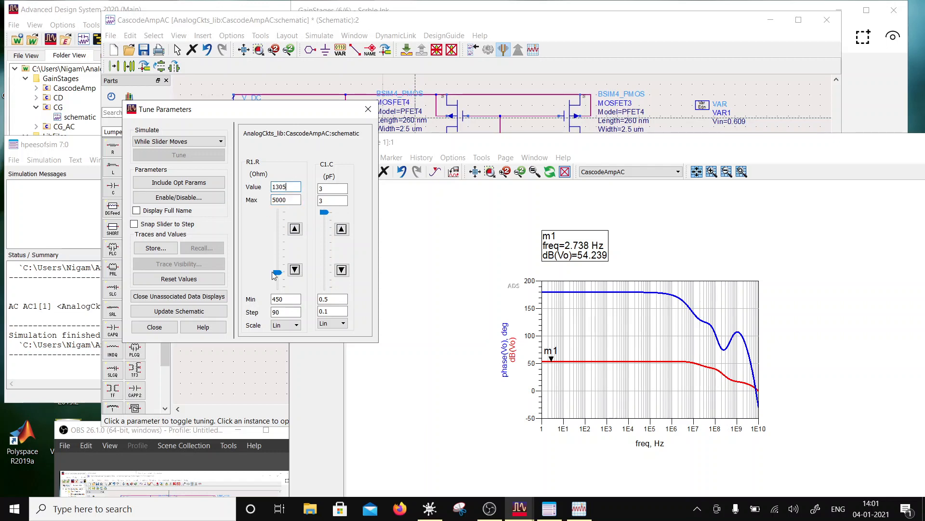
# - With R1's tuning maximum set to 5000 Ohm, tune R1 to 996 Ohm and C1 to 0.95 pF
pyautogui.moveTo(277, 275); pyautogui.dragTo(332, 278)
pyautogui.moveTo(278, 226); pyautogui.dragTo(290, 280)
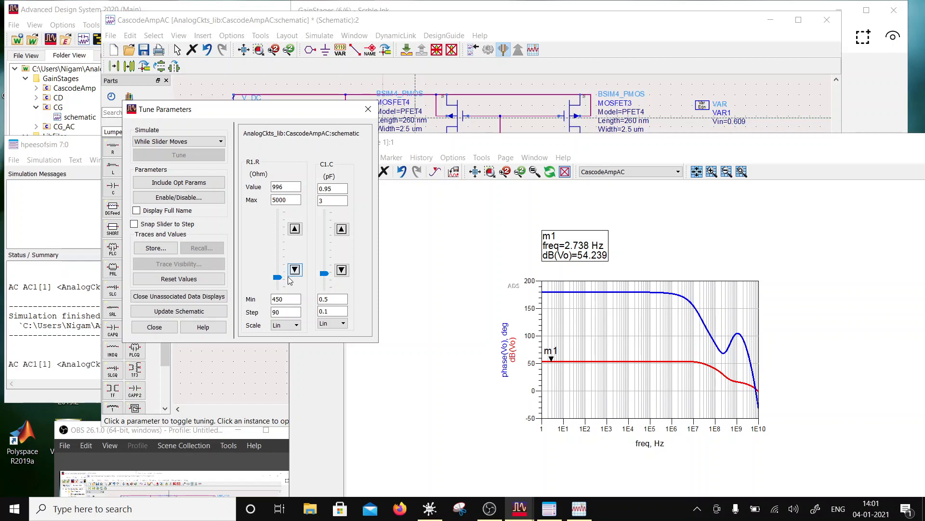
# - Exit tune mode and bring the CascodeAmpAC schematic to the front
pyautogui.click(168, 330)
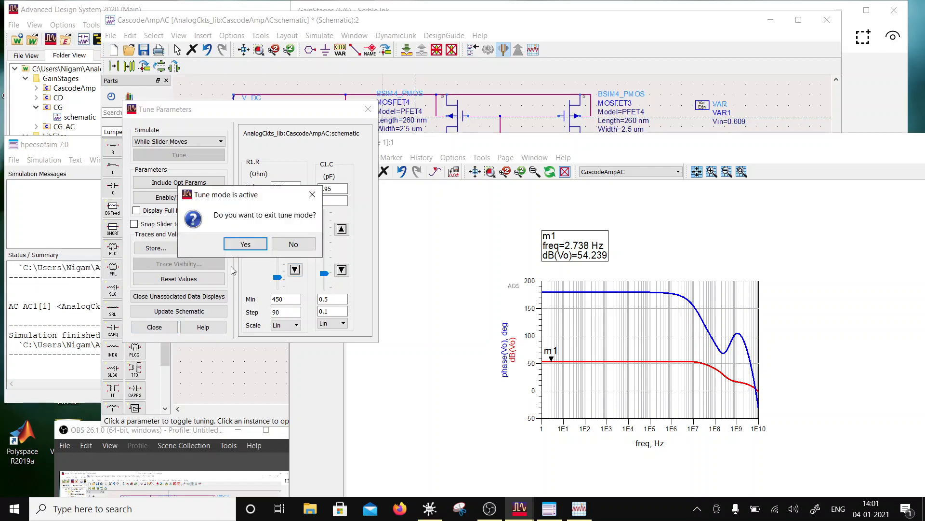
pyautogui.click(245, 243)
pyautogui.click(680, 29)
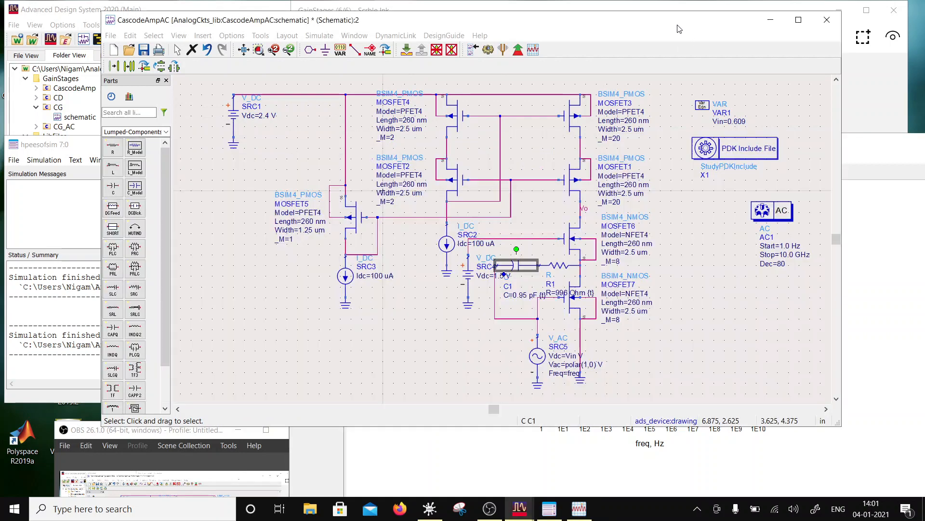
# - Copy the series C1 and R1 to the Vo node and ground the copy's free end
pyautogui.keyDown('ctrl'); pyautogui.click(577, 271); pyautogui.keyUp('ctrl')
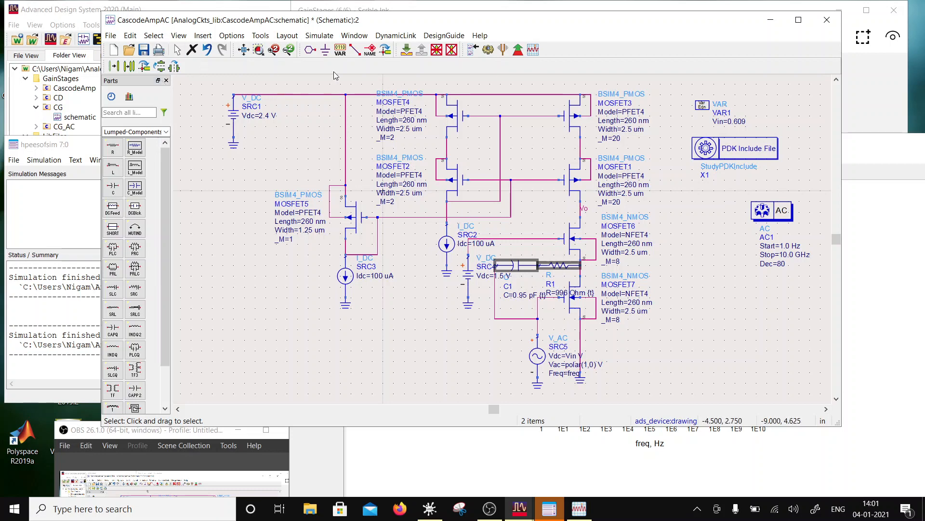
pyautogui.click(131, 67)
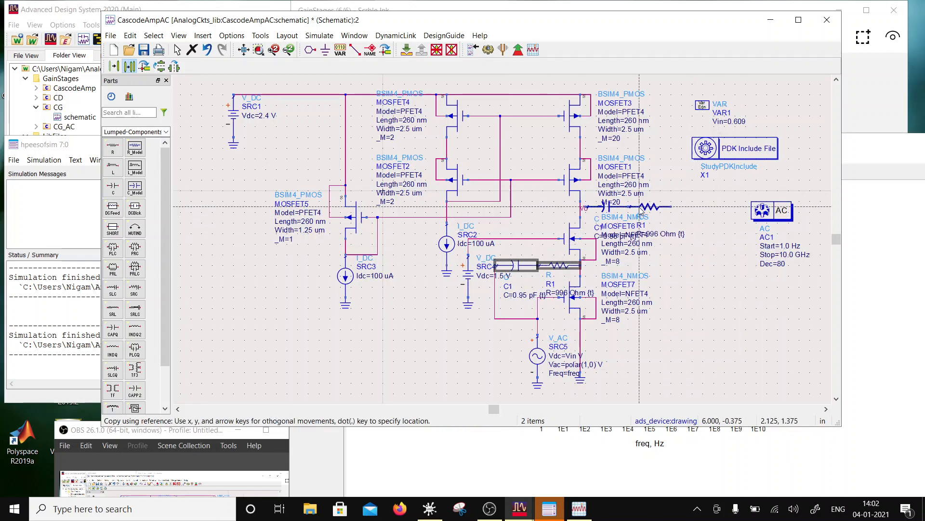
pyautogui.click(632, 206)
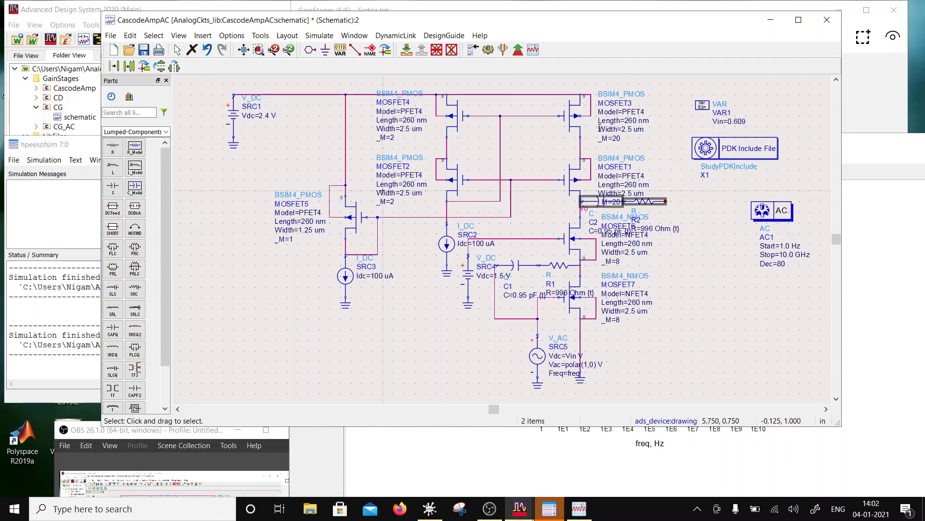
pyautogui.click(325, 49)
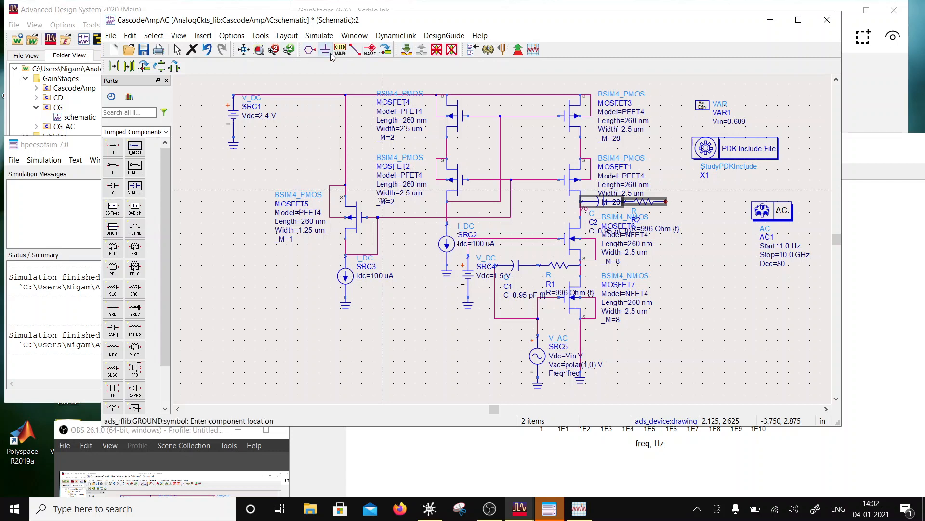
pyautogui.click(666, 202)
pyautogui.press('Escape')
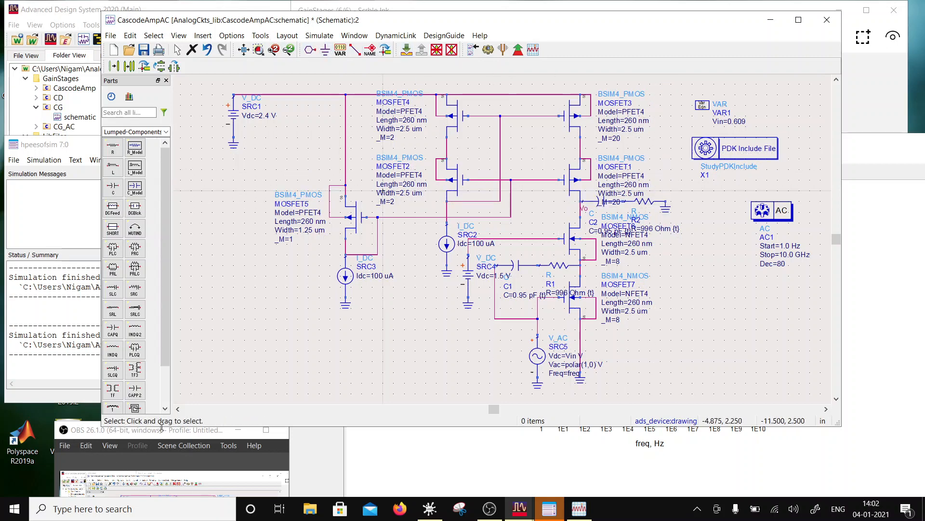
# - Simulate the circuit with the RC branch at Vo and move the plot window clear of the schematic
pyautogui.moveTo(162, 427); pyautogui.dragTo(143, 394)
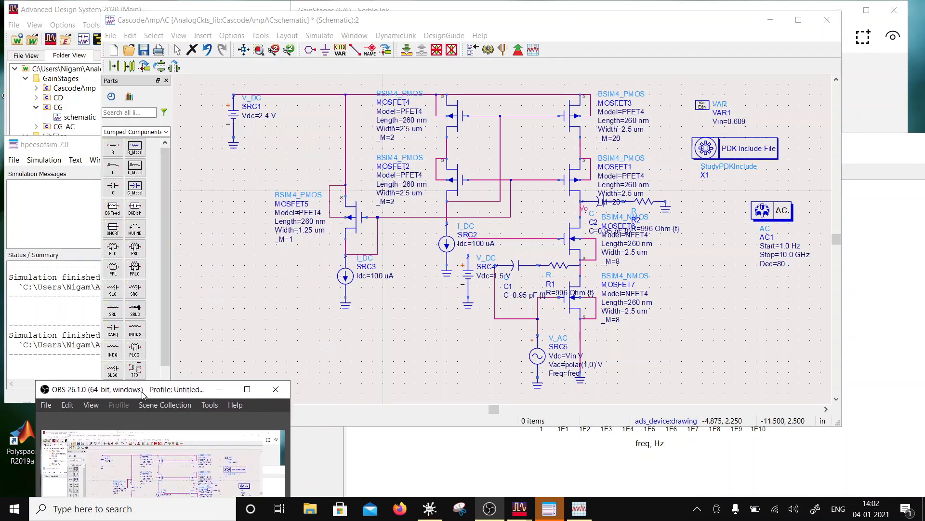
pyautogui.click(492, 49)
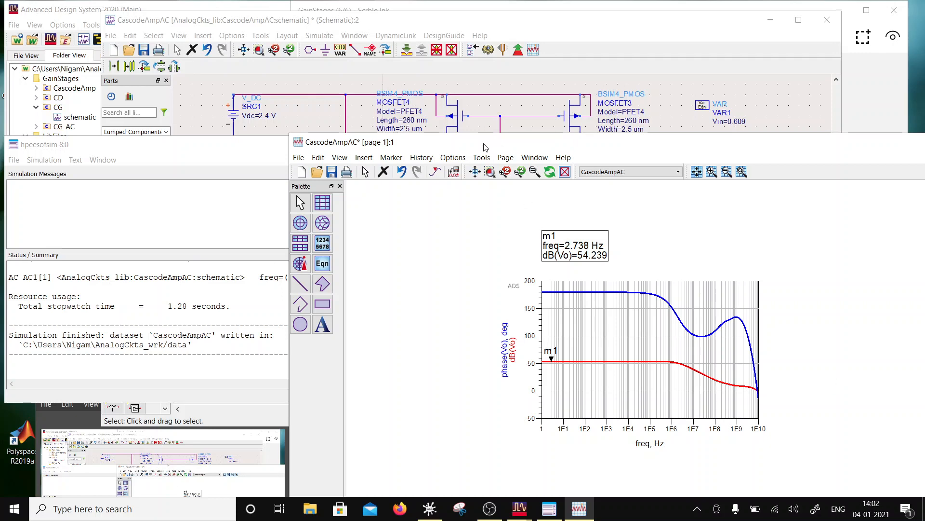
pyautogui.moveTo(485, 147); pyautogui.dragTo(488, 352)
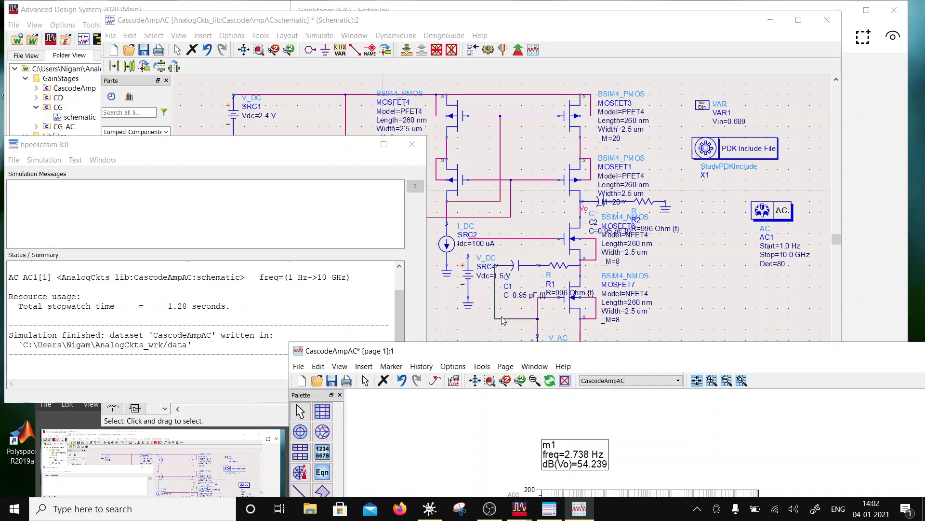
# - Shift C1 and R1 away from MOSFET7's drain and delete the wire connecting R1 to it
pyautogui.moveTo(518, 266); pyautogui.dragTo(554, 267)
pyautogui.click(576, 266)
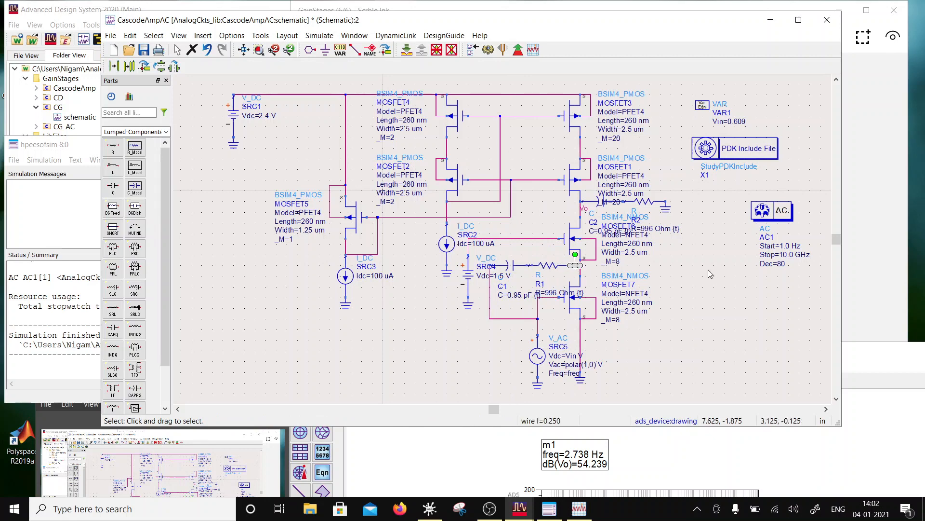
pyautogui.press('Delete')
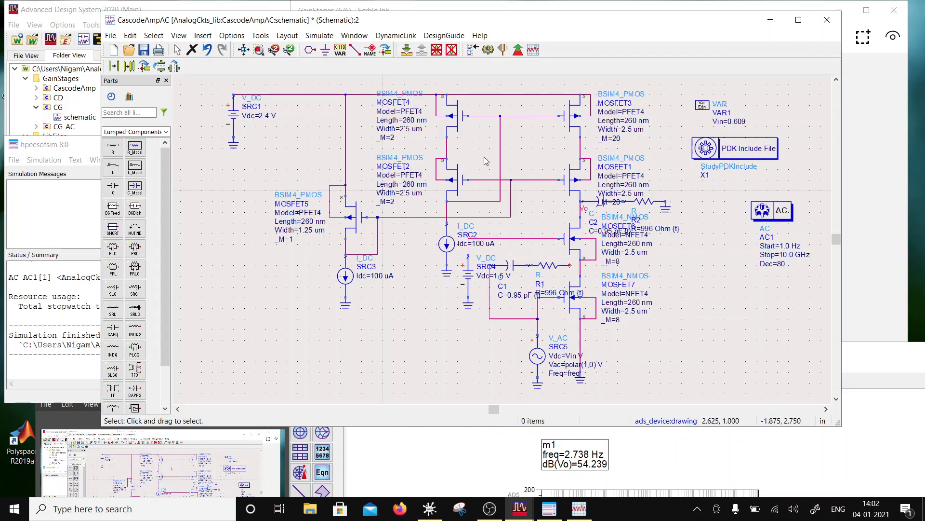
# - Delete capacitor C2, resistor R2 and their ground from the Vo node
pyautogui.click(610, 205)
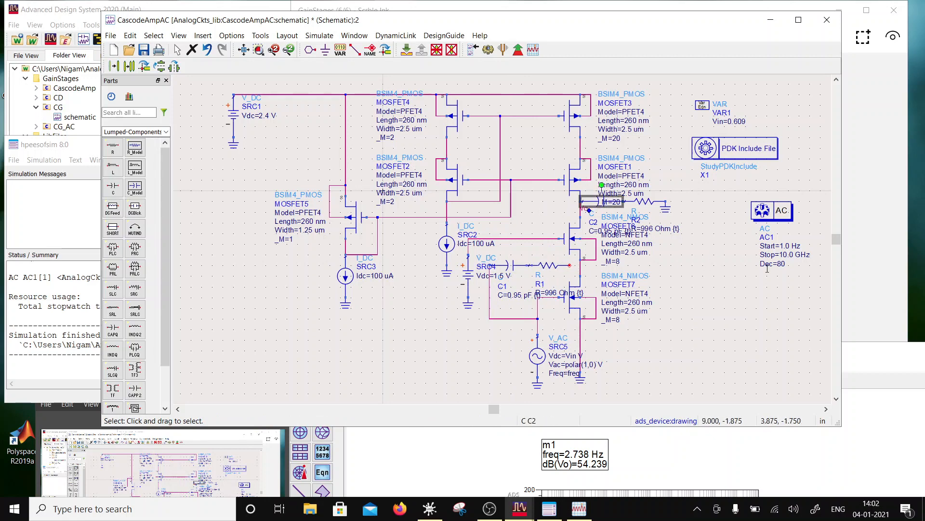
pyautogui.press('Delete')
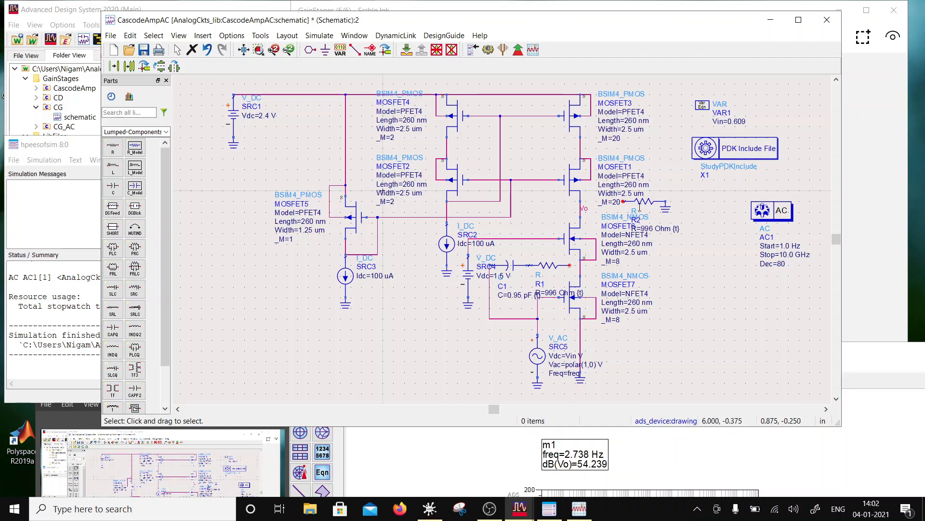
pyautogui.click(645, 210)
pyautogui.press('Delete')
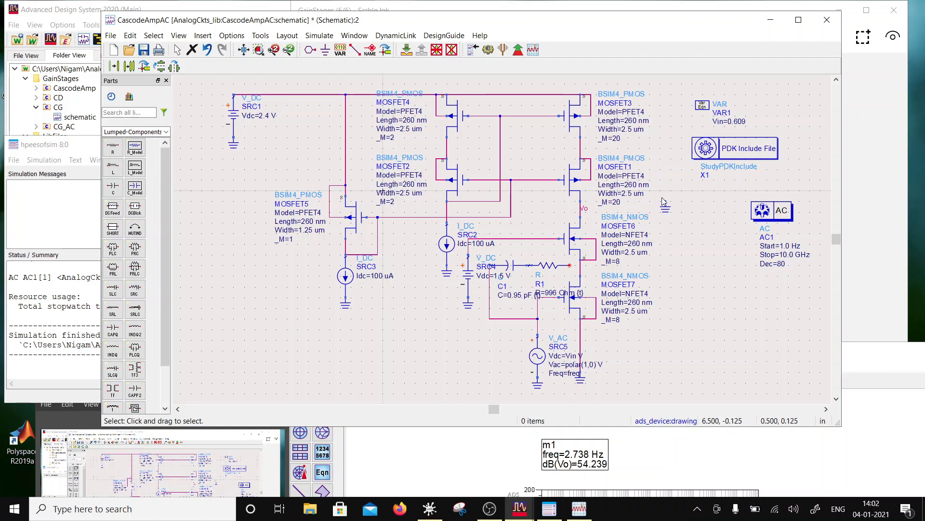
pyautogui.click(665, 208)
pyautogui.press('Delete')
# - Wire R1's free end to the Vo node, simulate, and move the plot window aside
pyautogui.click(355, 50)
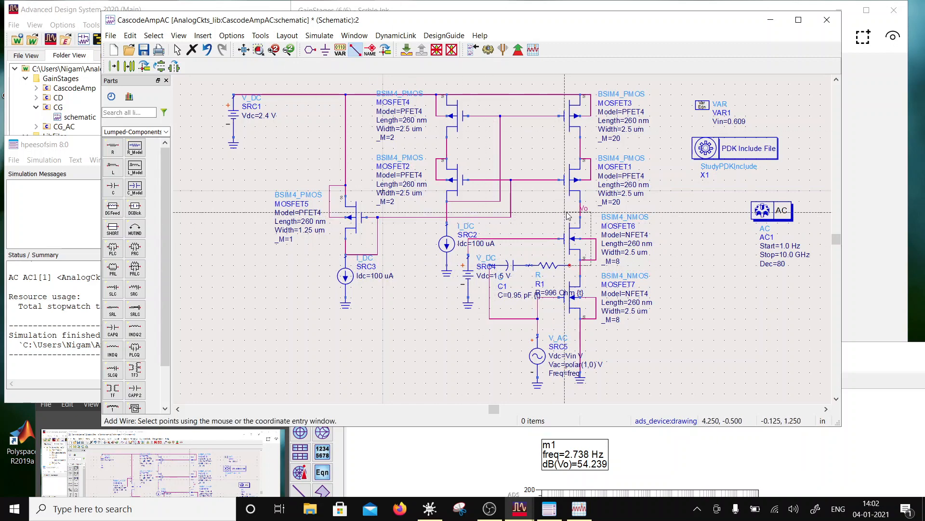
pyautogui.click(582, 212)
pyautogui.press('Escape')
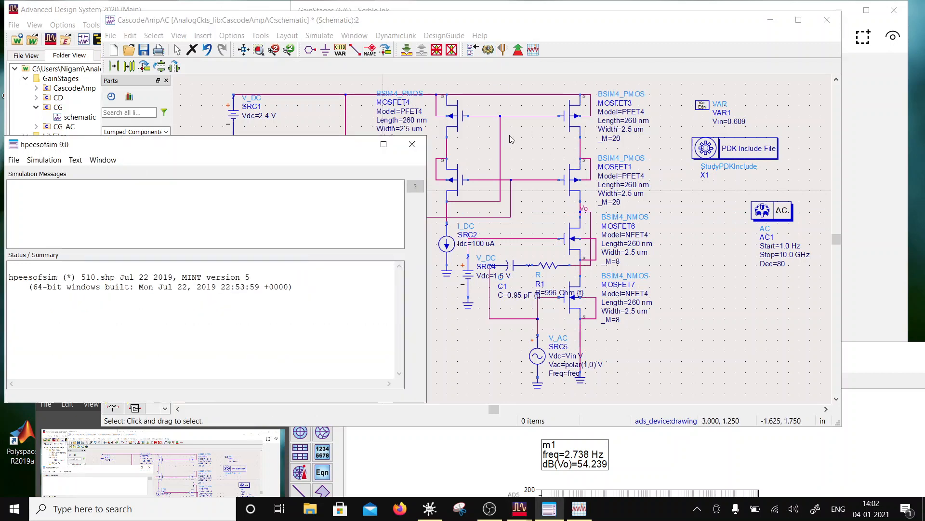
pyautogui.moveTo(577, 349); pyautogui.dragTo(436, 394)
# - Undo the wire from R1 to Vo and the deletion of C2, R2 and their ground
pyautogui.click(212, 45)
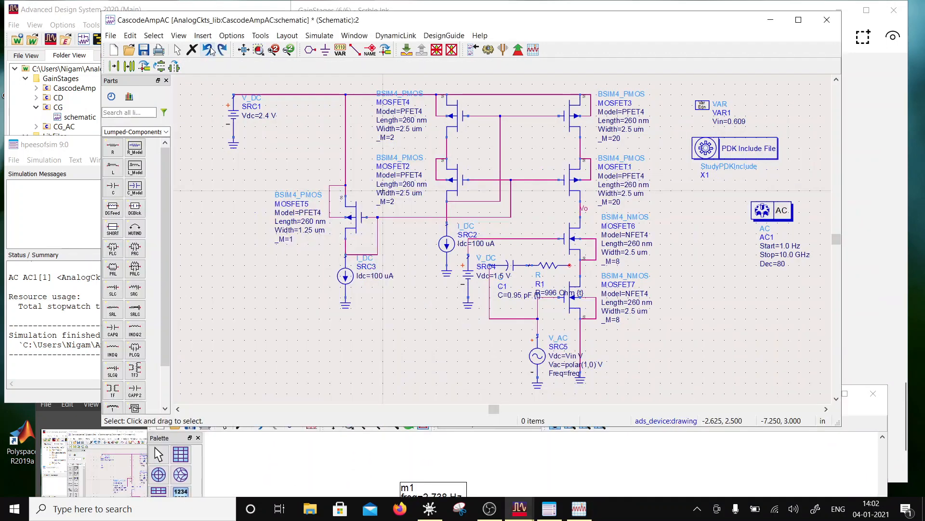
pyautogui.click(212, 47)
pyautogui.click(213, 47)
pyautogui.click(212, 47)
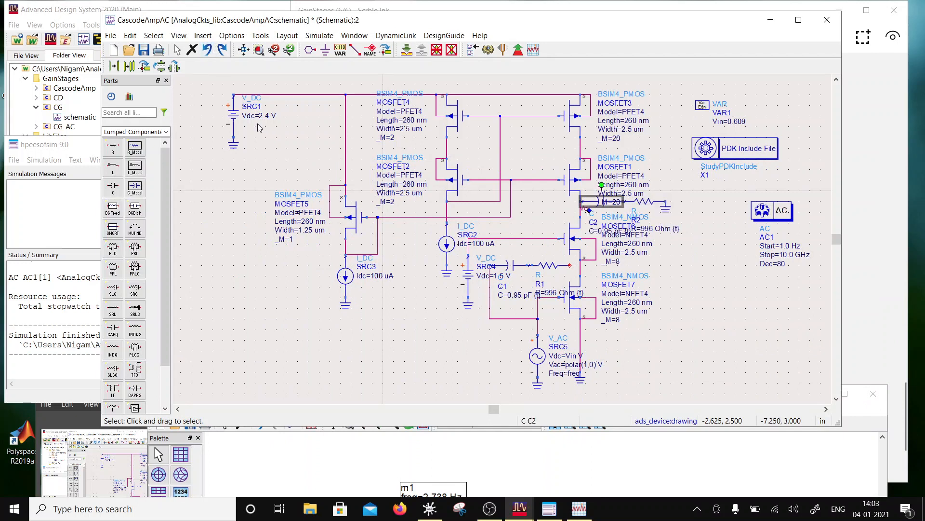
# - Save the schematic and wire R1's free end back to MOSFET7's drain
pyautogui.click(145, 50)
pyautogui.click(664, 319)
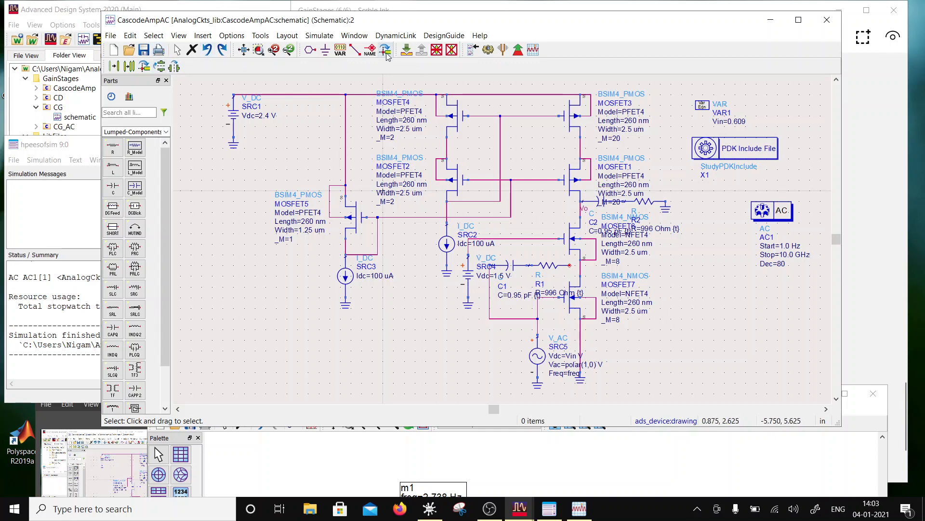
pyautogui.click(354, 49)
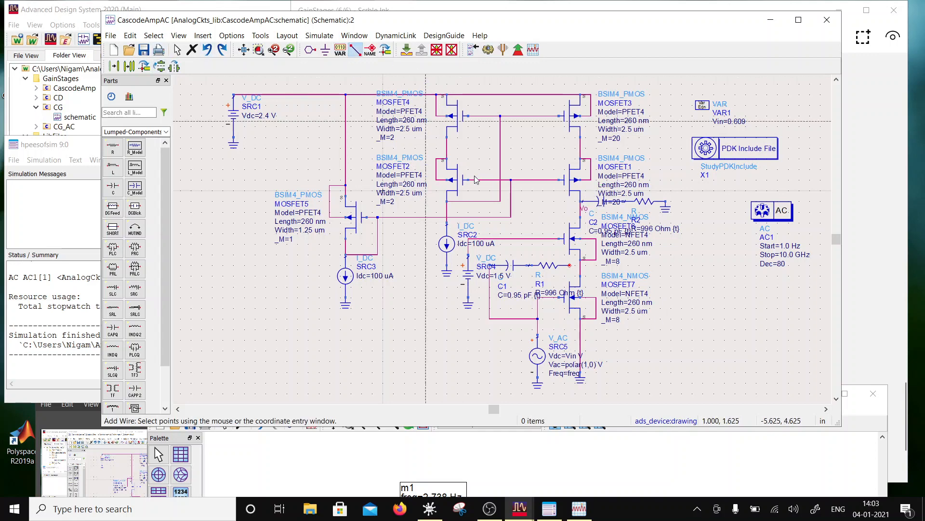
pyautogui.click(581, 265)
pyautogui.press('Escape')
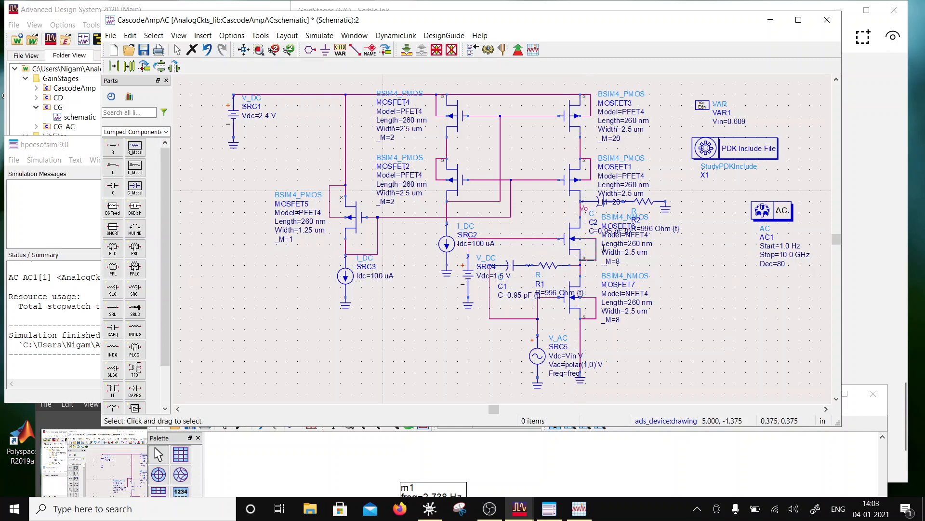
# - Start parameter tuning for both RC branches and arrange the gain and phase plot beside the tuning sliders
pyautogui.click(503, 49)
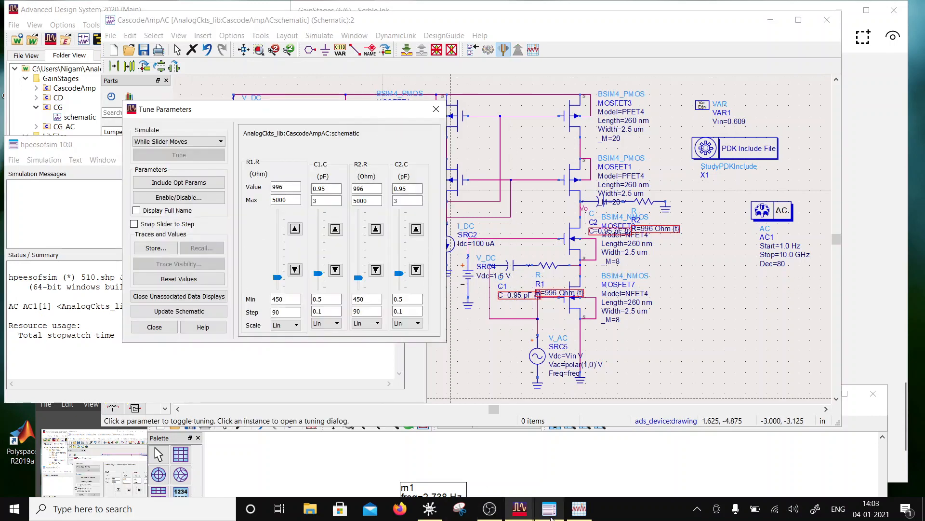
pyautogui.click(579, 509)
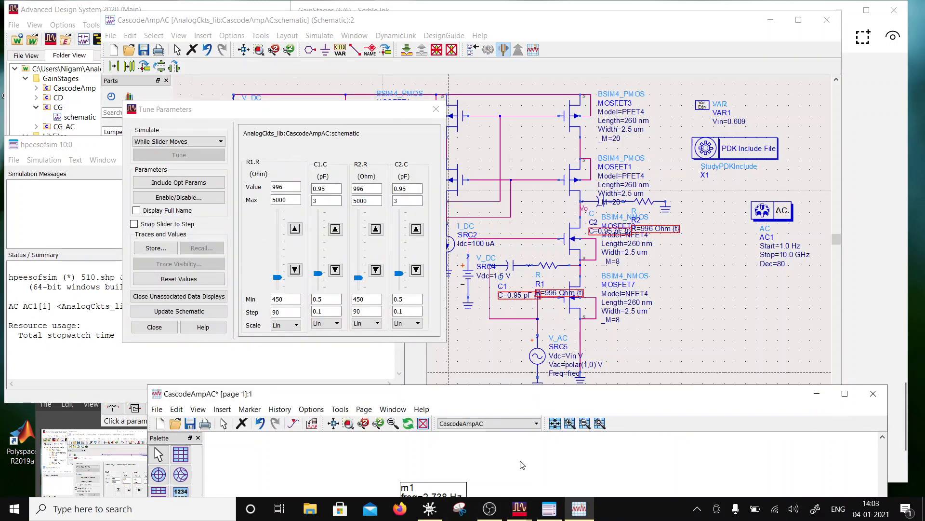
pyautogui.moveTo(509, 397); pyautogui.dragTo(558, 124)
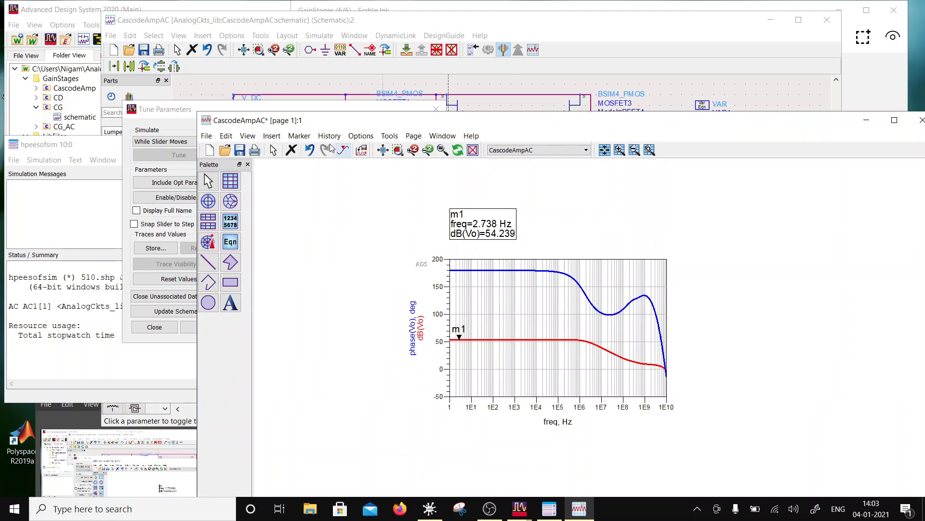
pyautogui.click(164, 114)
pyautogui.moveTo(164, 114); pyautogui.dragTo(77, 127)
# - Tune R2 to 450 Ohm, C2 to 0.75 pF, C1 to 1.975 pF and R1 to 4044.5 Ohm
pyautogui.moveTo(272, 291); pyautogui.dragTo(271, 312)
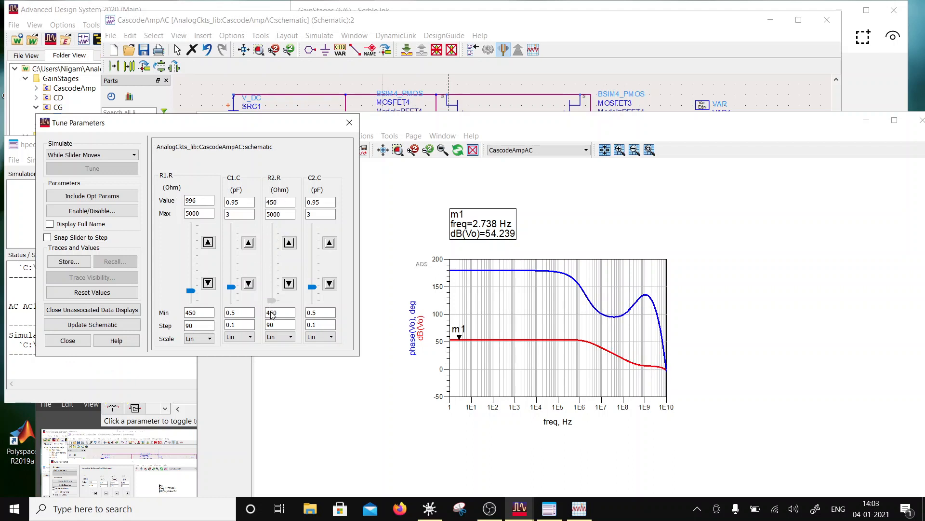
pyautogui.moveTo(312, 287); pyautogui.dragTo(278, 307)
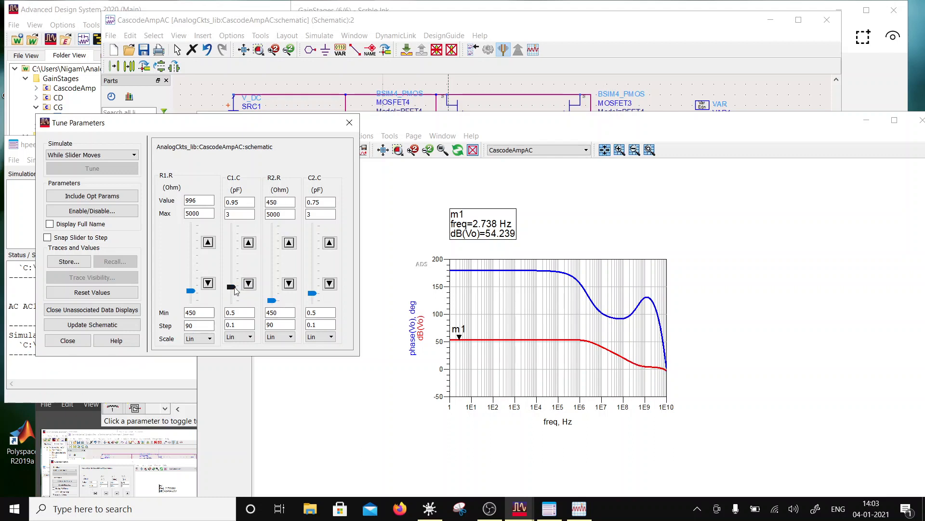
pyautogui.moveTo(237, 286); pyautogui.dragTo(245, 265)
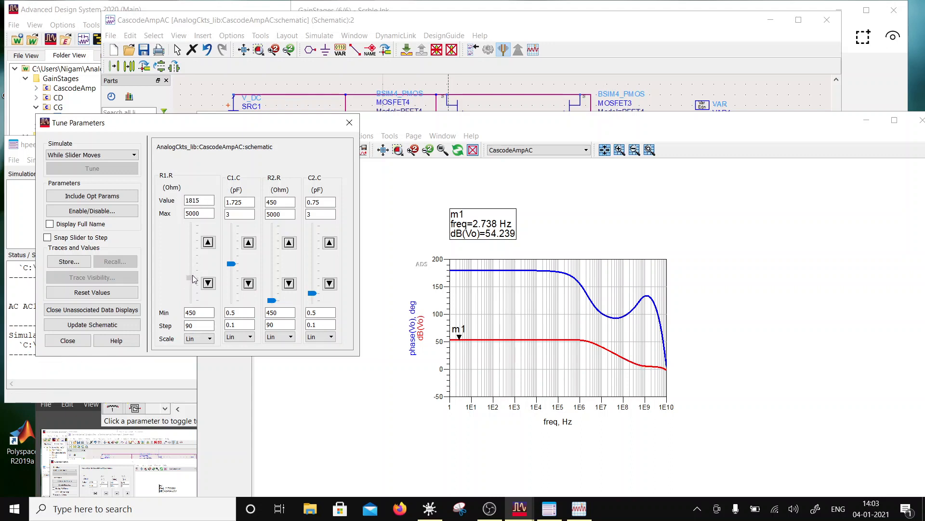
pyautogui.moveTo(190, 291); pyautogui.dragTo(233, 256)
pyautogui.moveTo(272, 299)
pyautogui.mouseDown()
pyautogui.moveTo(274, 272)
pyautogui.moveTo(274, 315)
pyautogui.mouseUp()
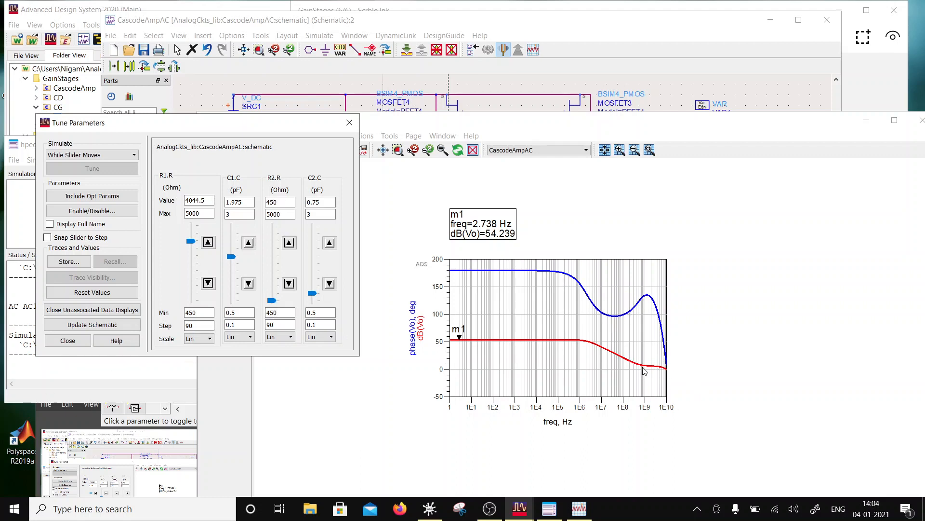
# - Set R2's tuning minimum to 200 Ohm and tune R2 down to 200 Ohm
pyautogui.click(277, 212)
pyautogui.click(273, 313)
pyautogui.moveTo(271, 312); pyautogui.dragTo(241, 314)
pyautogui.write('200')
pyautogui.click(282, 202)
pyautogui.moveTo(274, 299); pyautogui.dragTo(276, 311)
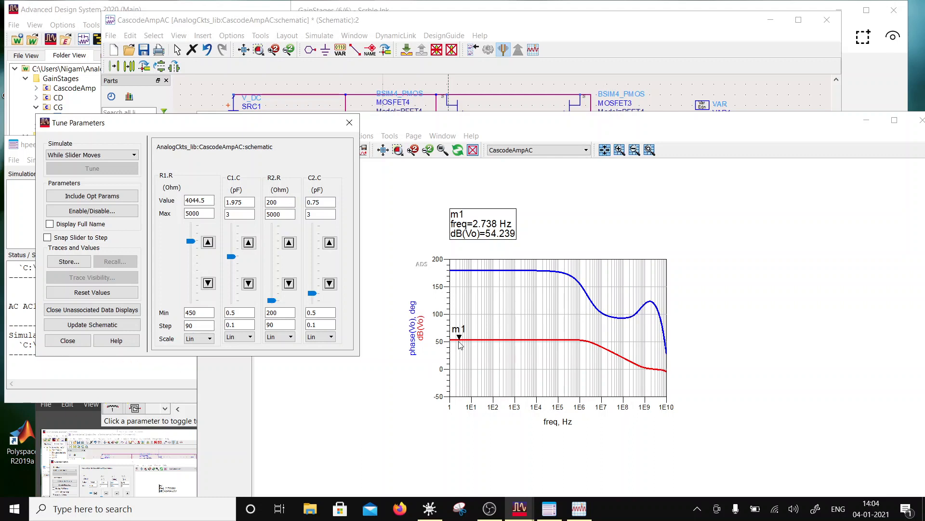
# - Move marker m1 to 3.255 GHz on the gain trace and tune C2 to 1.15 pF, R1 to 2816 Ohm and C1 to 2 pF
pyautogui.moveTo(459, 344)
pyautogui.mouseDown()
pyautogui.moveTo(577, 357)
pyautogui.moveTo(656, 403)
pyautogui.moveTo(651, 398)
pyautogui.mouseUp()
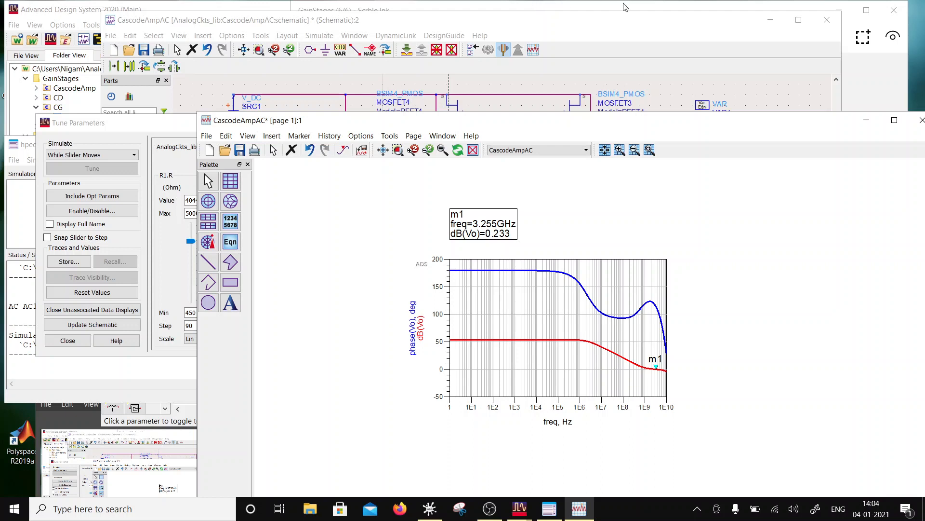
pyautogui.click(155, 124)
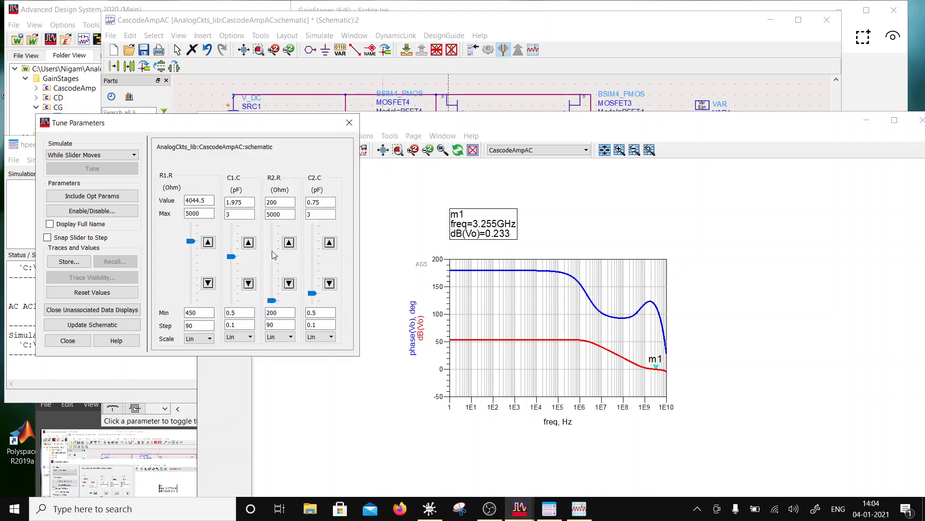
pyautogui.moveTo(313, 293); pyautogui.dragTo(318, 282)
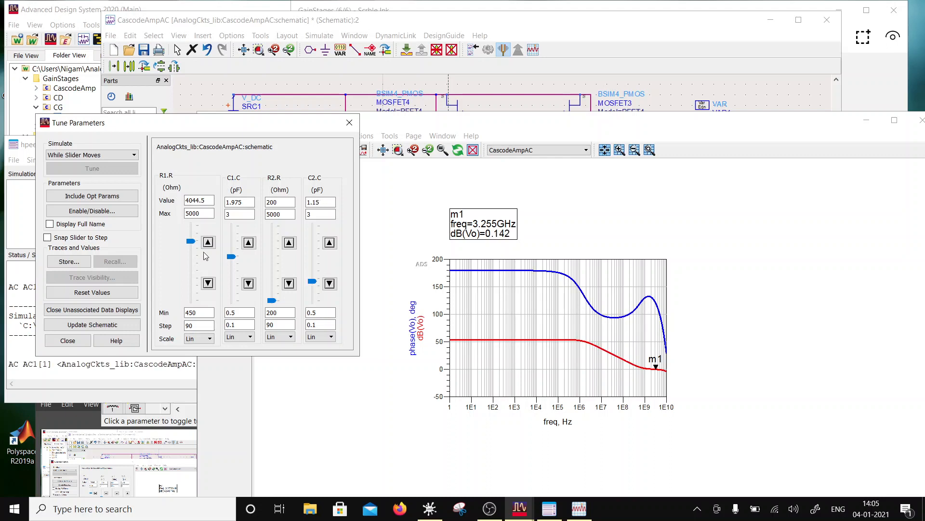
pyautogui.moveTo(191, 241); pyautogui.dragTo(232, 255)
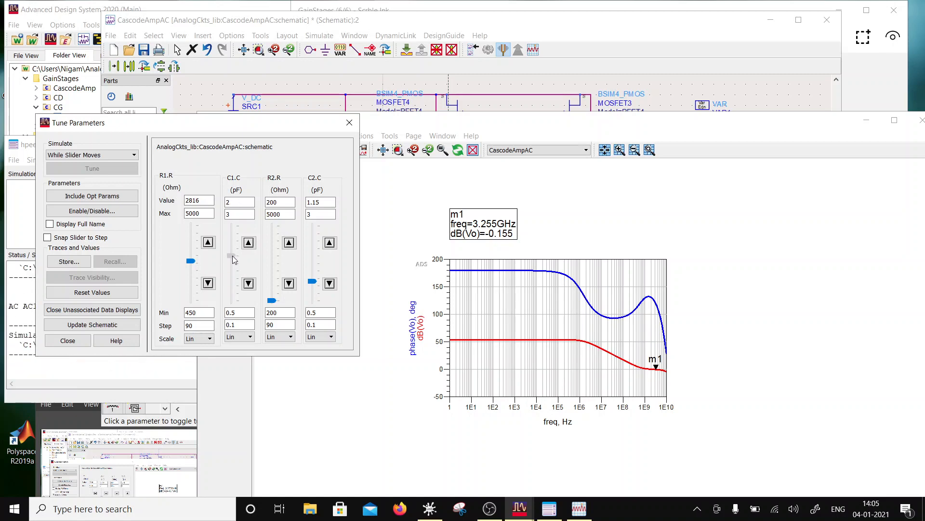
# - Move the gain and phase plot aside to view the RC branches in the schematic, and bring it back beside the tuning sliders
pyautogui.click(481, 126)
pyautogui.moveTo(480, 126); pyautogui.dragTo(554, 313)
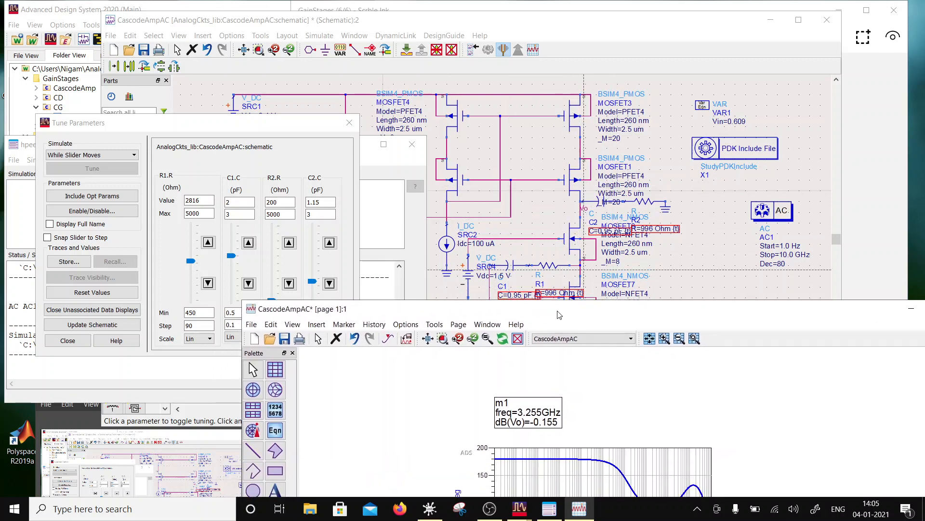
pyautogui.moveTo(562, 312); pyautogui.dragTo(605, 95)
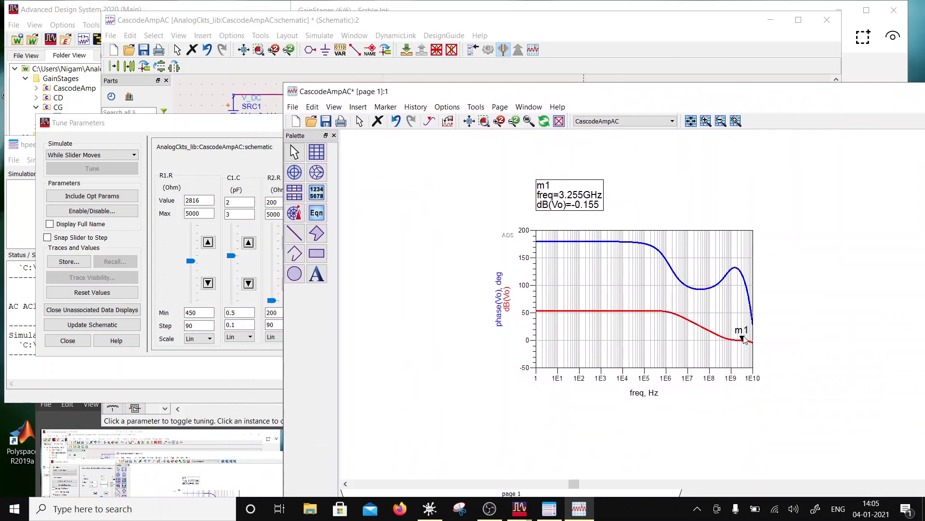
# - Replace marker m1 with a line marker across the gain and phase traces and place it at 2.818 GHz
pyautogui.press('Delete')
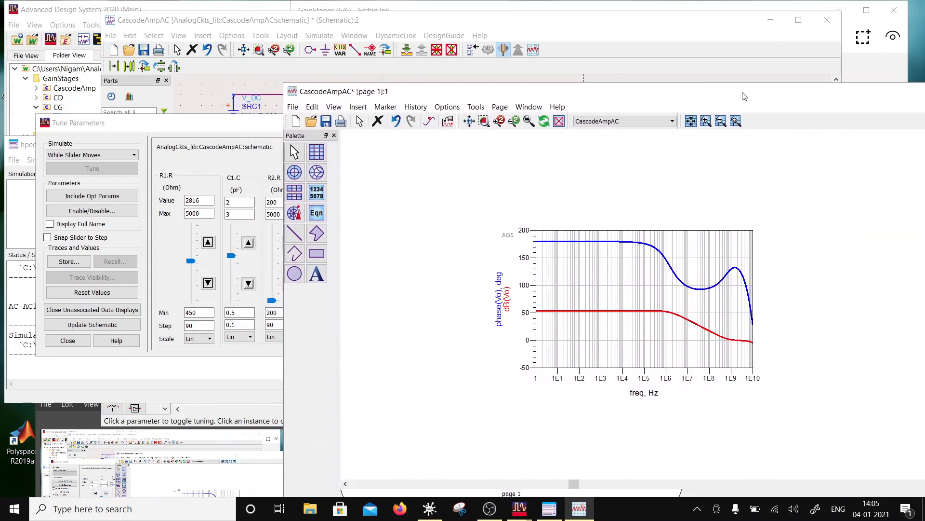
pyautogui.rightClick(782, 125)
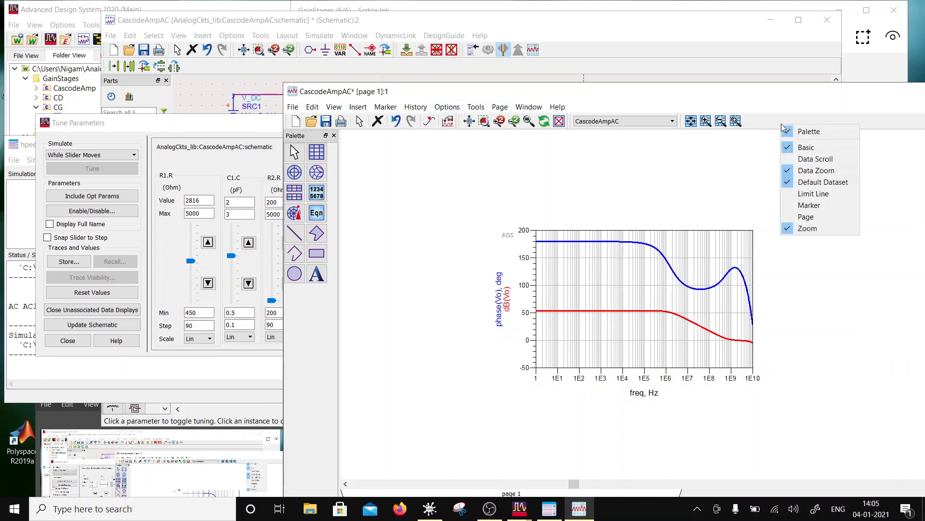
pyautogui.click(809, 207)
pyautogui.click(832, 121)
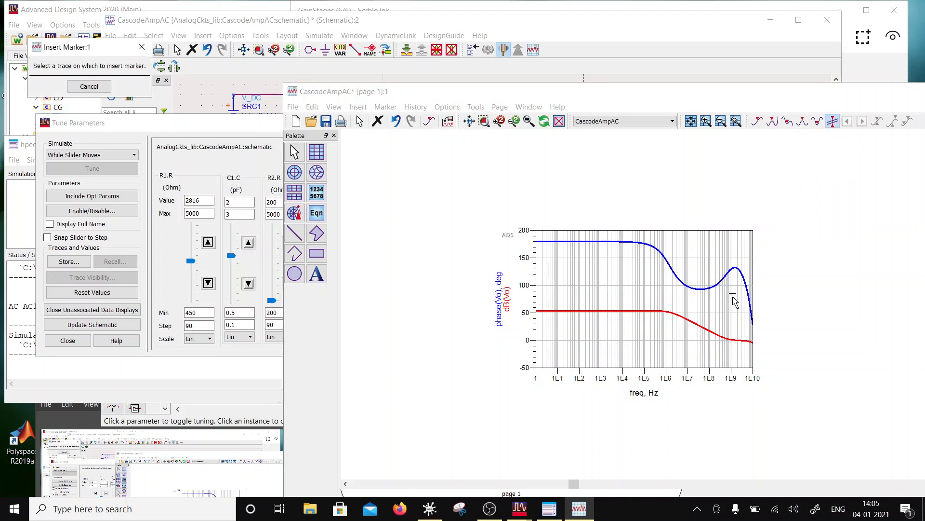
pyautogui.click(717, 289)
pyautogui.moveTo(717, 265); pyautogui.dragTo(744, 268)
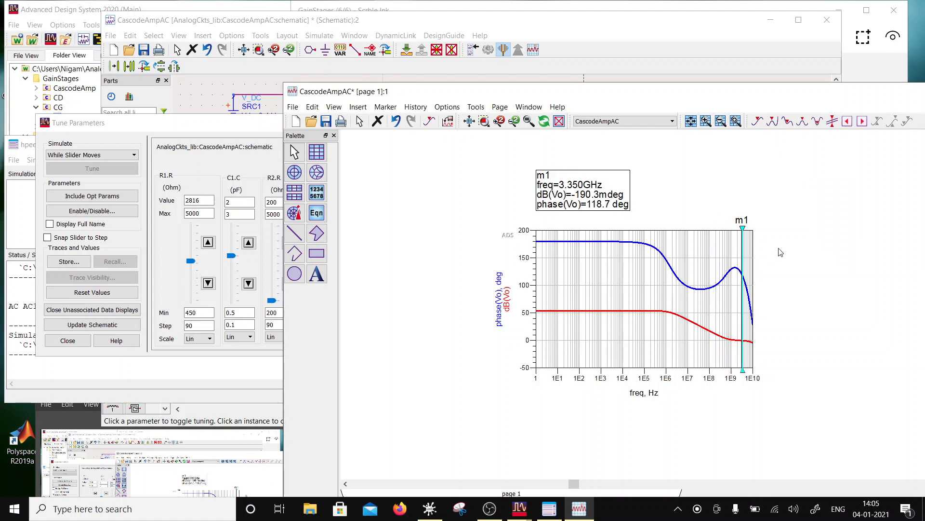
pyautogui.press('Left')
pyautogui.press('Left')
pyautogui.press('Left')
pyautogui.press('Left')
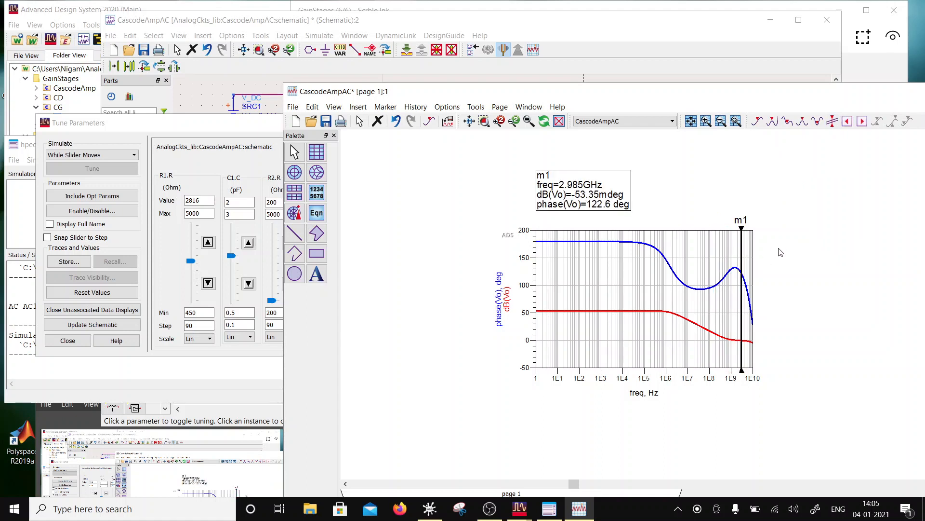
pyautogui.press('Right')
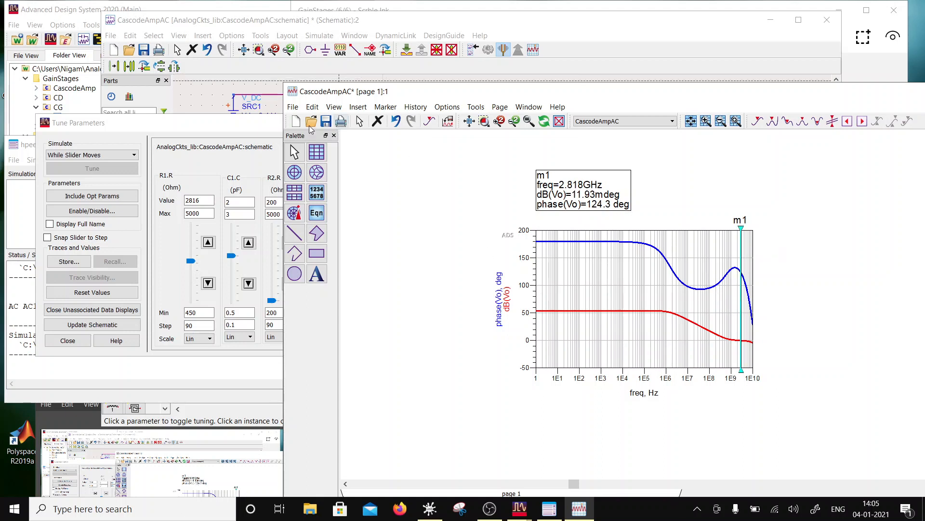
# - Tune R2 to 248 Ohm and step line marker m1 up to 6.131 GHz to find the gain crossover
pyautogui.click(258, 124)
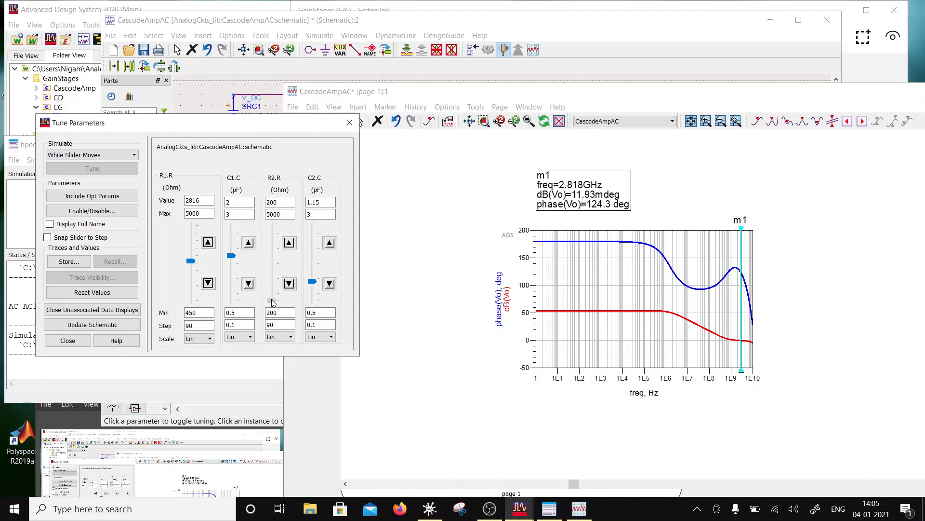
pyautogui.moveTo(273, 302); pyautogui.dragTo(277, 302)
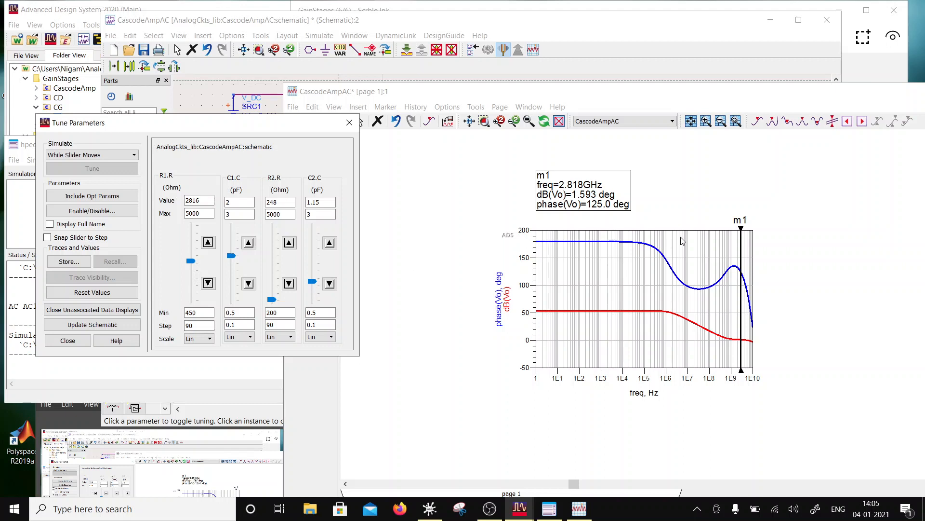
pyautogui.click(747, 264)
pyautogui.press('Right')
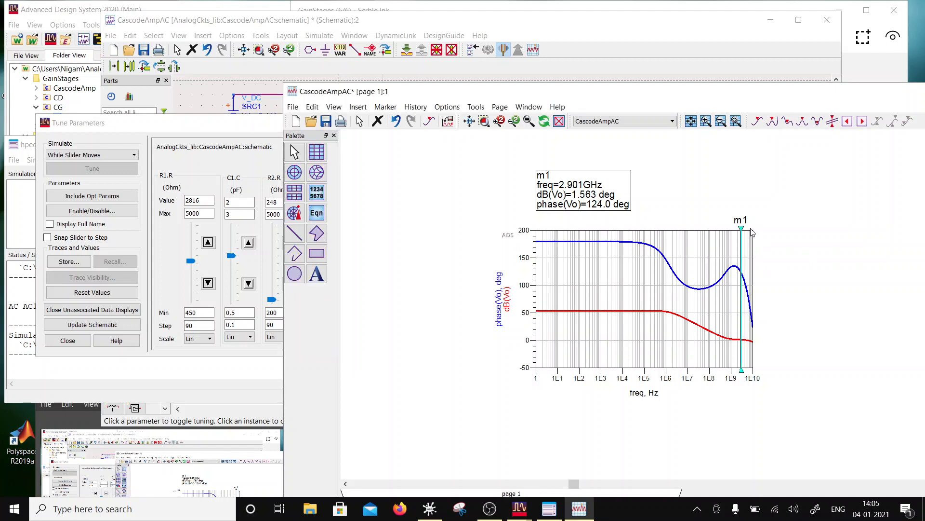
pyautogui.press('Right')
pyautogui.press('Right')
pyautogui.press('Right')
pyautogui.press('Right')
pyautogui.press('Right')
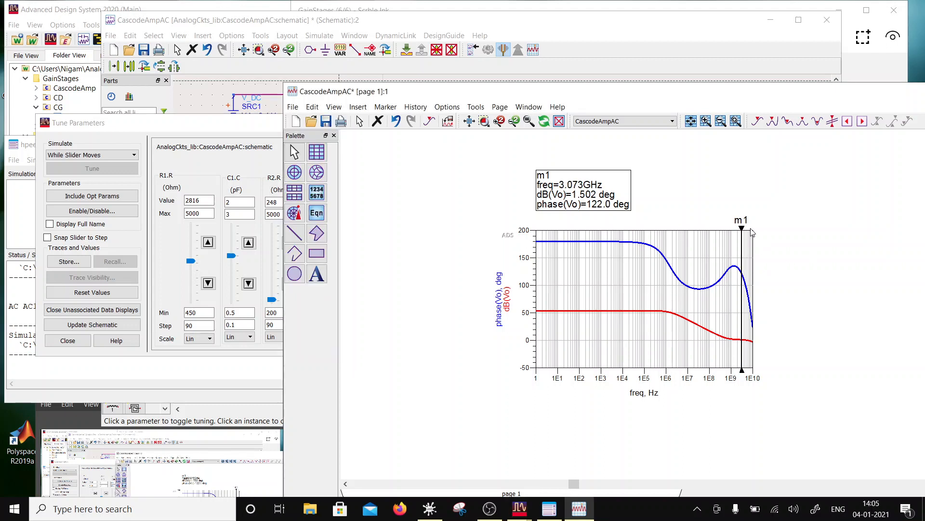
pyautogui.press('Right')
pyautogui.press('Right')
pyautogui.press('Right')
pyautogui.press('Right')
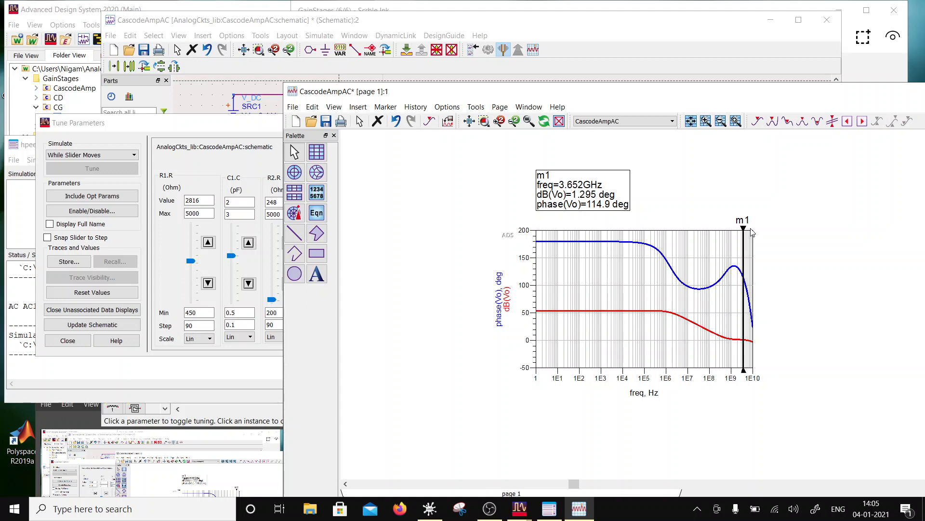
pyautogui.press('Right')
pyautogui.press('Right')
pyautogui.press('Right')
pyautogui.press('Right')
pyautogui.press('Right')
pyautogui.press('Right')
pyautogui.press('Right')
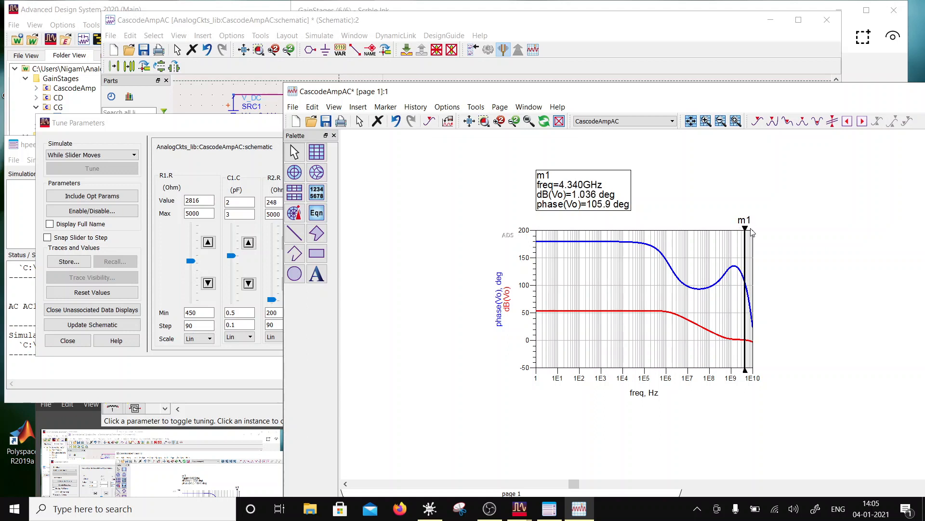
pyautogui.press('Right')
pyautogui.press('Right')
pyautogui.press('Right')
pyautogui.press('Right')
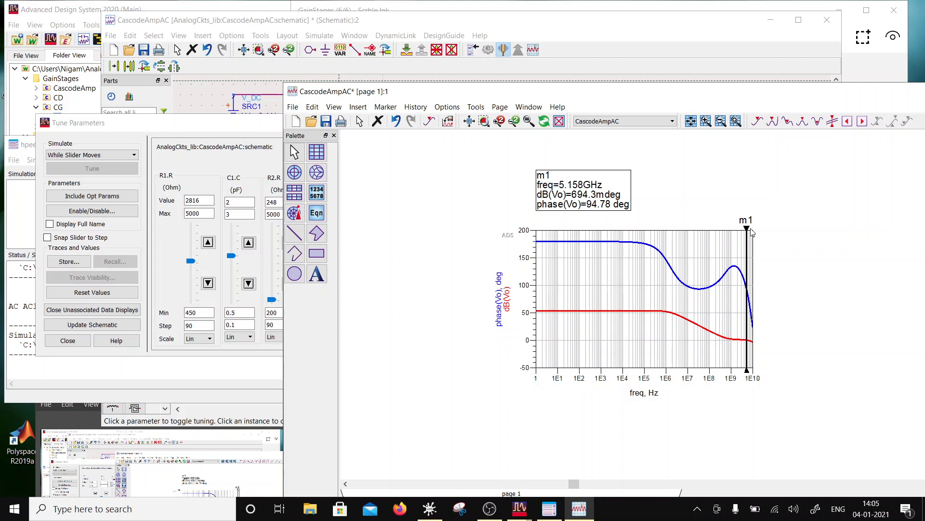
pyautogui.press('Right')
pyautogui.press('Right')
pyautogui.press('Right')
pyautogui.press('Right')
pyautogui.press('Right')
pyautogui.press('Right')
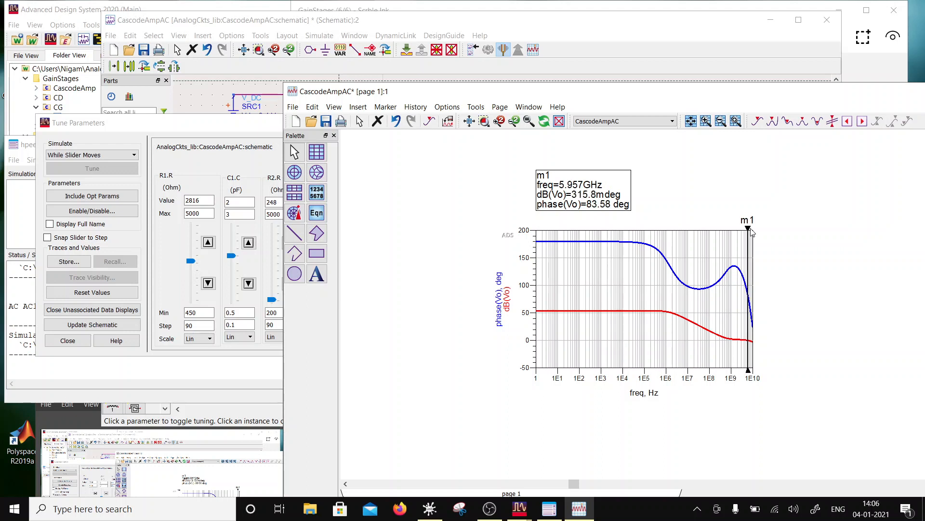
pyautogui.press('Right')
pyautogui.click(498, 189)
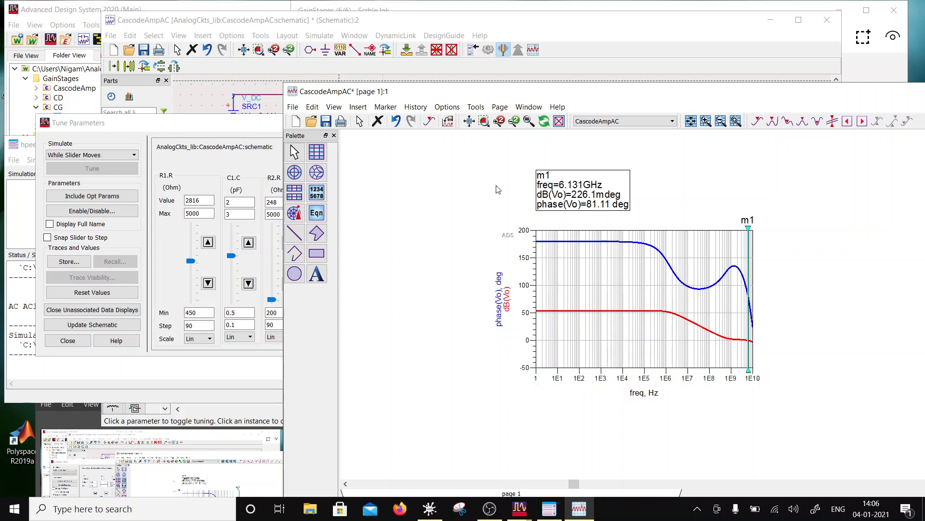
# - Try C2 at 2.5 pF, tune R2 down to 200 Ohm and bring C2 down to 0.75 pF
pyautogui.click(177, 122)
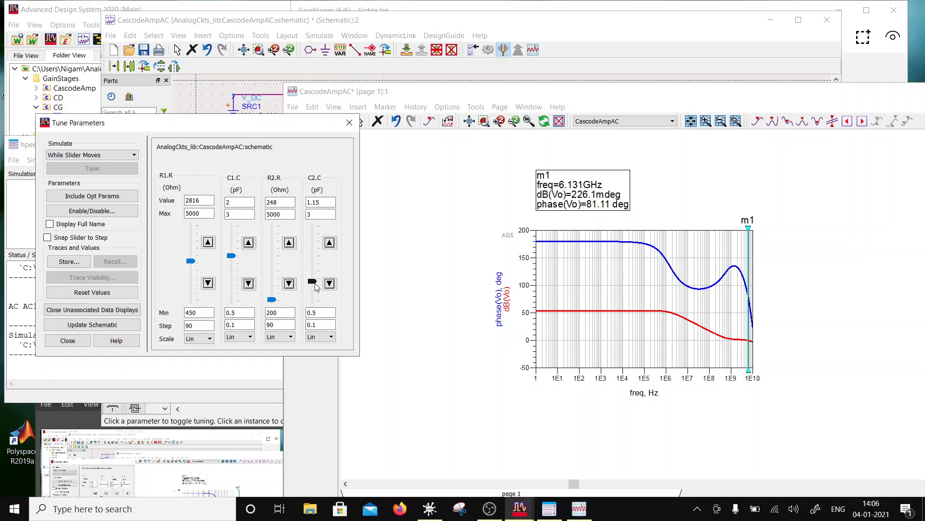
pyautogui.moveTo(316, 287); pyautogui.dragTo(320, 284)
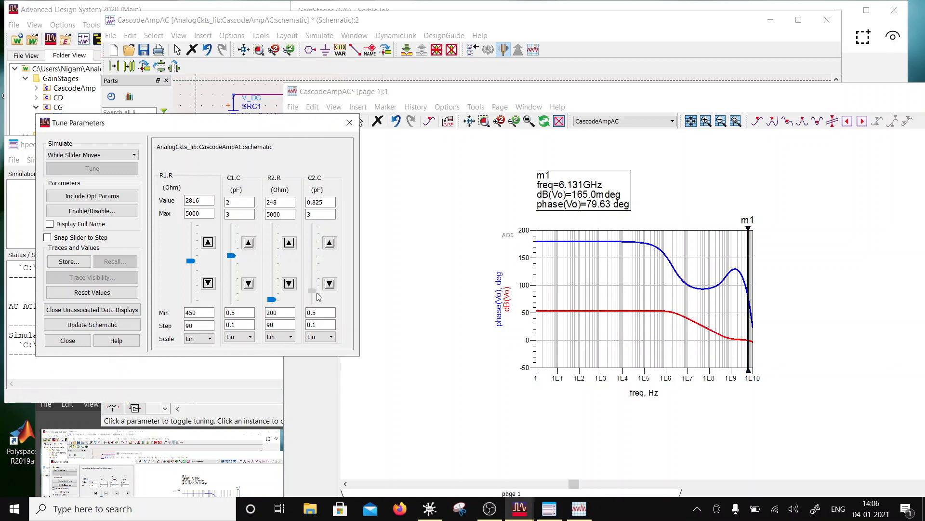
pyautogui.moveTo(319, 284); pyautogui.dragTo(318, 246)
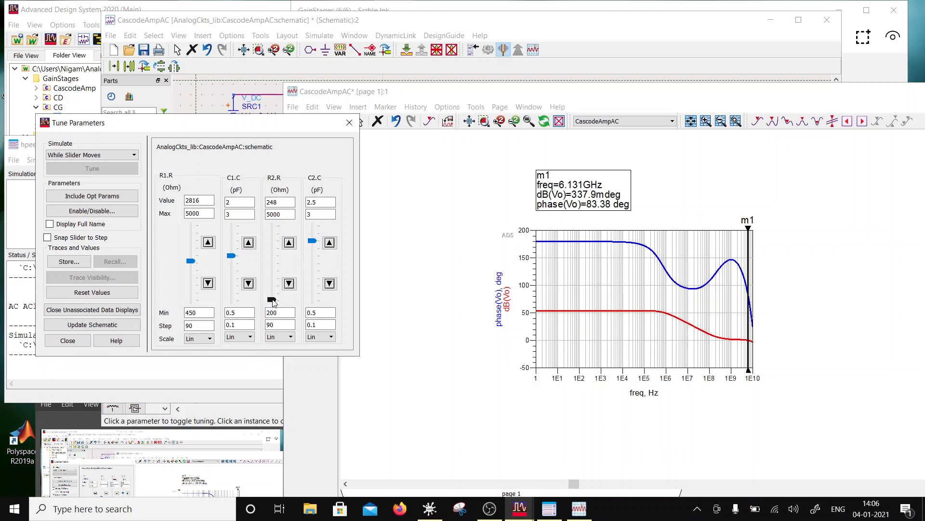
pyautogui.moveTo(274, 303); pyautogui.dragTo(279, 303)
pyautogui.moveTo(278, 315); pyautogui.dragTo(275, 302)
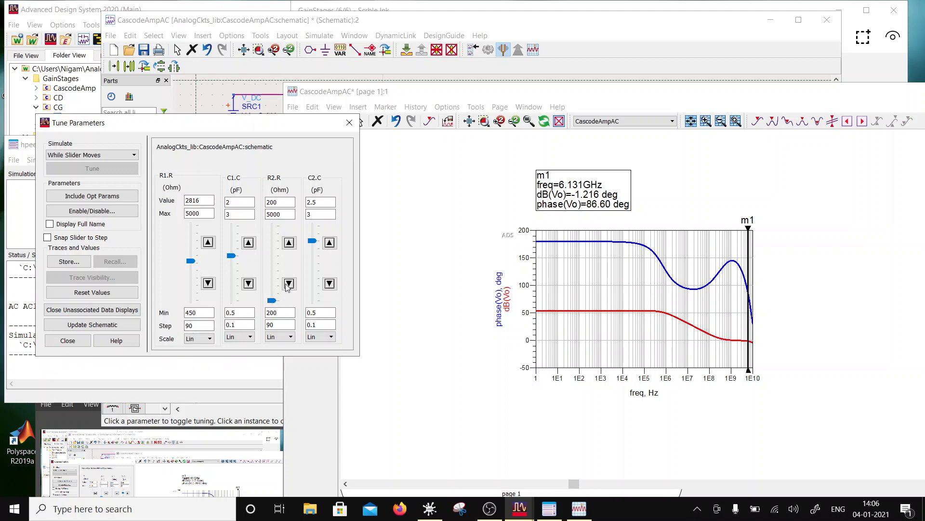
pyautogui.moveTo(312, 247); pyautogui.dragTo(313, 295)
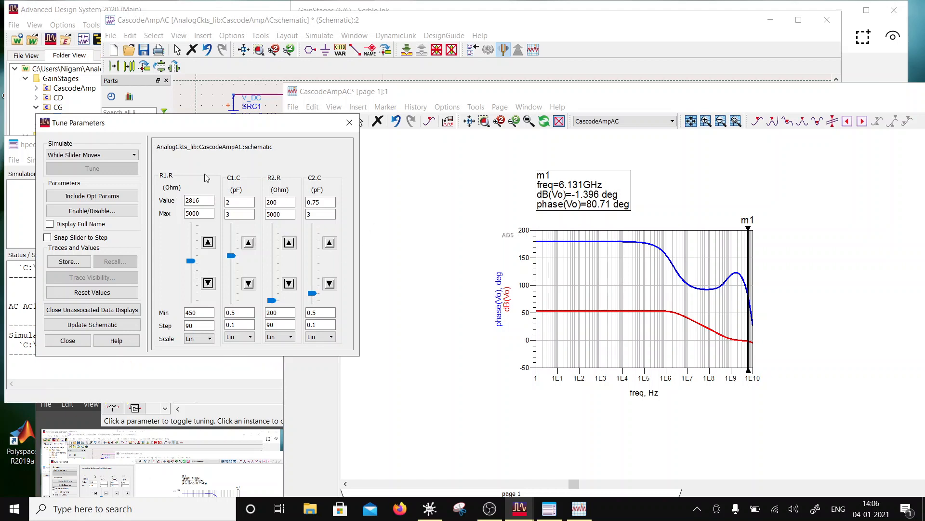
# - Step line marker m1 down to 3.162 GHz, near the 0 dB gain crossing
pyautogui.click(752, 249)
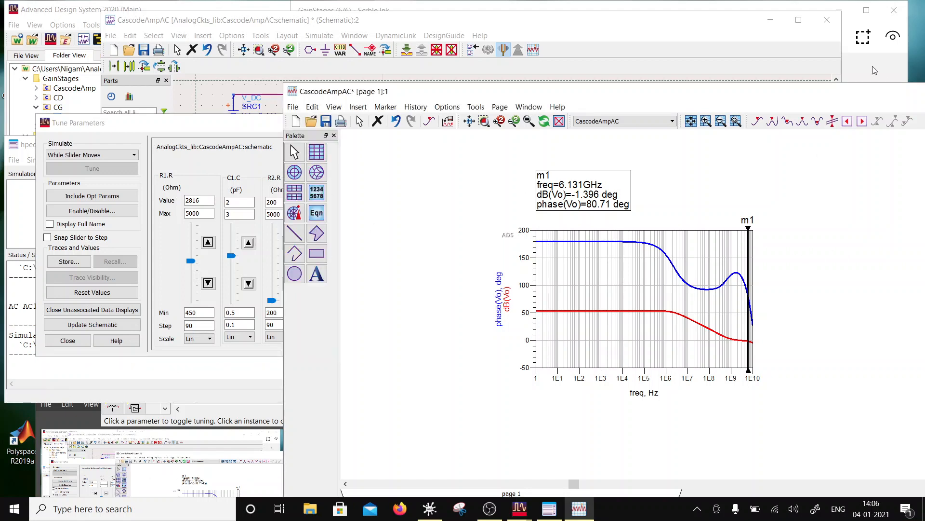
pyautogui.press('Left')
pyautogui.press('Left')
pyautogui.press('Left')
pyautogui.press('Left')
pyautogui.press('Left')
pyautogui.press('Left')
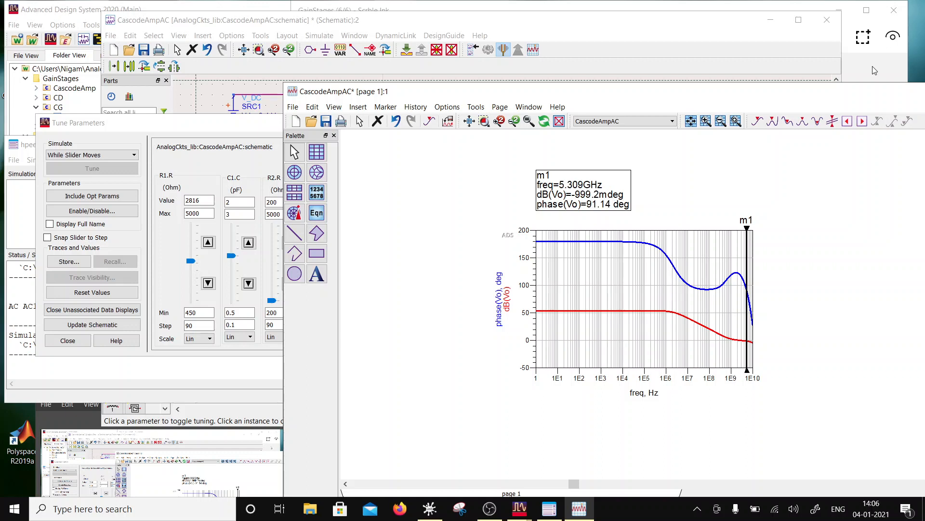
pyautogui.press('Left')
pyautogui.press('Left')
pyautogui.press('Left')
pyautogui.press('Left')
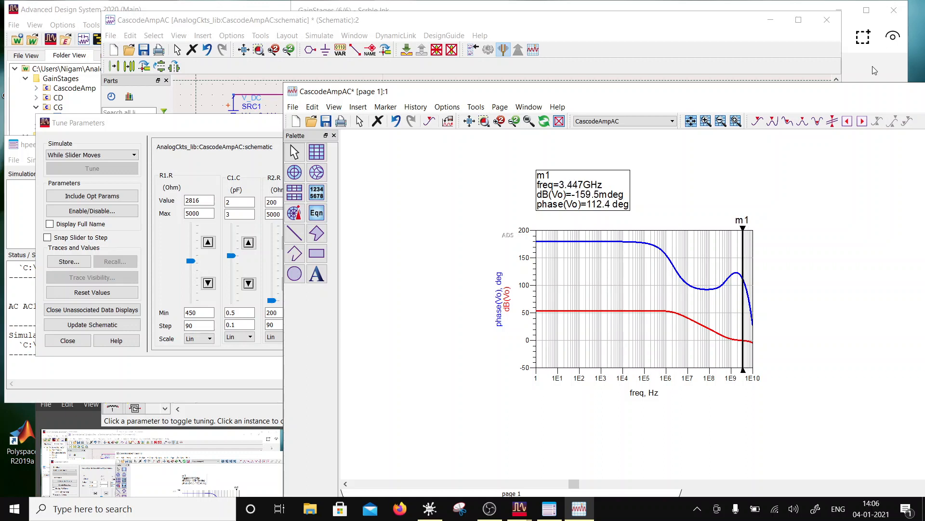
pyautogui.press('Left')
pyautogui.press('Left')
pyautogui.press('Left')
pyautogui.press('Left')
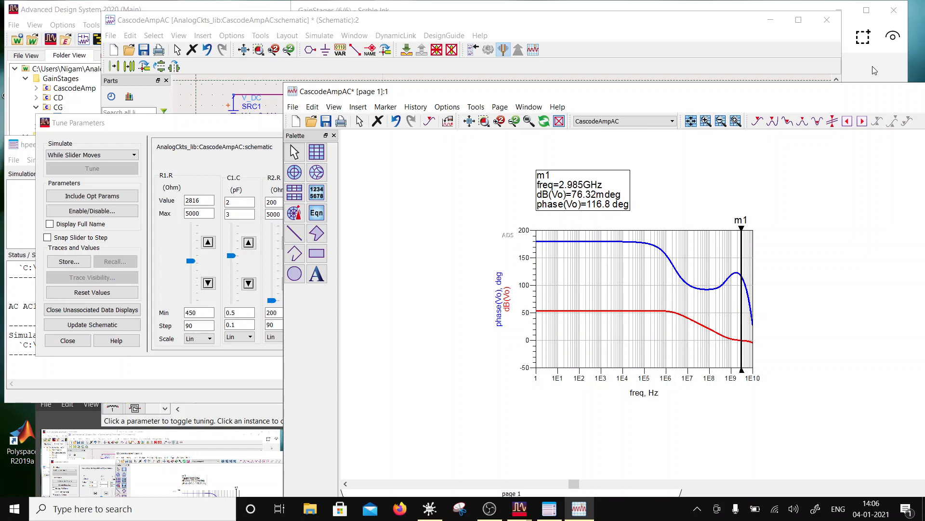
pyautogui.press('Right')
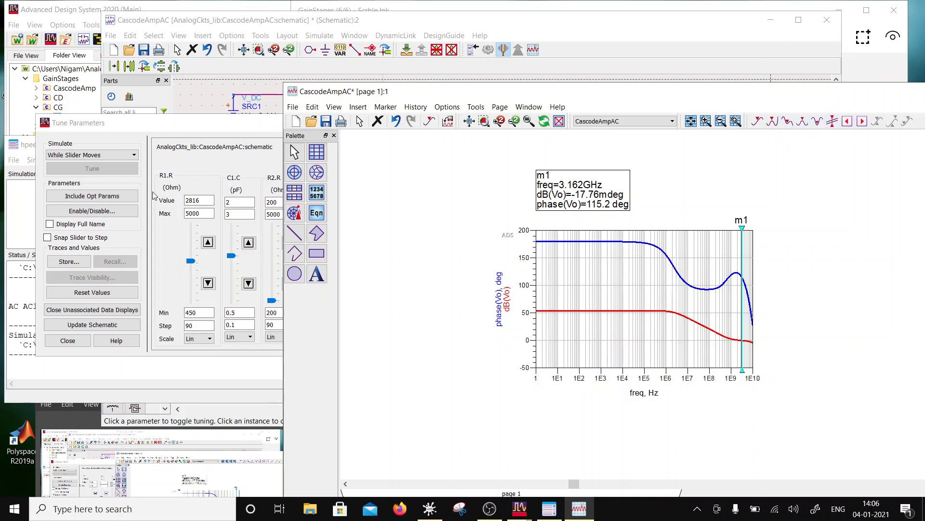
# - Insert a new marker m2 on the gain trace and place it at 2.304 MHz
pyautogui.click(192, 144)
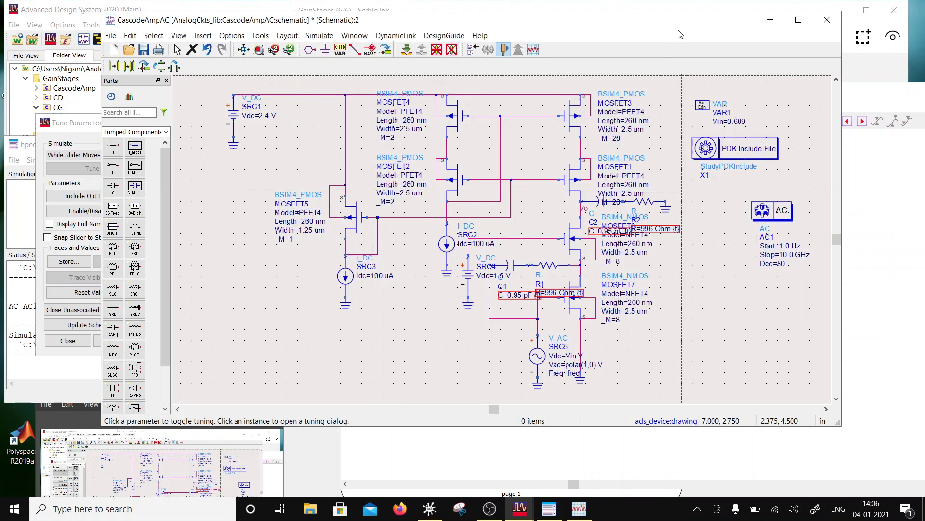
pyautogui.click(677, 32)
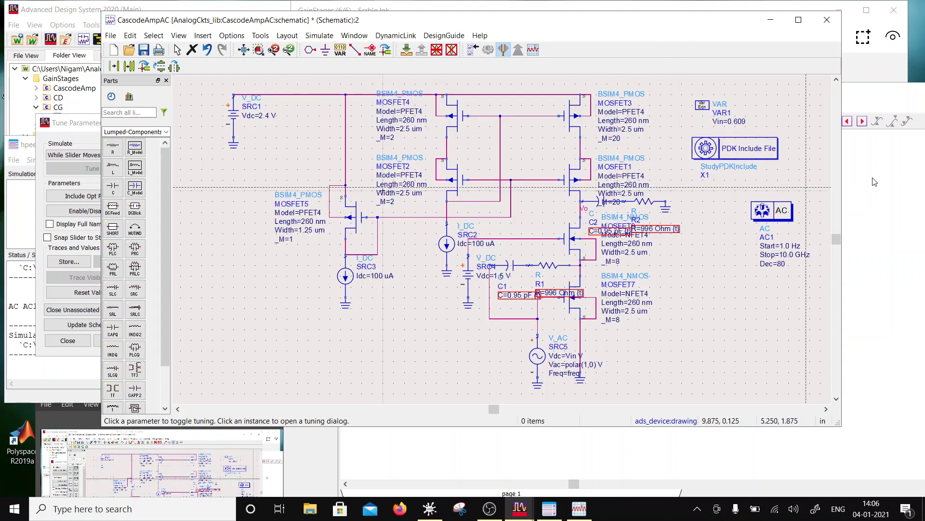
pyautogui.click(889, 165)
pyautogui.click(386, 106)
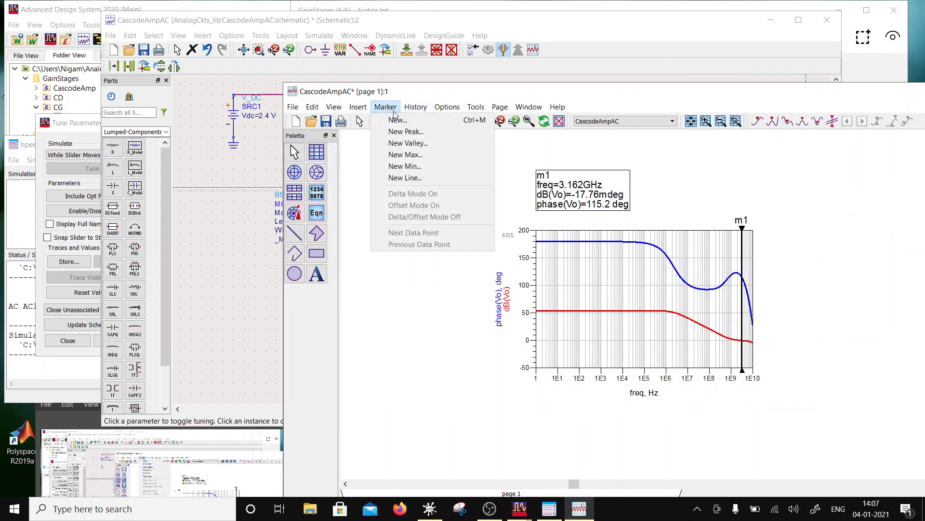
pyautogui.click(392, 117)
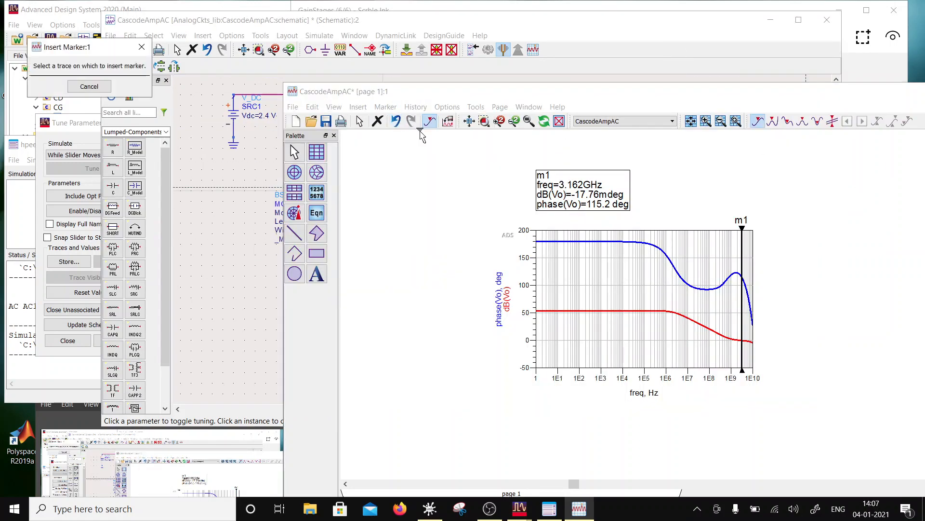
pyautogui.click(638, 311)
pyautogui.moveTo(638, 308); pyautogui.dragTo(672, 316)
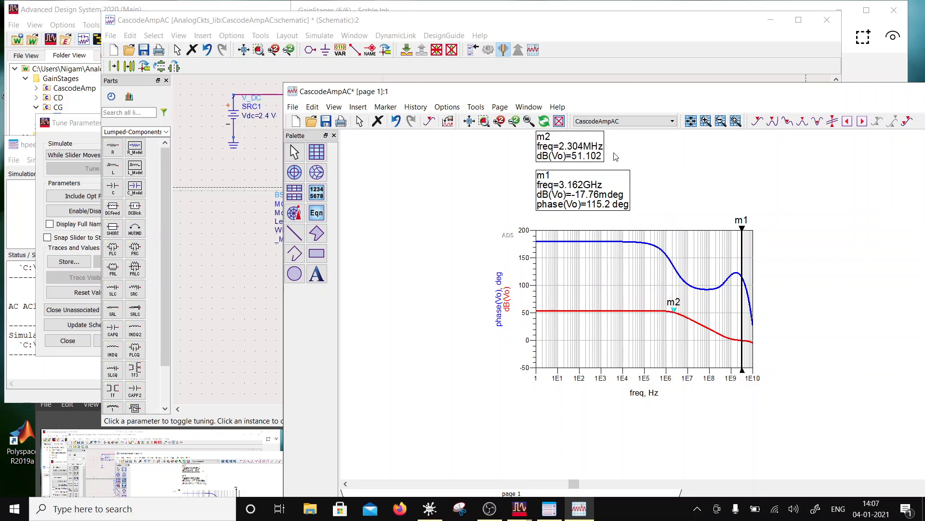
# - Move the schematic window clear of the plot and tune R2 to 248 Ohm, C2 to 0.5 pF and C1 to 1.35 pF
pyautogui.click(264, 19)
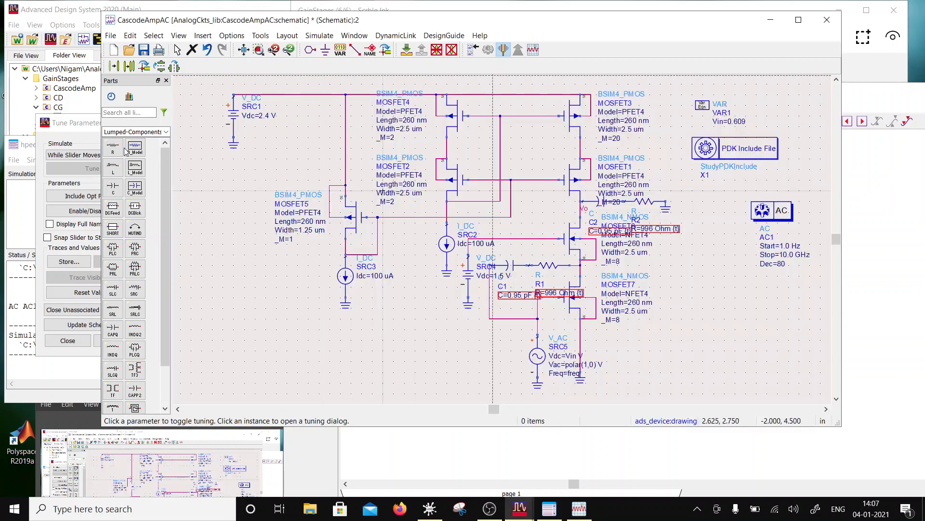
pyautogui.click(87, 123)
pyautogui.moveTo(288, 17); pyautogui.dragTo(262, 404)
pyautogui.moveTo(271, 300)
pyautogui.mouseDown()
pyautogui.moveTo(313, 301)
pyautogui.moveTo(314, 292)
pyautogui.moveTo(316, 313)
pyautogui.mouseUp()
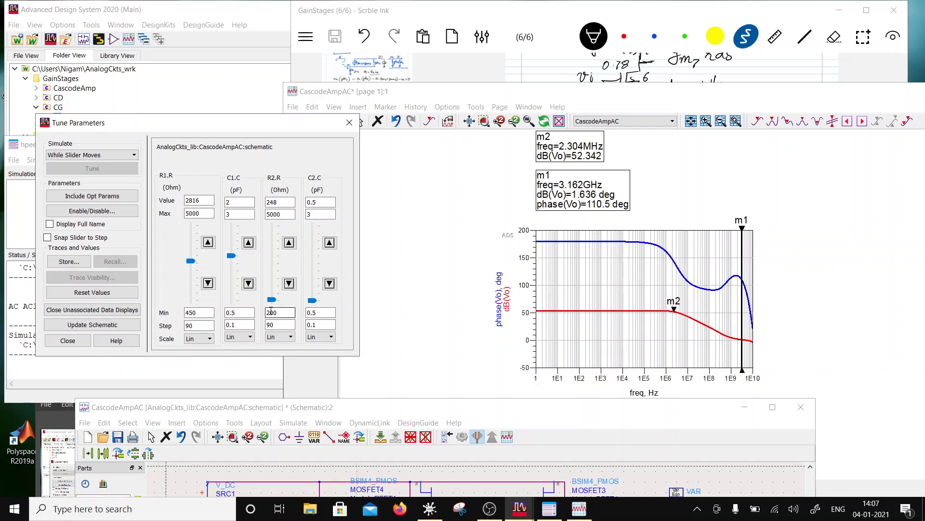
pyautogui.moveTo(234, 262); pyautogui.dragTo(246, 282)
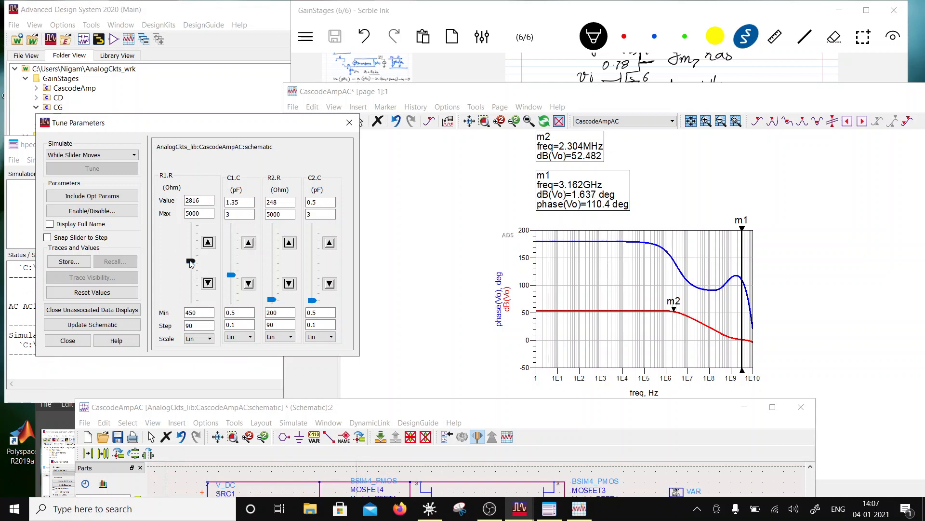
# - Tune R1 down to 450 Ohm, then try R2 at 584 Ohm and settle it at 440 Ohm
pyautogui.moveTo(191, 261); pyautogui.dragTo(204, 307)
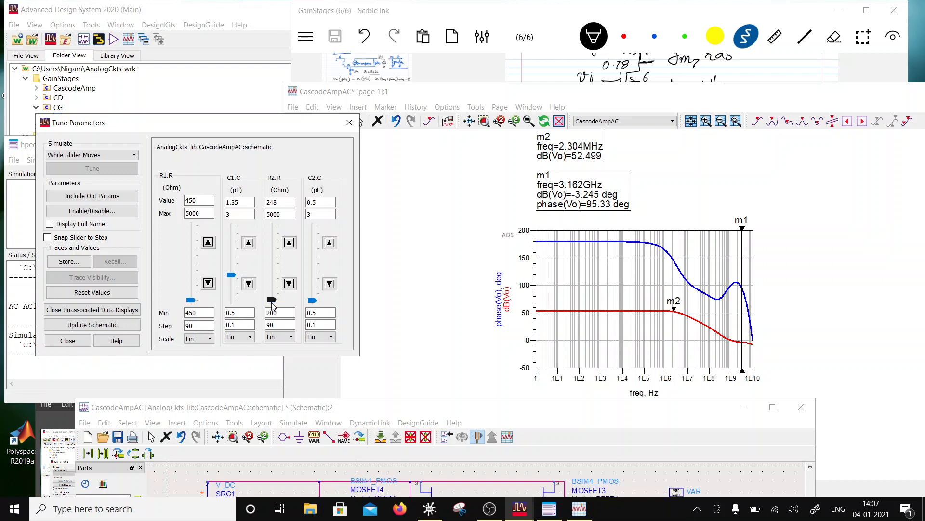
pyautogui.moveTo(273, 304); pyautogui.dragTo(270, 296)
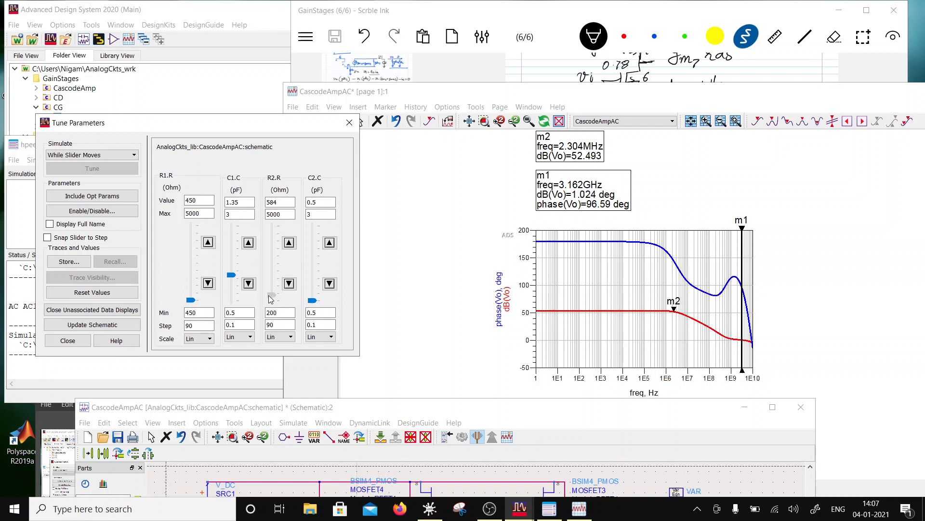
pyautogui.moveTo(270, 298); pyautogui.dragTo(270, 300)
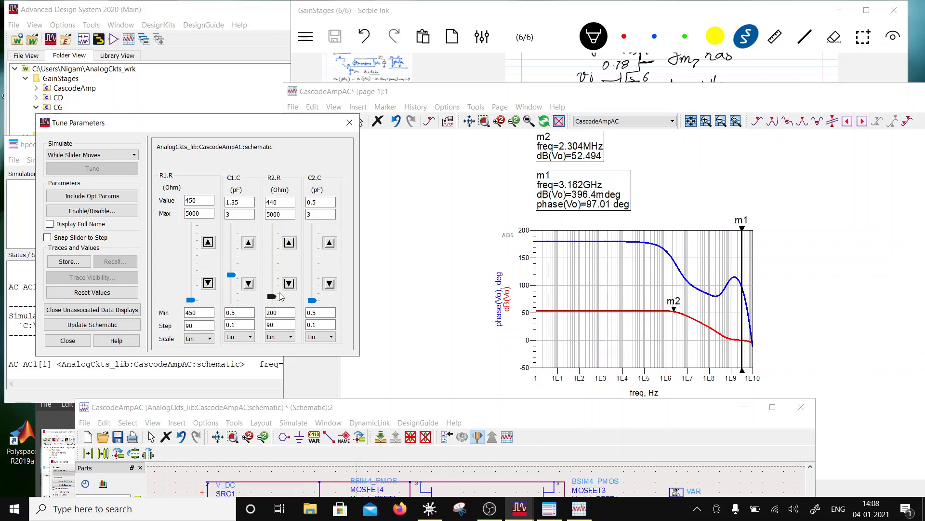
# - Step marker m1 to the 0 dB gain crossing at 3.981 GHz and move marker m2 to 2.985 MHz
pyautogui.click(742, 229)
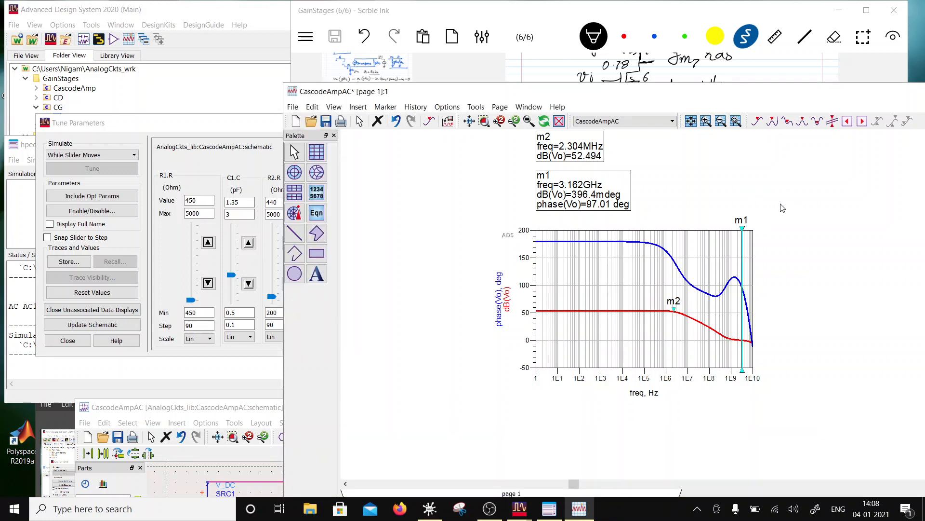
pyautogui.press('Right')
pyautogui.press('Right')
pyautogui.press('Right')
pyautogui.press('Right')
pyautogui.press('Right')
pyautogui.press('Right')
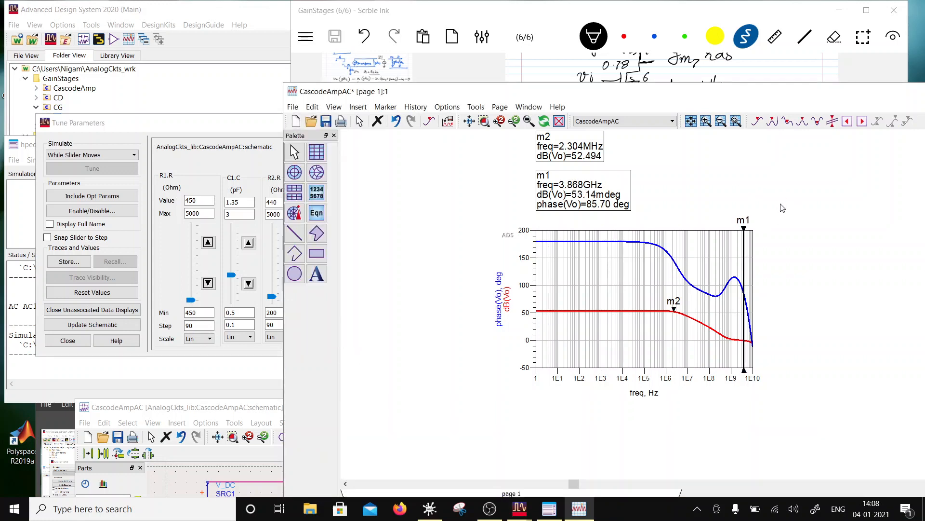
pyautogui.press('Right')
pyautogui.press('Right')
pyautogui.press('Right')
pyautogui.press('Left')
pyautogui.press('Left')
pyautogui.press('Left')
pyautogui.press('Right')
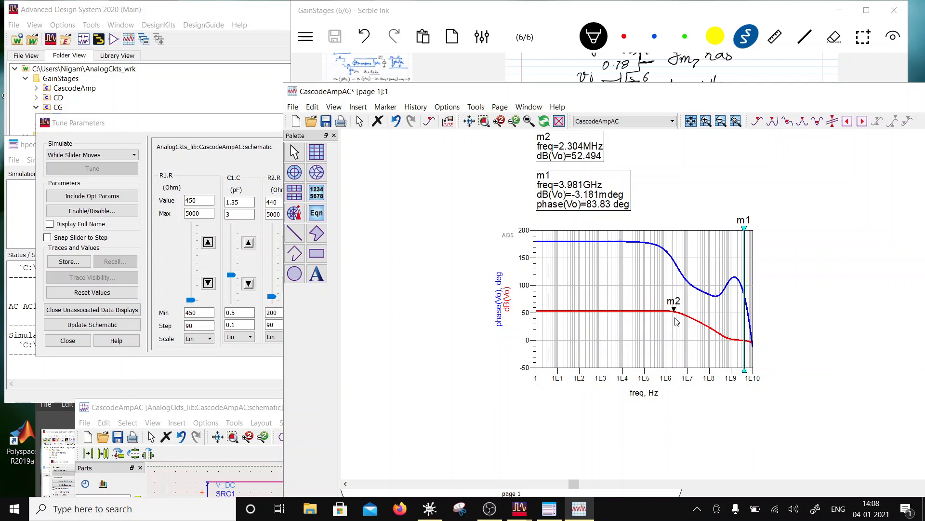
pyautogui.moveTo(676, 314)
pyautogui.mouseDown()
pyautogui.moveTo(623, 316)
pyautogui.moveTo(689, 325)
pyautogui.moveTo(677, 327)
pyautogui.mouseUp()
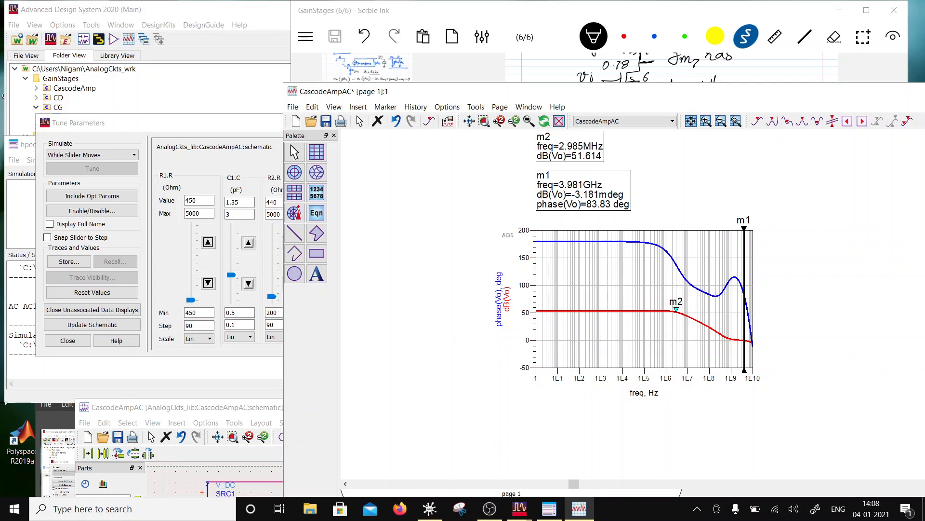
# - Write the tuned values back to the schematic, exiting tune mode, and save the CascodeAmpAC data display
pyautogui.click(89, 324)
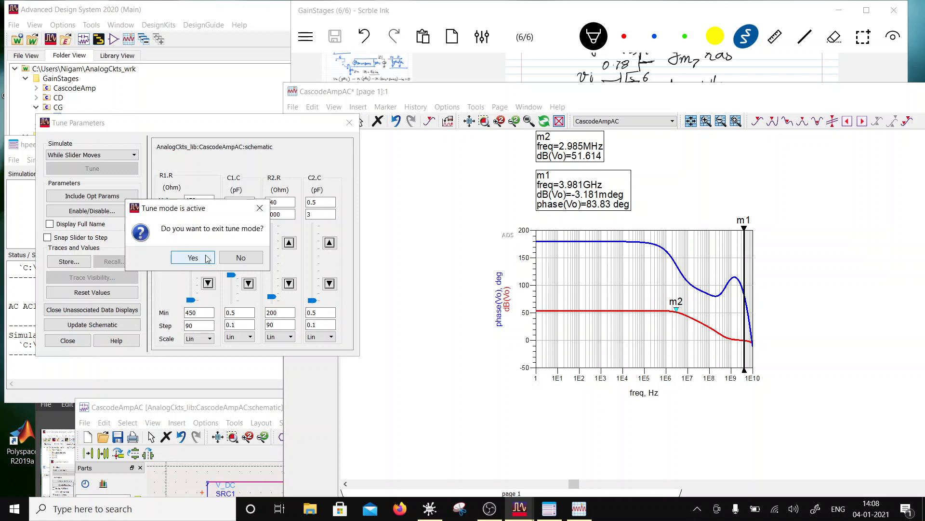
pyautogui.click(193, 258)
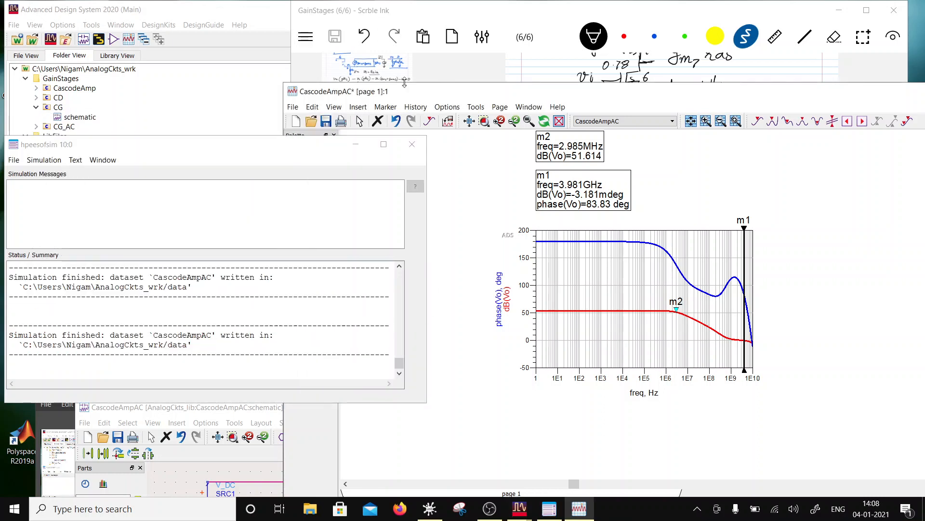
pyautogui.moveTo(406, 94); pyautogui.dragTo(367, 72)
pyautogui.click(287, 99)
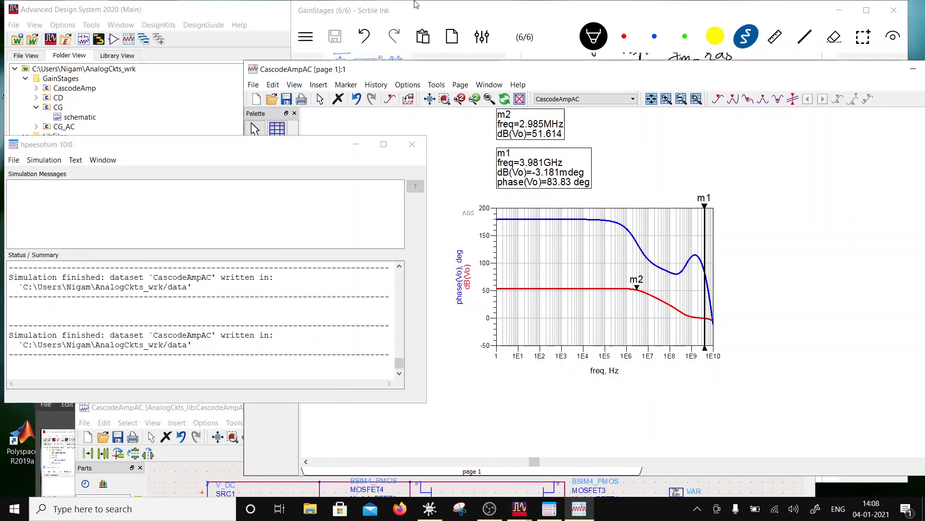
# - Move the notes window aside, maximize the data display and bring the whole schematic window in front of it
pyautogui.moveTo(417, 4); pyautogui.dragTo(774, 181)
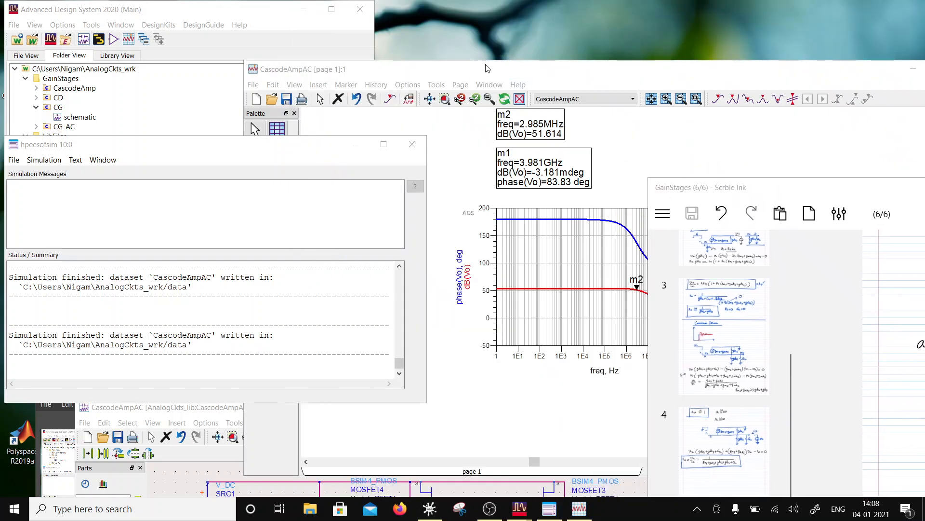
pyautogui.moveTo(486, 68); pyautogui.dragTo(543, 4)
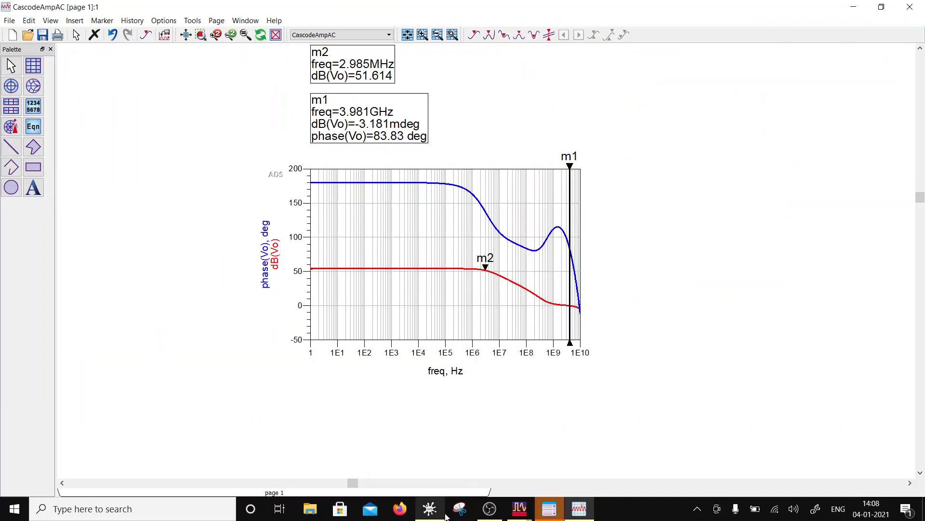
pyautogui.click(520, 509)
pyautogui.click(543, 449)
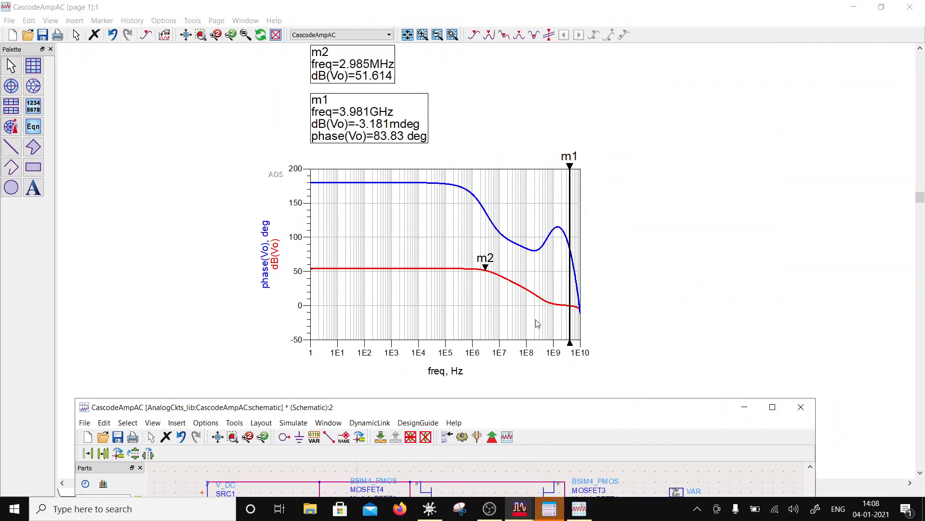
pyautogui.moveTo(544, 413); pyautogui.dragTo(574, 59)
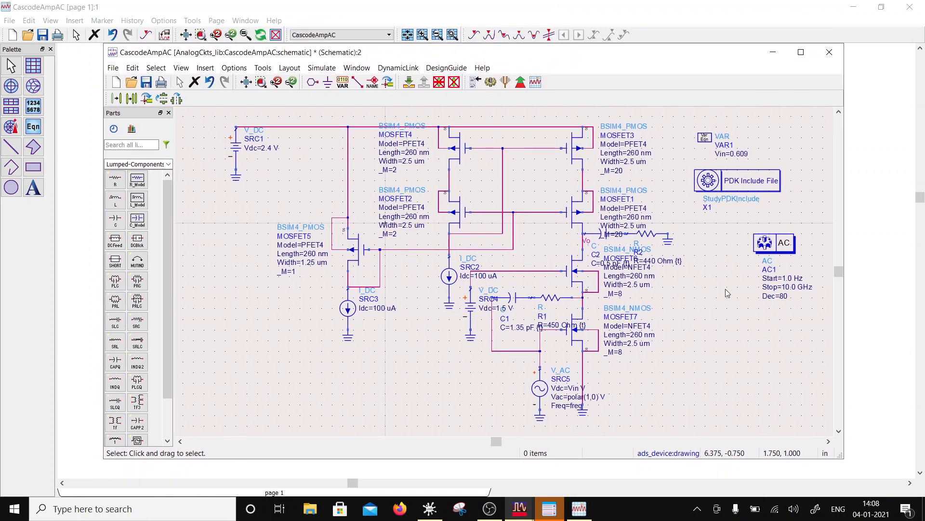
# - Select C2, R2 and their ground together and move the branch away from the output transistors
pyautogui.moveTo(713, 247); pyautogui.dragTo(588, 227)
pyautogui.click(603, 234)
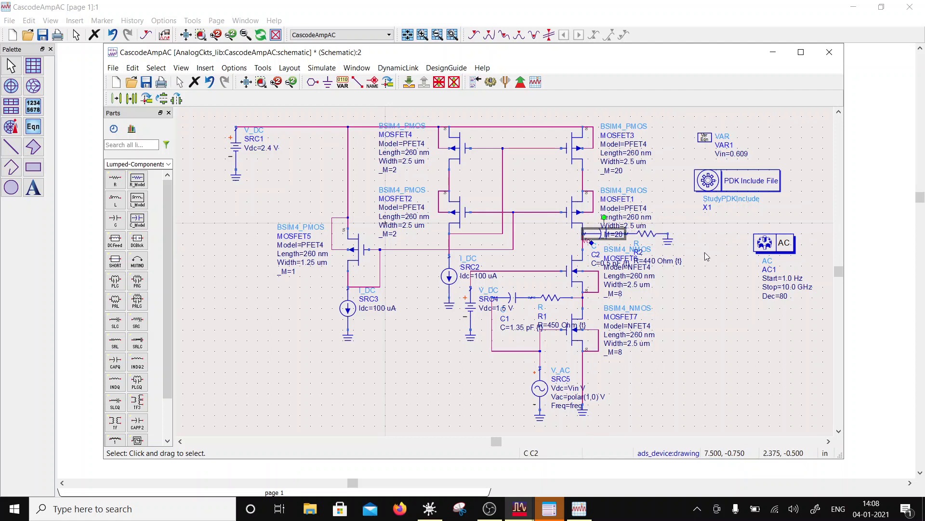
pyautogui.moveTo(695, 257); pyautogui.dragTo(580, 213)
pyautogui.moveTo(641, 240); pyautogui.dragTo(687, 240)
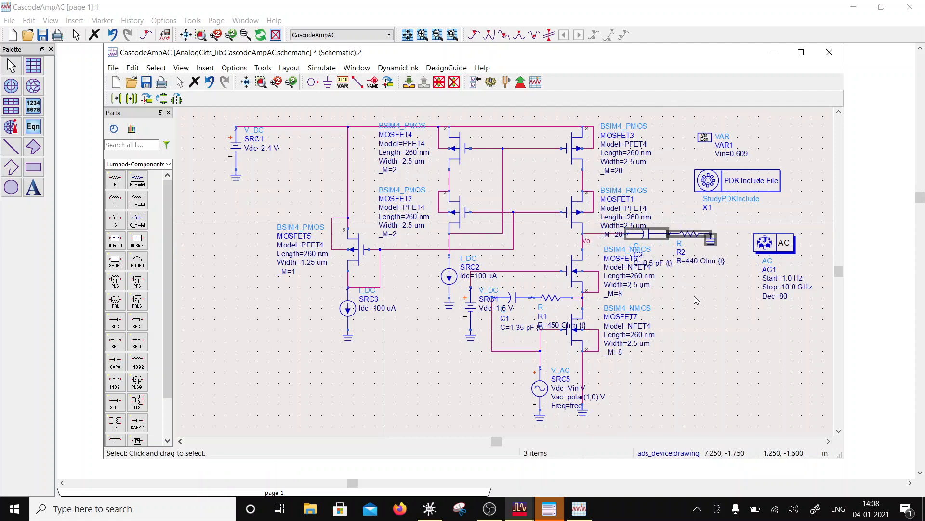
# - Remove the tuning ranges from C2 and R2, keeping 0.5 pF and 440 Ohm, and move their branch clear of the transistor labels
pyautogui.click(670, 265)
pyautogui.doubleClick(678, 265)
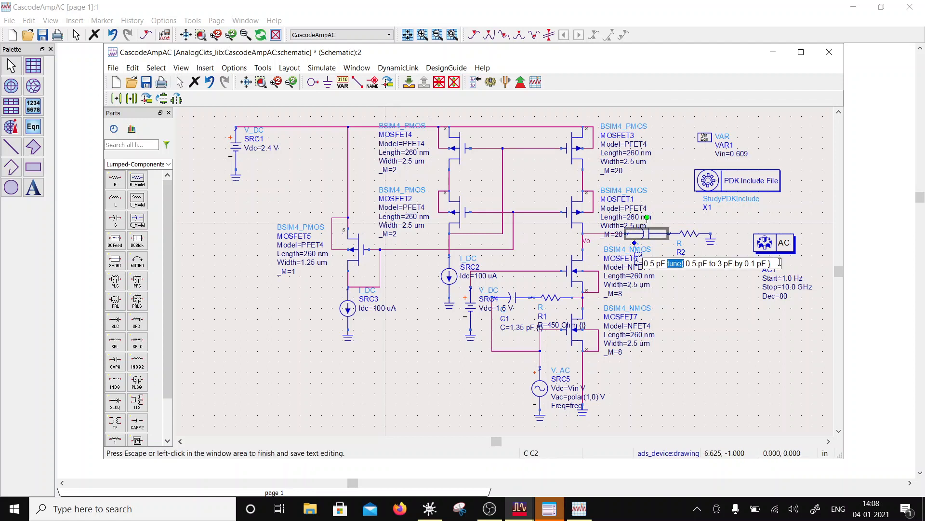
pyautogui.moveTo(780, 263); pyautogui.dragTo(669, 259)
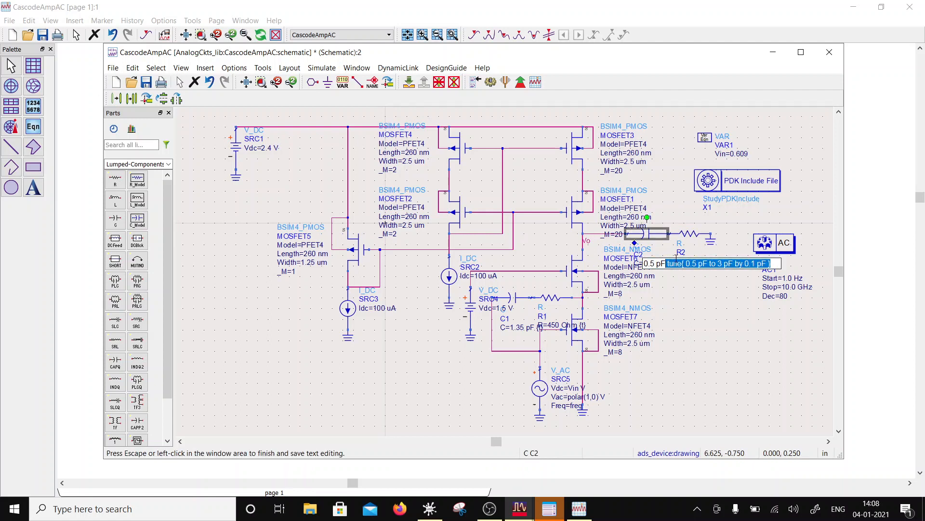
pyautogui.press('Delete')
pyautogui.click(710, 338)
pyautogui.doubleClick(709, 261)
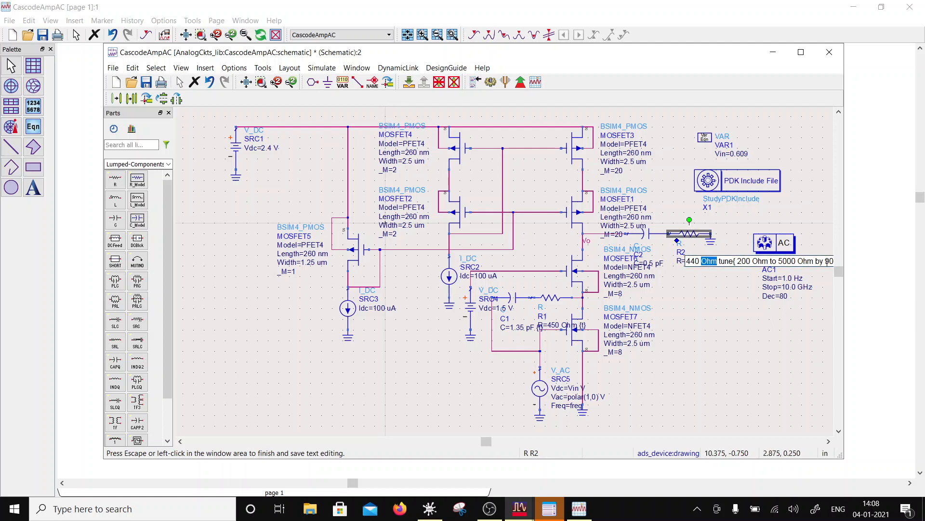
pyautogui.moveTo(720, 261); pyautogui.dragTo(919, 198)
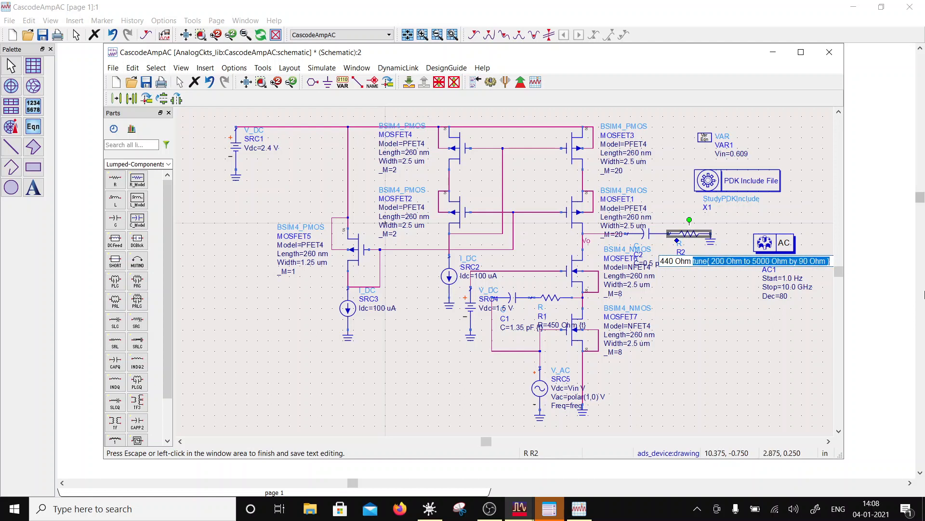
pyautogui.press('Delete')
pyautogui.click(734, 348)
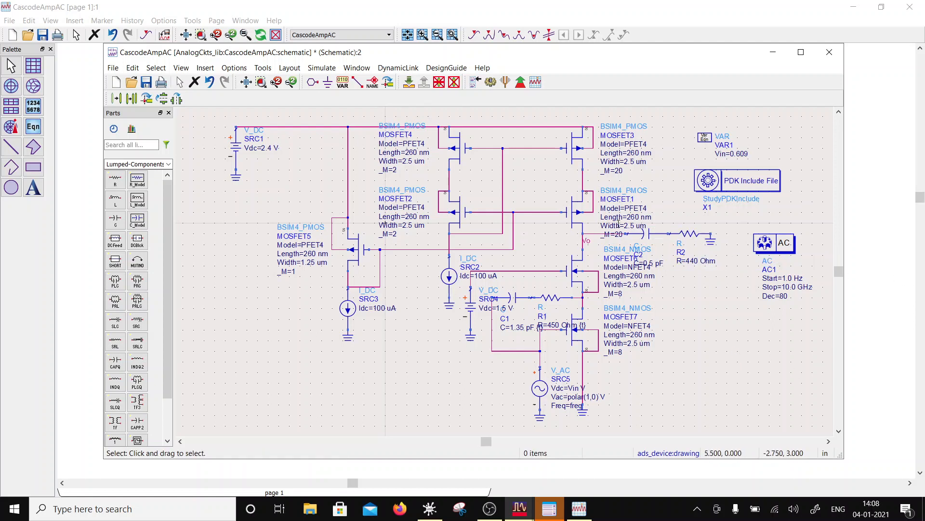
pyautogui.moveTo(738, 289); pyautogui.dragTo(598, 212)
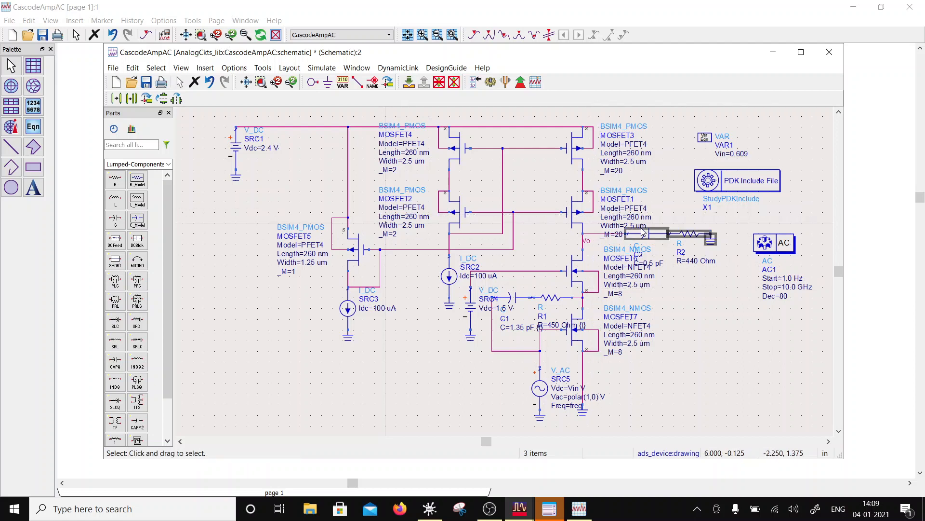
pyautogui.moveTo(642, 231); pyautogui.dragTo(670, 233)
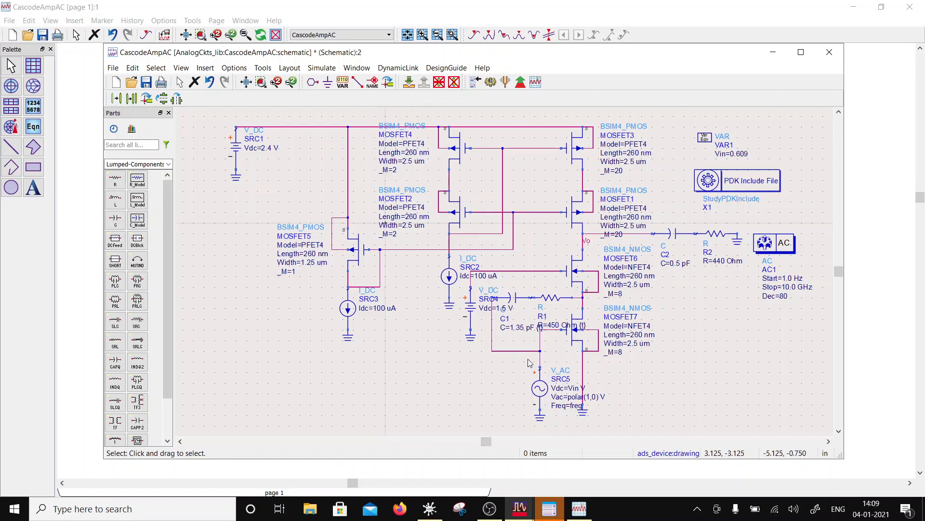
# - Remove the tuning ranges from C1 and R1, keeping 1.35 pF and 450 Ohm, and save the schematic
pyautogui.doubleClick(510, 301)
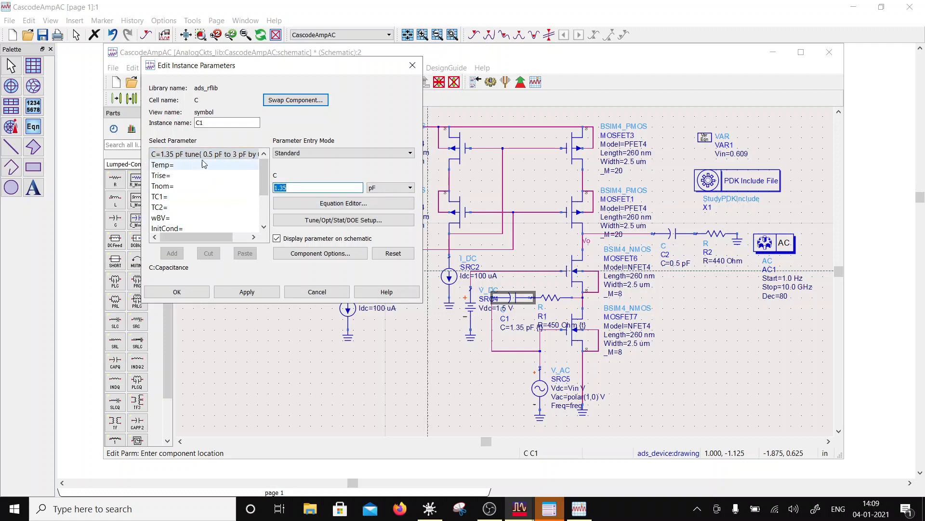
pyautogui.click(318, 292)
pyautogui.doubleClick(530, 328)
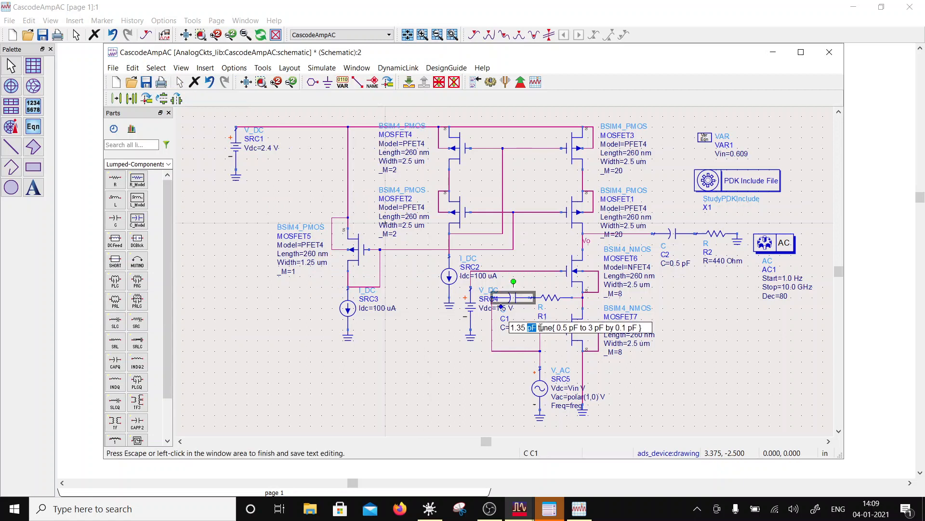
pyautogui.click(538, 327)
pyautogui.hotkey('shift', 'End')
pyautogui.press('Delete')
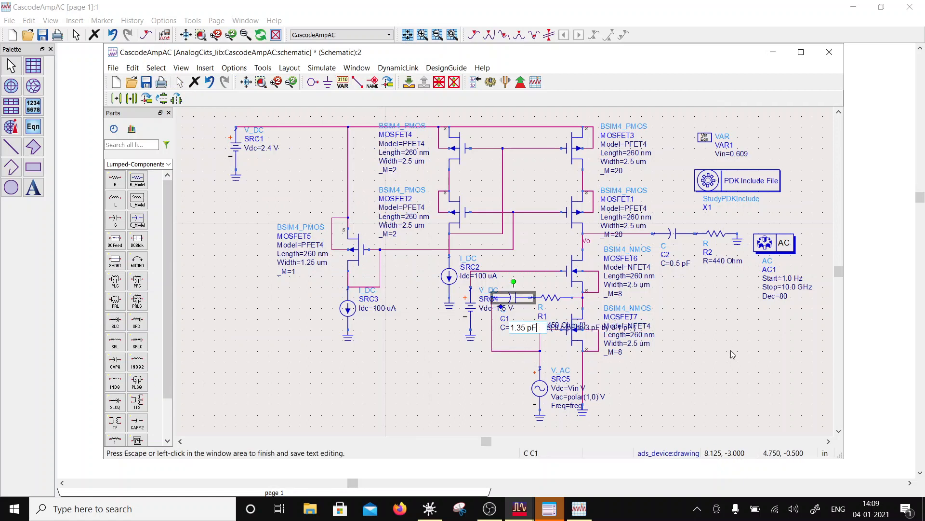
pyautogui.click(557, 315)
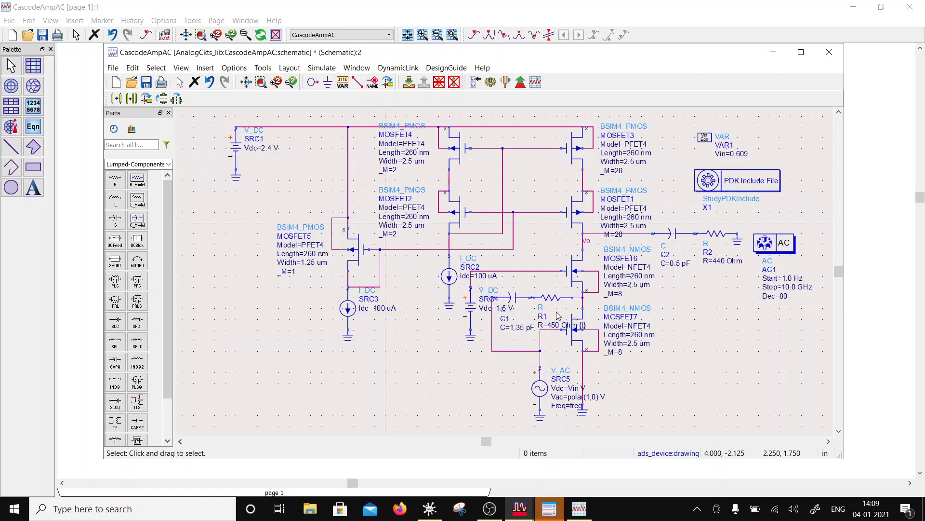
pyautogui.doubleClick(557, 325)
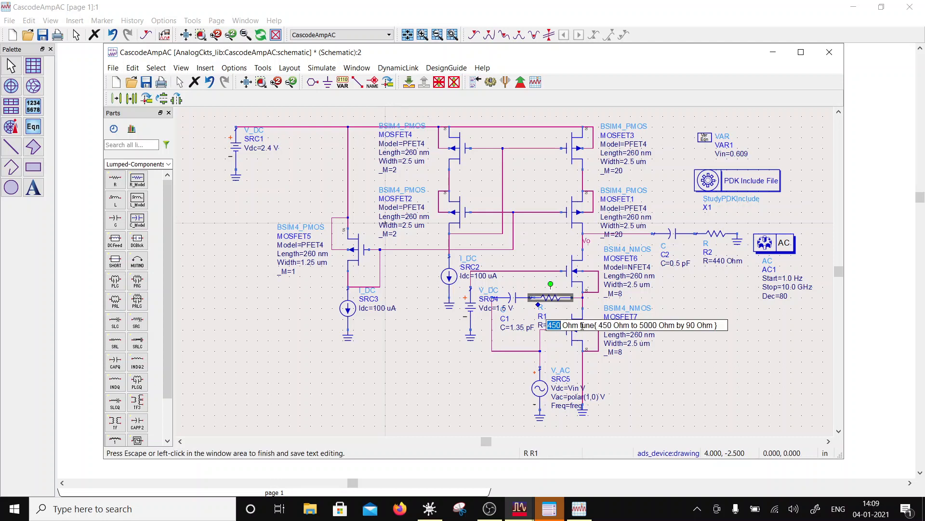
pyautogui.click(582, 326)
pyautogui.hotkey('shift', 'End')
pyautogui.press('Delete')
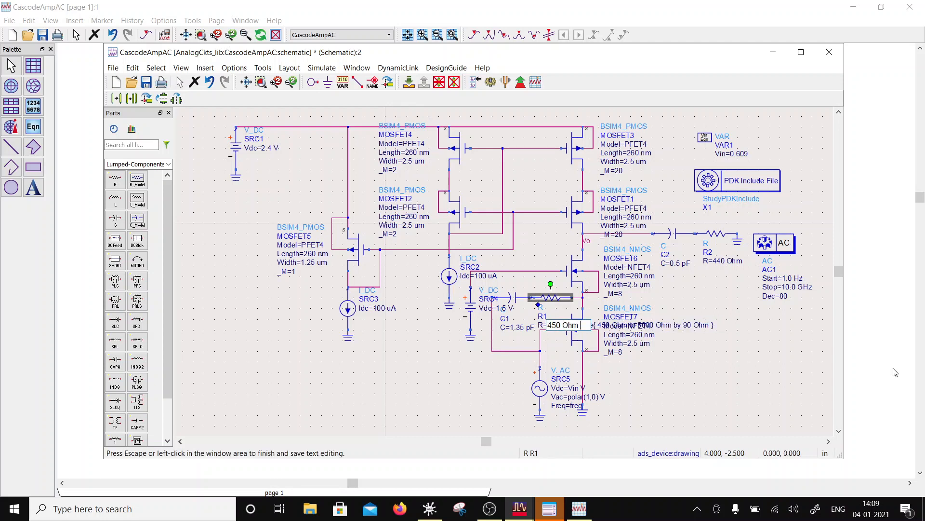
pyautogui.click(781, 368)
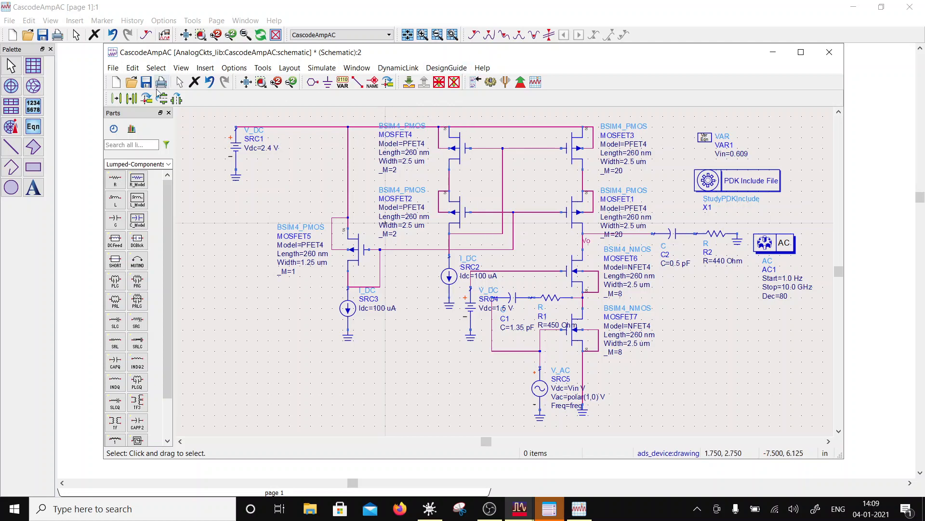
# - Return to the gain and phase plot, set marker m1 to 3.868 GHz and save the data display
pyautogui.moveTo(225, 56); pyautogui.dragTo(218, 355)
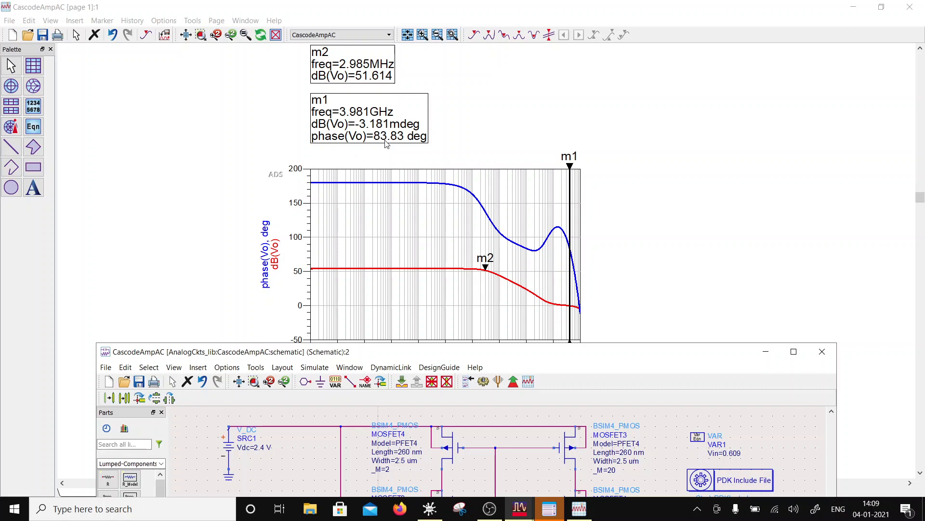
pyautogui.click(569, 271)
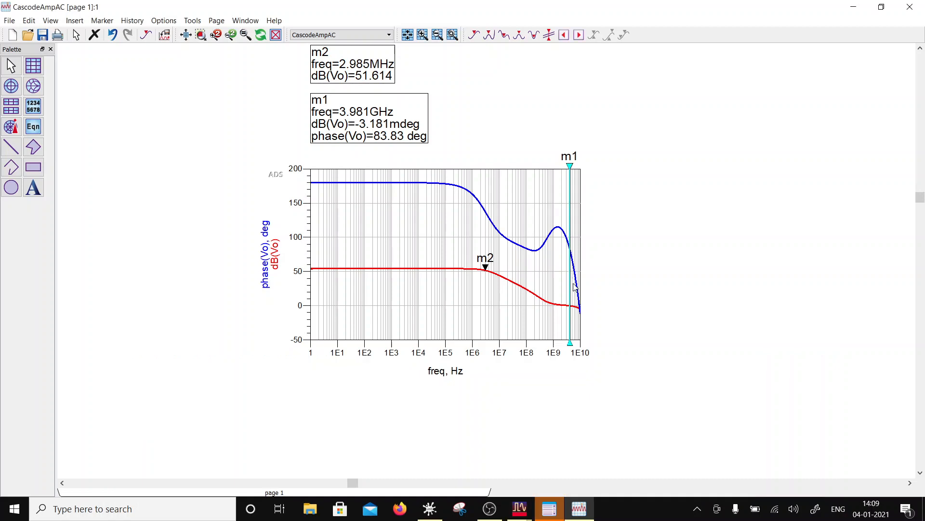
pyautogui.press('Left')
pyautogui.press('Left')
pyautogui.click(650, 272)
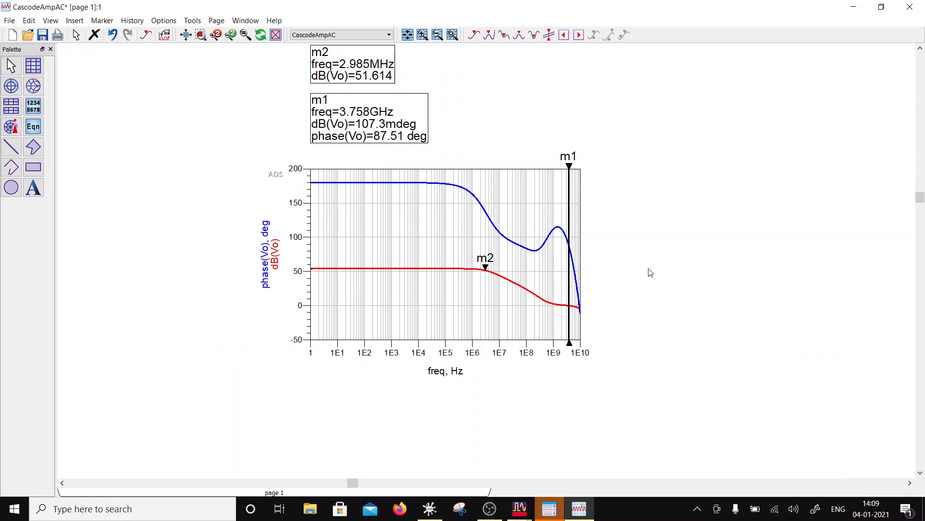
pyautogui.press('Right')
pyautogui.press('Right')
pyautogui.press('Left')
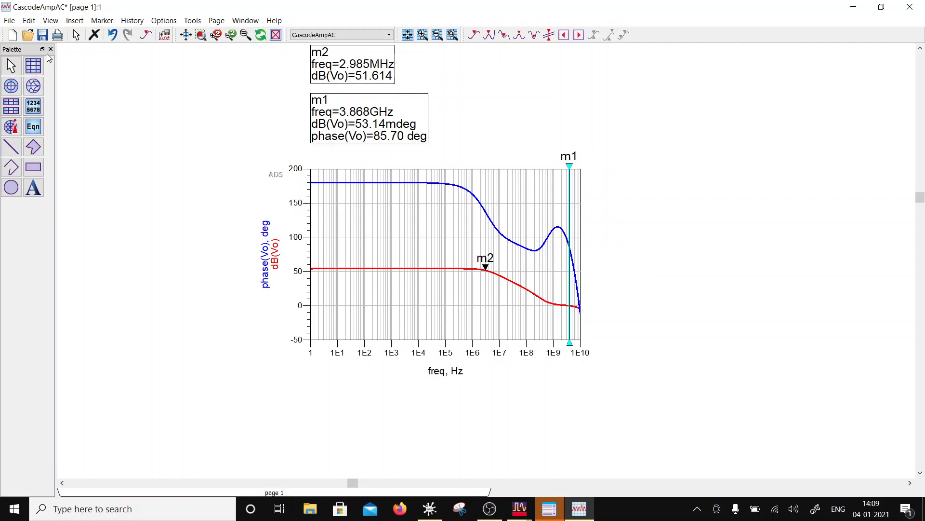
pyautogui.click(42, 35)
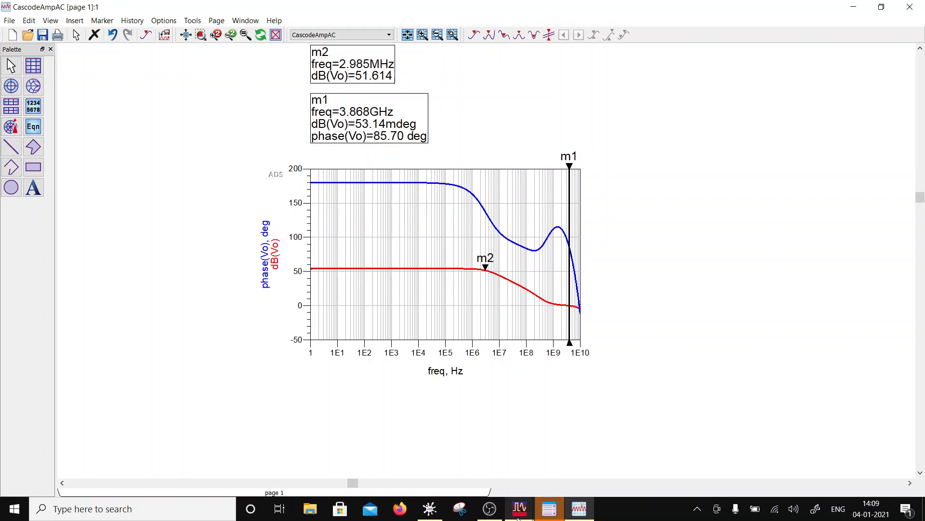
pyautogui.click(490, 512)
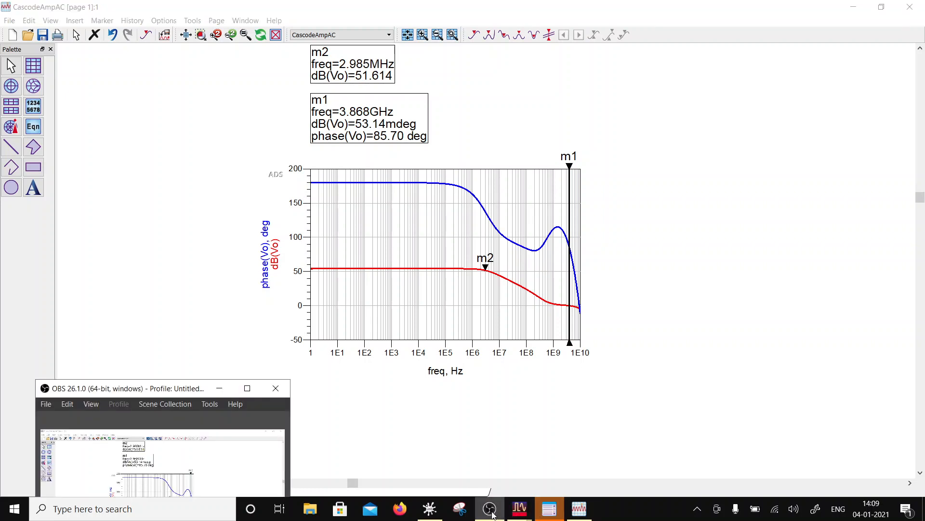